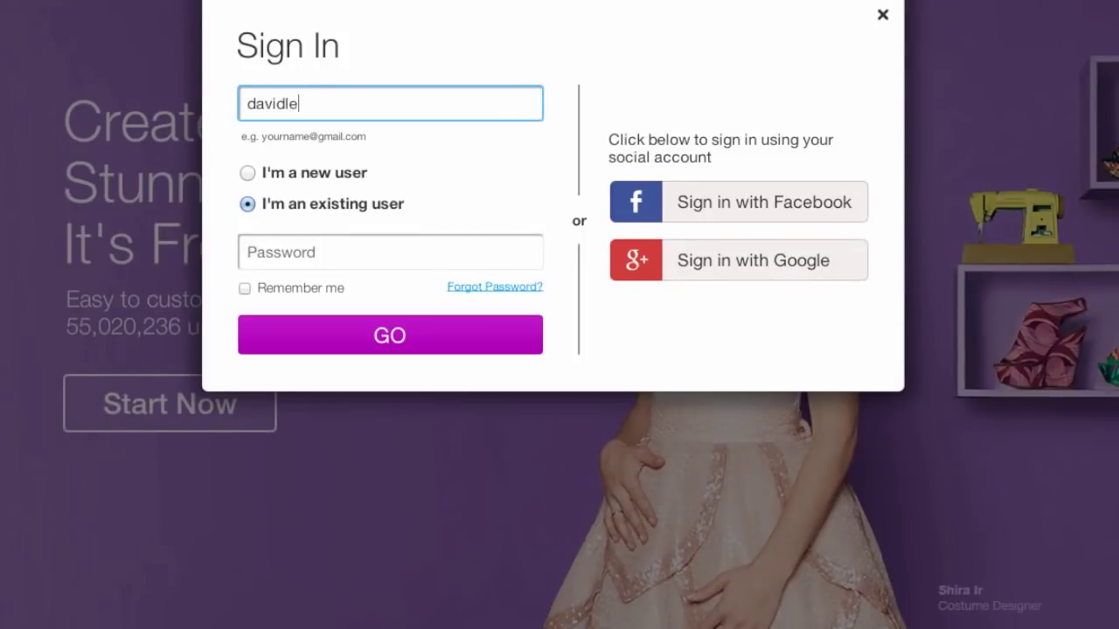
Sign up as a new Wix user with an e-mail and password, then show Community & Education templates
{"action": "left_click", "coordinate": [247, 173]}
{"action": "left_click", "coordinate": [262, 252]}
{"action": "type", "text": "••••••••••"}
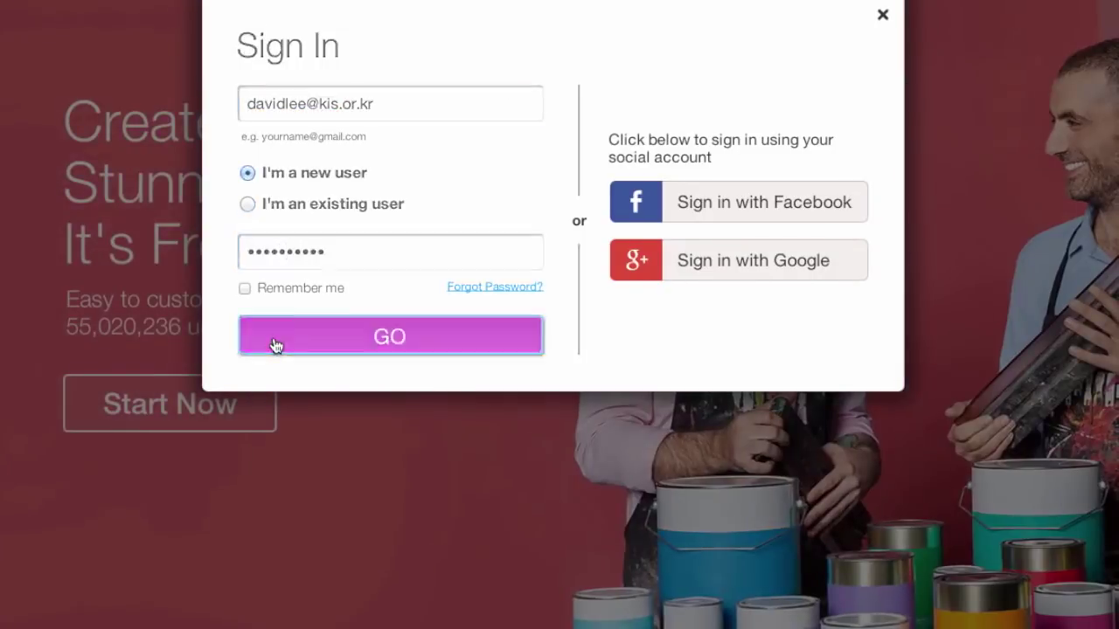
{"action": "left_click", "coordinate": [275, 342]}
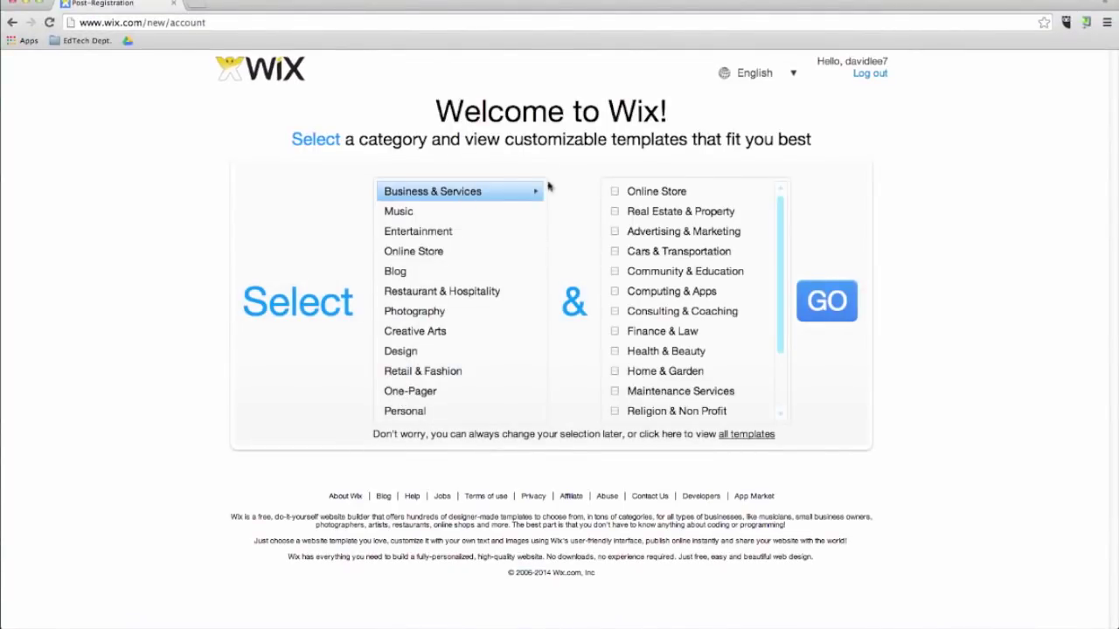
{"action": "left_click", "coordinate": [762, 272]}
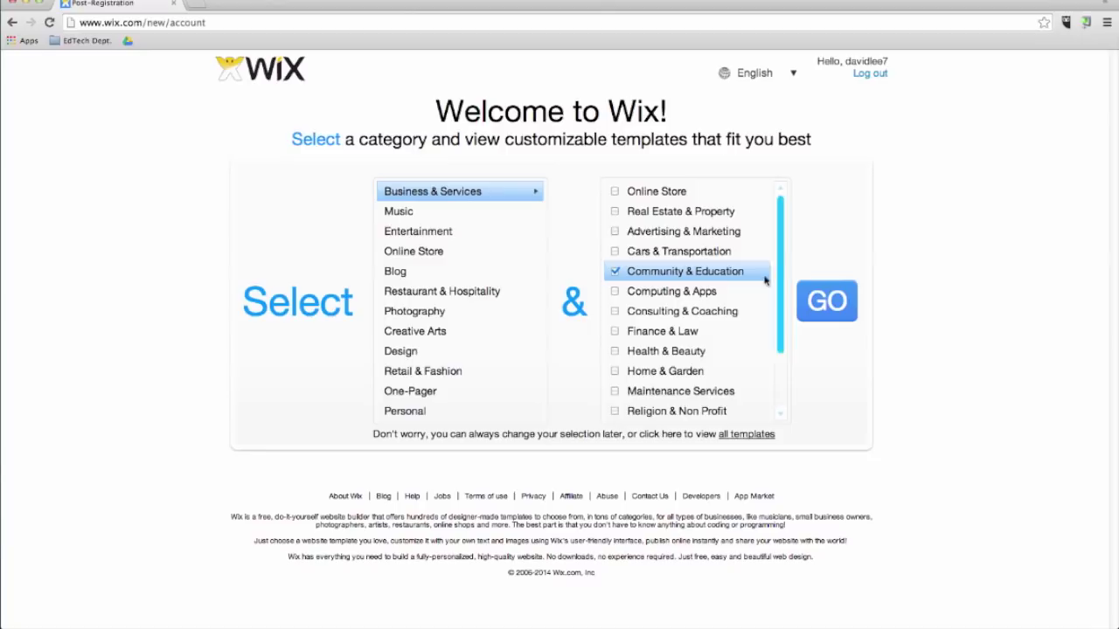
{"action": "left_click", "coordinate": [835, 304]}
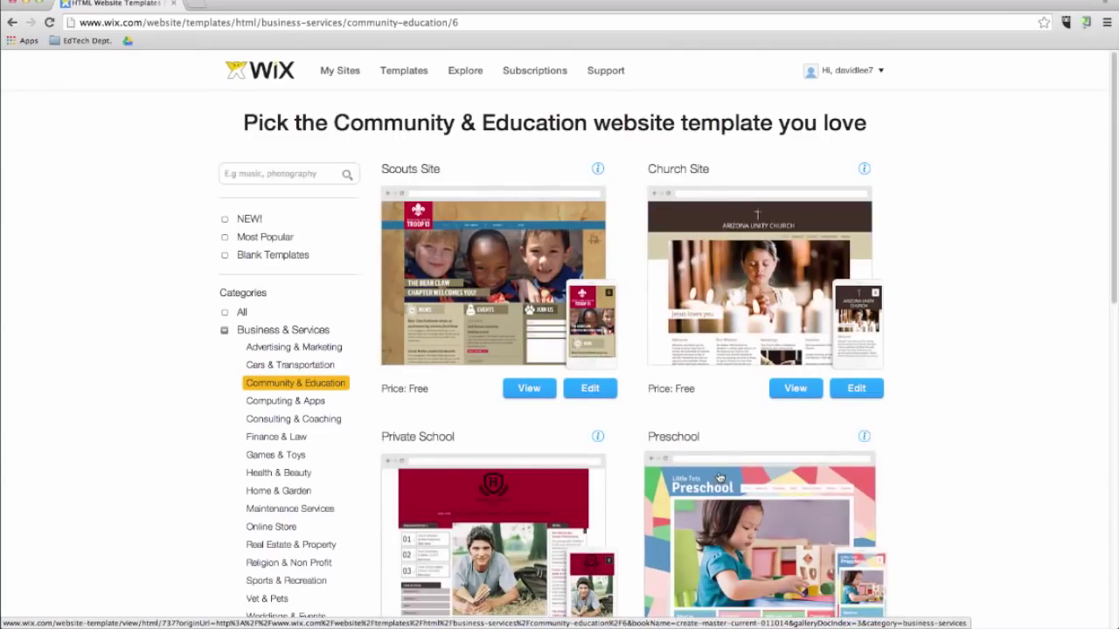
Scroll through the Community & Education template gallery to find the Preschool template
{"action": "scroll", "coordinate": [904, 437], "scroll_direction": "down", "scroll_amount": 2}
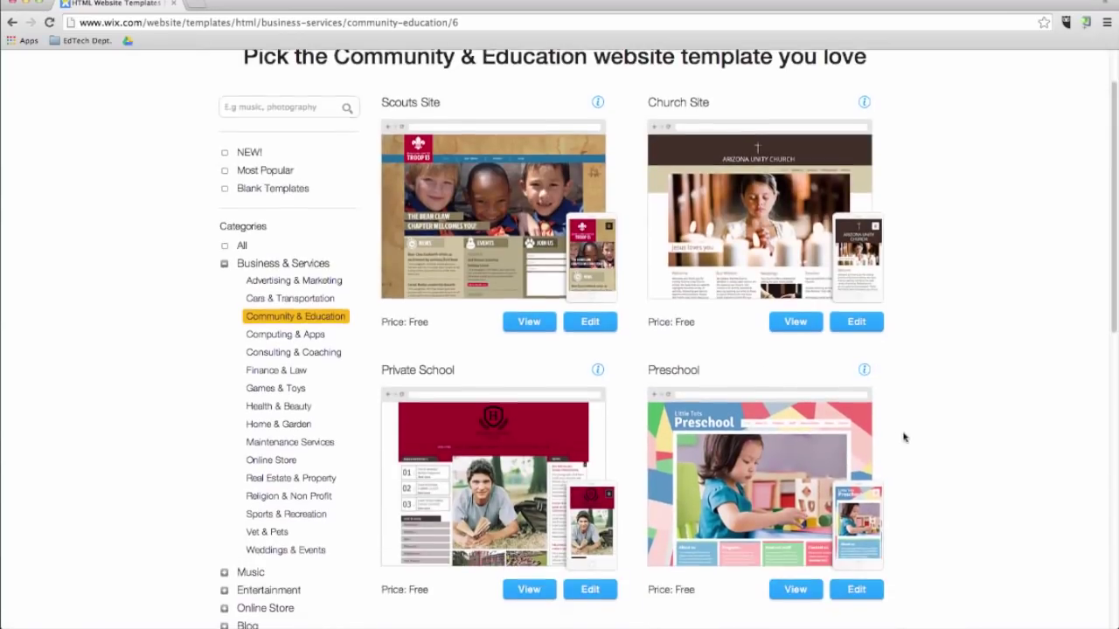
{"action": "scroll", "coordinate": [904, 441], "scroll_direction": "down", "scroll_amount": 1}
{"action": "scroll", "coordinate": [904, 441], "scroll_direction": "down", "scroll_amount": 1}
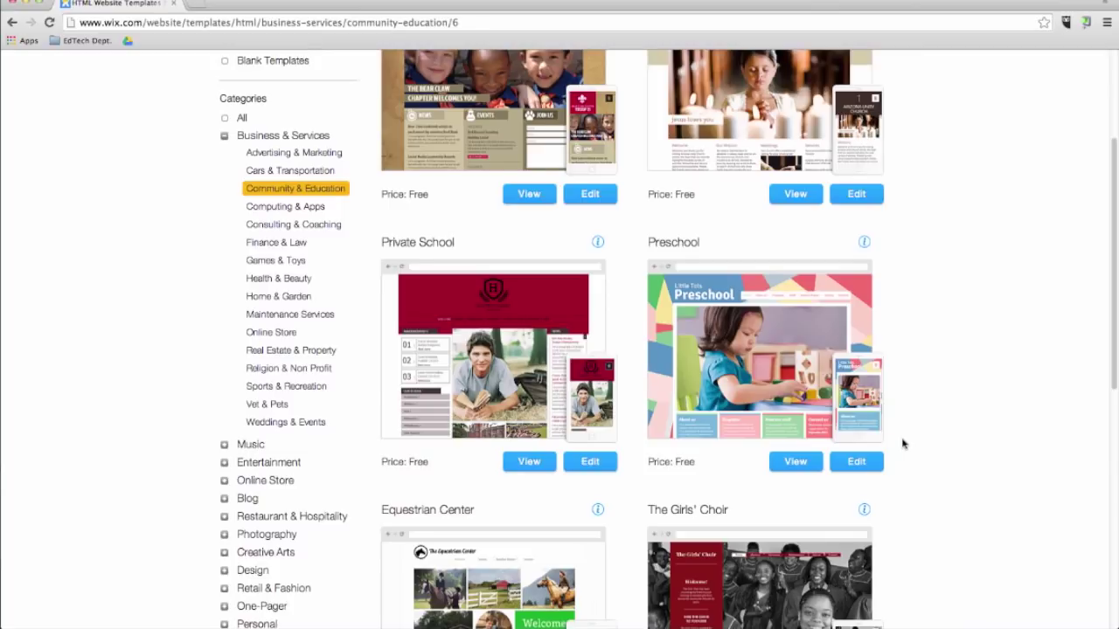
{"action": "scroll", "coordinate": [904, 444], "scroll_direction": "down", "scroll_amount": 2}
{"action": "scroll", "coordinate": [904, 444], "scroll_direction": "up", "scroll_amount": 1}
{"action": "scroll", "coordinate": [904, 444], "scroll_direction": "up", "scroll_amount": 1}
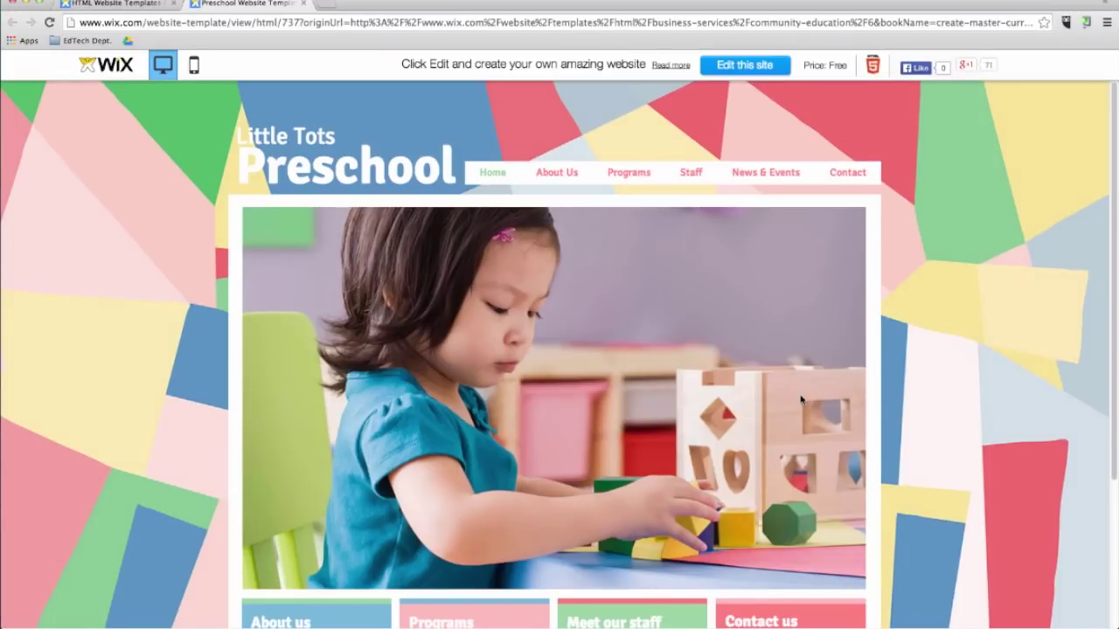
{"action": "scroll", "coordinate": [801, 400], "scroll_direction": "down", "scroll_amount": 1}
{"action": "scroll", "coordinate": [801, 399], "scroll_direction": "down", "scroll_amount": 4}
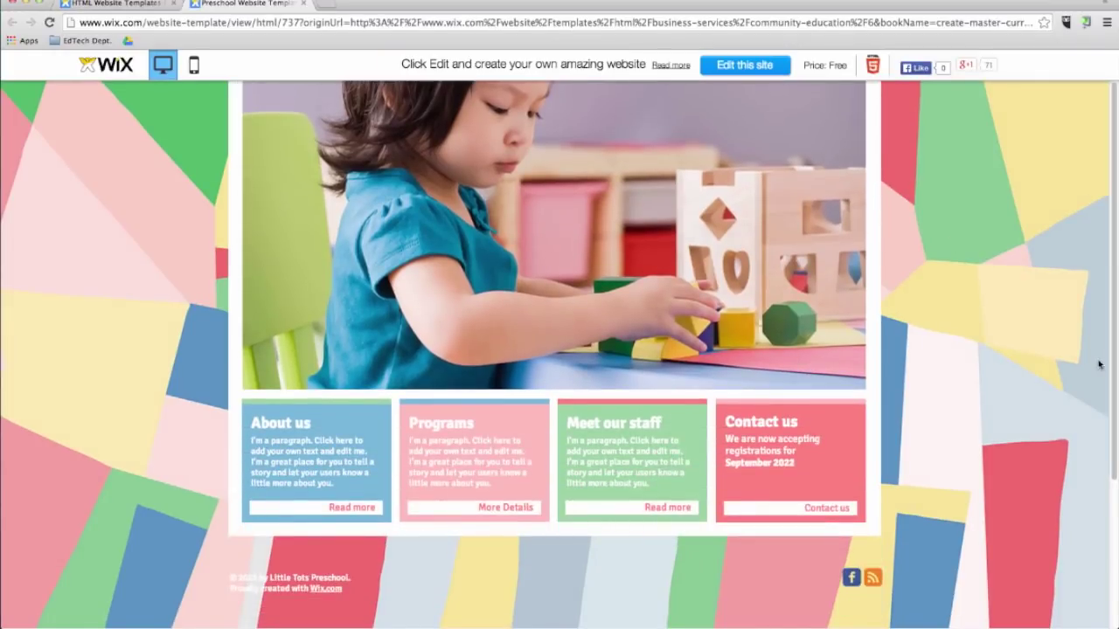
Browse the Preschool template's Programs, Staff and Contact pages, then open it for editing
{"action": "left_click", "coordinate": [524, 509]}
{"action": "left_click", "coordinate": [690, 172]}
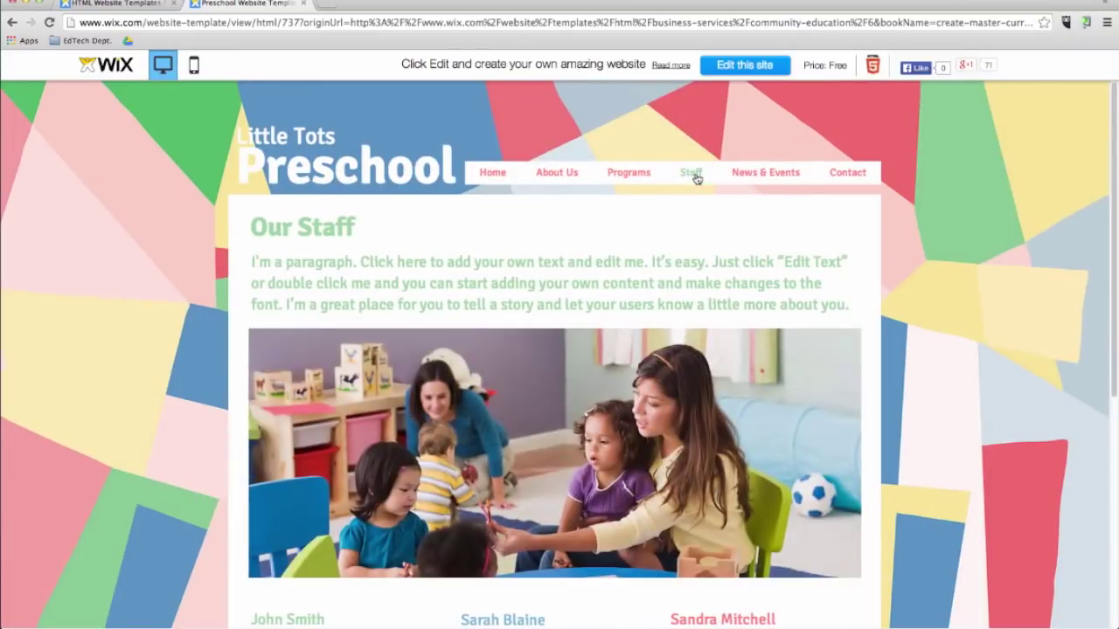
{"action": "left_click", "coordinate": [844, 174]}
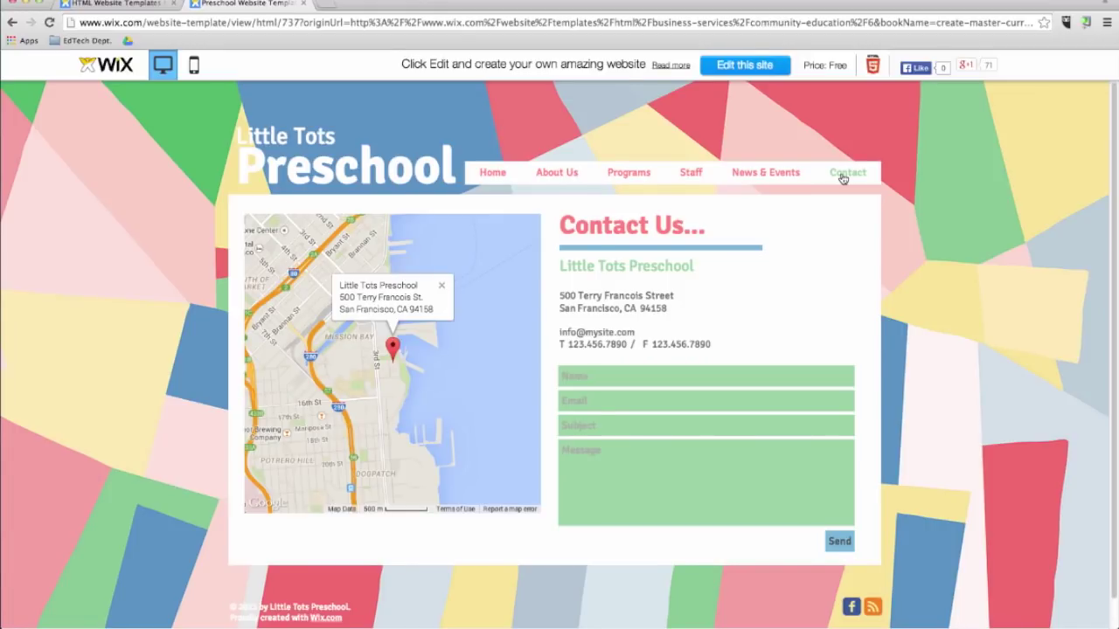
{"action": "left_click", "coordinate": [737, 70]}
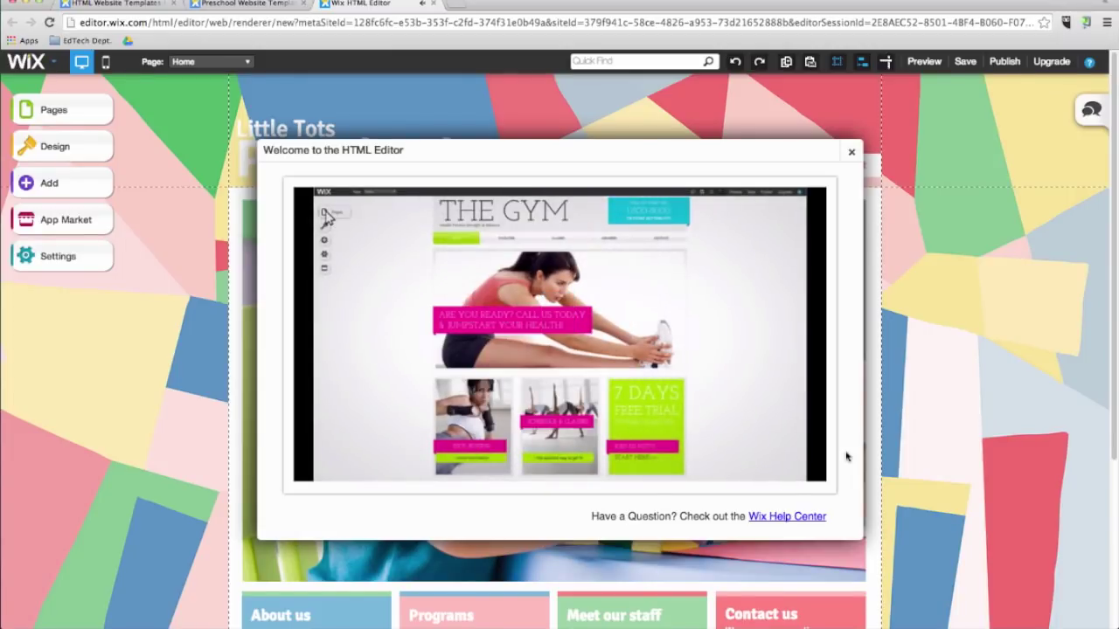
Dismiss the welcome message and nudge the slideshow and navigation menu slightly upward
{"action": "left_click", "coordinate": [848, 154]}
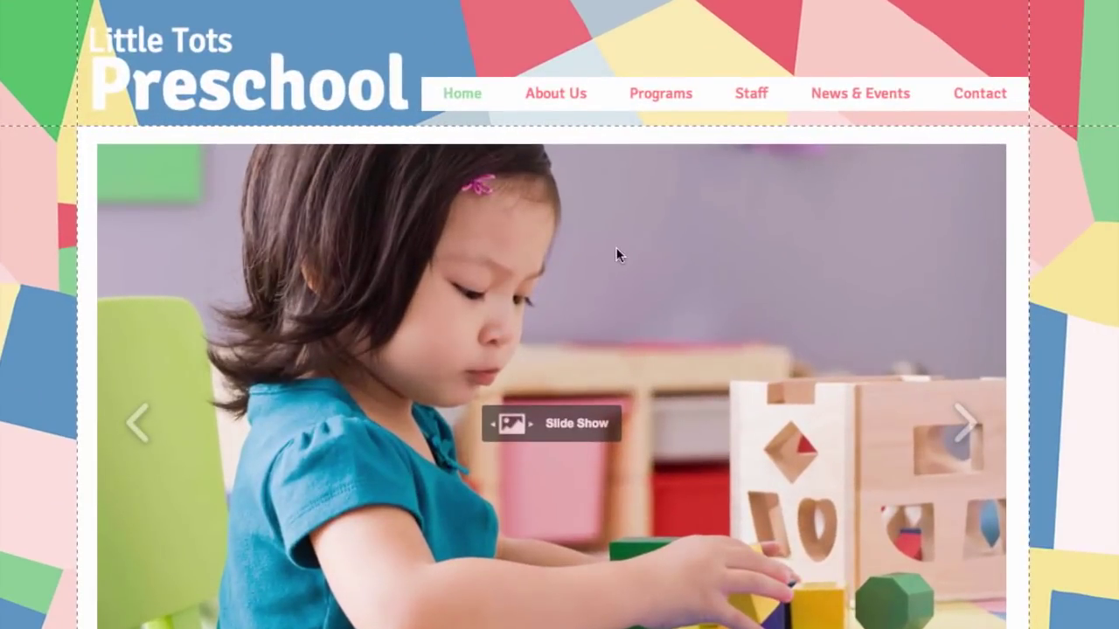
{"action": "mouse_move", "coordinate": [617, 252]}
{"action": "left_mouse_down"}
{"action": "mouse_move", "coordinate": [728, 264]}
{"action": "mouse_move", "coordinate": [609, 242]}
{"action": "left_mouse_up"}
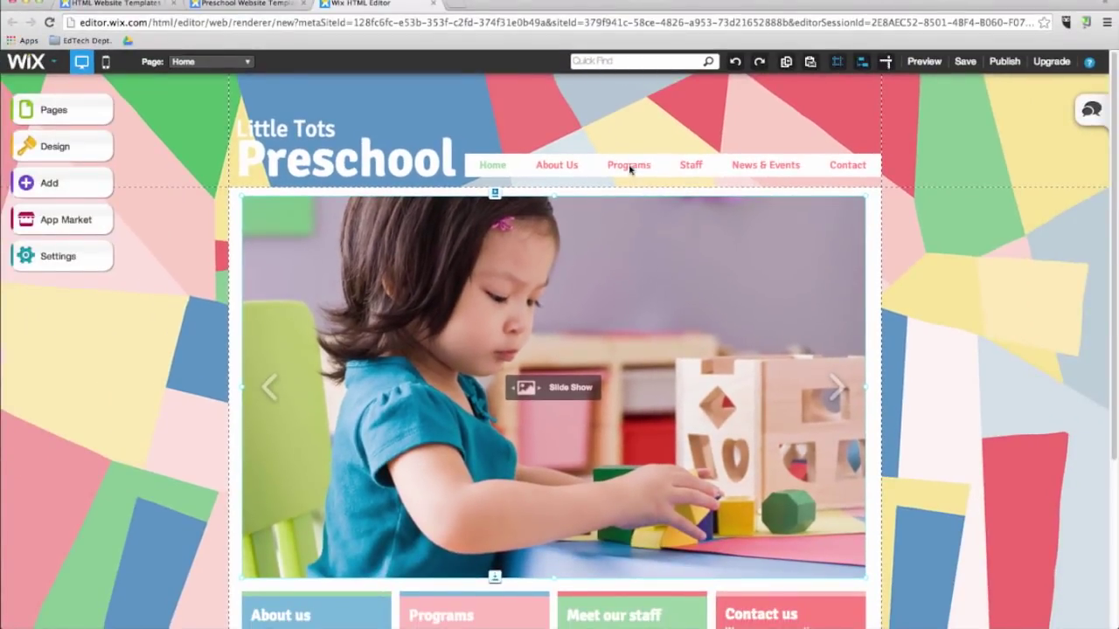
{"action": "left_click_drag", "start_coordinate": [629, 169], "coordinate": [629, 162]}
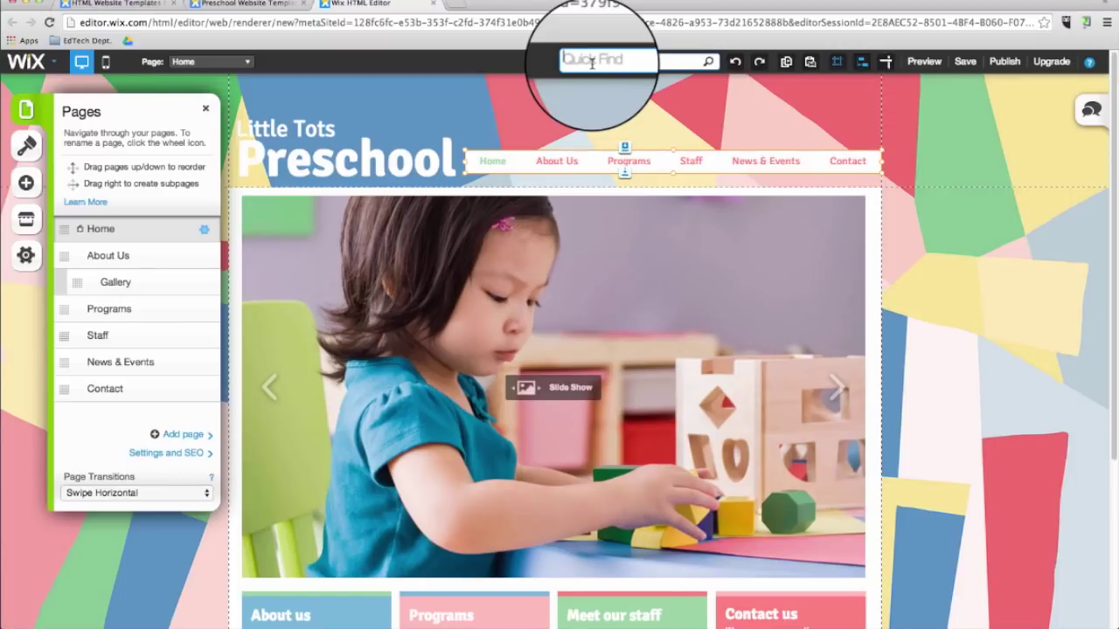
{"action": "type", "text": "contact"}
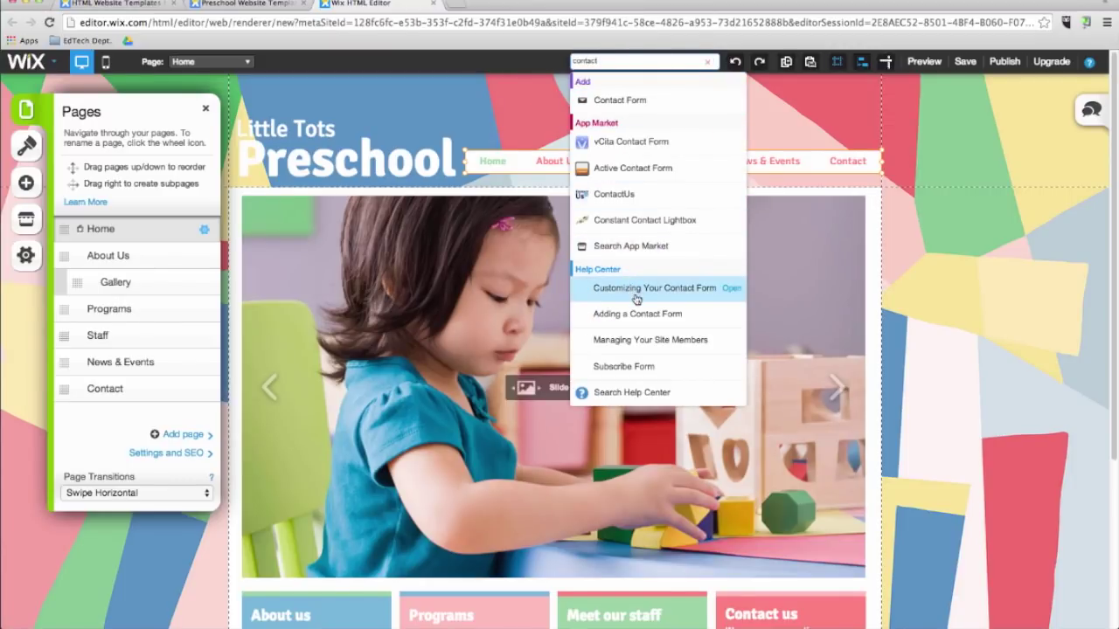
{"action": "left_click", "coordinate": [706, 62]}
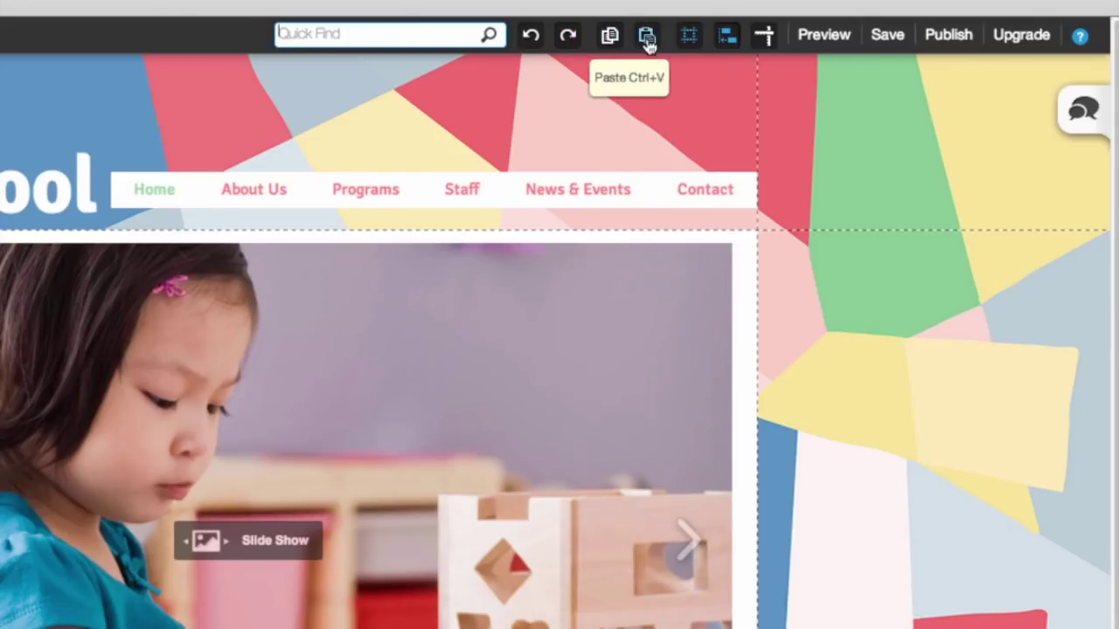
{"action": "left_click", "coordinate": [695, 46]}
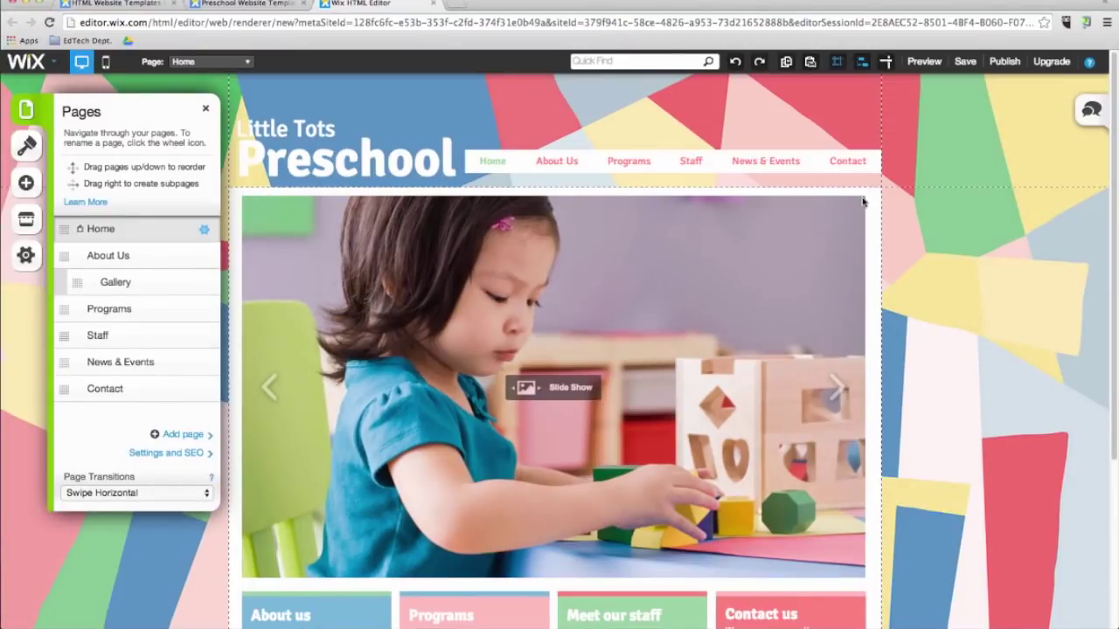
Reposition the home-page slideshow and turn on the alignment rulers
{"action": "scroll", "coordinate": [919, 299], "scroll_direction": "down", "scroll_amount": 5}
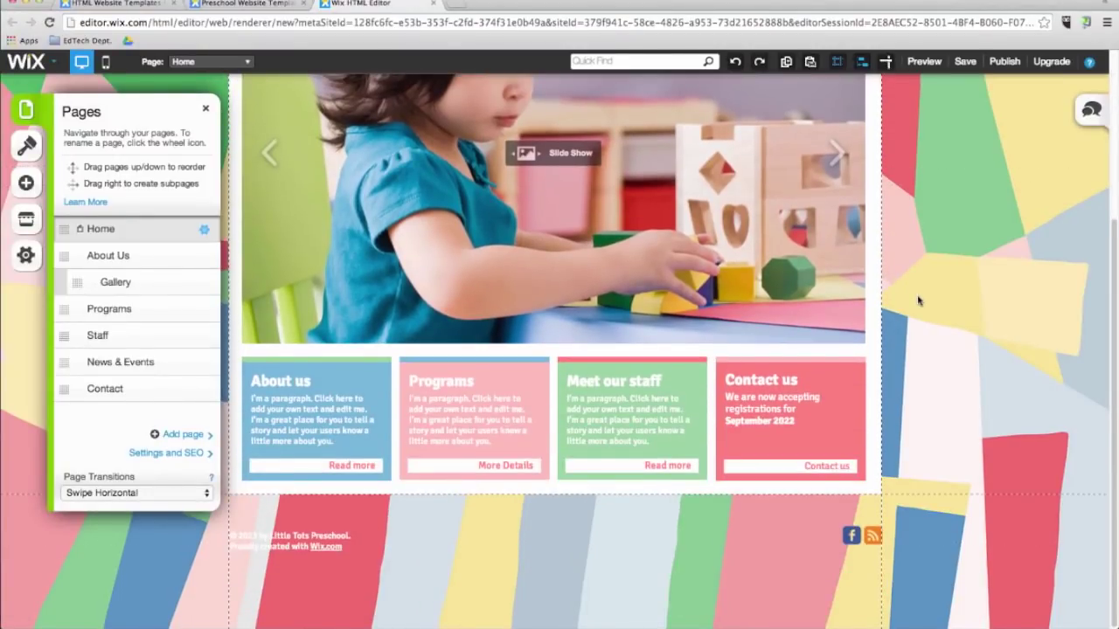
{"action": "scroll", "coordinate": [915, 300], "scroll_direction": "up", "scroll_amount": 5}
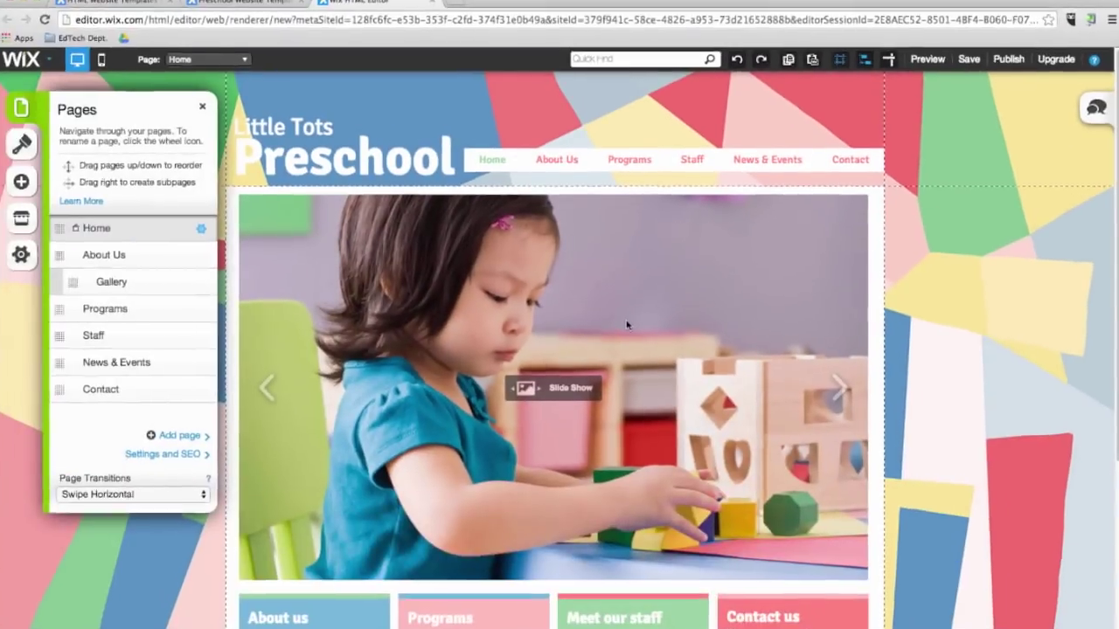
{"action": "left_click_drag", "start_coordinate": [627, 325], "coordinate": [665, 323]}
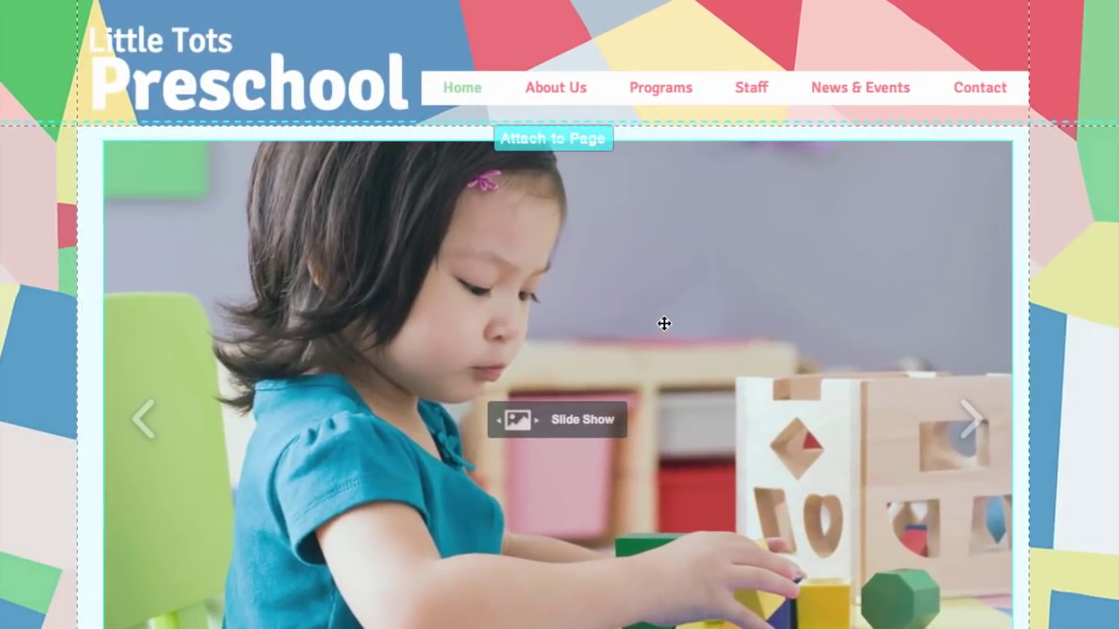
{"action": "left_click_drag", "start_coordinate": [664, 323], "coordinate": [651, 318]}
{"action": "scroll", "coordinate": [624, 334], "scroll_direction": "down", "scroll_amount": 5}
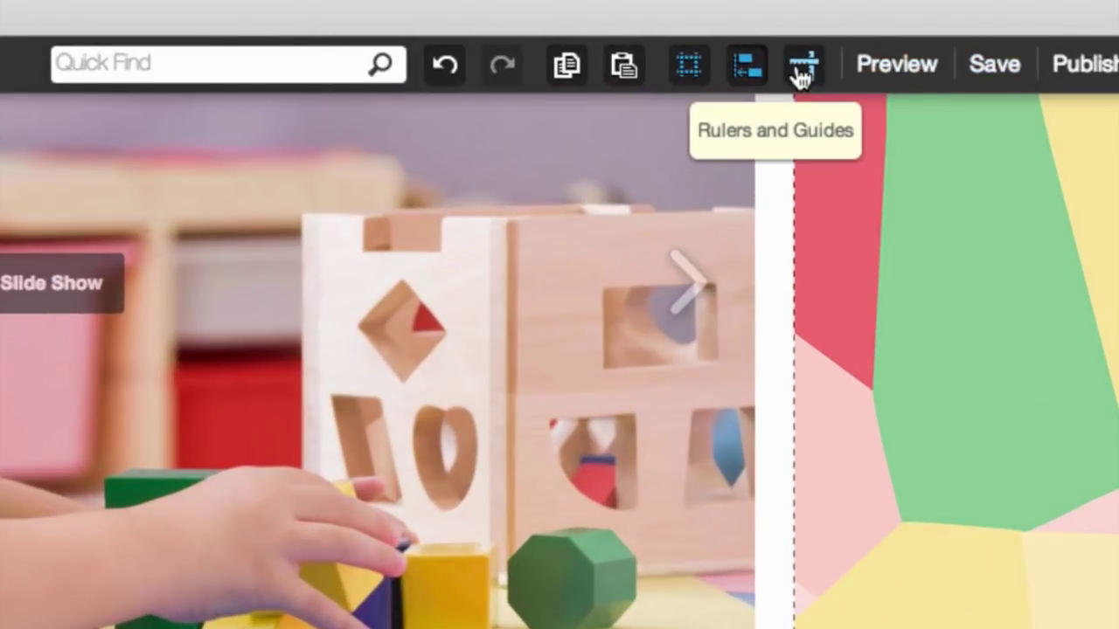
{"action": "left_click", "coordinate": [801, 70]}
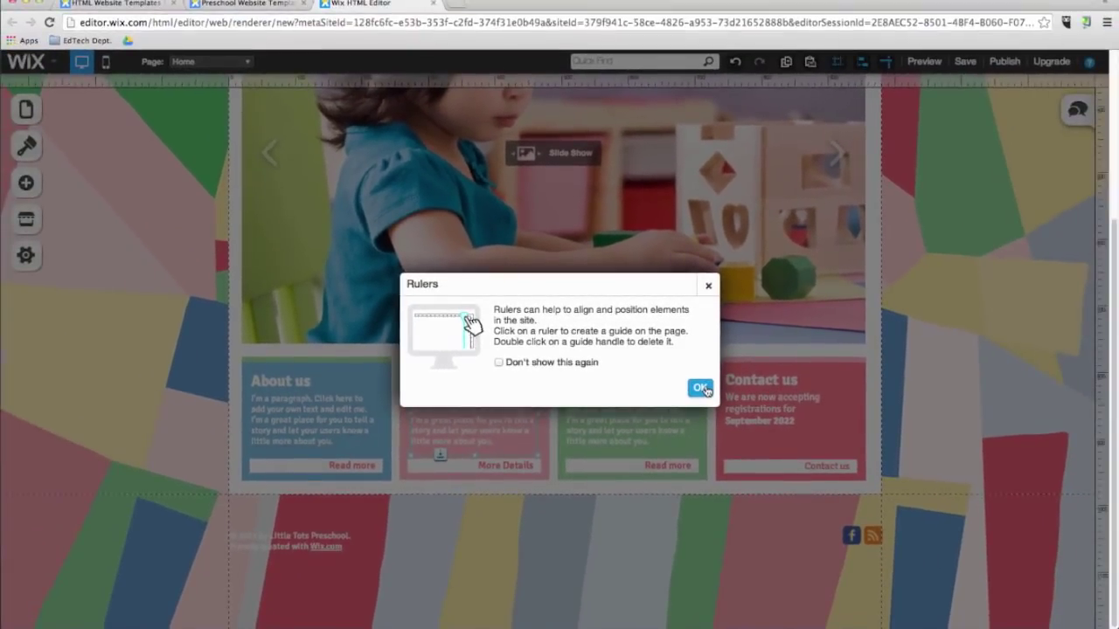
Preview the site's Gallery page, enlarge a couple of photos, then return to the editor
{"action": "left_click", "coordinate": [703, 388]}
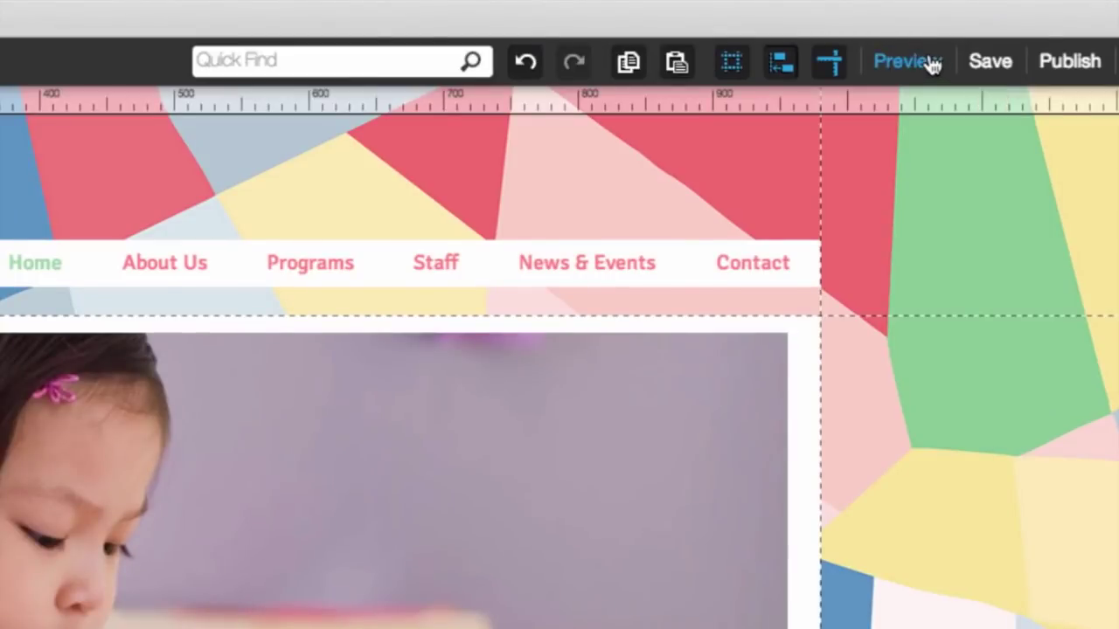
{"action": "left_click", "coordinate": [931, 61]}
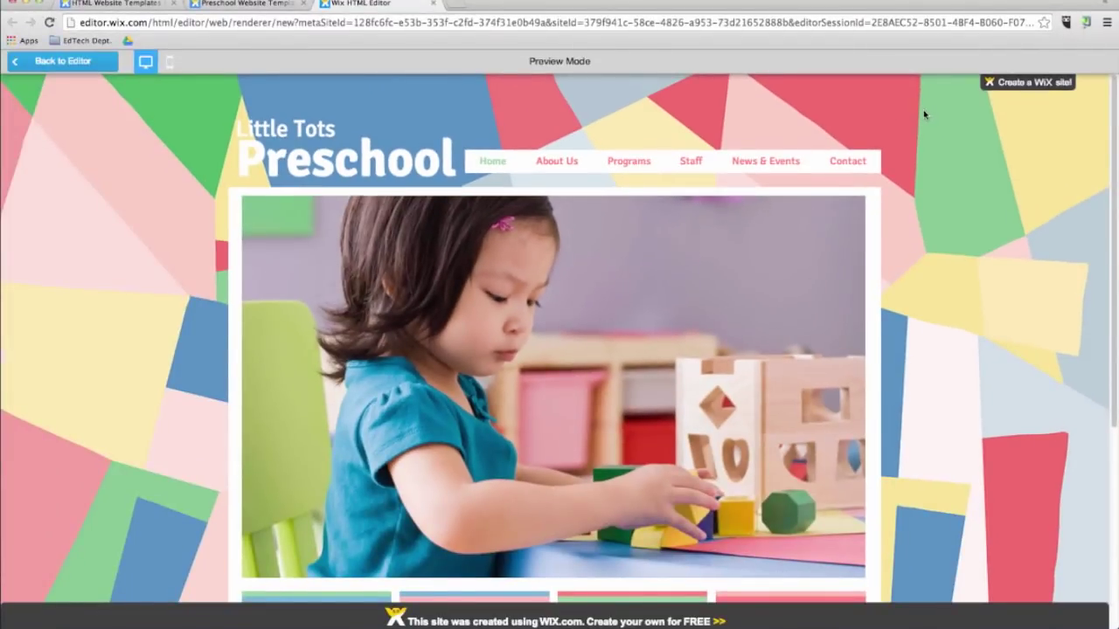
{"action": "mouse_move", "coordinate": [557, 161]}
{"action": "left_click", "coordinate": [556, 189]}
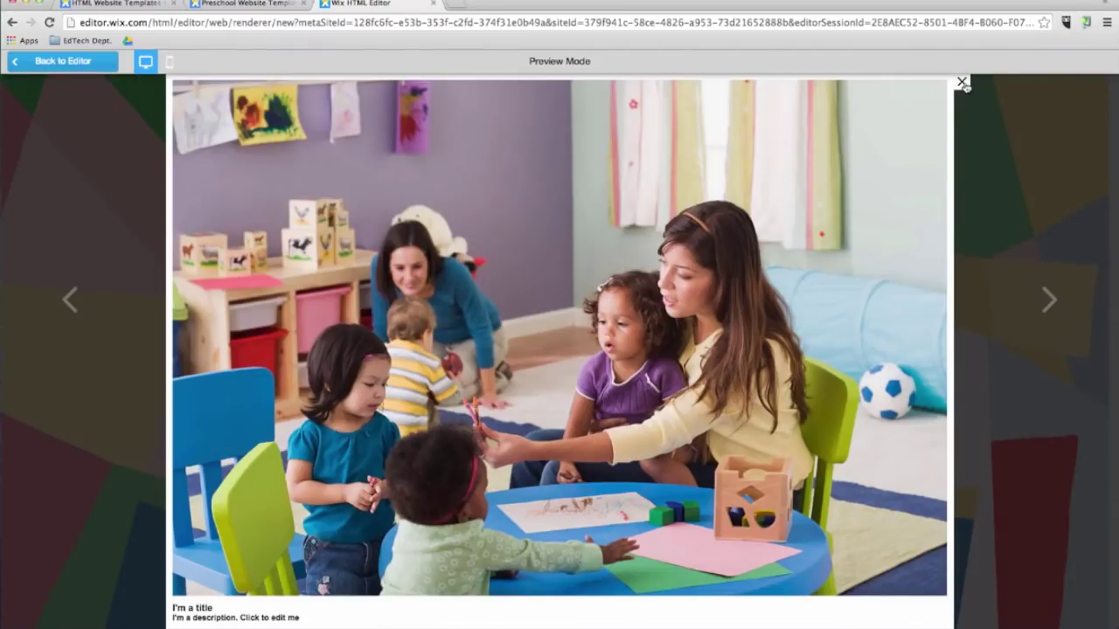
{"action": "left_click", "coordinate": [961, 81]}
{"action": "scroll", "coordinate": [943, 336], "scroll_direction": "down", "scroll_amount": 3}
{"action": "left_click", "coordinate": [781, 330]}
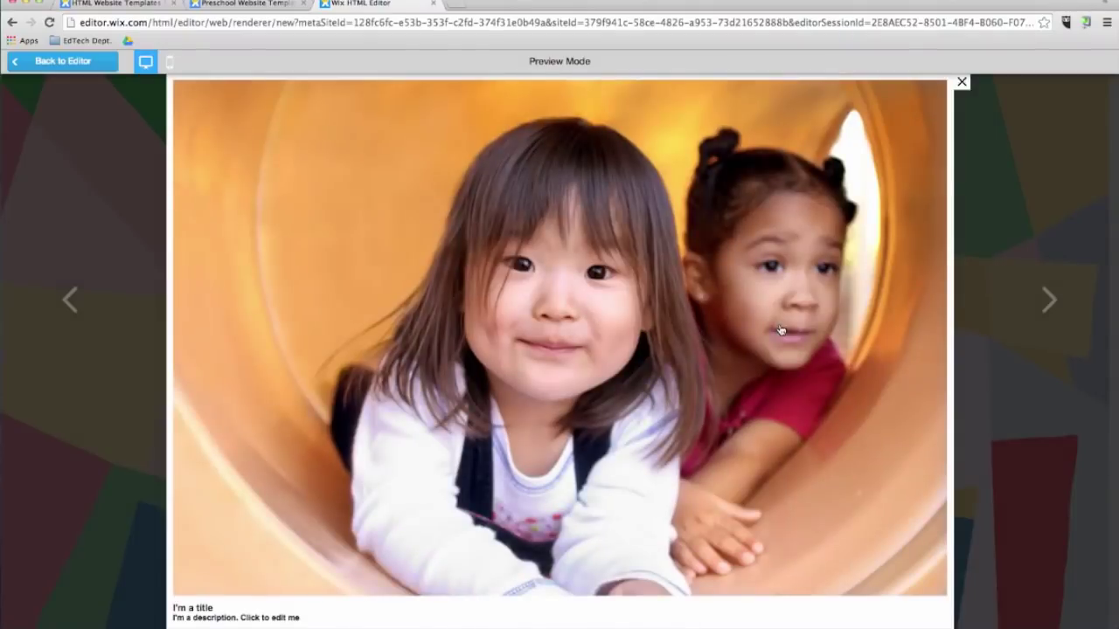
{"action": "left_click", "coordinate": [960, 80]}
{"action": "scroll", "coordinate": [964, 231], "scroll_direction": "up", "scroll_amount": 3}
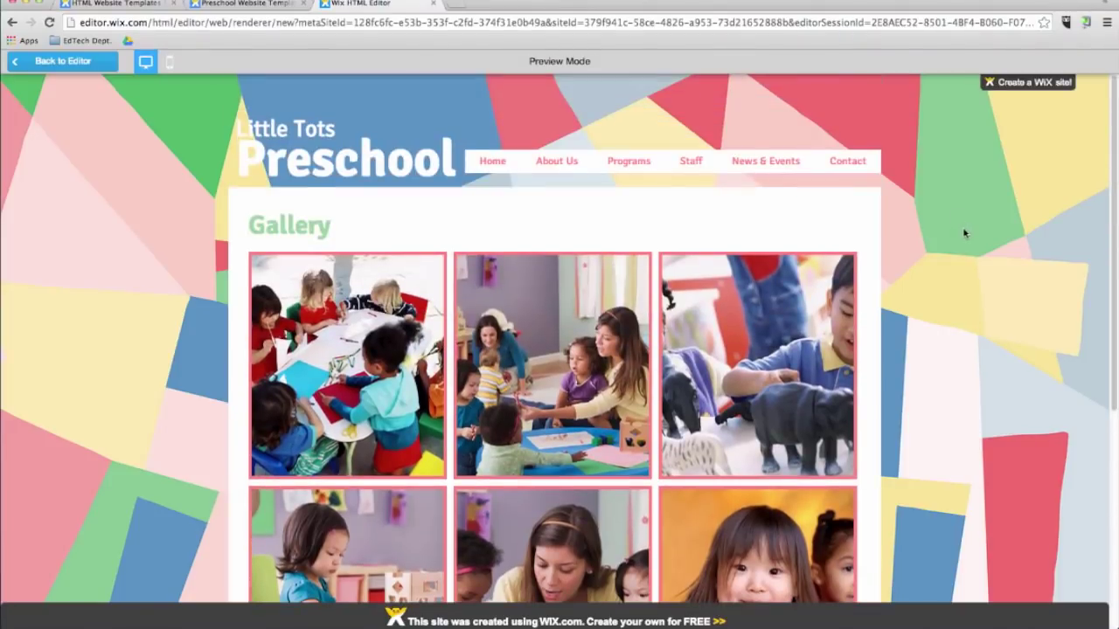
{"action": "left_click", "coordinate": [96, 62]}
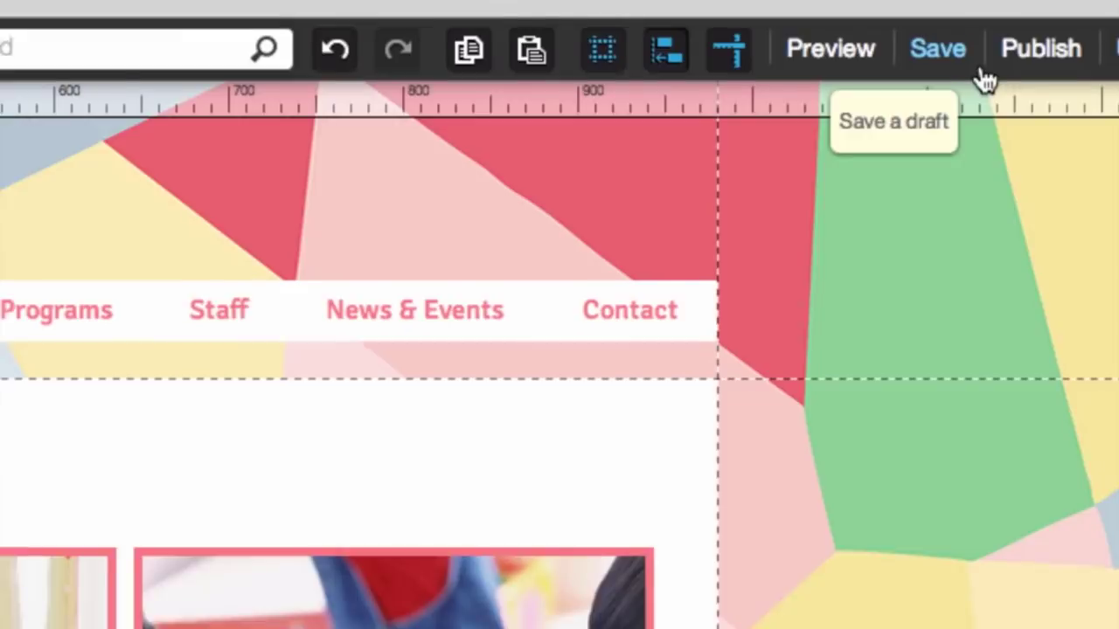
Save the site under the name 'classsite' and acknowledge the saved confirmation
{"action": "left_click", "coordinate": [959, 62]}
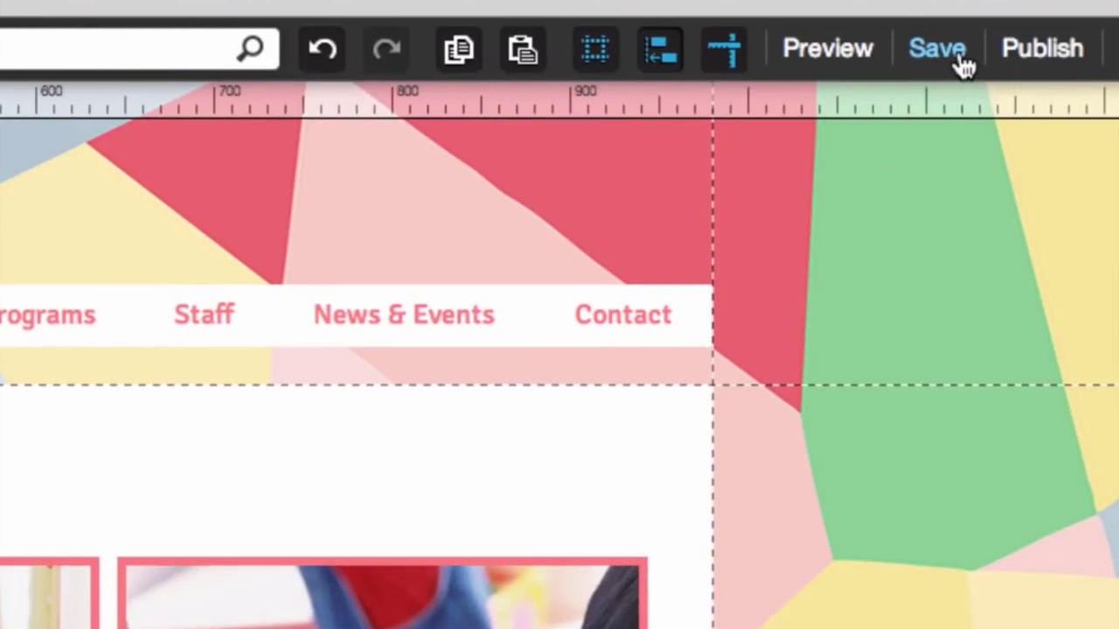
{"action": "left_click", "coordinate": [961, 63]}
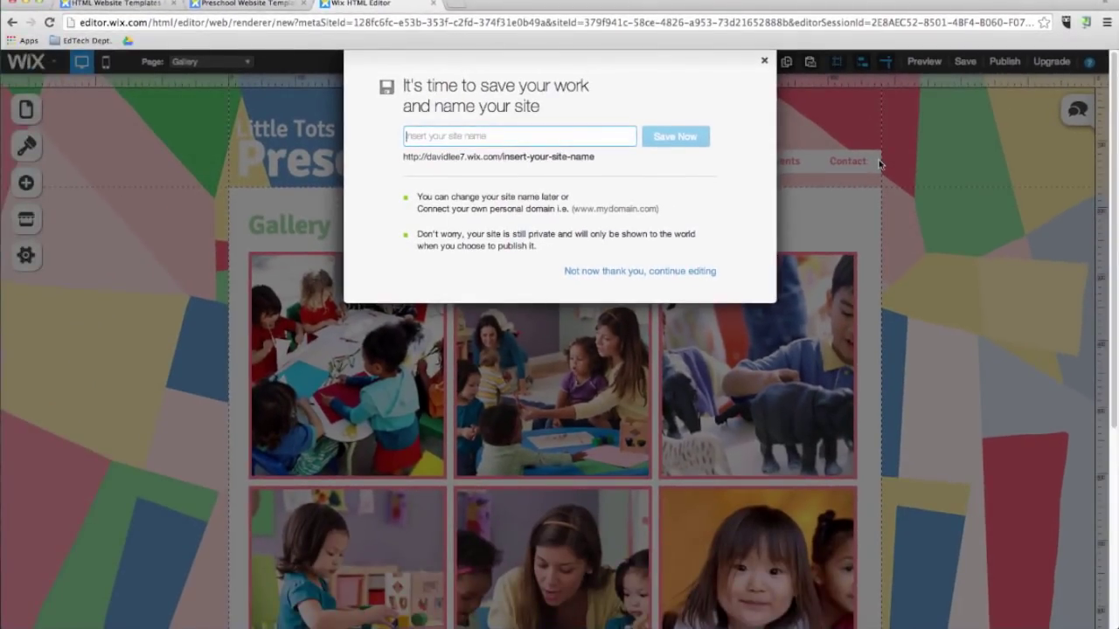
{"action": "type", "text": "classsite"}
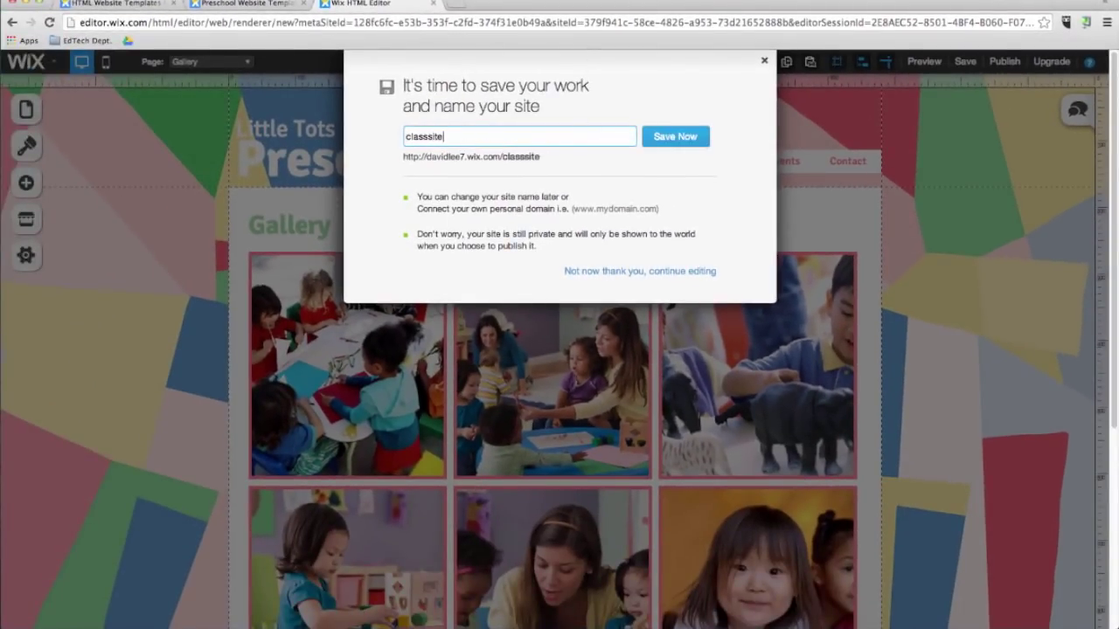
{"action": "left_click", "coordinate": [674, 143]}
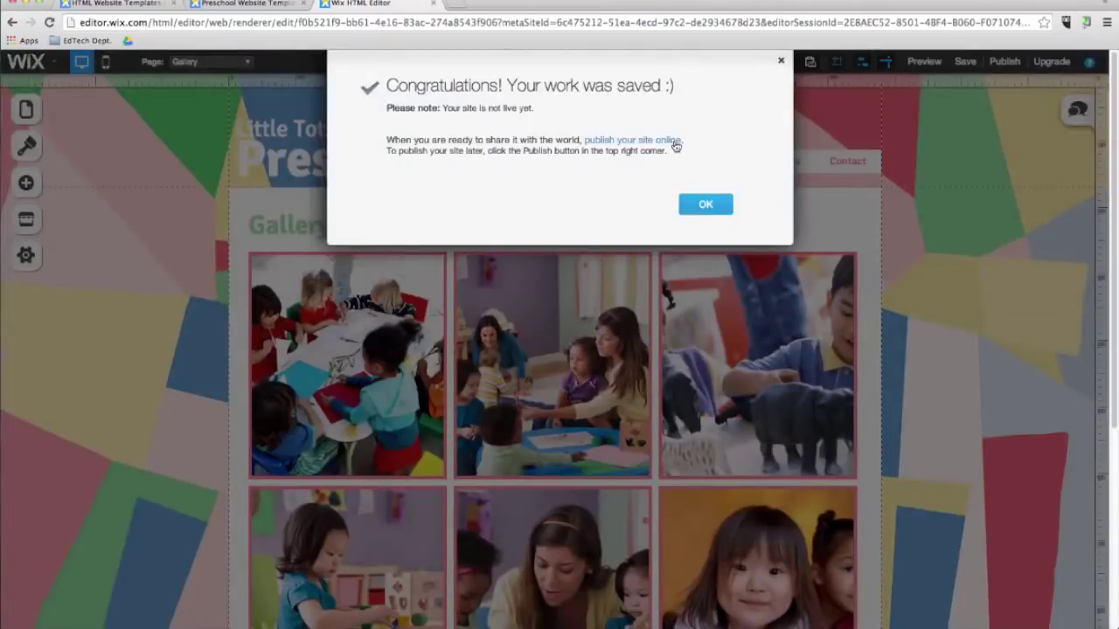
{"action": "left_click", "coordinate": [712, 206]}
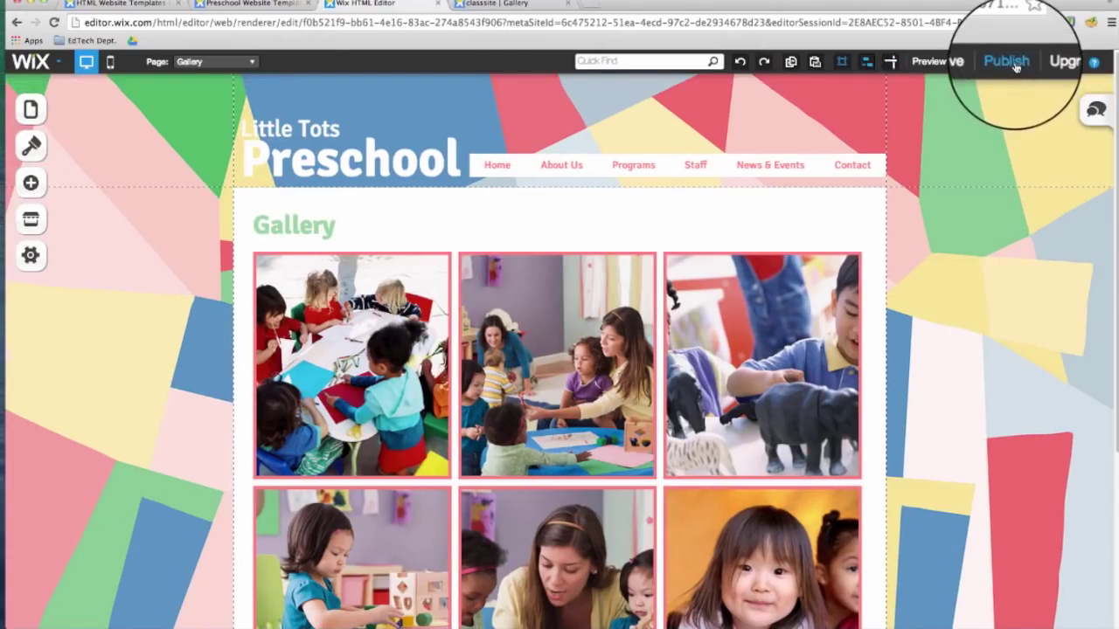
Choose the Unlimited premium plan, then reopen the site pages list in the editor
{"action": "left_click", "coordinate": [1064, 67]}
{"action": "scroll", "coordinate": [499, 367], "scroll_direction": "down", "scroll_amount": 3}
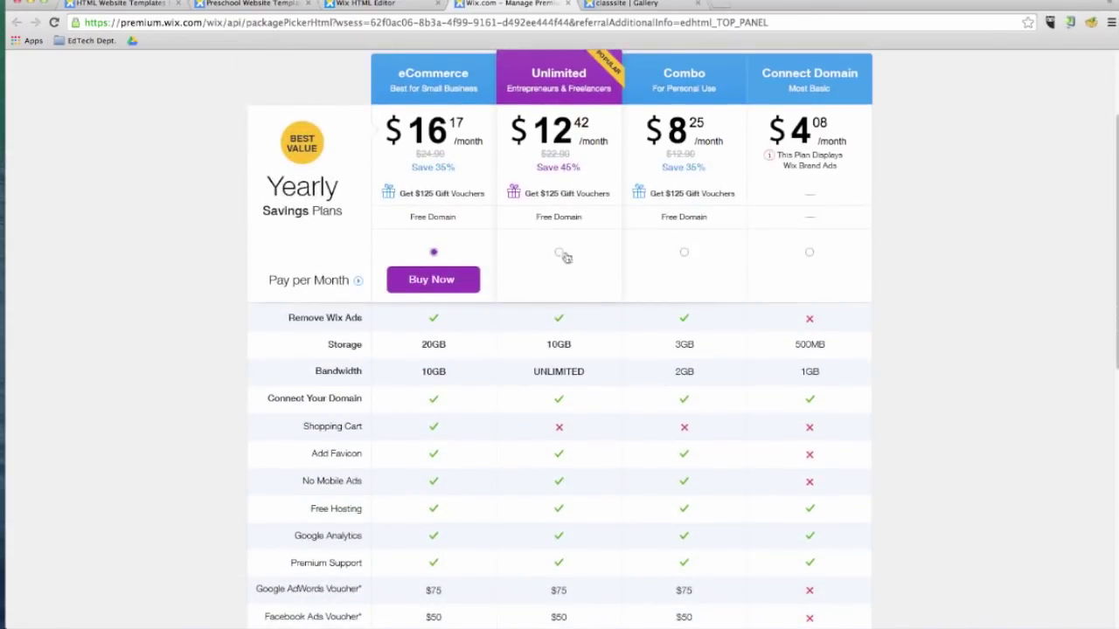
{"action": "left_click", "coordinate": [559, 252]}
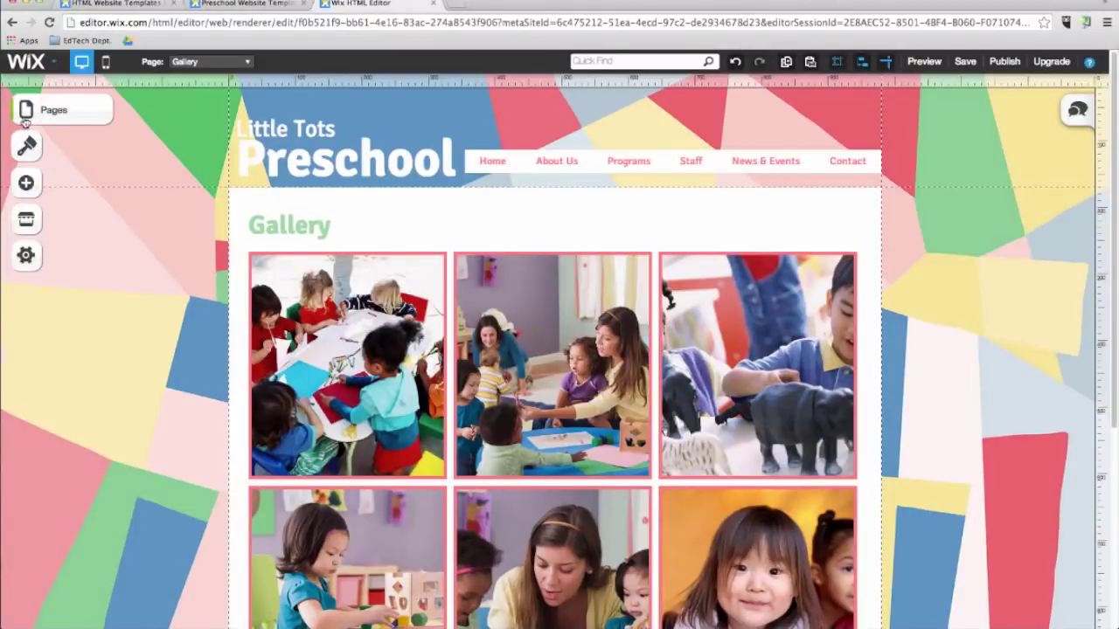
{"action": "left_click", "coordinate": [24, 116]}
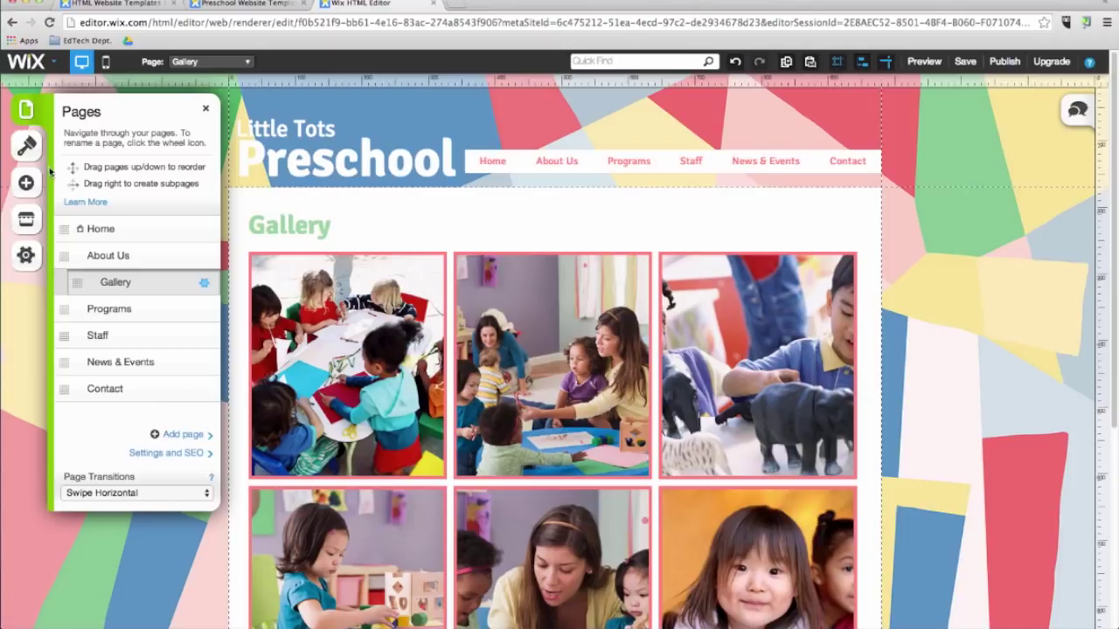
Move Programs above About Us and News & Events before Staff, then preview News & Events
{"action": "left_click_drag", "start_coordinate": [64, 308], "coordinate": [64, 255]}
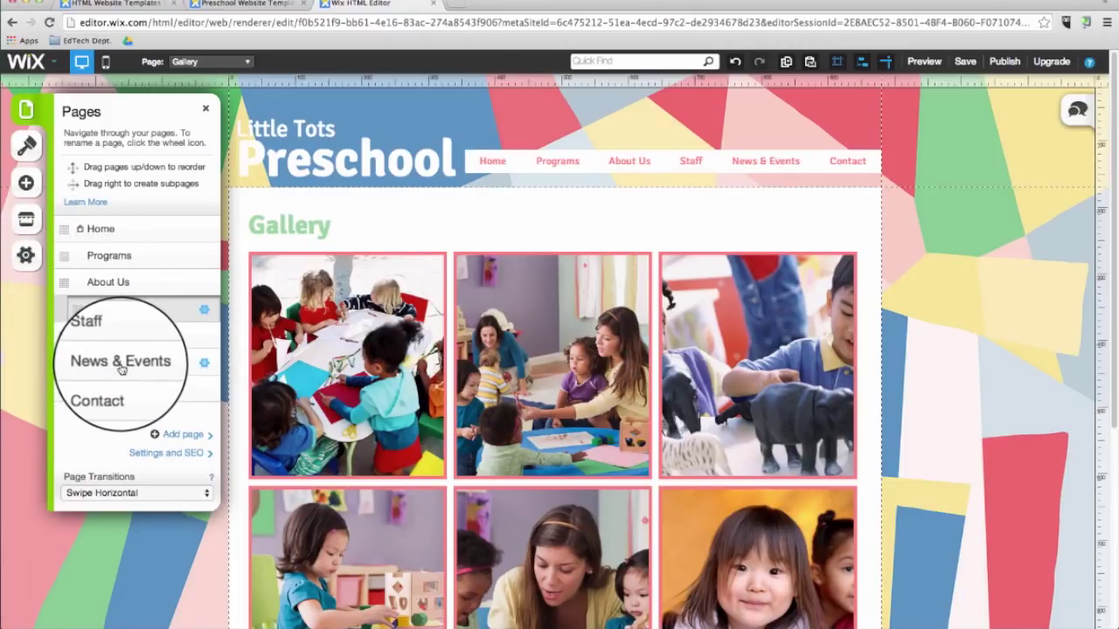
{"action": "left_click_drag", "start_coordinate": [63, 362], "coordinate": [66, 331]}
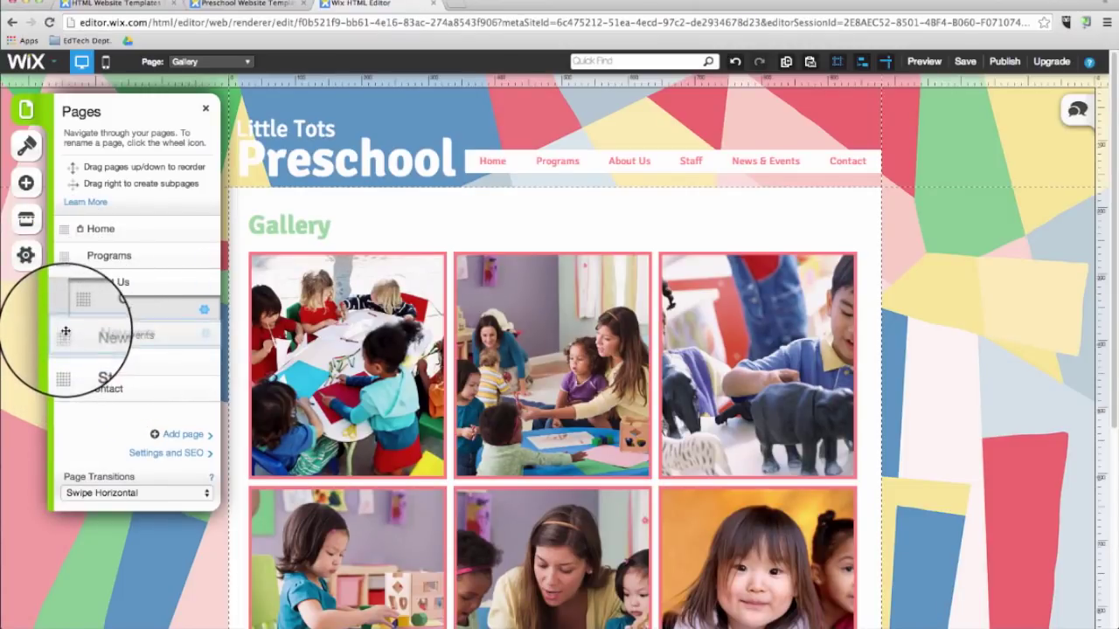
{"action": "left_click", "coordinate": [924, 61]}
{"action": "left_click", "coordinate": [717, 163]}
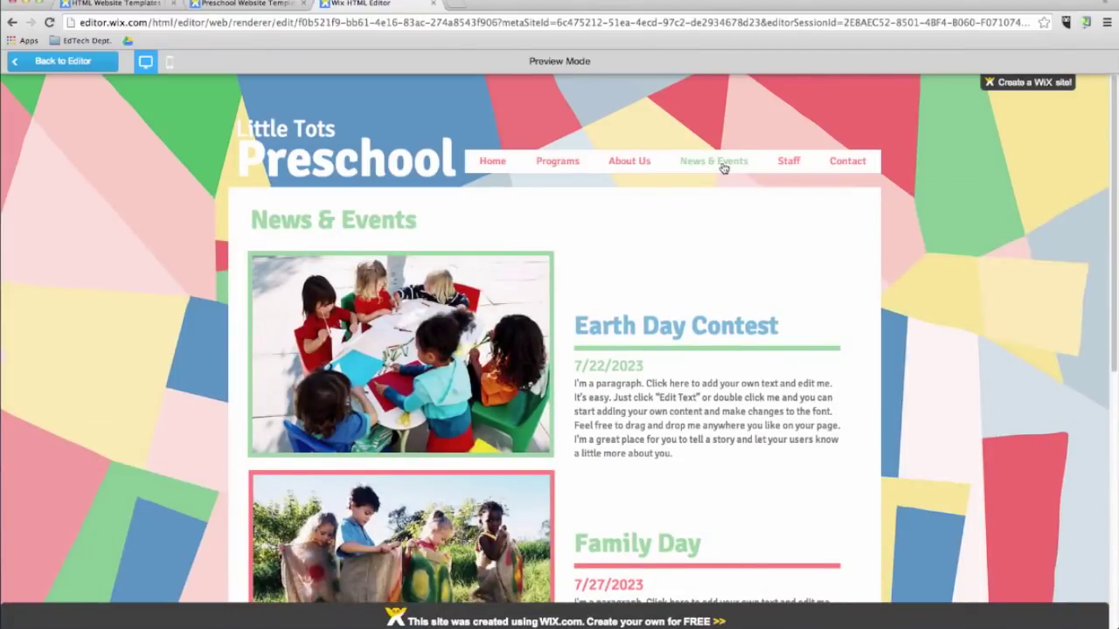
{"action": "left_click", "coordinate": [63, 61]}
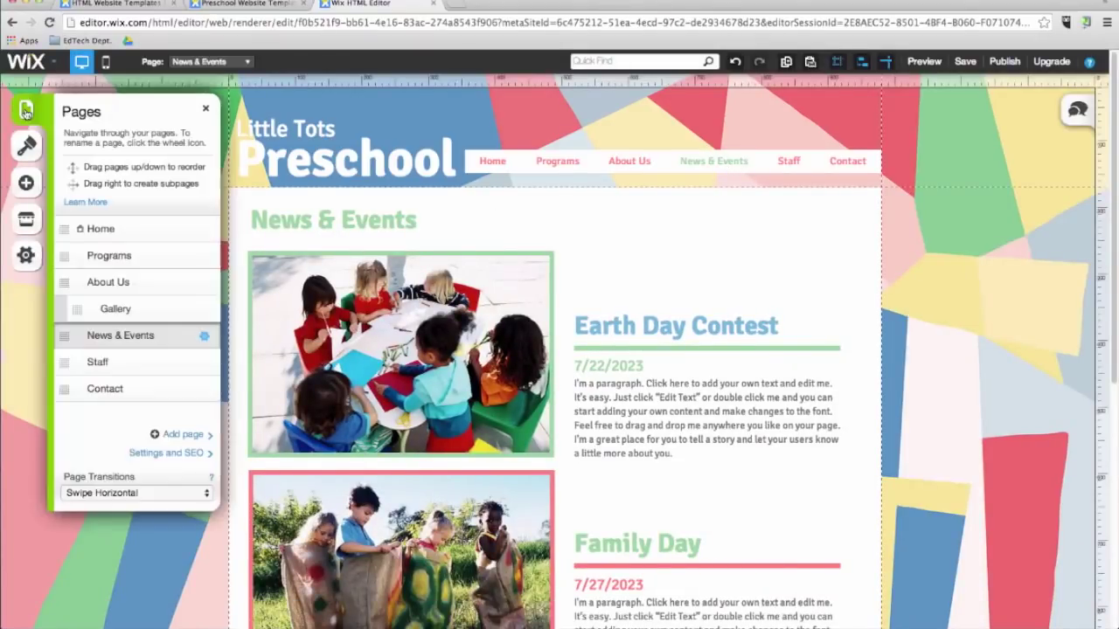
{"action": "left_click", "coordinate": [25, 109]}
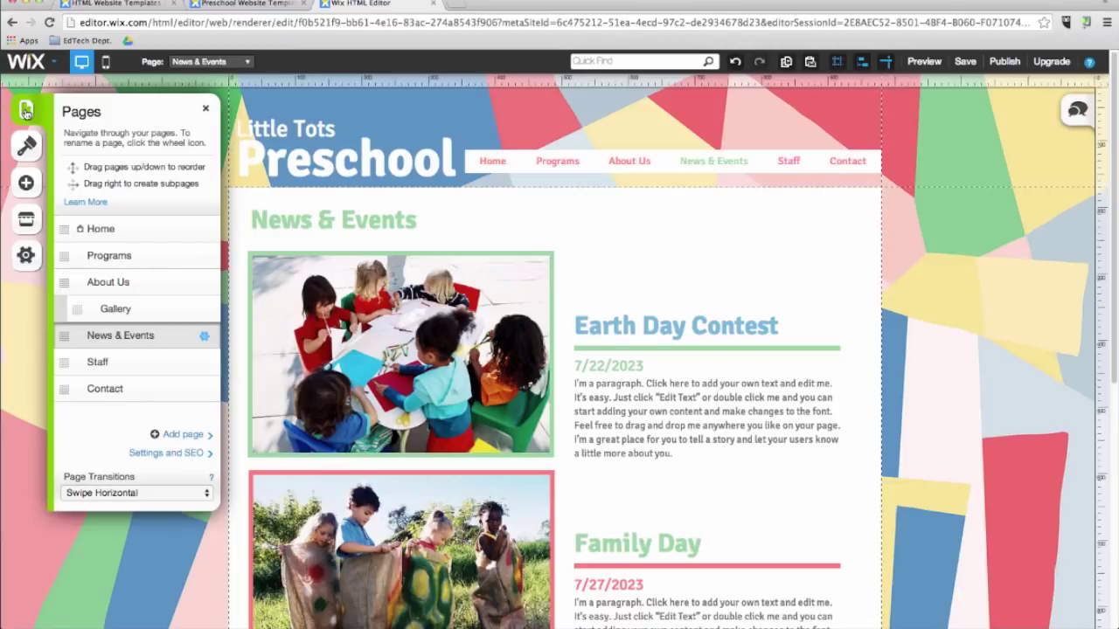
Add a new page using the third About layout, named 'School Clubs'
{"action": "left_click", "coordinate": [182, 434]}
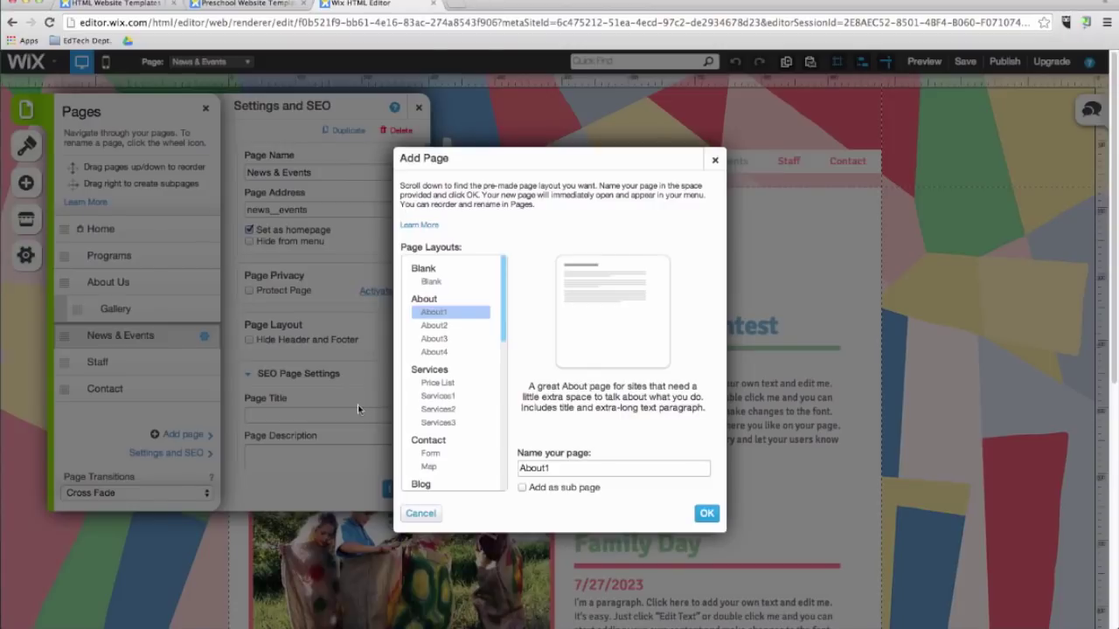
{"action": "left_click", "coordinate": [433, 352]}
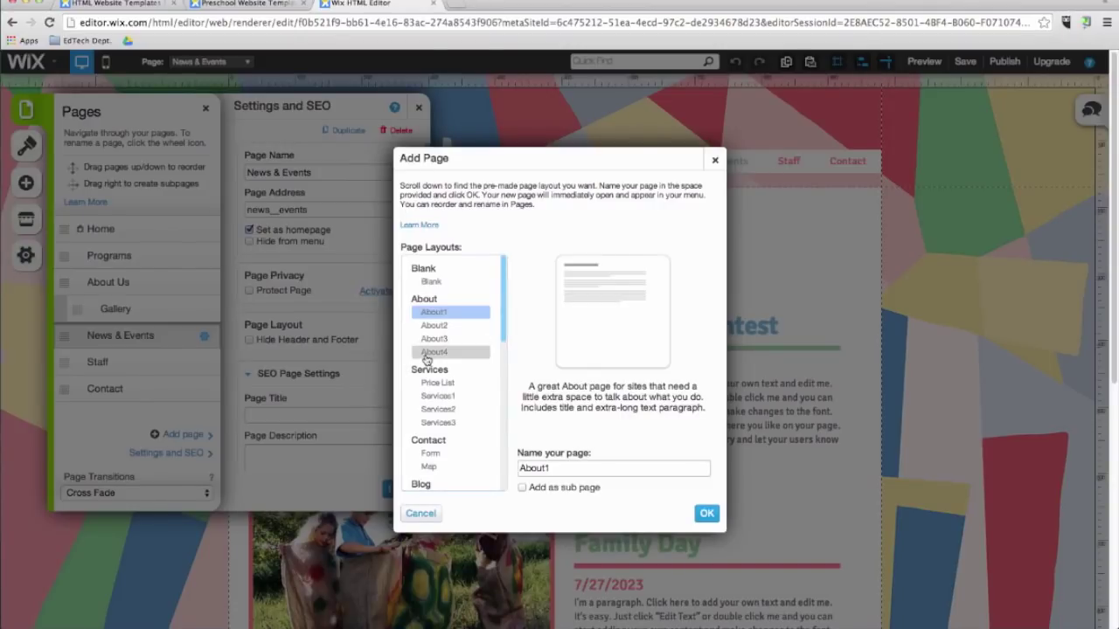
{"action": "left_click", "coordinate": [431, 340]}
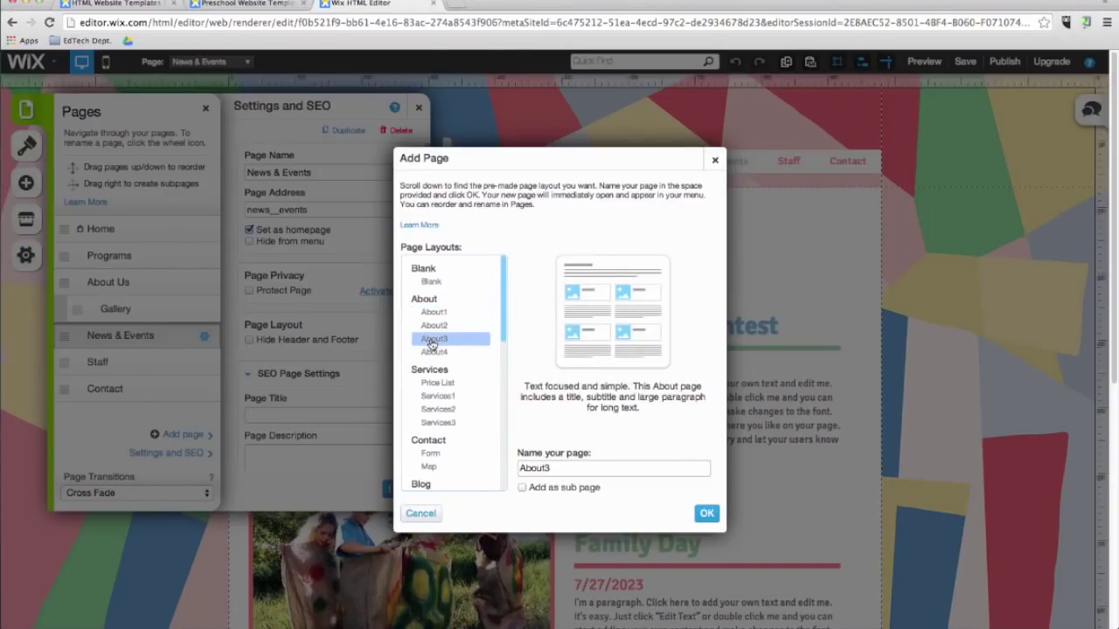
{"action": "double_click", "coordinate": [531, 467]}
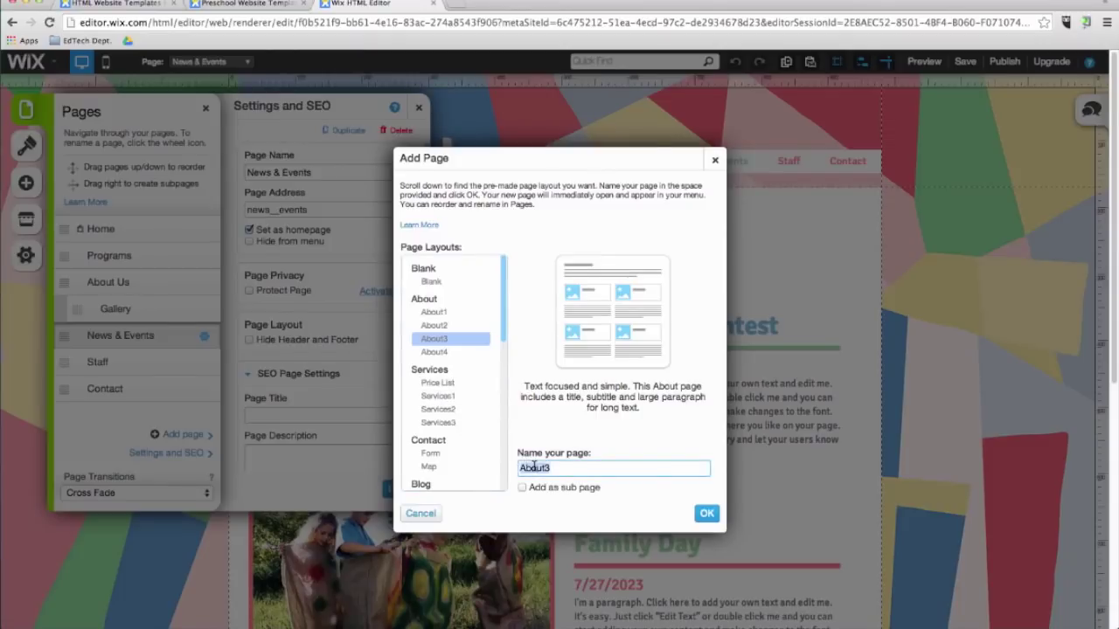
{"action": "type", "text": "School Club"}
{"action": "type", "text": "s"}
{"action": "left_click", "coordinate": [707, 515]}
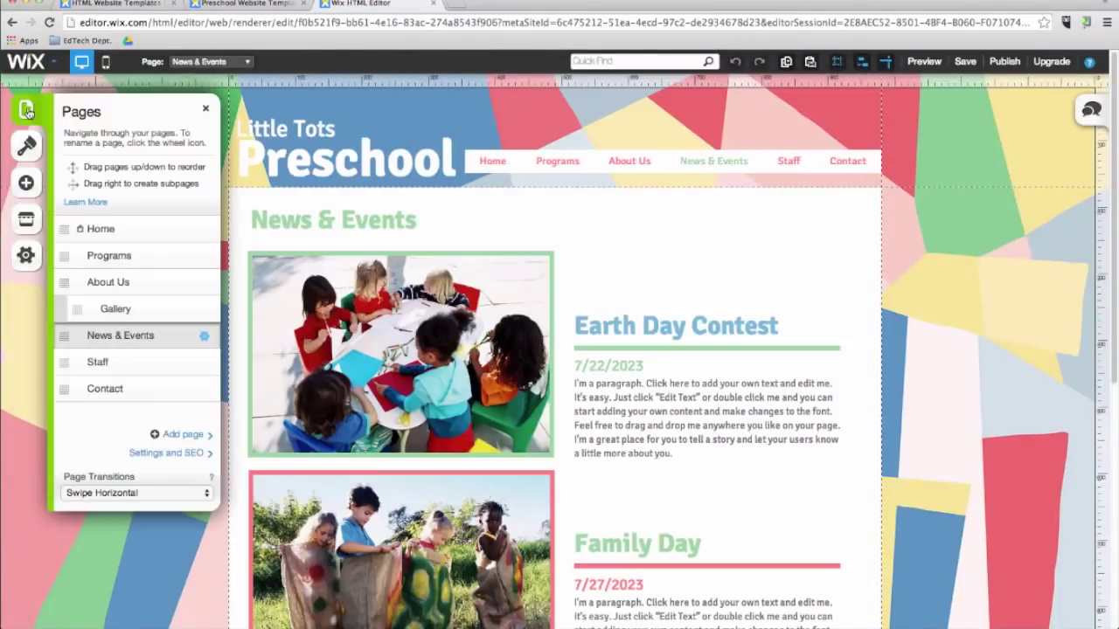
Change page transitions from Swipe Vertical to Cross Fade, then view the News & Events page settings
{"action": "left_click", "coordinate": [180, 495]}
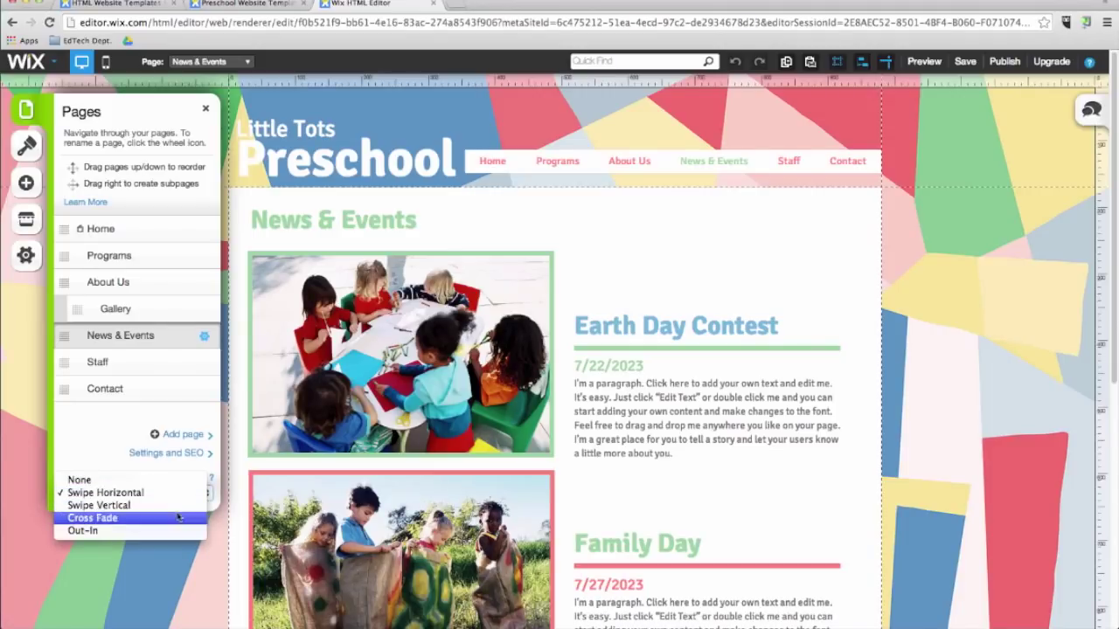
{"action": "left_click", "coordinate": [178, 507]}
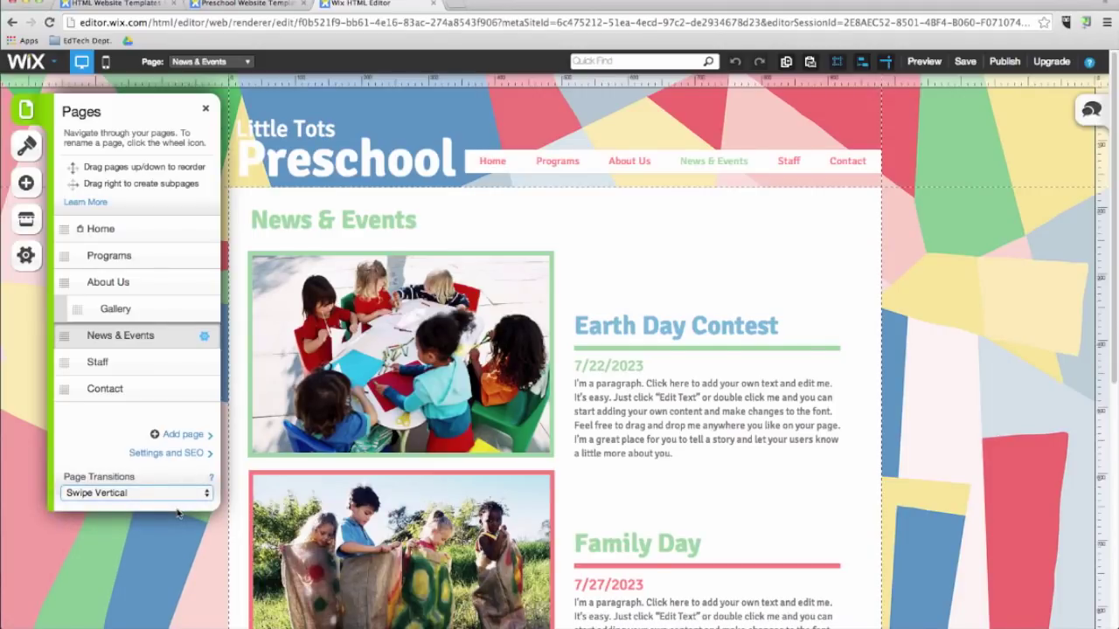
{"action": "left_click", "coordinate": [180, 494]}
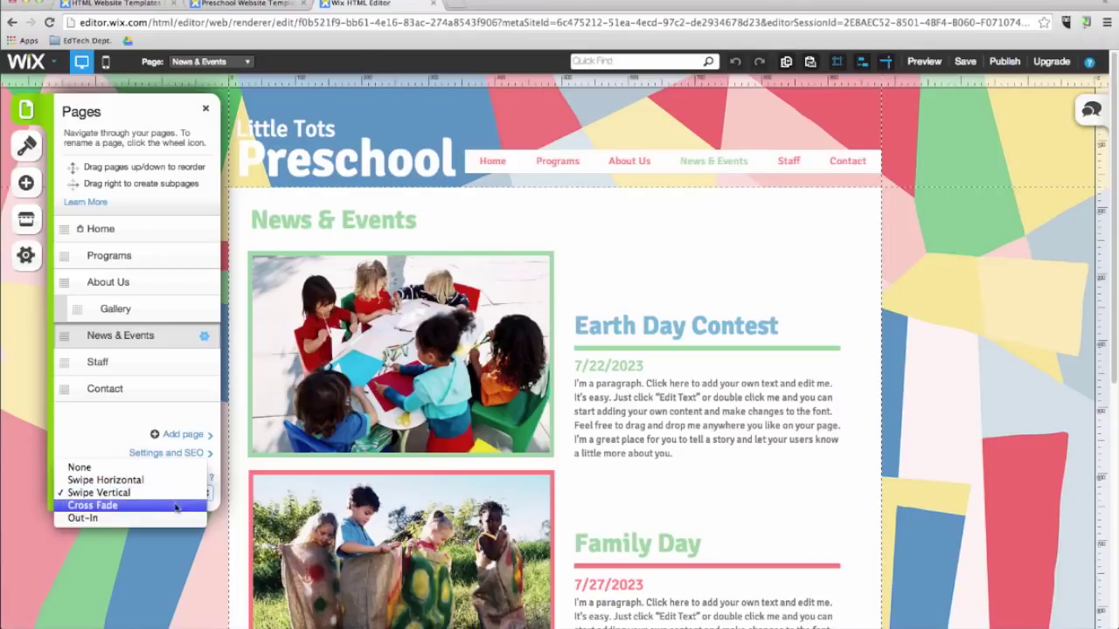
{"action": "left_click", "coordinate": [175, 506]}
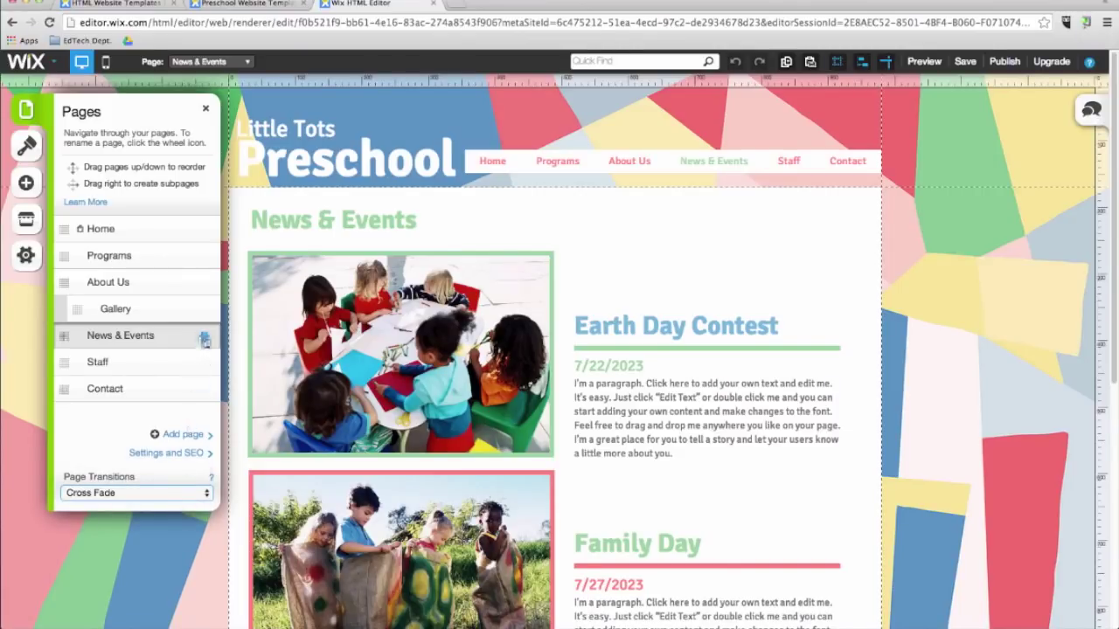
{"action": "left_click", "coordinate": [204, 339]}
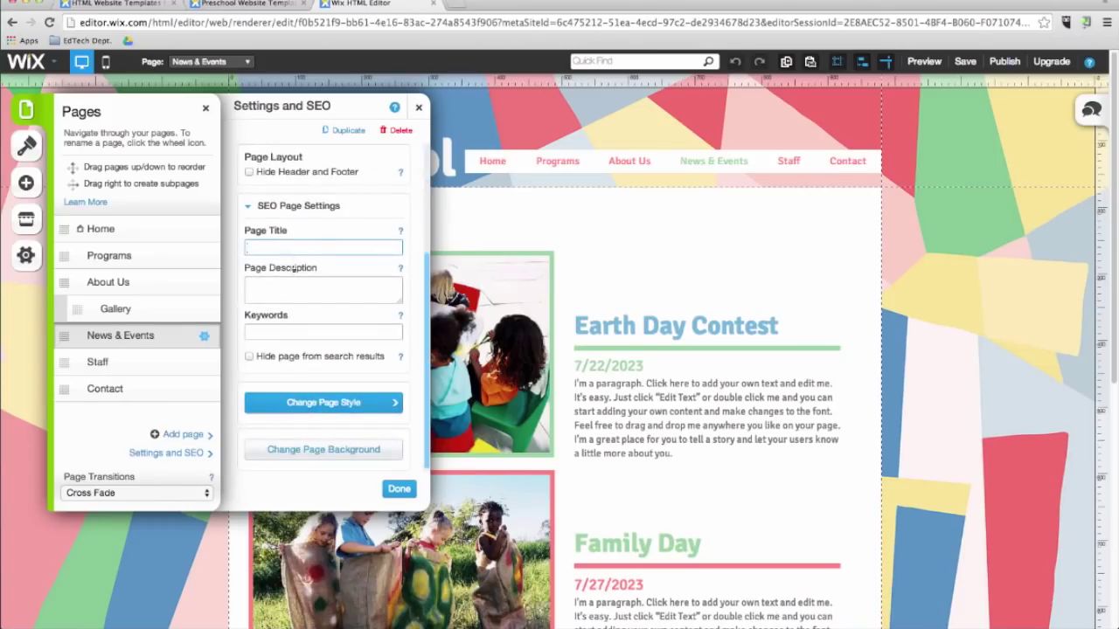
Look over the News & Events page's search description and keyword fields
{"action": "left_click", "coordinate": [299, 287]}
{"action": "left_click", "coordinate": [295, 332]}
{"action": "scroll", "coordinate": [291, 310], "scroll_direction": "up", "scroll_amount": 3}
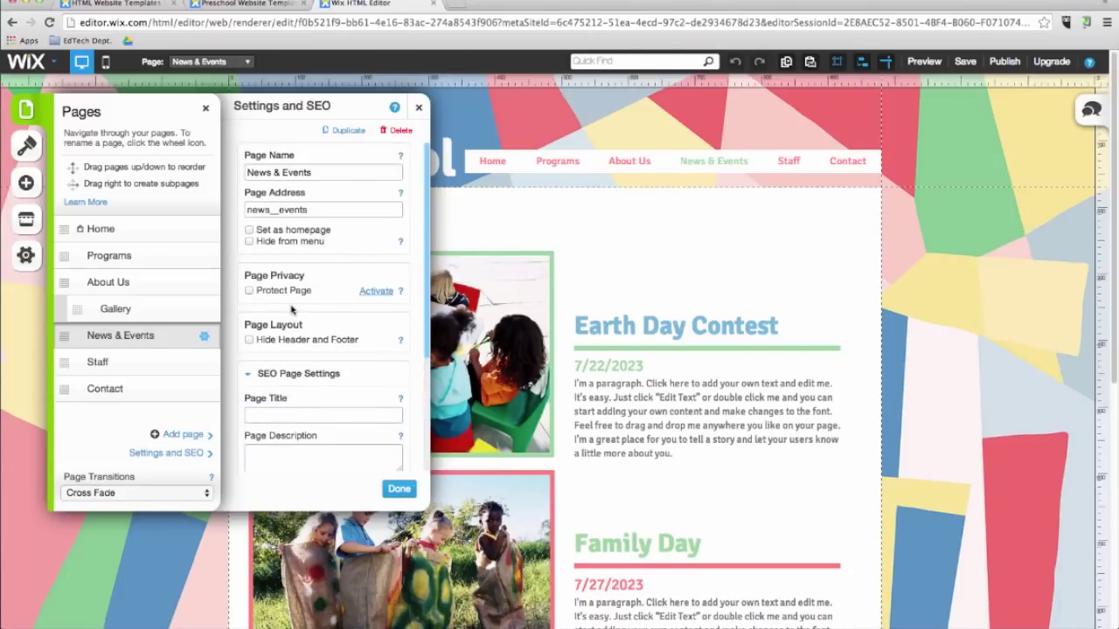
Try Set as homepage, Protect Page (left unrestricted) and Hide from menu for News & Events
{"action": "left_click", "coordinate": [249, 230]}
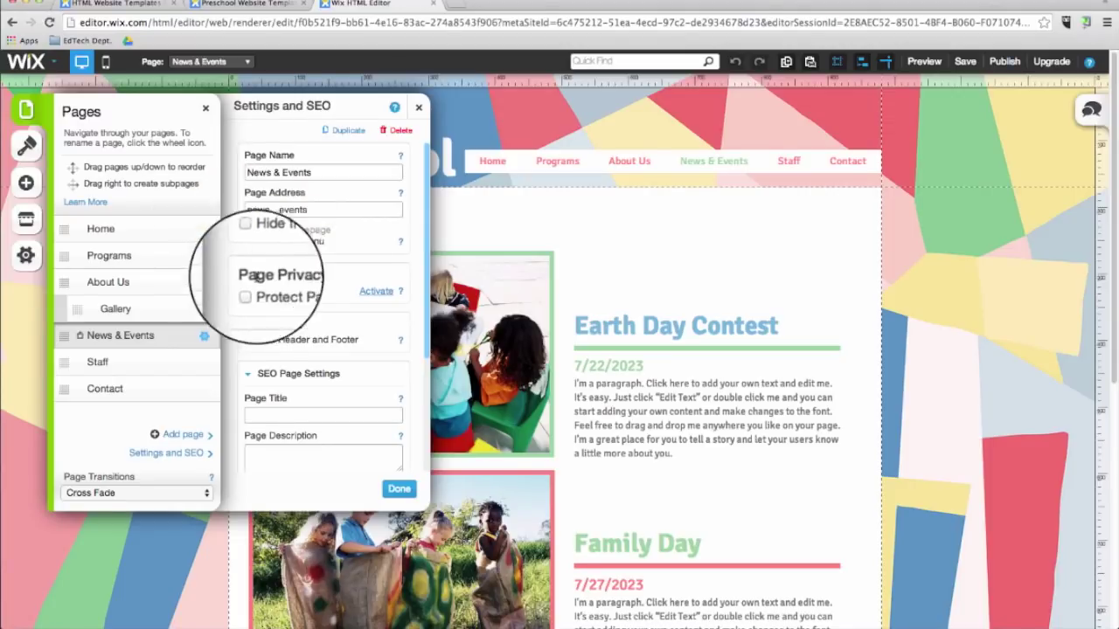
{"action": "left_click", "coordinate": [249, 290]}
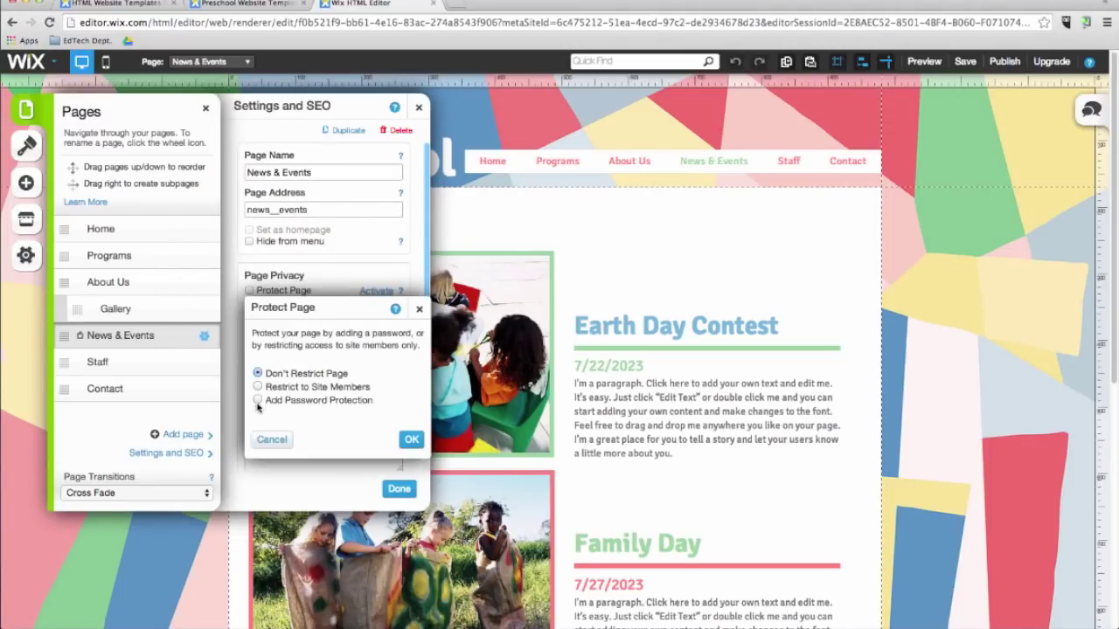
{"action": "left_click", "coordinate": [419, 308]}
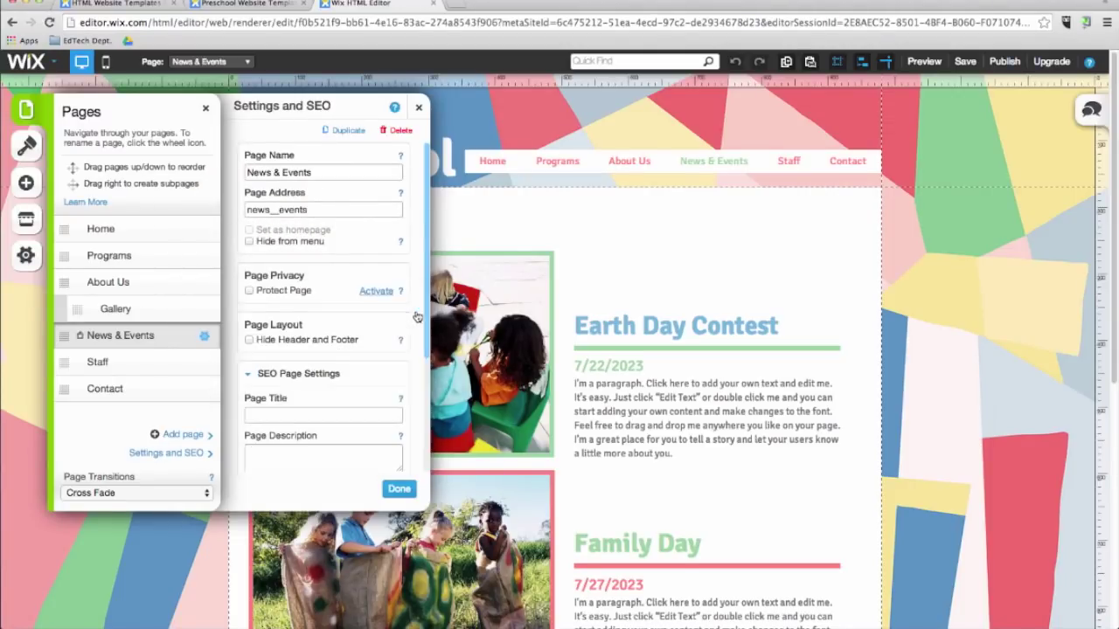
{"action": "left_click", "coordinate": [249, 241]}
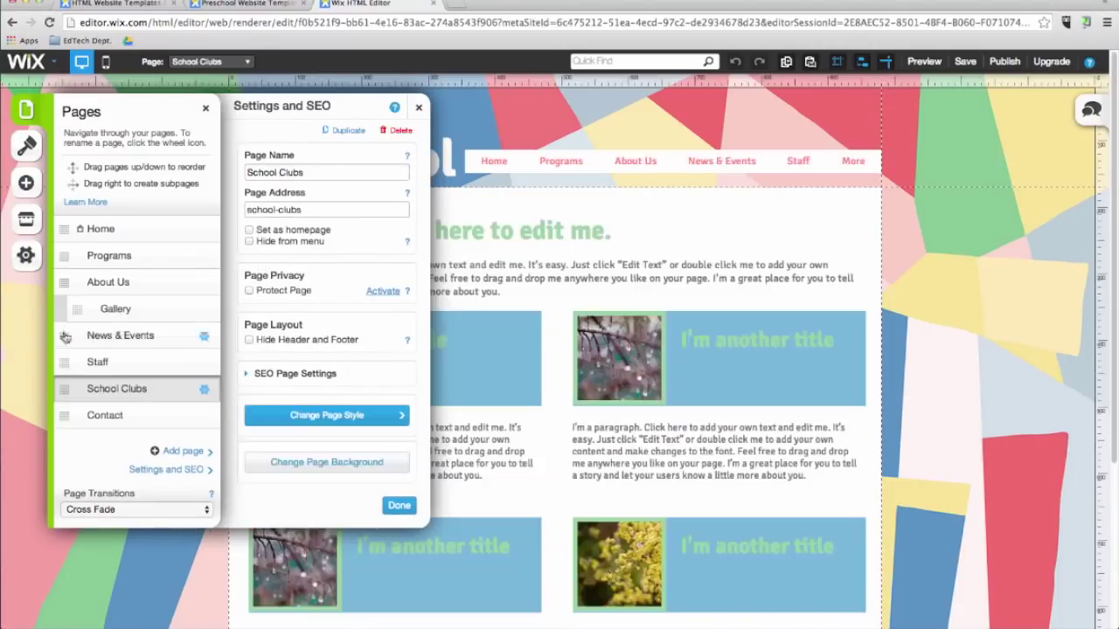
Open the School Clubs page's Background design settings via Upload & Customize Background
{"action": "left_click", "coordinate": [27, 144]}
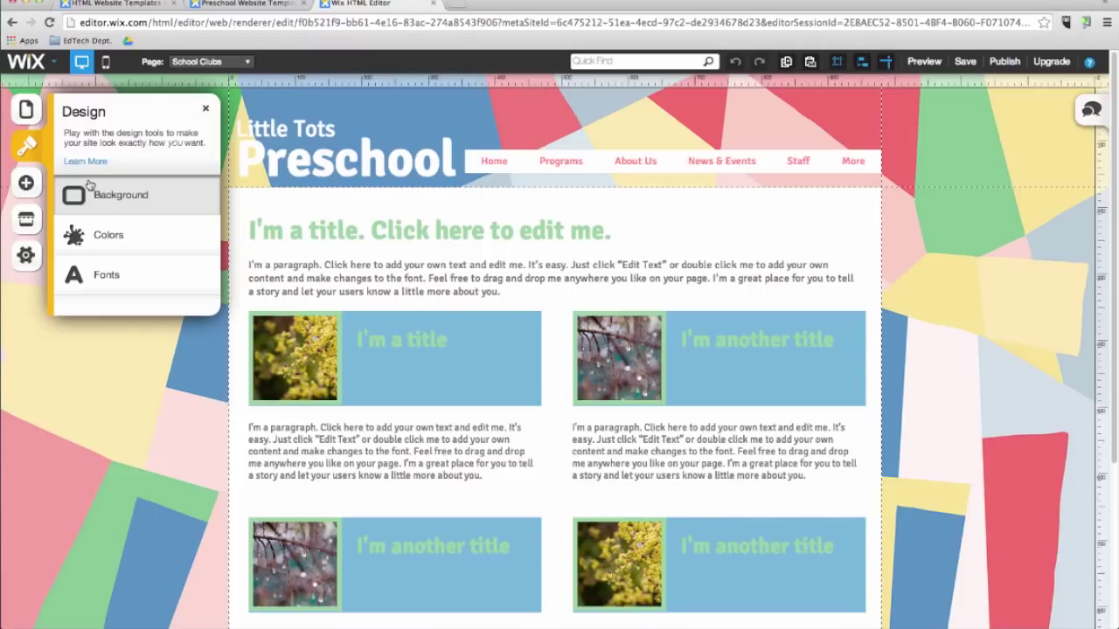
{"action": "left_click", "coordinate": [89, 184]}
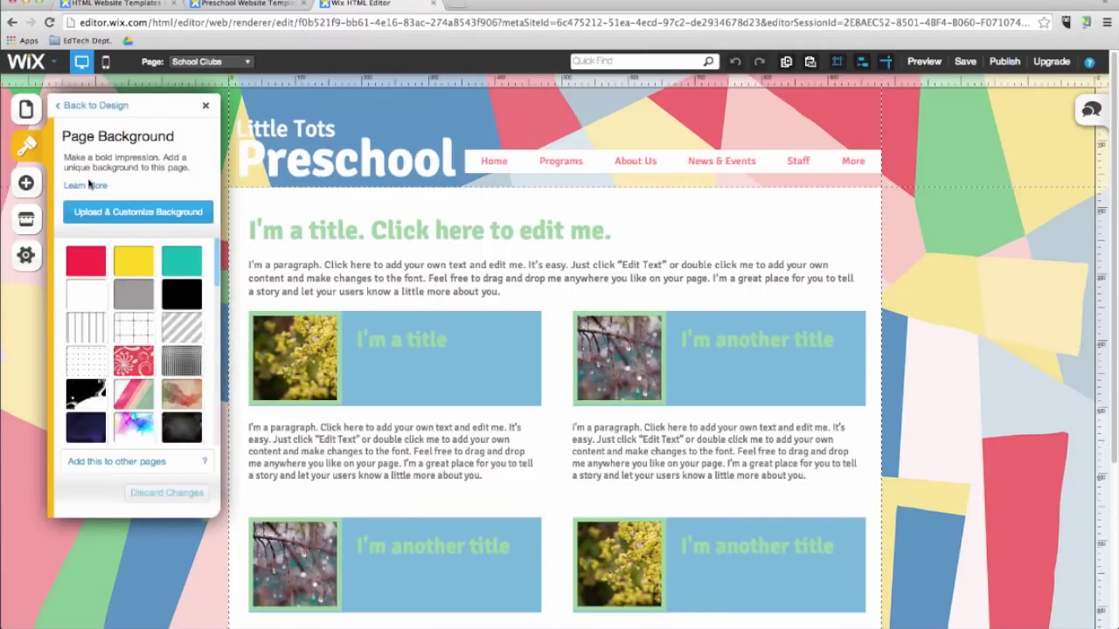
{"action": "left_click", "coordinate": [120, 215]}
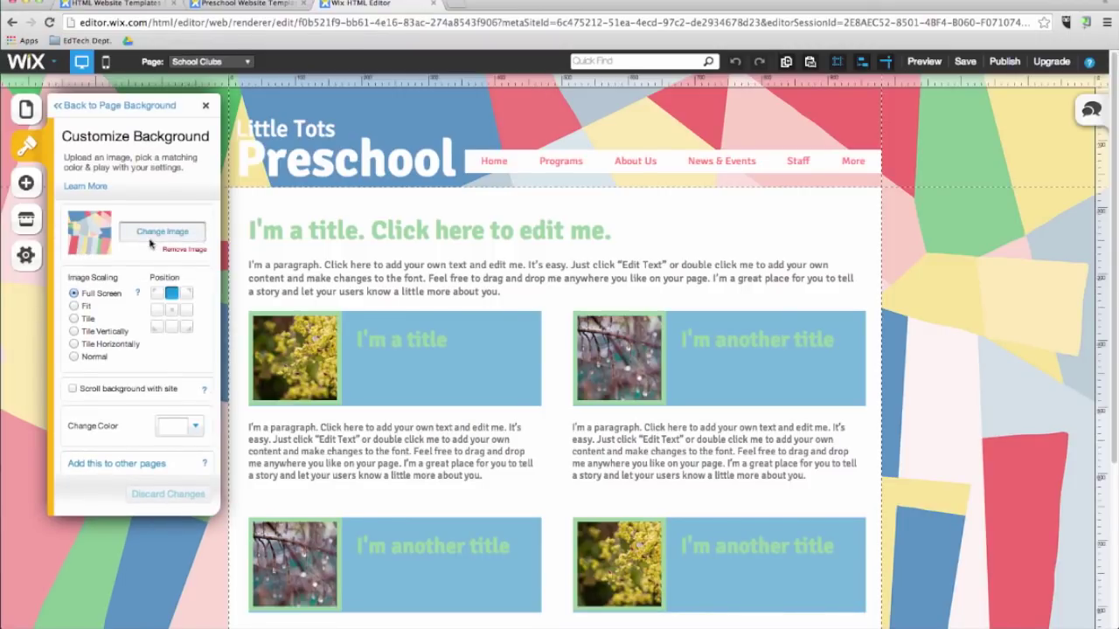
Apply the free Colorful Diamonds pattern as the page background
{"action": "left_click", "coordinate": [150, 236]}
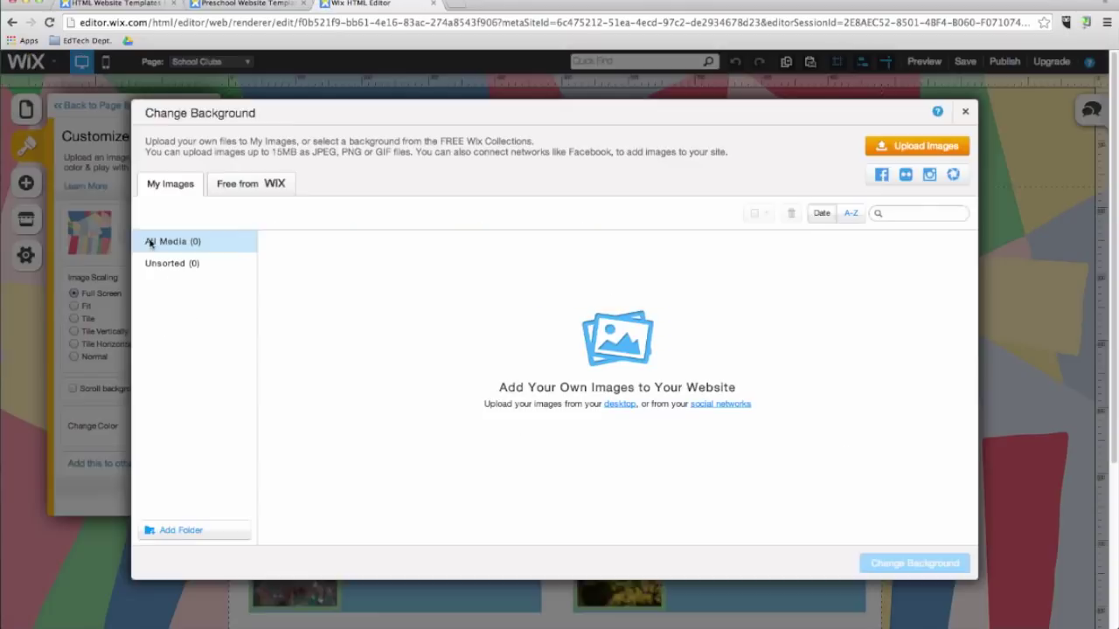
{"action": "left_click", "coordinate": [237, 186]}
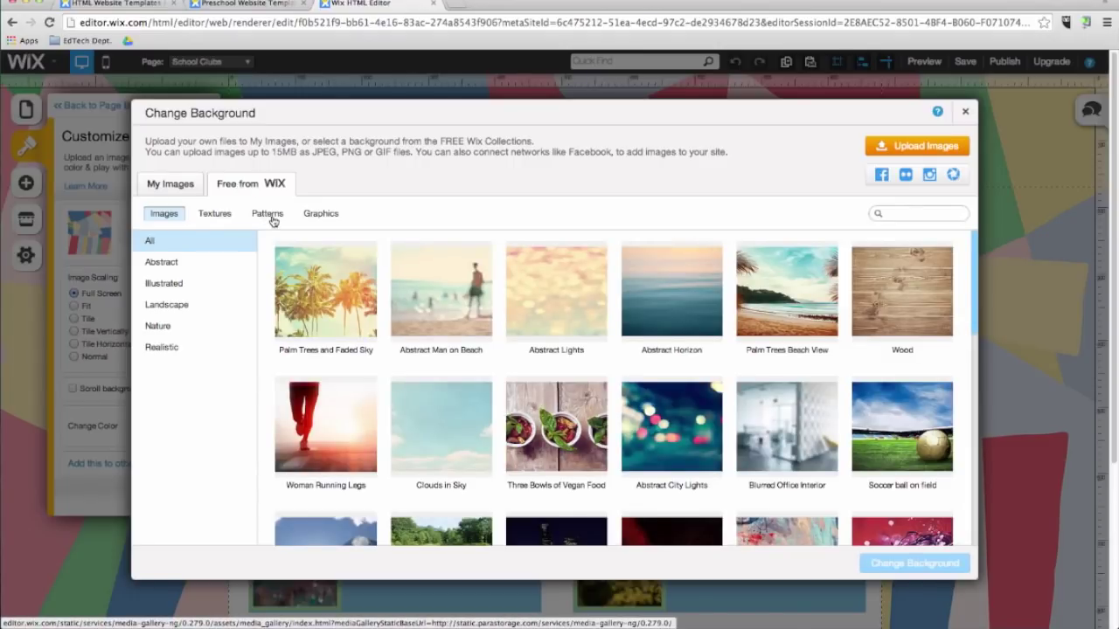
{"action": "left_click", "coordinate": [271, 217]}
{"action": "scroll", "coordinate": [425, 312], "scroll_direction": "down", "scroll_amount": 3}
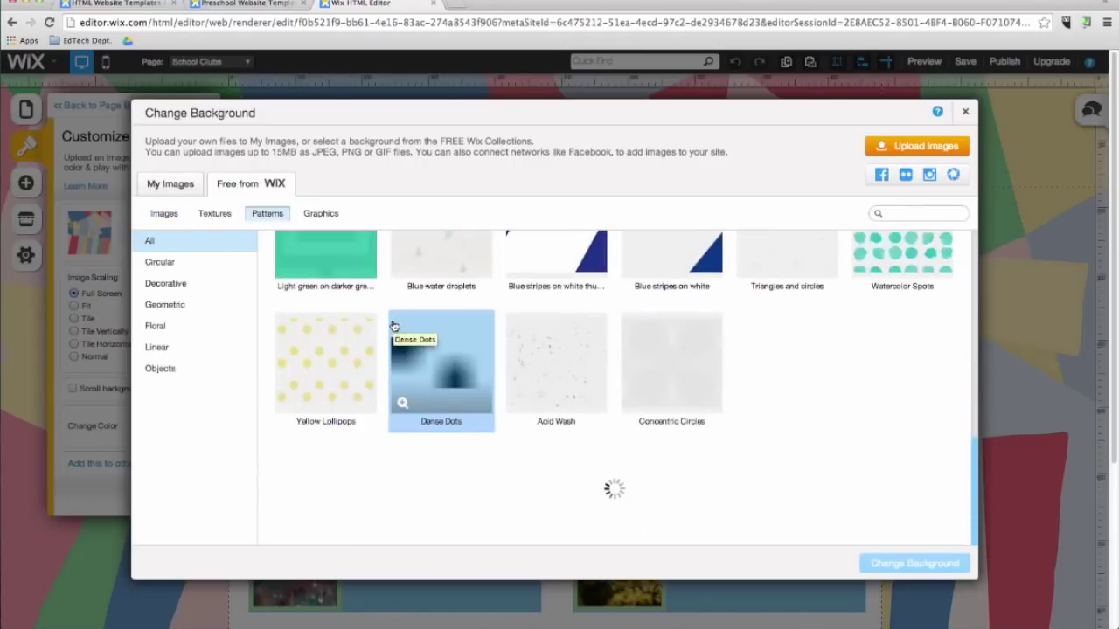
{"action": "scroll", "coordinate": [400, 324], "scroll_direction": "down", "scroll_amount": 3}
{"action": "scroll", "coordinate": [394, 325], "scroll_direction": "down", "scroll_amount": 3}
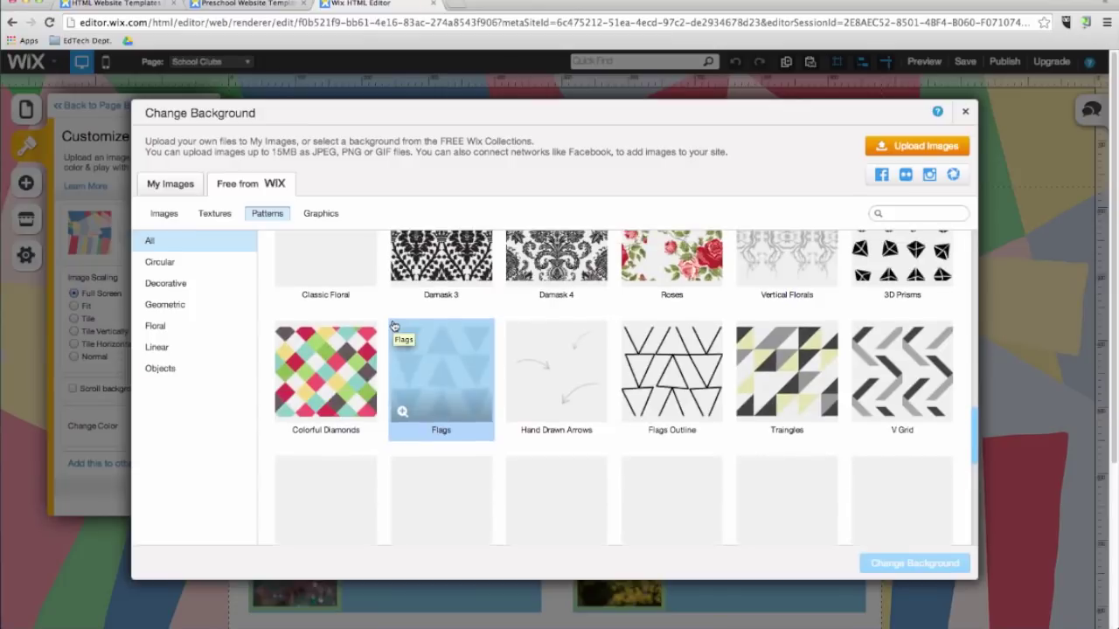
{"action": "left_click", "coordinate": [339, 362]}
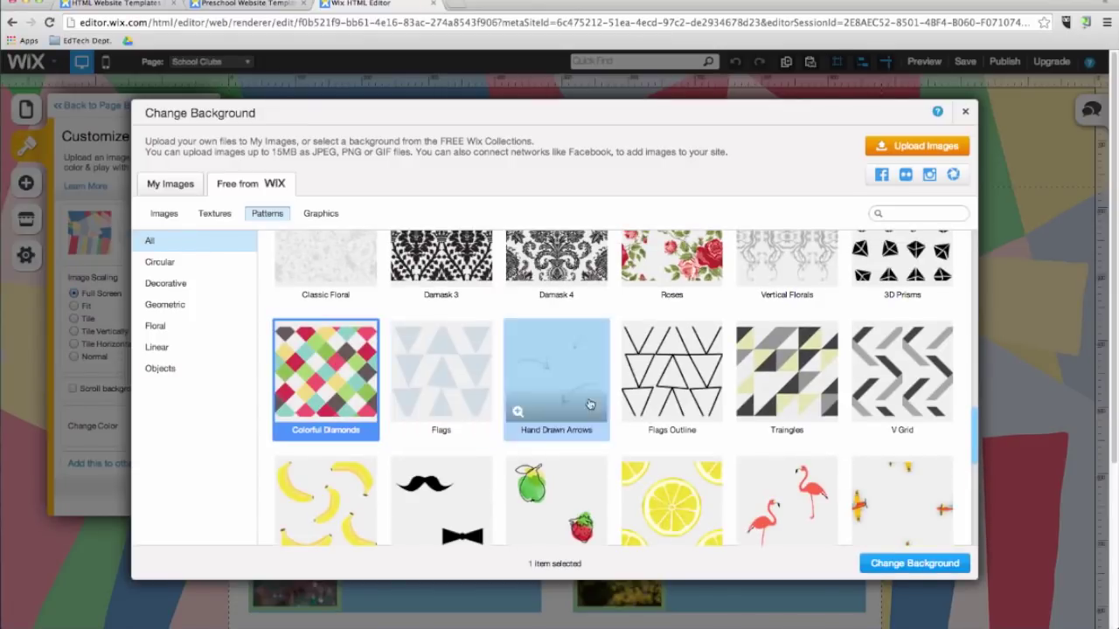
{"action": "left_click", "coordinate": [906, 564]}
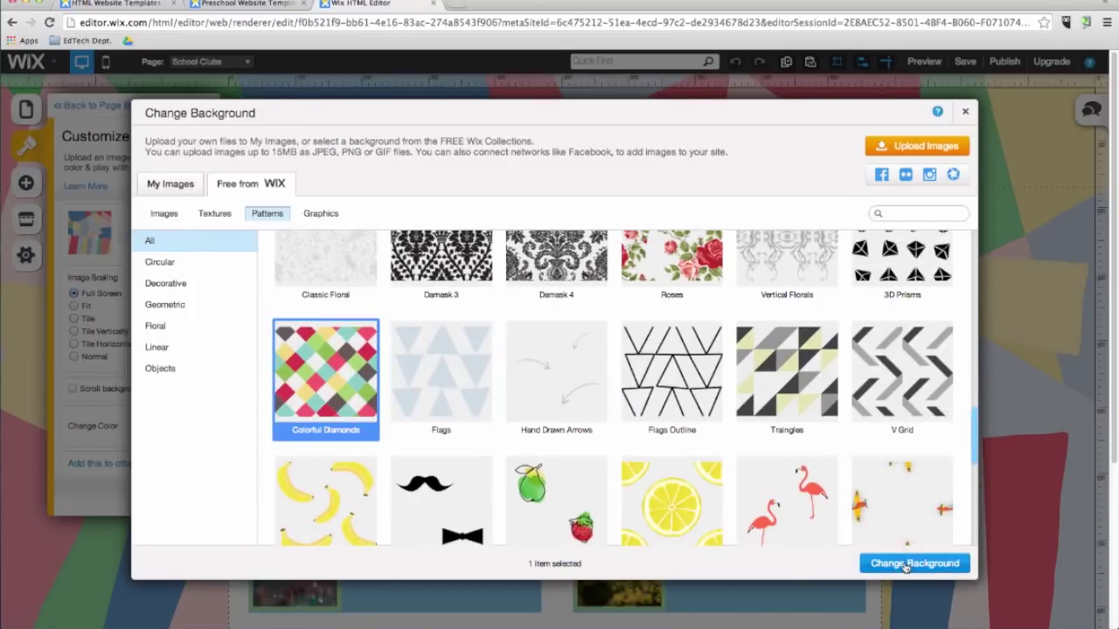
{"action": "left_click", "coordinate": [906, 563]}
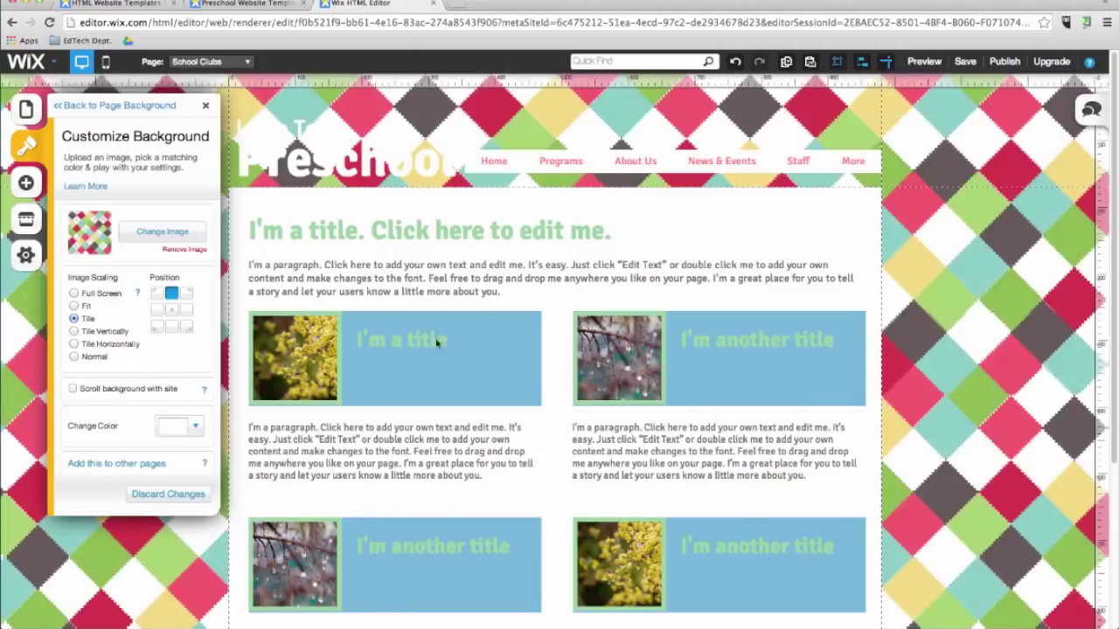
Tint the pattern pink, then return to Design and open the site colour palettes
{"action": "left_click", "coordinate": [191, 435]}
{"action": "left_click", "coordinate": [194, 458]}
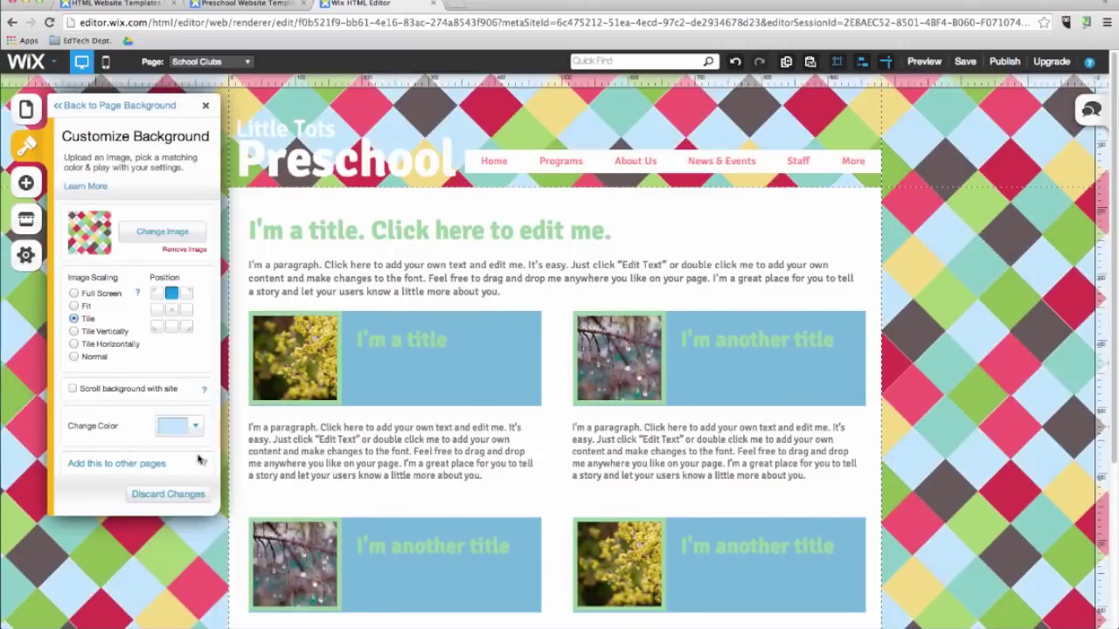
{"action": "left_click", "coordinate": [196, 436]}
{"action": "left_click", "coordinate": [227, 476]}
{"action": "left_click", "coordinate": [196, 436]}
{"action": "left_click", "coordinate": [262, 480]}
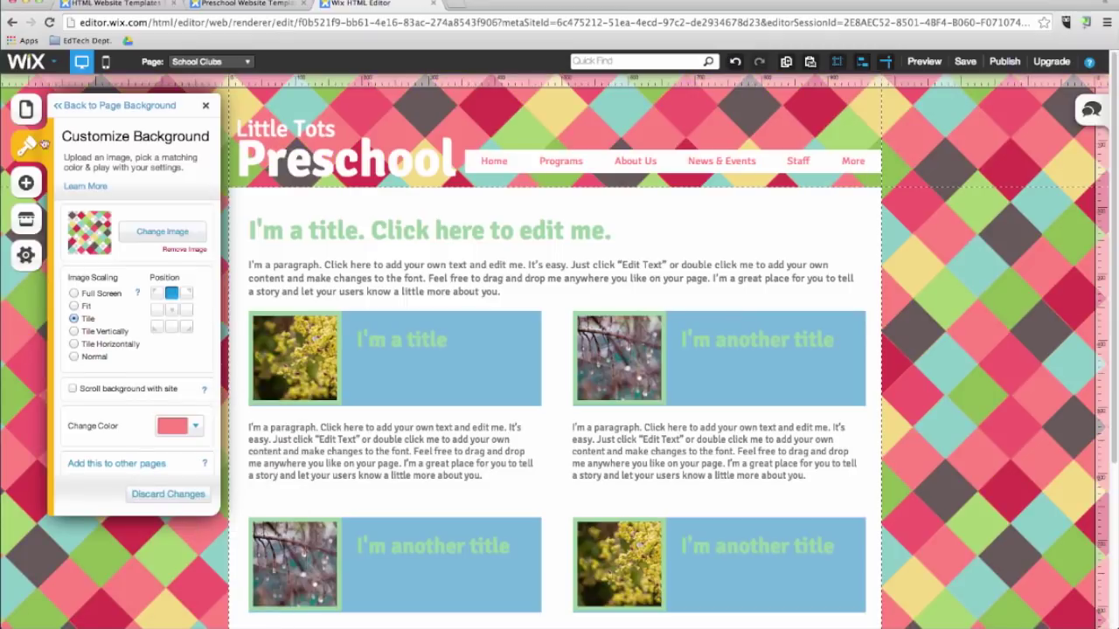
{"action": "left_click", "coordinate": [70, 105]}
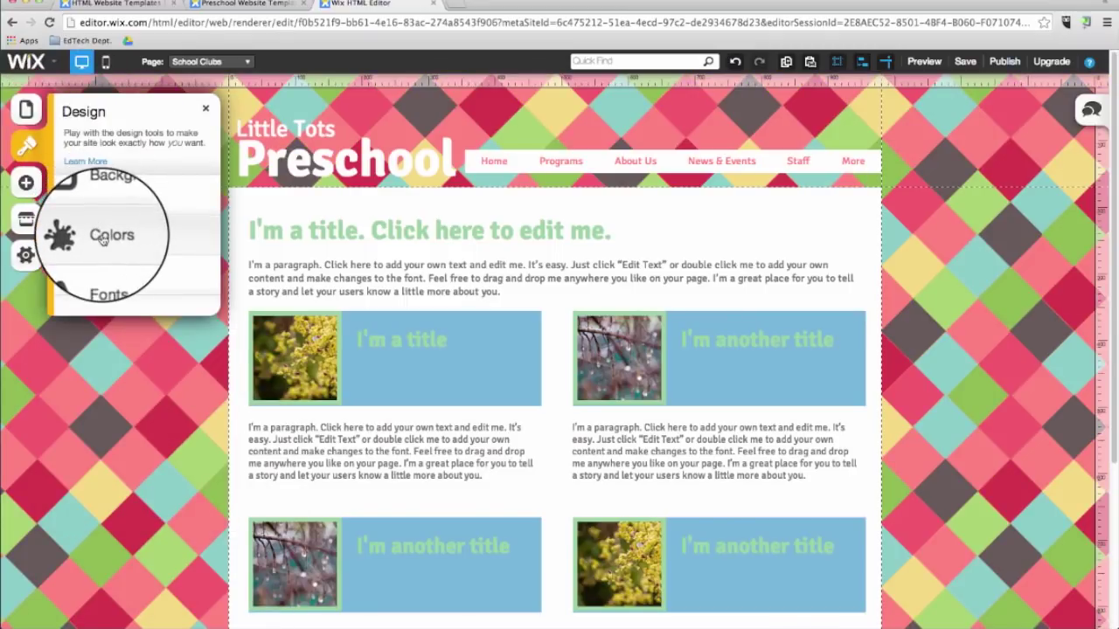
{"action": "left_click", "coordinate": [104, 238]}
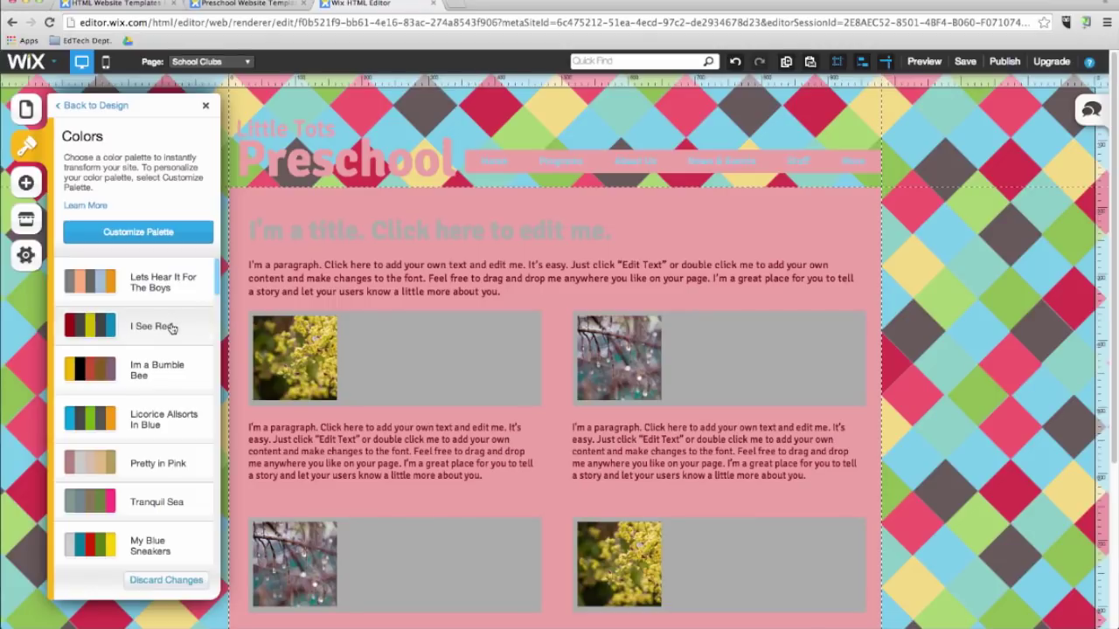
Customize the I See Red palette, lightening its red main colour into a pale pink
{"action": "left_click", "coordinate": [171, 233]}
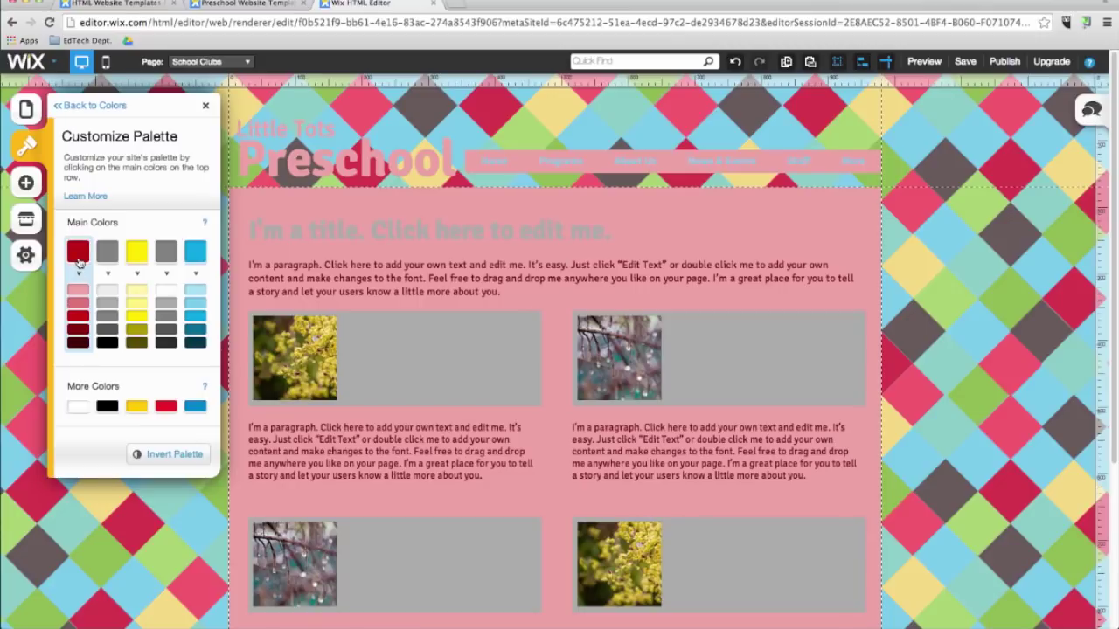
{"action": "left_click", "coordinate": [78, 254]}
{"action": "left_click", "coordinate": [187, 311]}
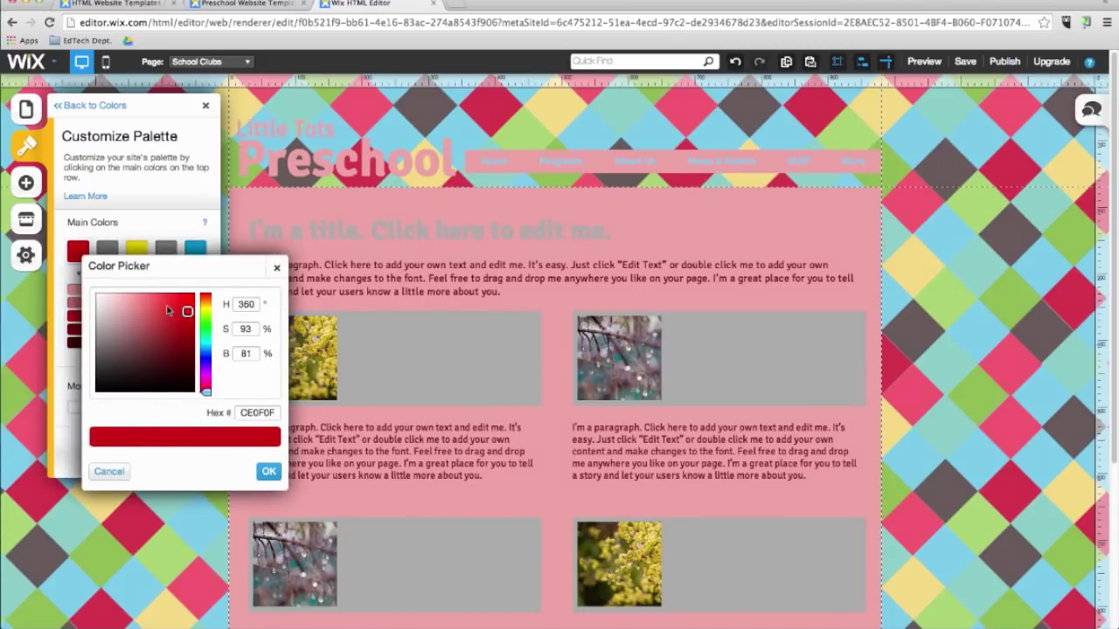
{"action": "left_click_drag", "start_coordinate": [168, 310], "coordinate": [153, 303]}
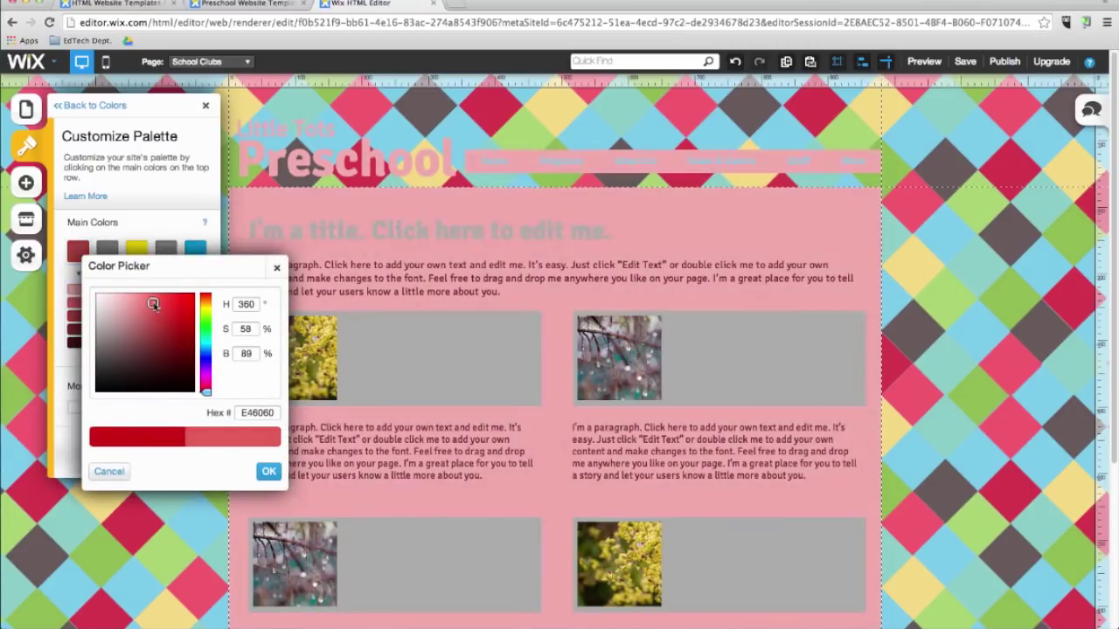
{"action": "left_click_drag", "start_coordinate": [153, 304], "coordinate": [130, 298]}
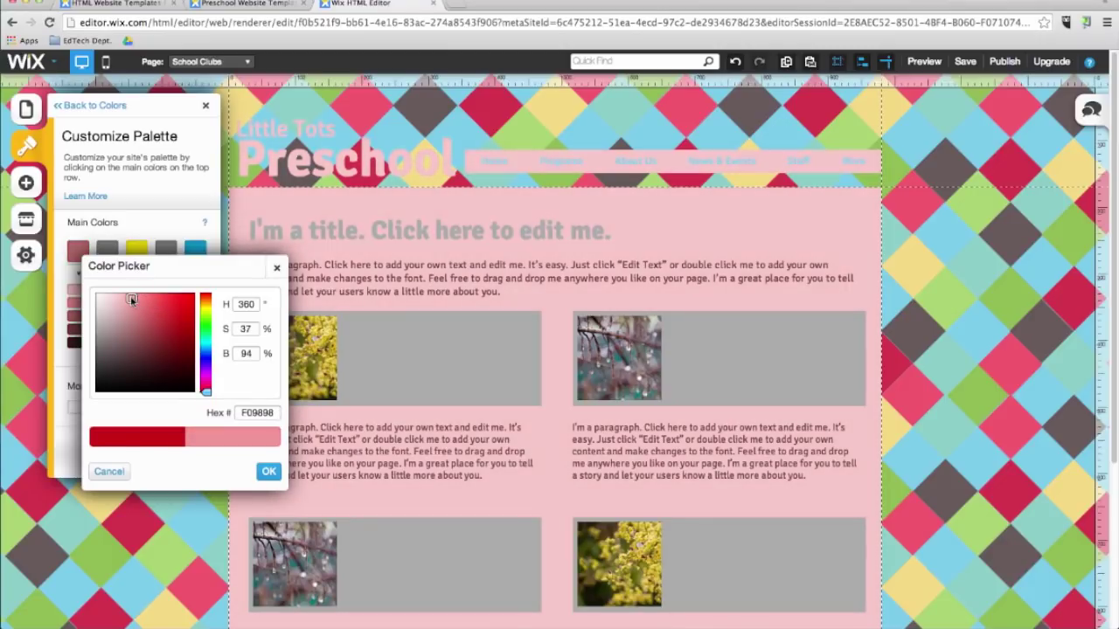
{"action": "left_click", "coordinate": [268, 471]}
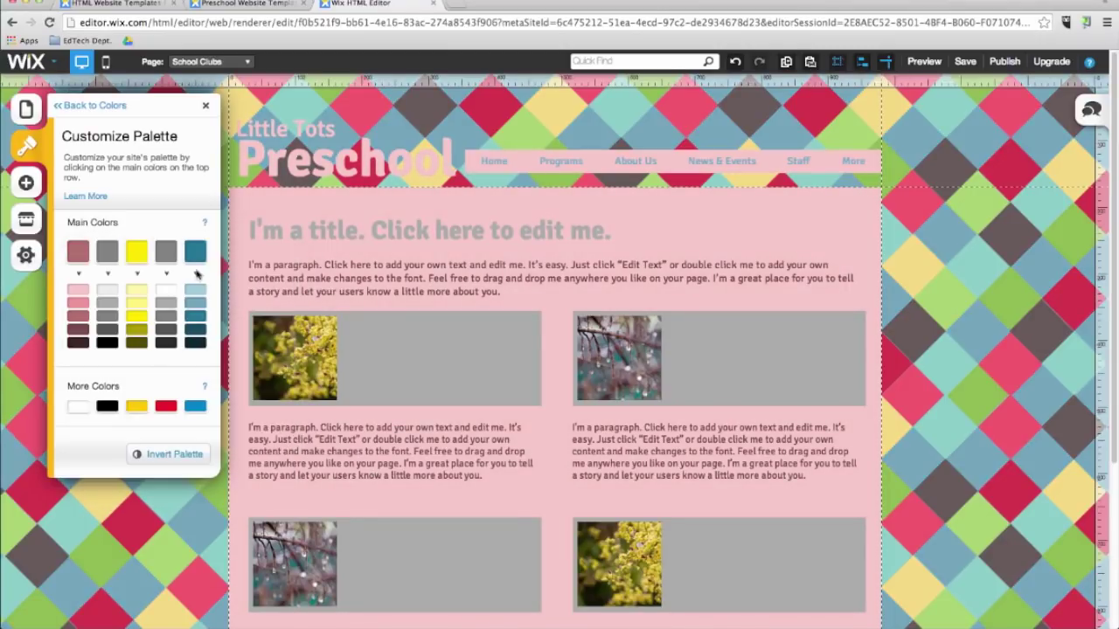
Apply the second, script-title font scheme to the site
{"action": "left_click", "coordinate": [71, 114]}
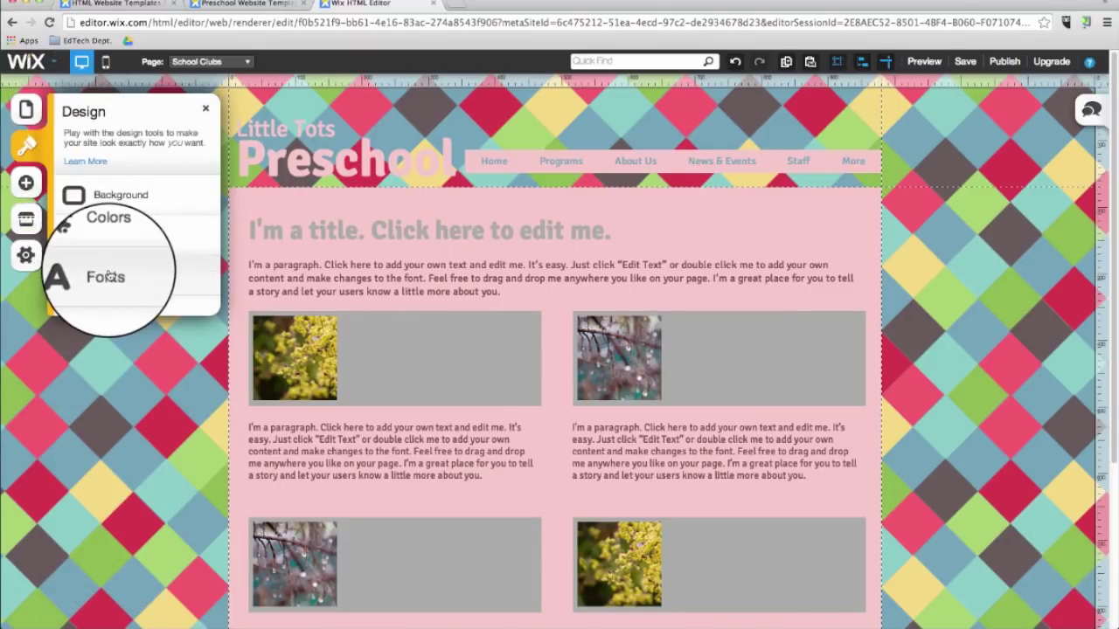
{"action": "left_click", "coordinate": [137, 287]}
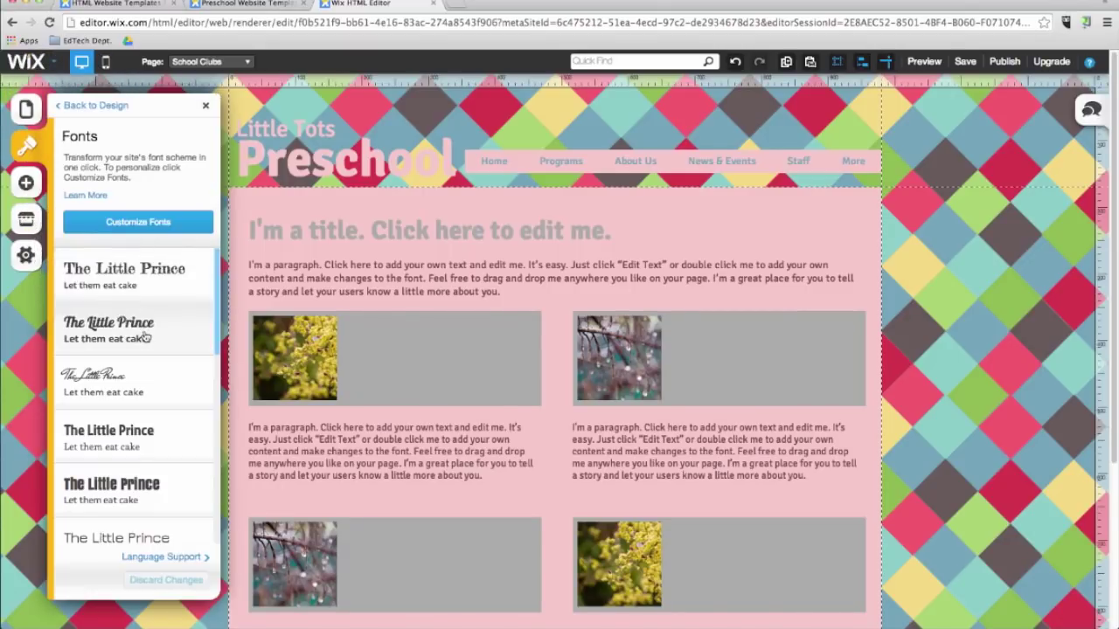
{"action": "left_click", "coordinate": [145, 337]}
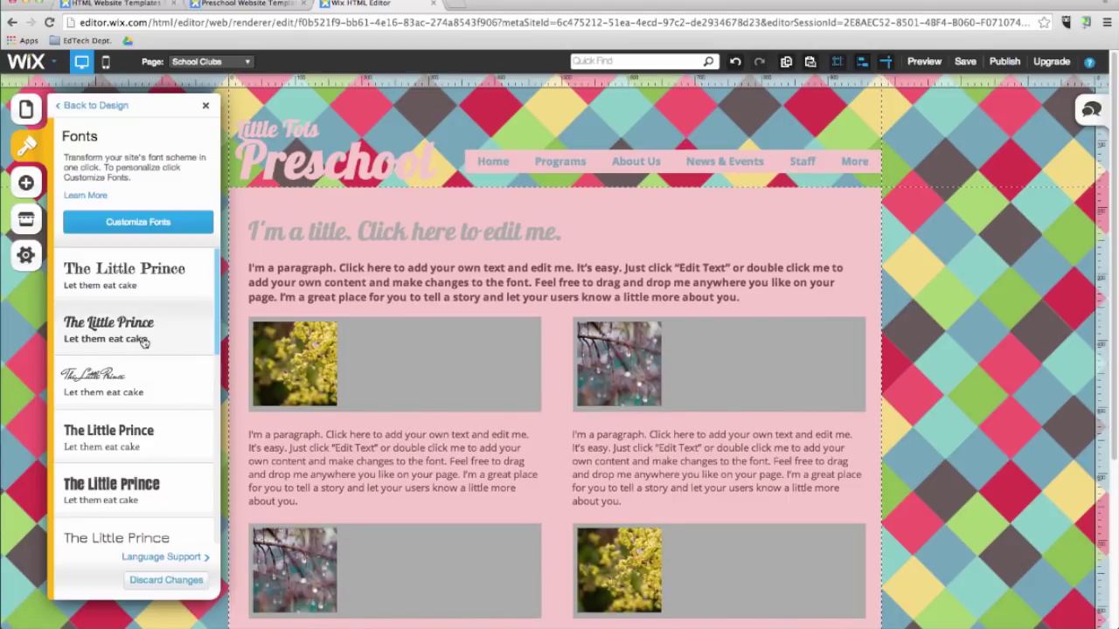
Set the Title text style to Monoton at size 55
{"action": "left_click", "coordinate": [145, 223]}
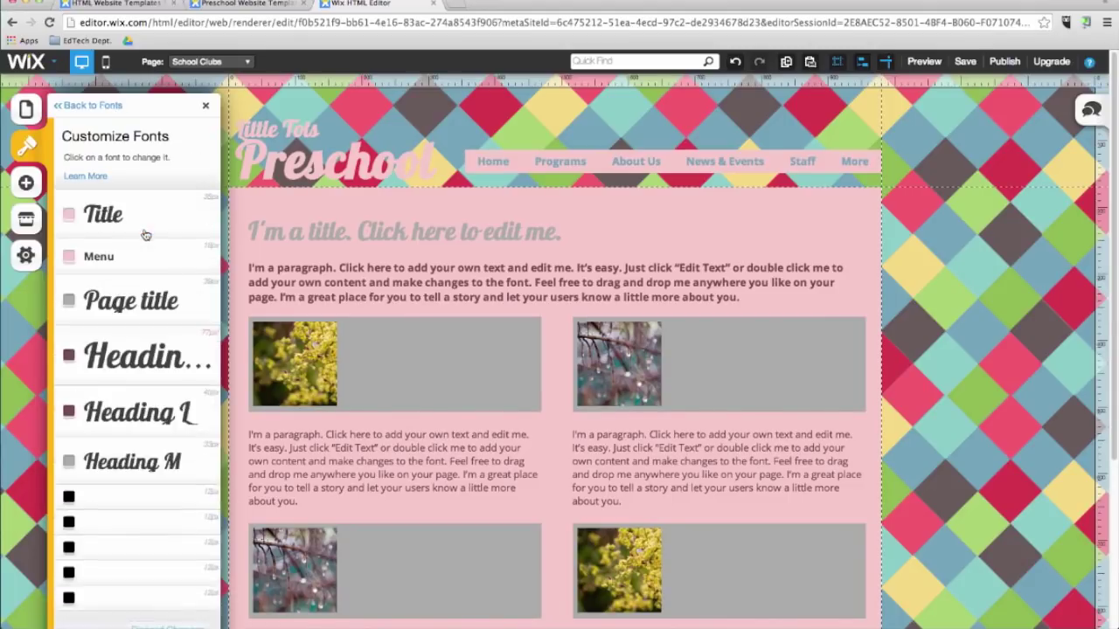
{"action": "left_click", "coordinate": [164, 219]}
{"action": "left_click", "coordinate": [210, 365]}
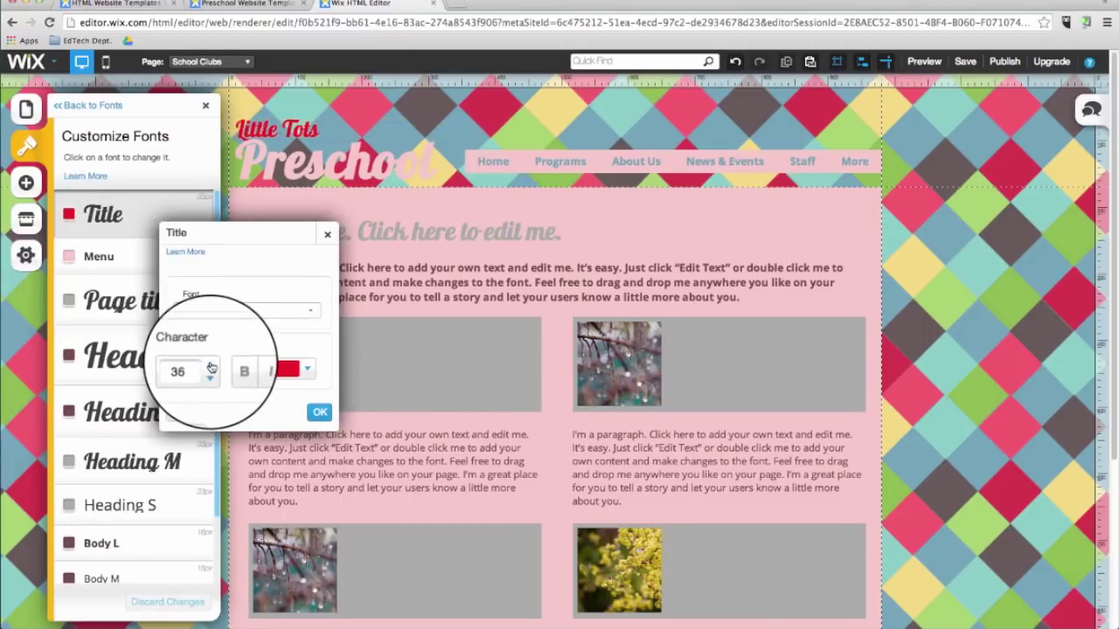
{"action": "left_click", "coordinate": [214, 319]}
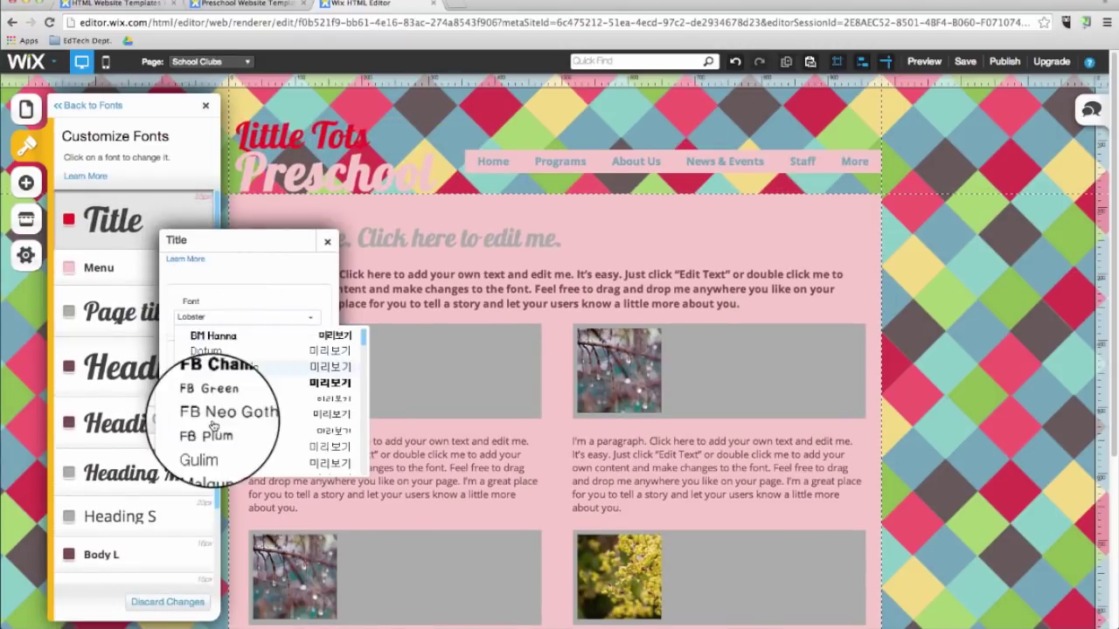
{"action": "scroll", "coordinate": [199, 410], "scroll_direction": "down", "scroll_amount": 5}
{"action": "scroll", "coordinate": [213, 400], "scroll_direction": "down", "scroll_amount": 5}
{"action": "left_click", "coordinate": [238, 458]}
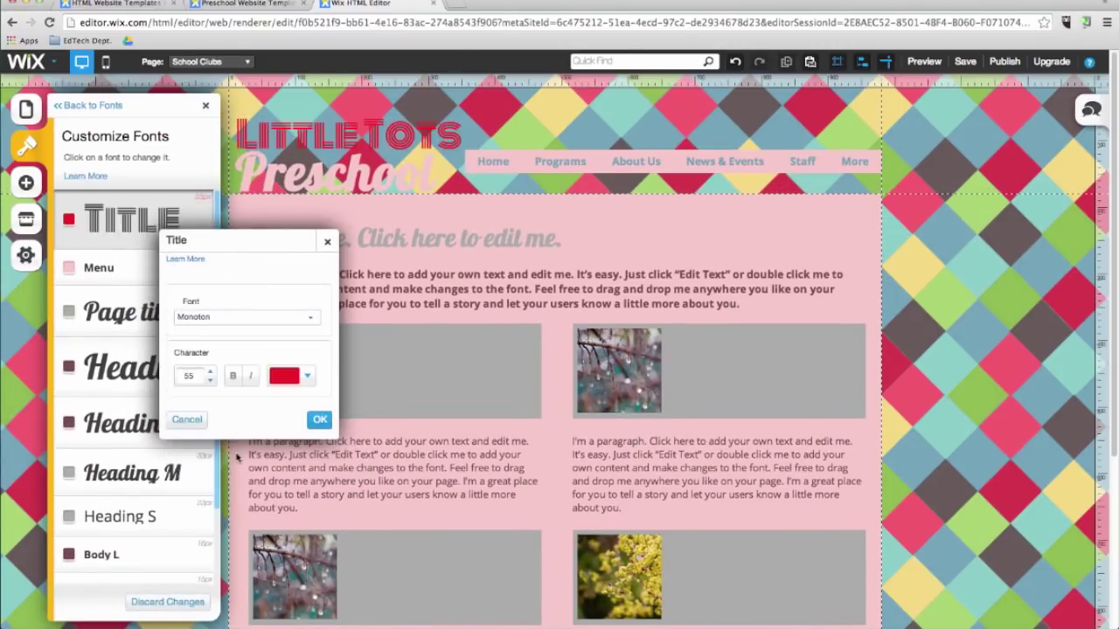
{"action": "left_click", "coordinate": [316, 423]}
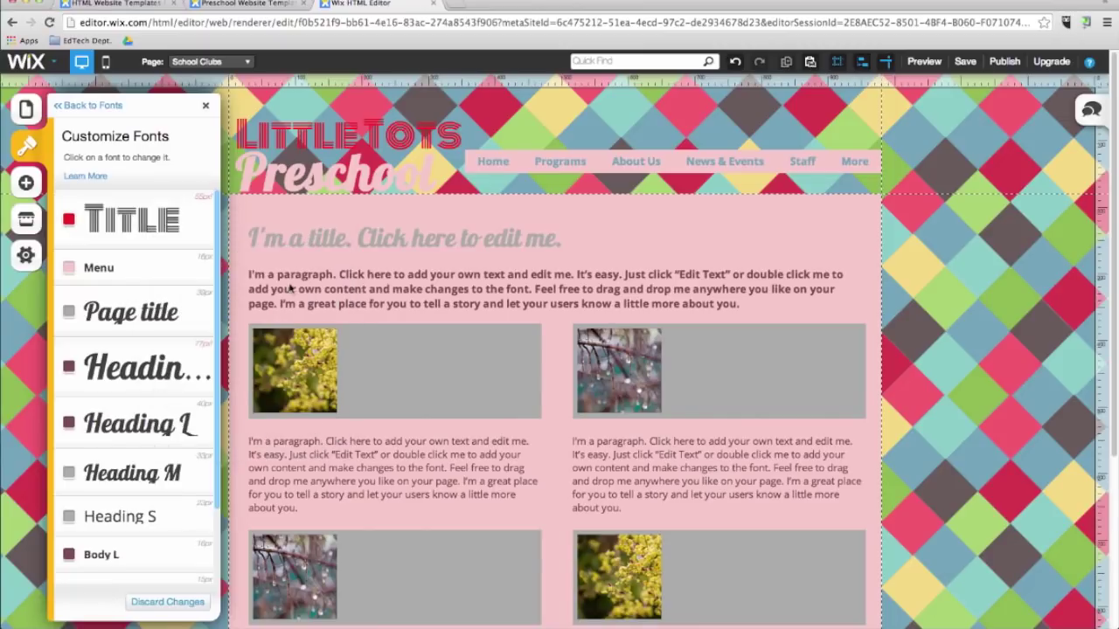
Set the Menu text style font to FB Blue Gothic
{"action": "left_click", "coordinate": [131, 272]}
{"action": "left_click", "coordinate": [211, 367]}
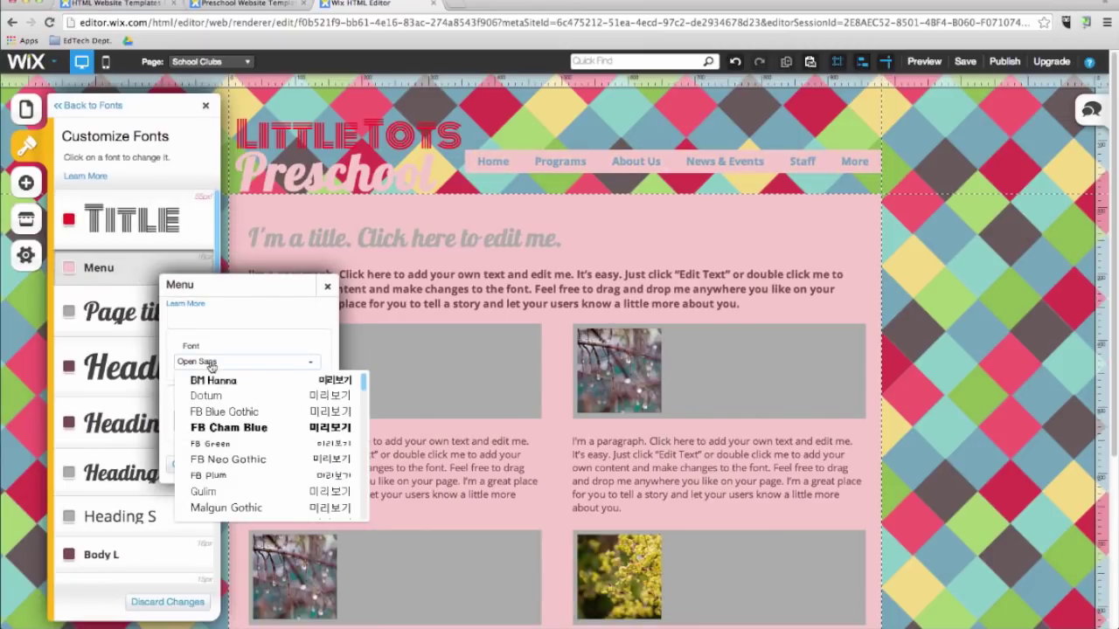
{"action": "left_click", "coordinate": [230, 411]}
{"action": "left_click", "coordinate": [320, 464]}
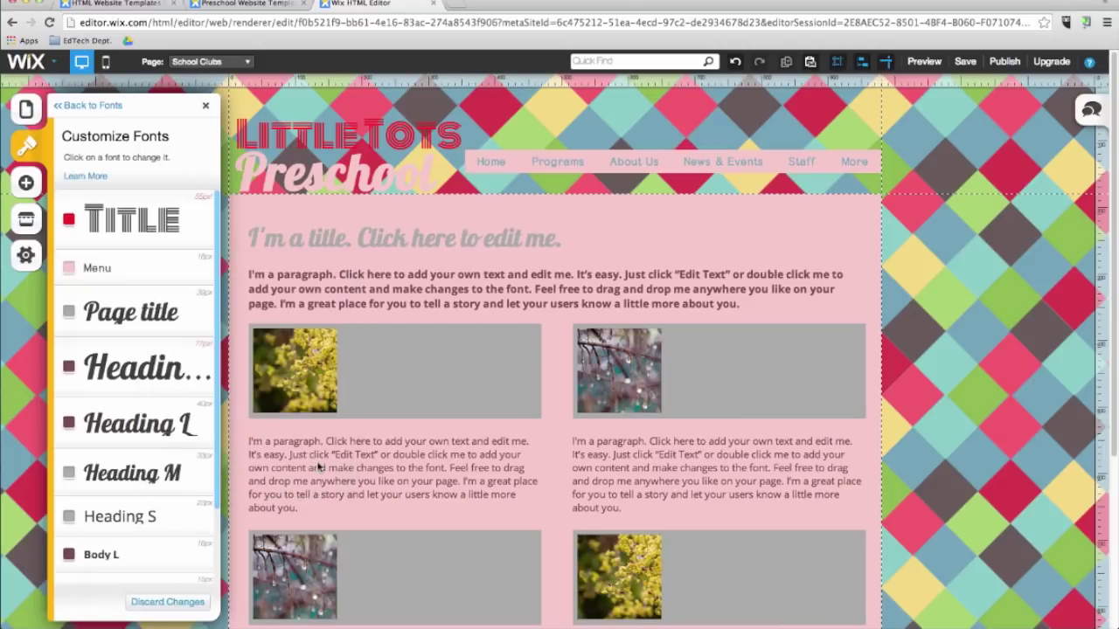
Preview the School Clubs page with its Monoton title and pink palette
{"action": "left_click", "coordinate": [919, 63]}
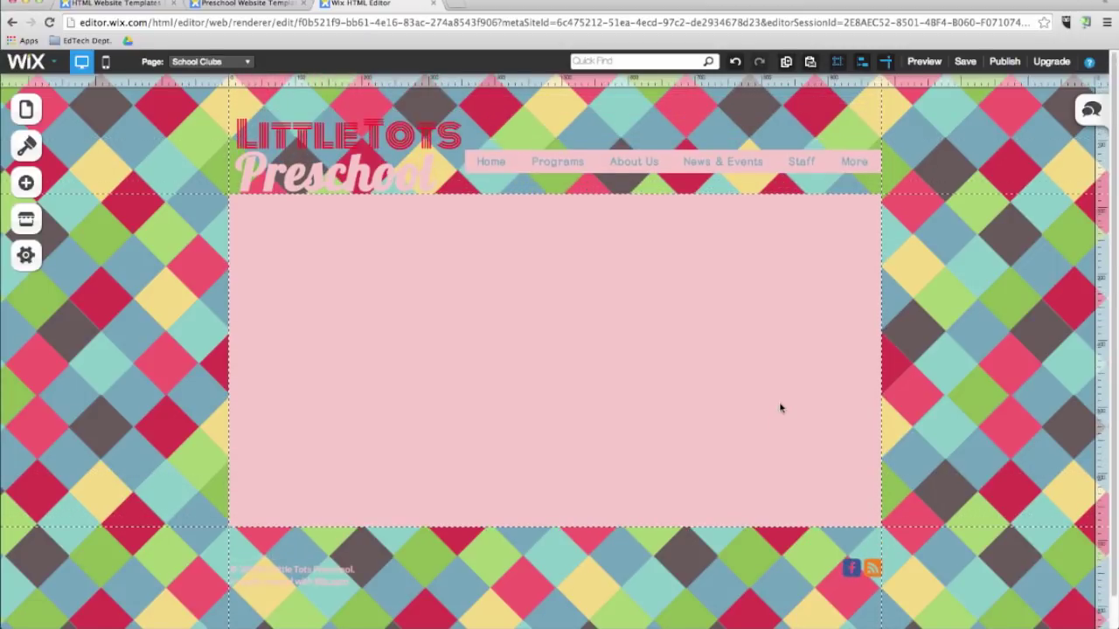
Add a title at the content area's top left reading 'School Clubs'
{"action": "left_click", "coordinate": [26, 182]}
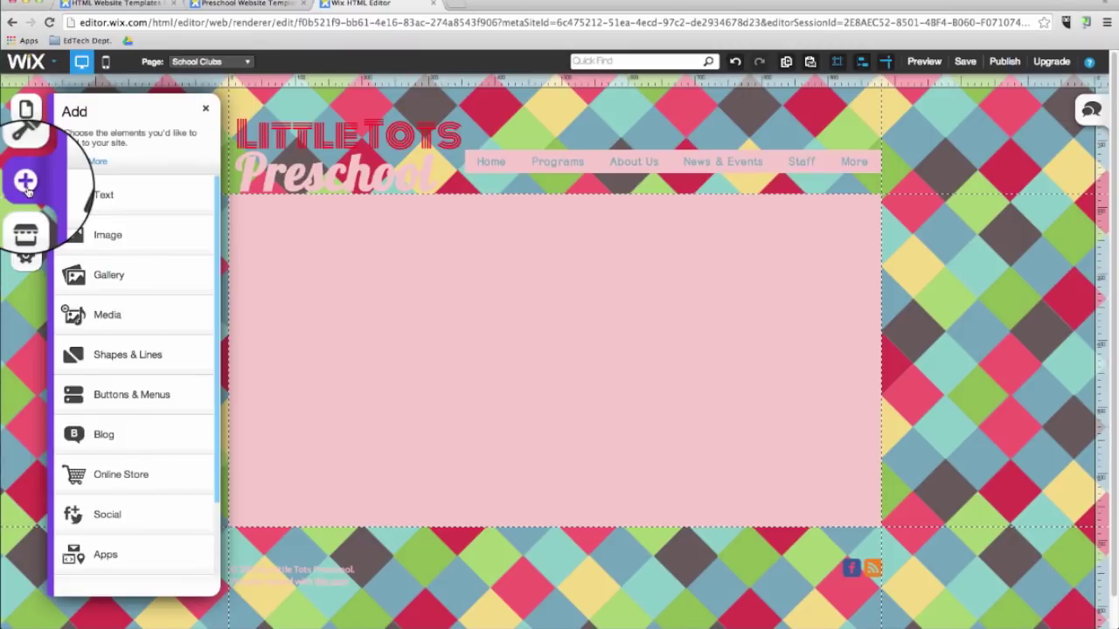
{"action": "left_click", "coordinate": [105, 211]}
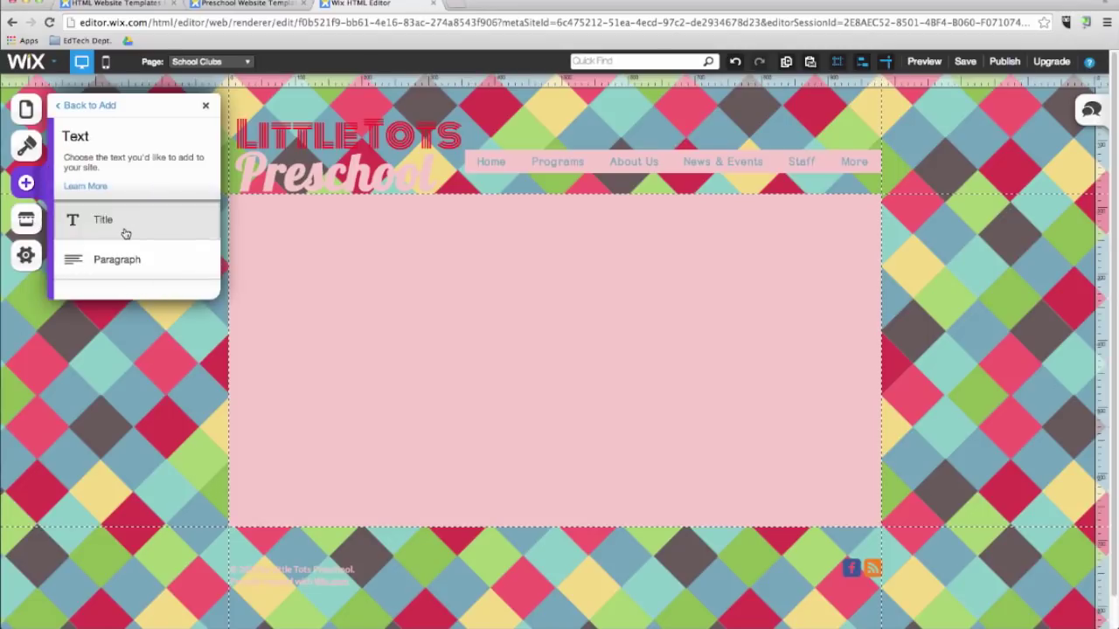
{"action": "left_click", "coordinate": [126, 234]}
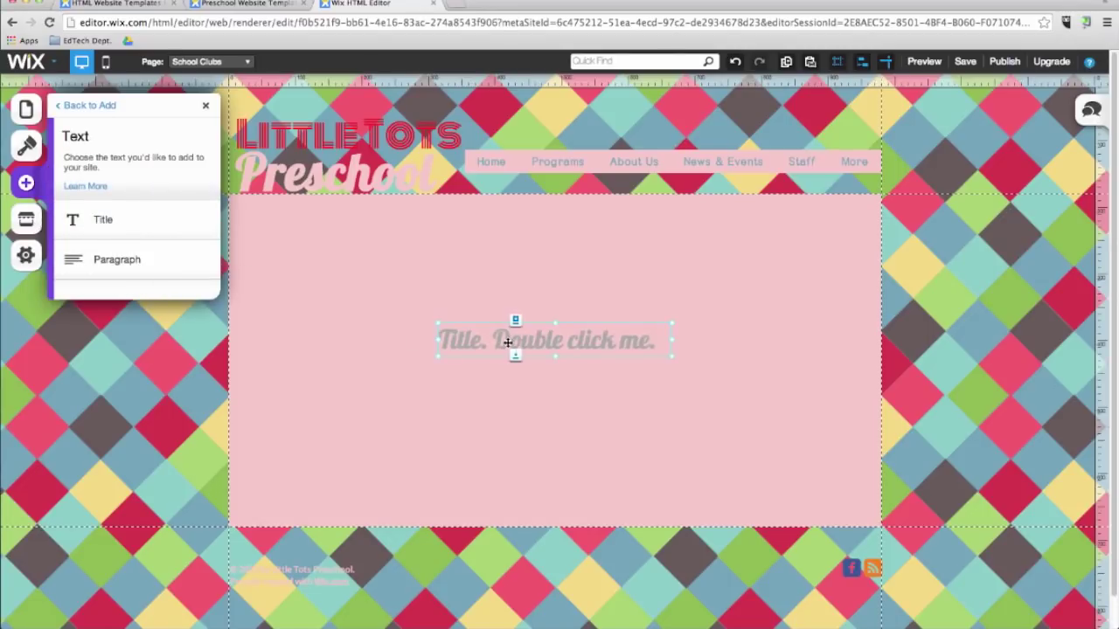
{"action": "left_click_drag", "start_coordinate": [507, 343], "coordinate": [316, 225]}
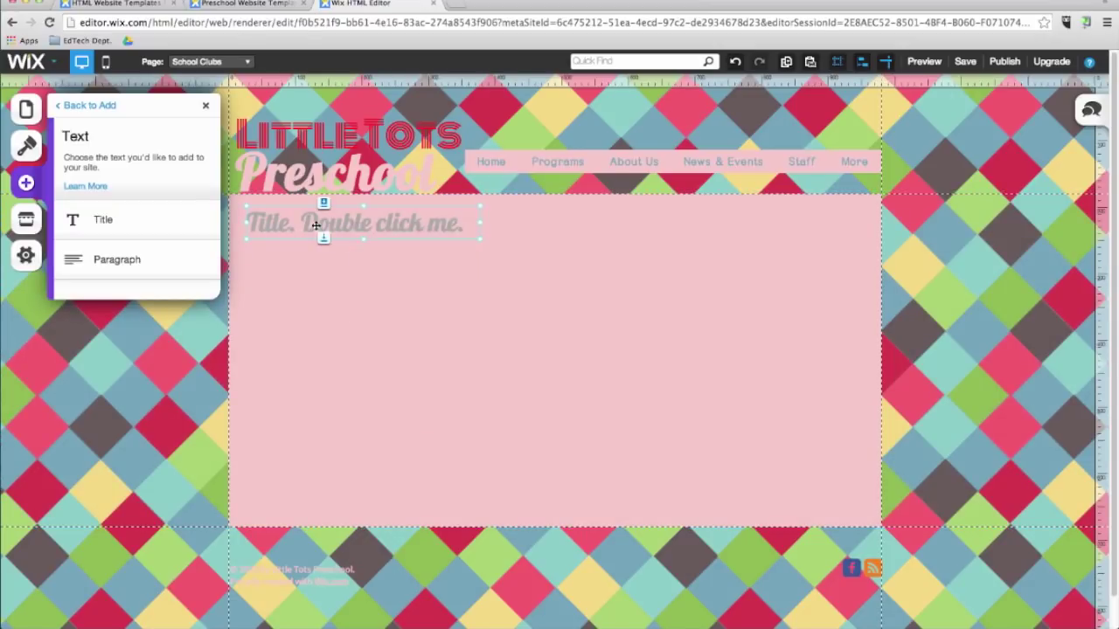
{"action": "double_click", "coordinate": [316, 226]}
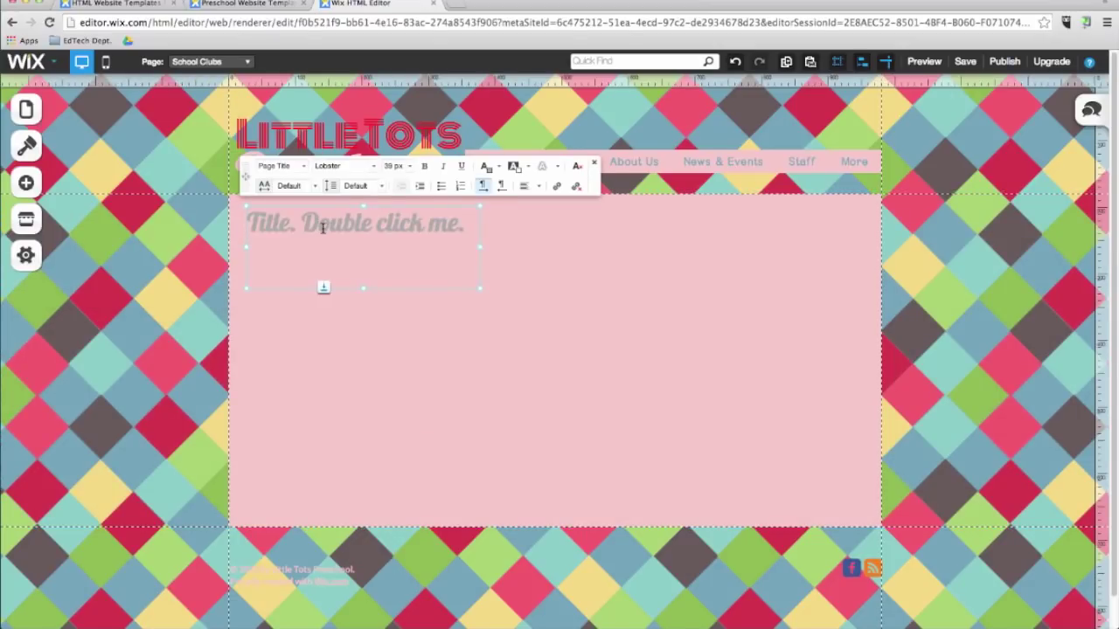
{"action": "triple_click", "coordinate": [323, 228]}
{"action": "type", "text": "Sc"}
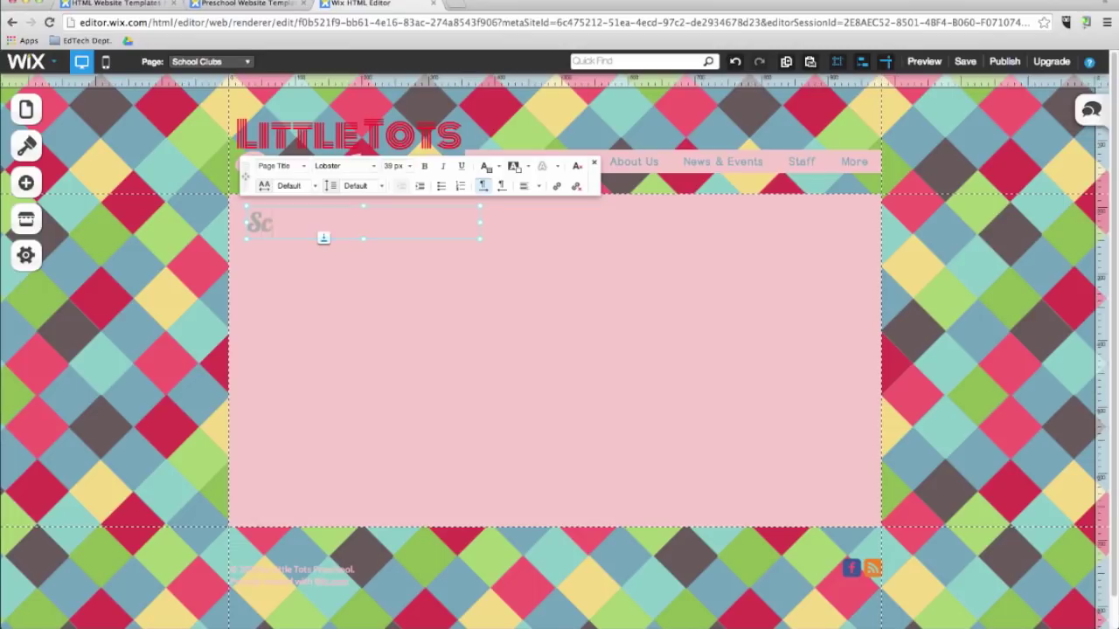
{"action": "type", "text": "hool Clubs"}
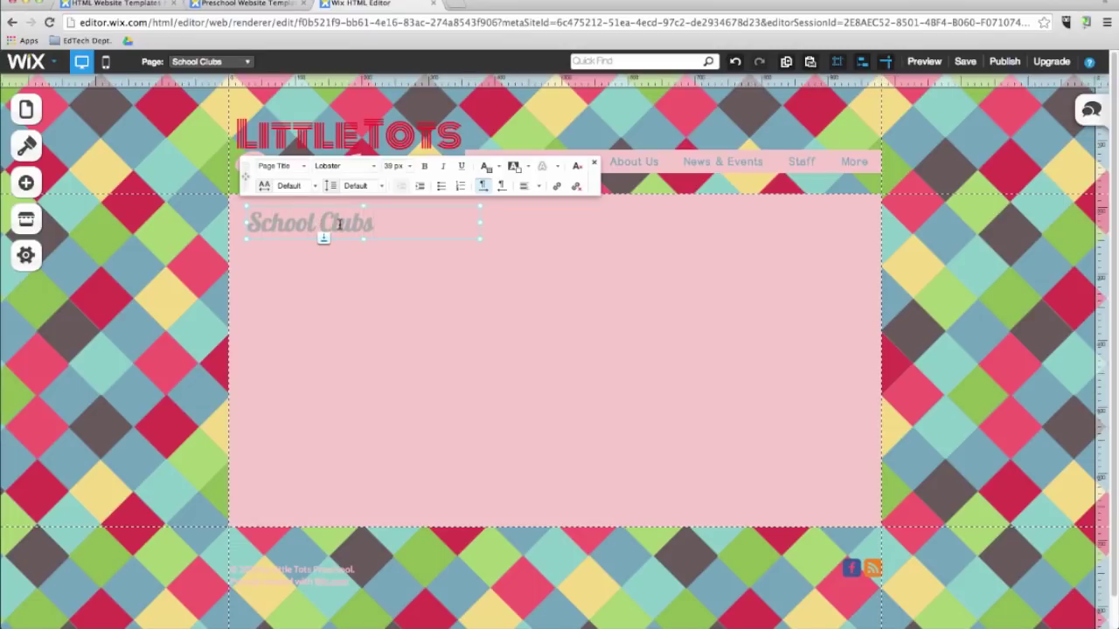
{"action": "left_click", "coordinate": [26, 183]}
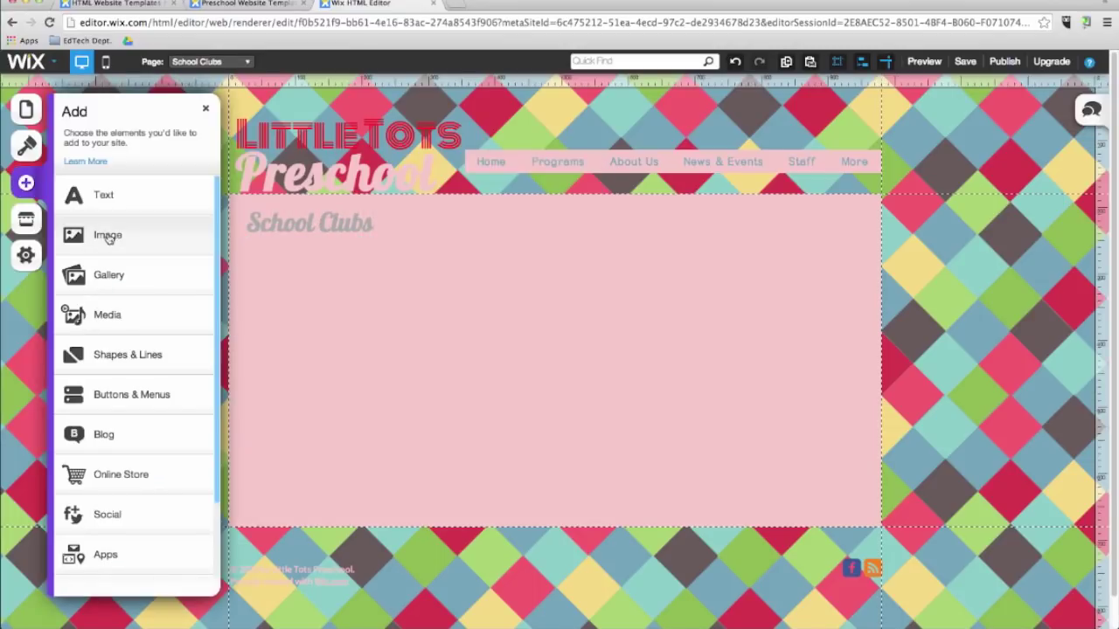
Add a paragraph below the title reading 'Here are some of the great after-school programs we provide'
{"action": "left_click", "coordinate": [112, 206]}
{"action": "left_click", "coordinate": [126, 259]}
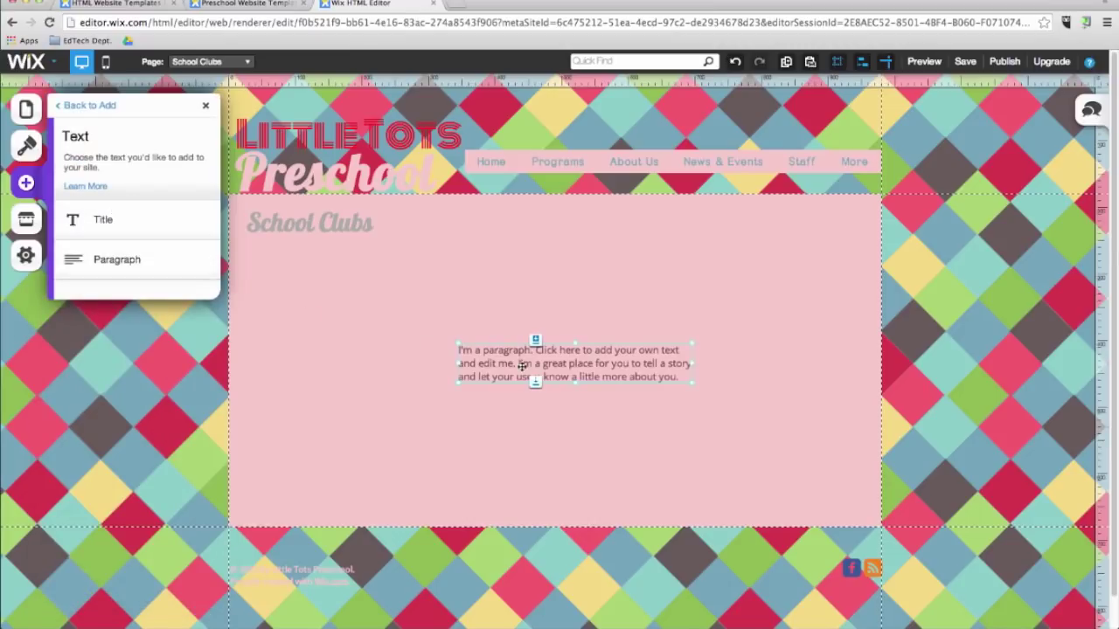
{"action": "left_click_drag", "start_coordinate": [522, 365], "coordinate": [307, 267]}
{"action": "double_click", "coordinate": [308, 267]}
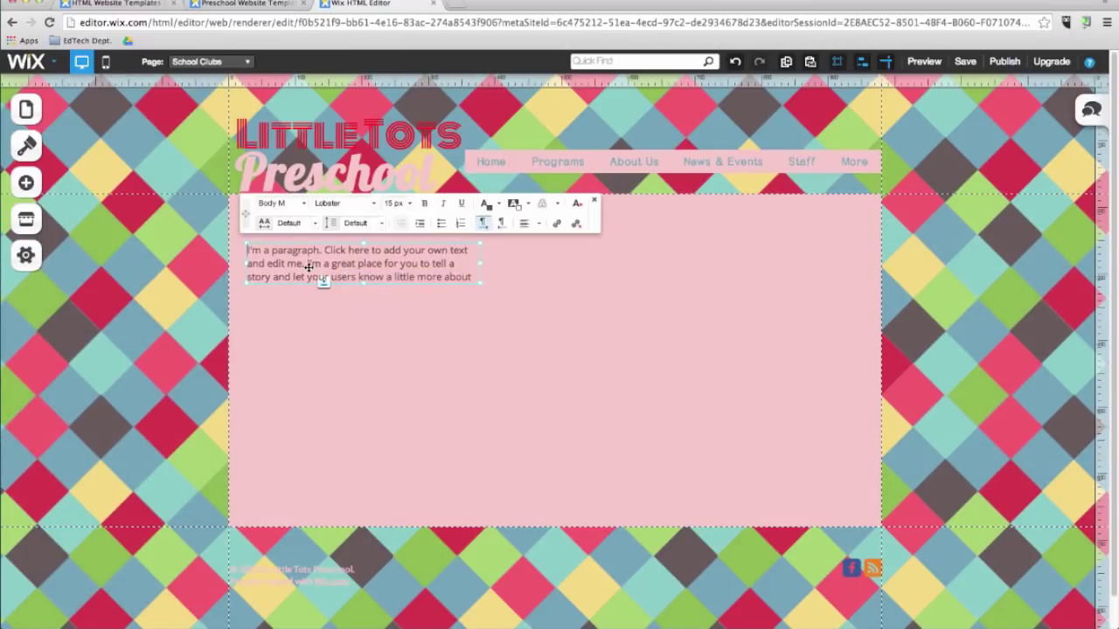
{"action": "key", "text": "ctrl+a"}
{"action": "type", "text": "Here are some of the great after-school programs we provide"}
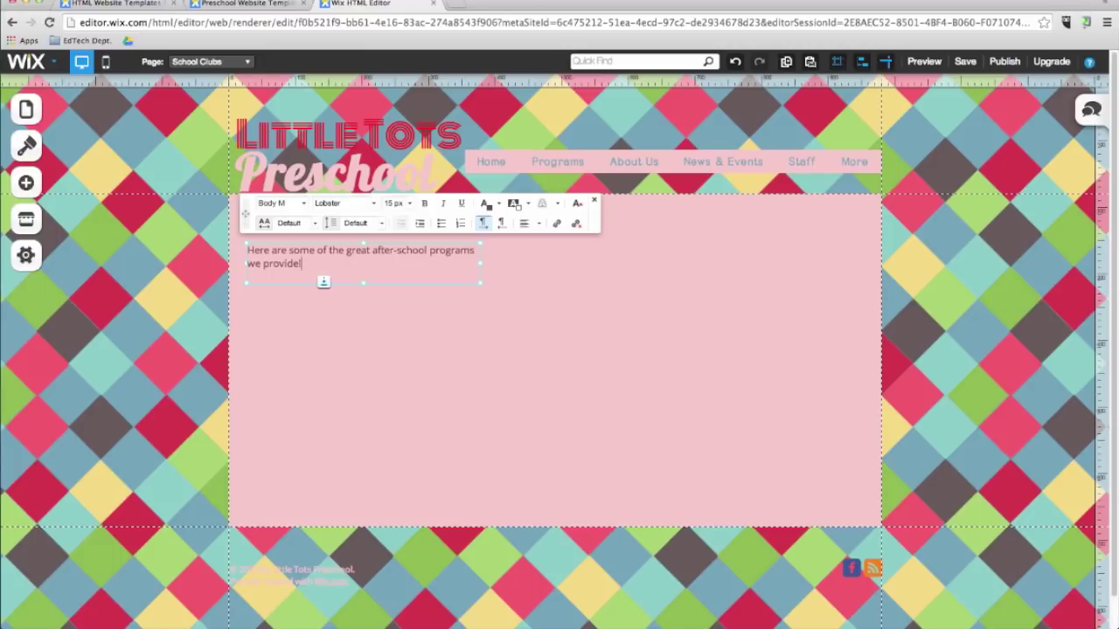
Give the sentence a different font at 24 px
{"action": "left_click_drag", "start_coordinate": [307, 266], "coordinate": [246, 249]}
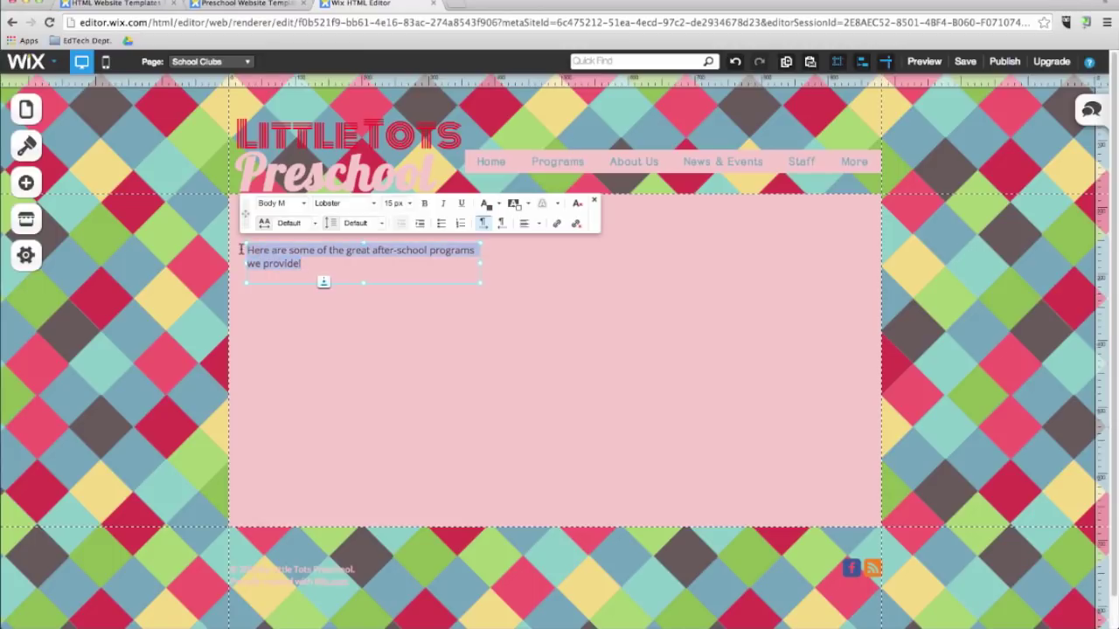
{"action": "left_click", "coordinate": [373, 203]}
{"action": "left_click", "coordinate": [370, 269]}
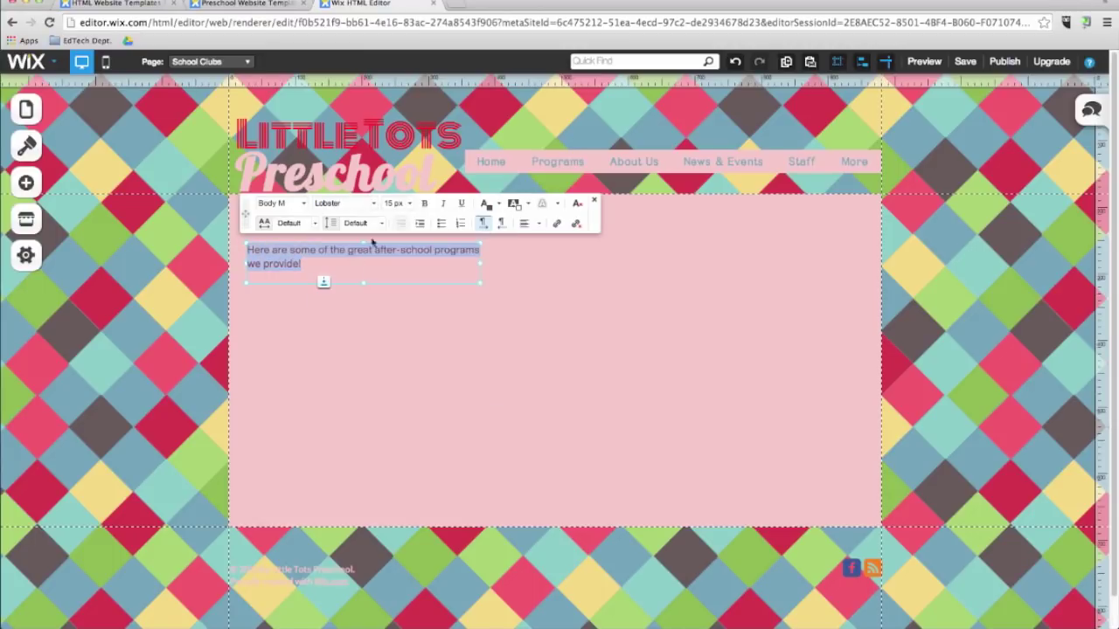
{"action": "left_click", "coordinate": [409, 203]}
{"action": "left_click", "coordinate": [406, 322]}
{"action": "left_click", "coordinate": [395, 203]}
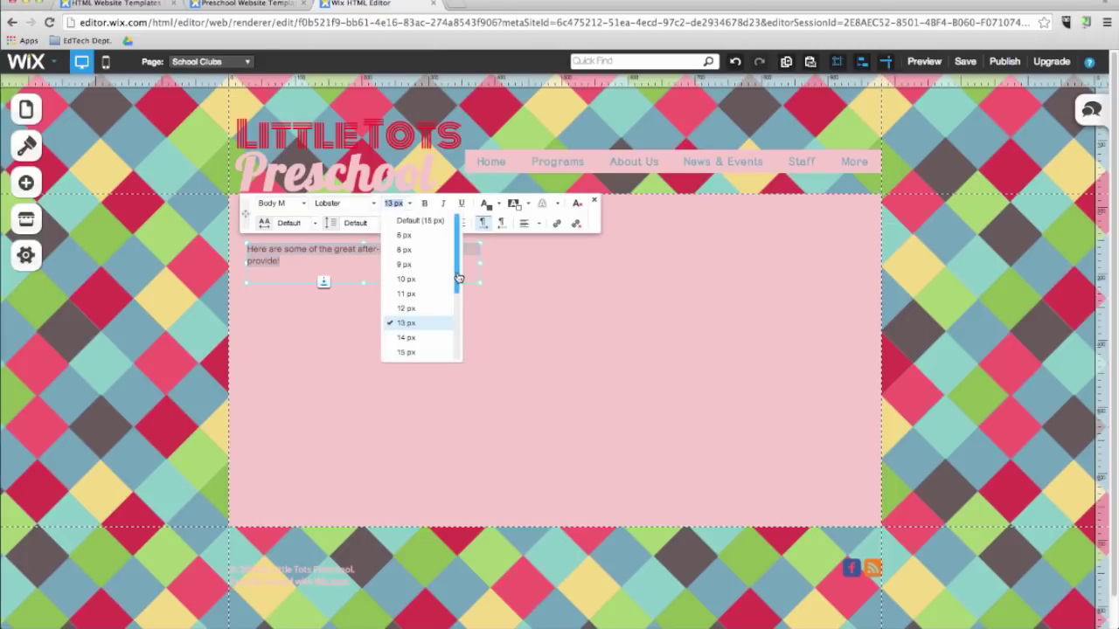
{"action": "scroll", "coordinate": [428, 301], "scroll_direction": "down", "scroll_amount": 1}
{"action": "left_click", "coordinate": [425, 345]}
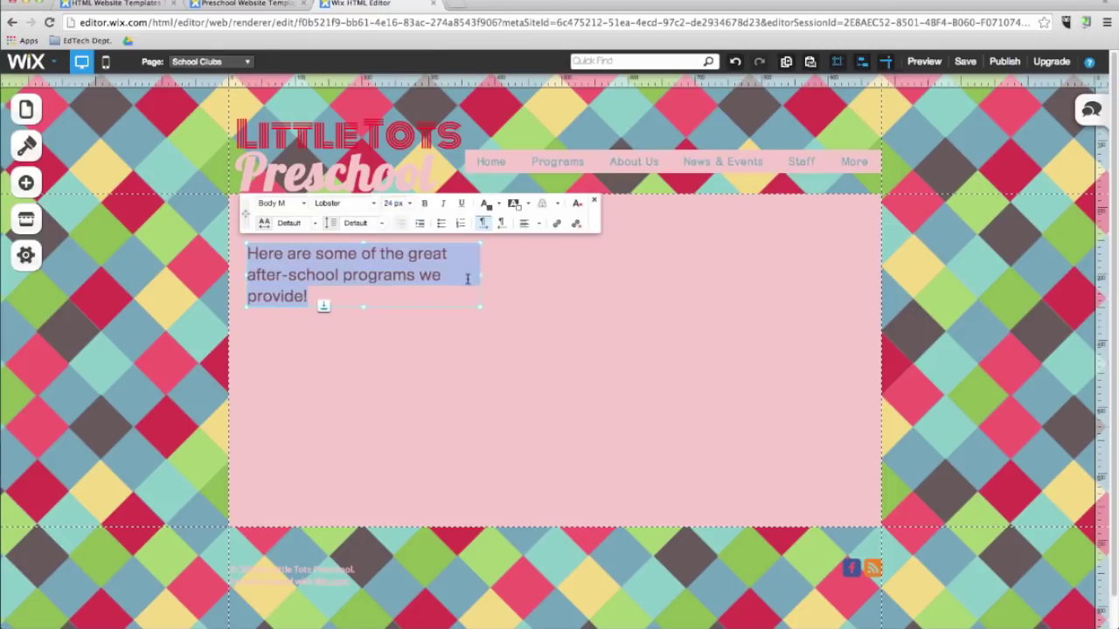
{"action": "left_click", "coordinate": [504, 305]}
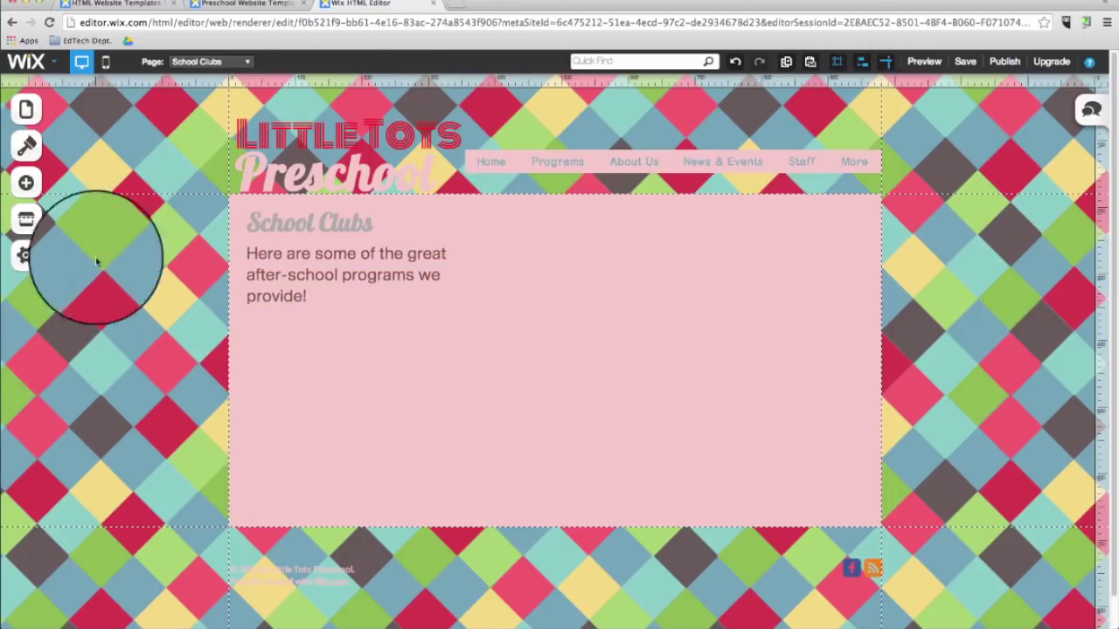
Add the free Cub Scouts stock photo from a 'children' search, placed beside the intro sentence
{"action": "left_click", "coordinate": [27, 183]}
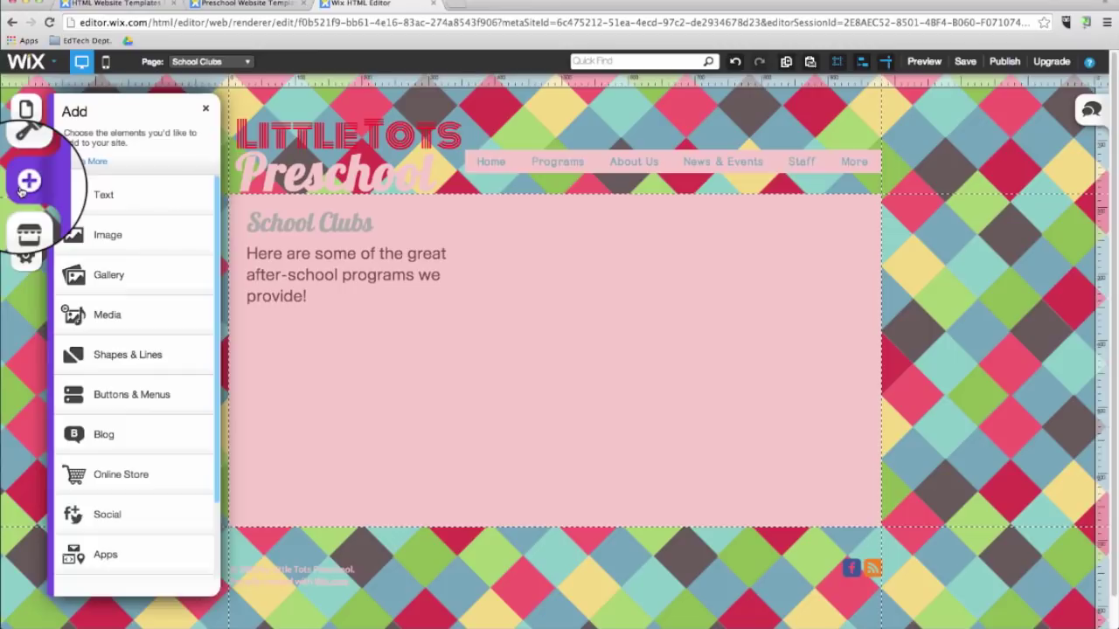
{"action": "left_click", "coordinate": [101, 243]}
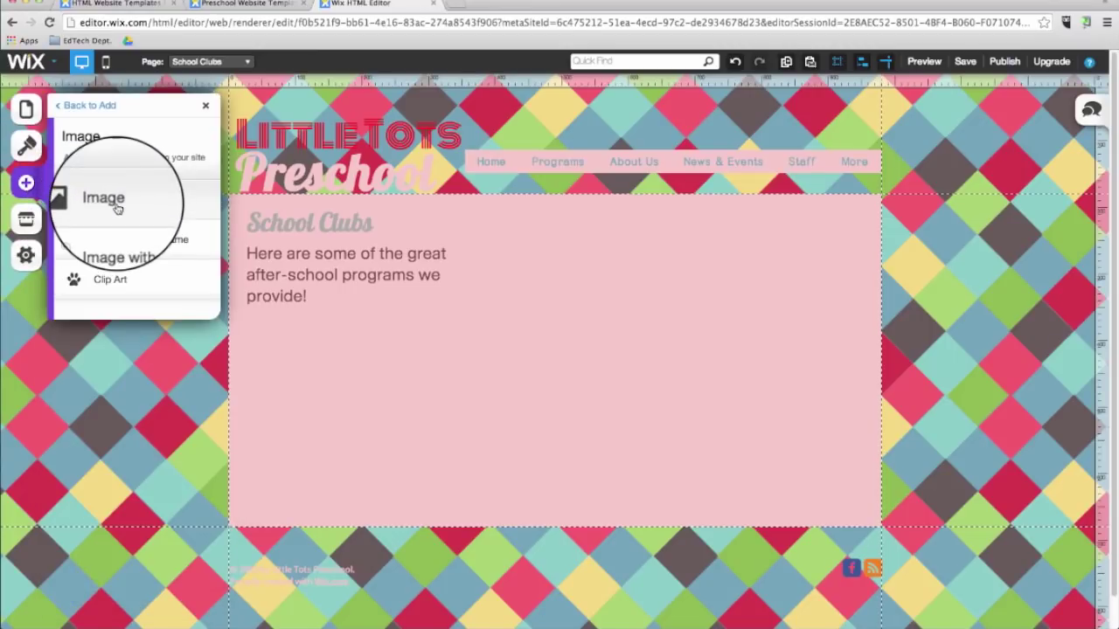
{"action": "left_click", "coordinate": [117, 209]}
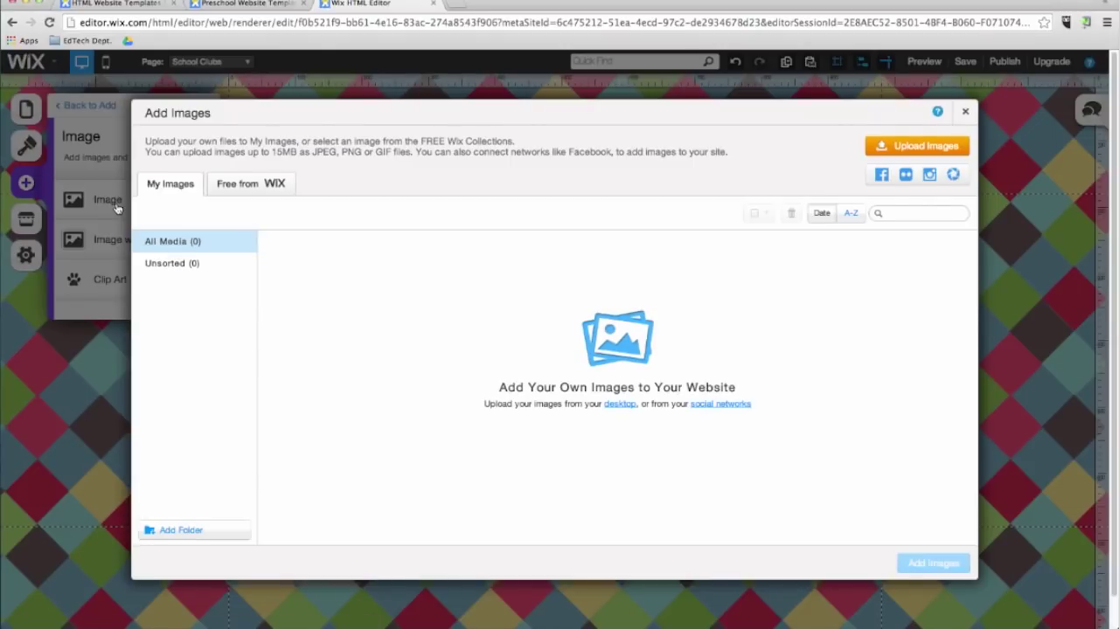
{"action": "left_click", "coordinate": [263, 190]}
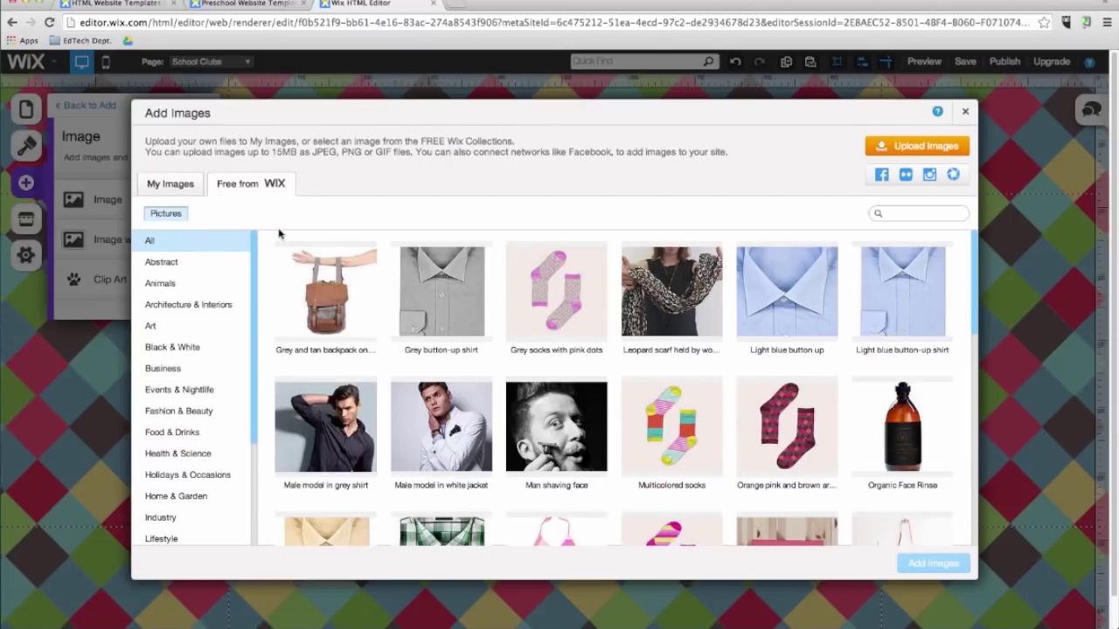
{"action": "left_click", "coordinate": [941, 214]}
{"action": "type", "text": "children"}
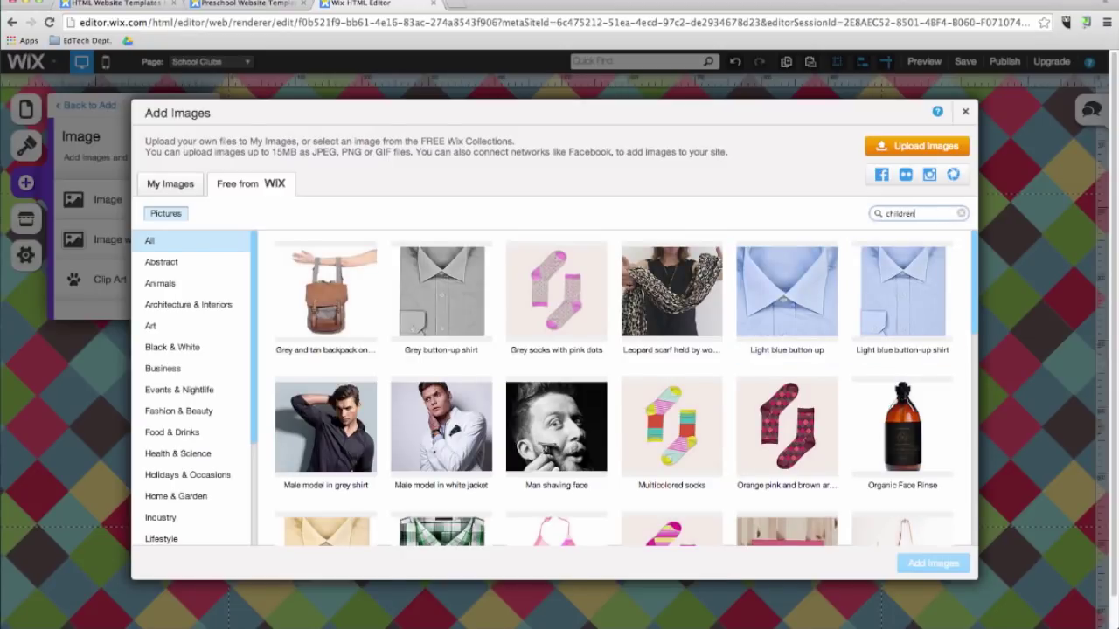
{"action": "key", "text": "Return"}
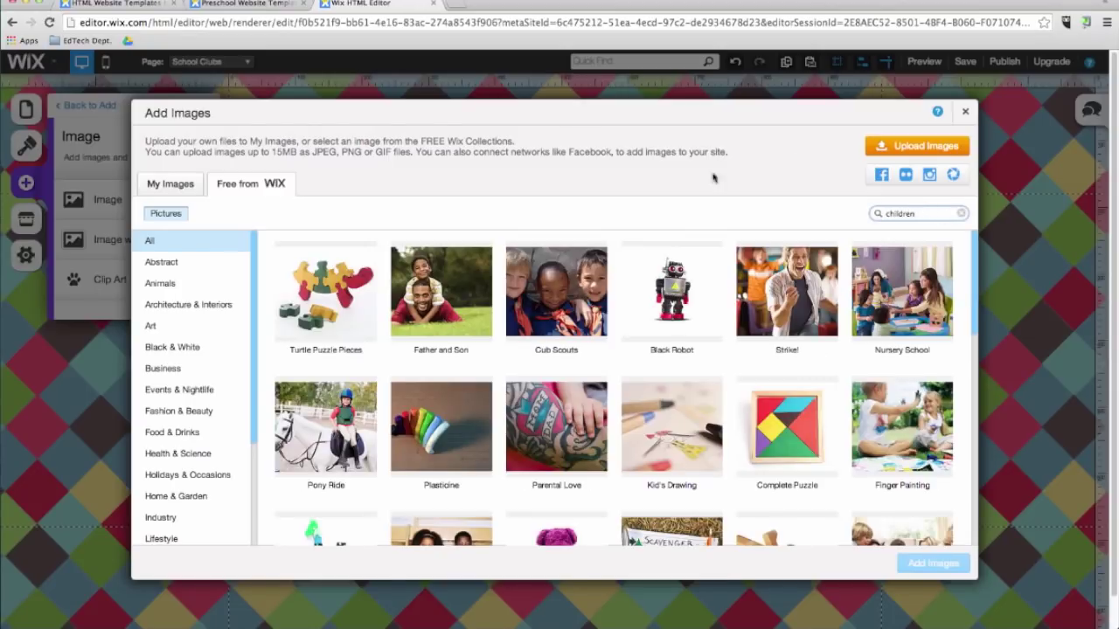
{"action": "left_click", "coordinate": [559, 299]}
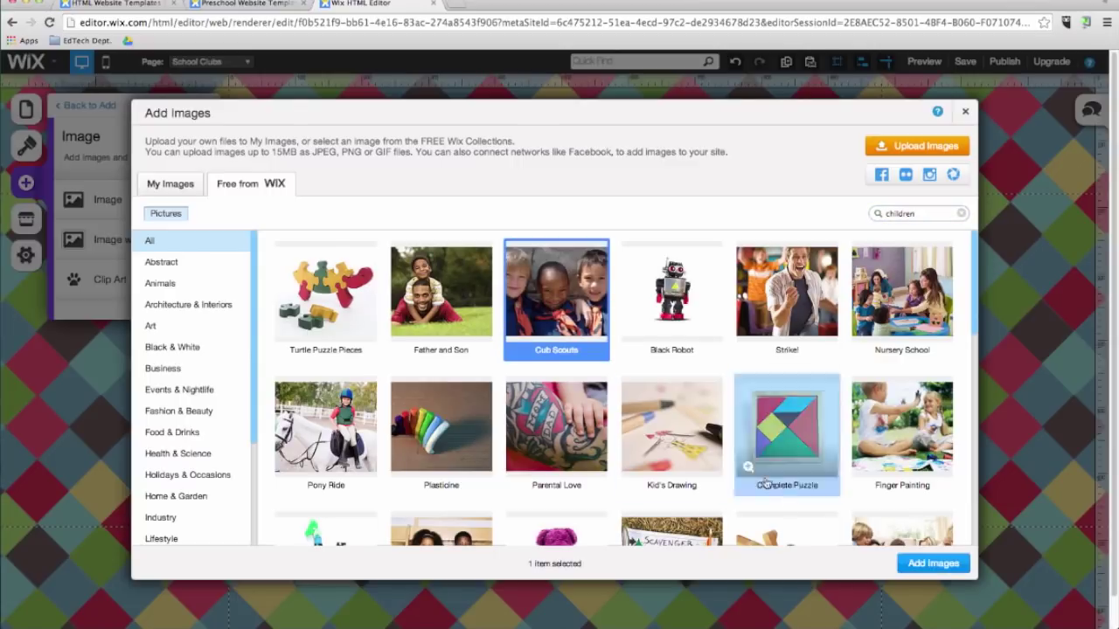
{"action": "left_click", "coordinate": [915, 564]}
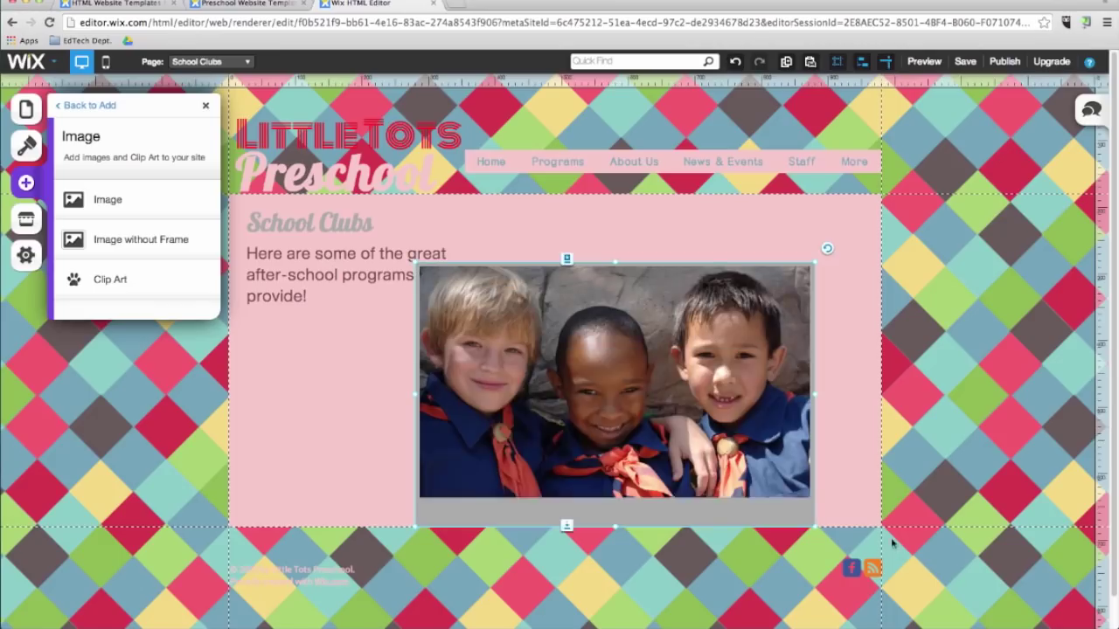
{"action": "mouse_move", "coordinate": [650, 418]}
{"action": "left_mouse_down"}
{"action": "mouse_move", "coordinate": [678, 380]}
{"action": "mouse_move", "coordinate": [769, 436]}
{"action": "left_mouse_up"}
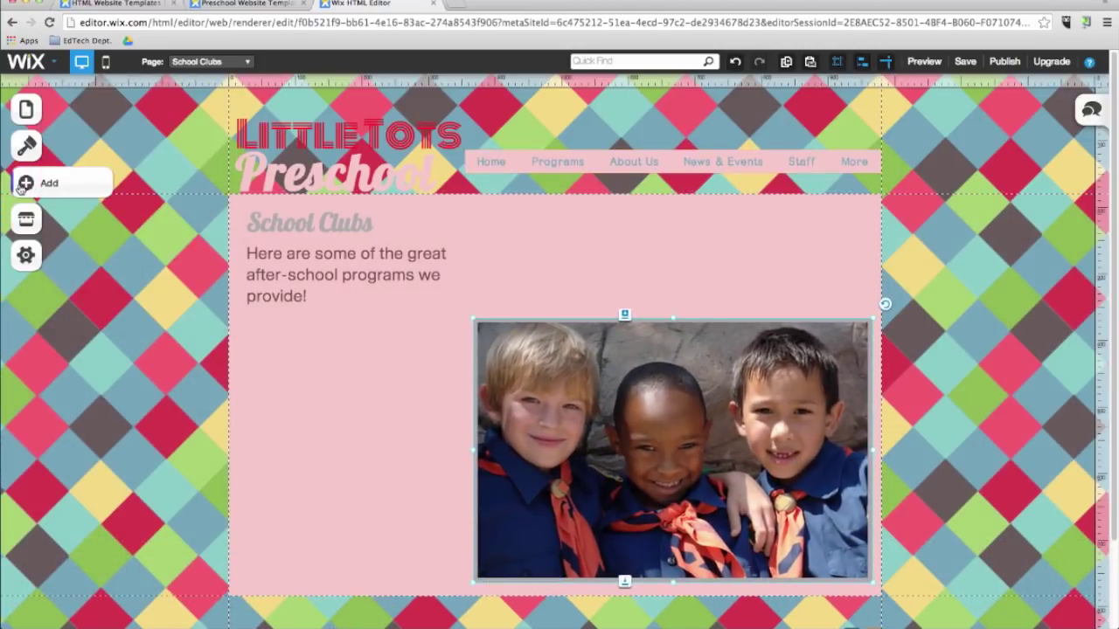
{"action": "left_click", "coordinate": [26, 182]}
Add the Notebook clip art from a 'school' search at the top right and enlarge it
{"action": "scroll", "coordinate": [118, 332], "scroll_direction": "down", "scroll_amount": 2}
{"action": "scroll", "coordinate": [121, 387], "scroll_direction": "up", "scroll_amount": 2}
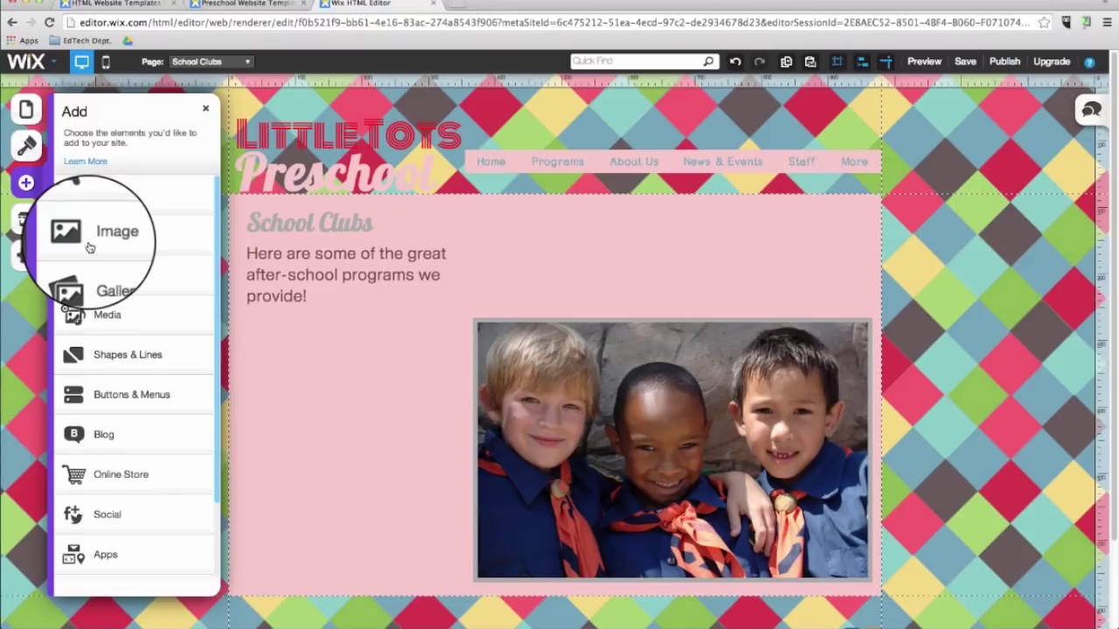
{"action": "left_click", "coordinate": [88, 248]}
{"action": "left_click", "coordinate": [119, 296]}
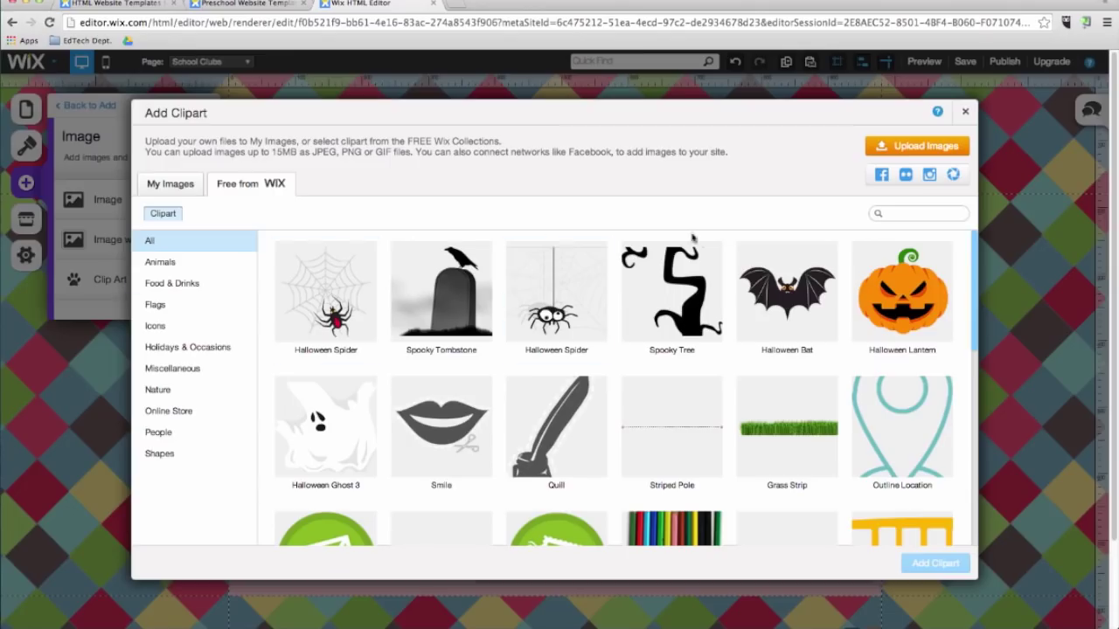
{"action": "left_click", "coordinate": [933, 214]}
{"action": "type", "text": "school"}
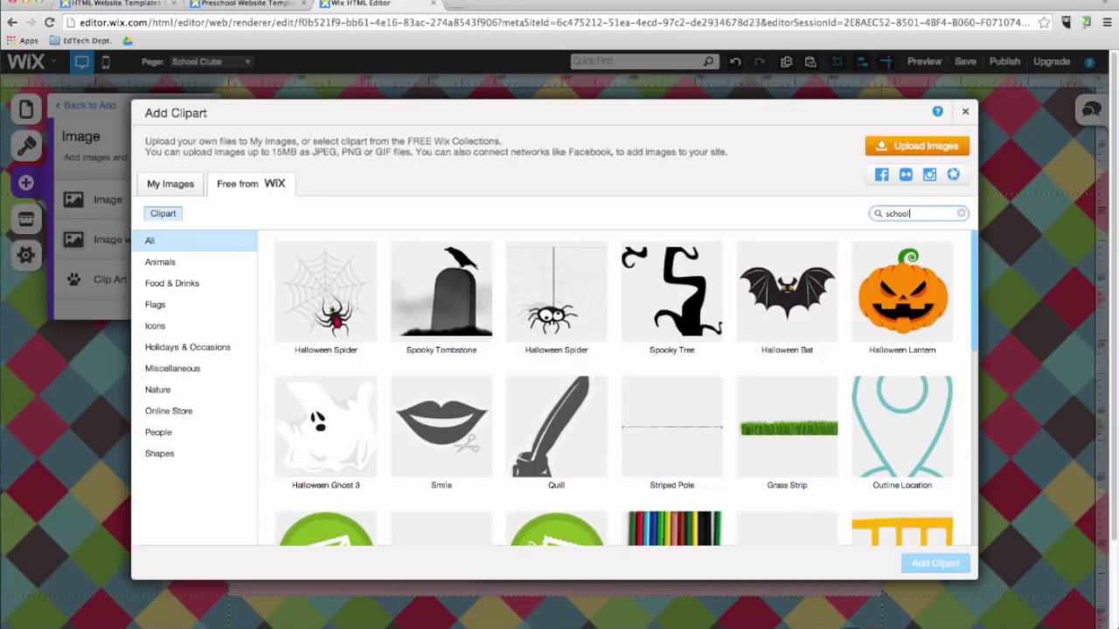
{"action": "key", "text": "Return"}
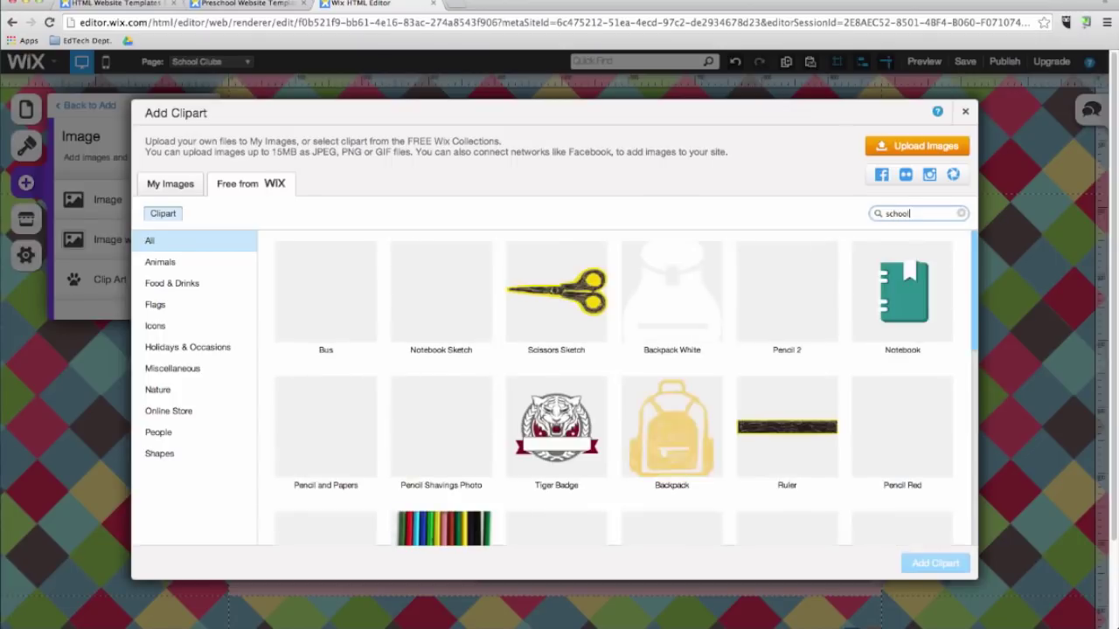
{"action": "left_click", "coordinate": [904, 284]}
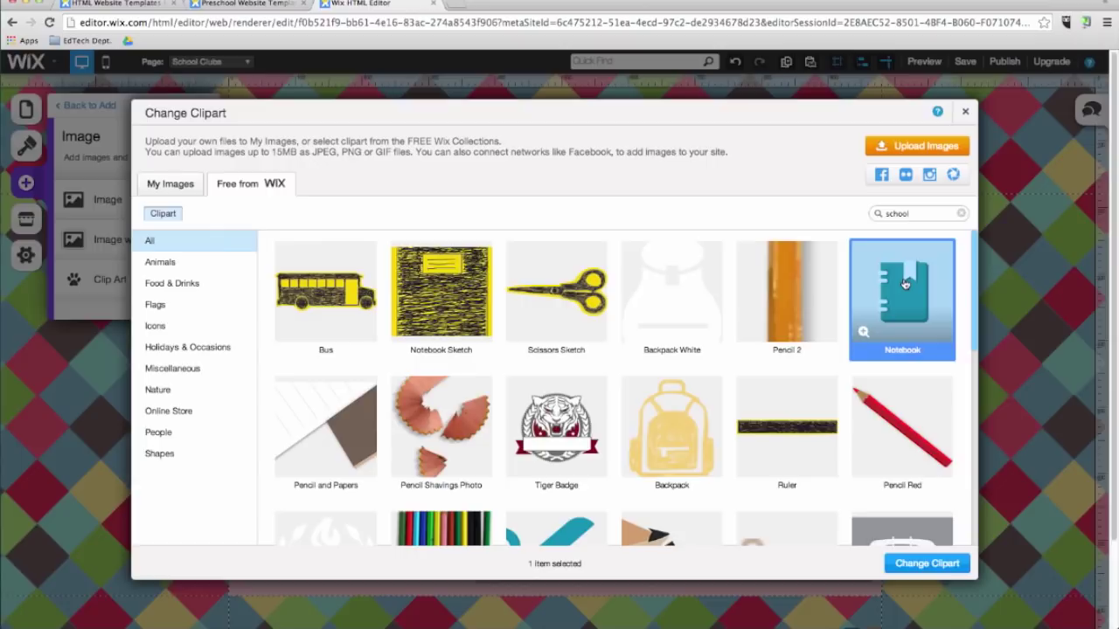
{"action": "left_click", "coordinate": [929, 563]}
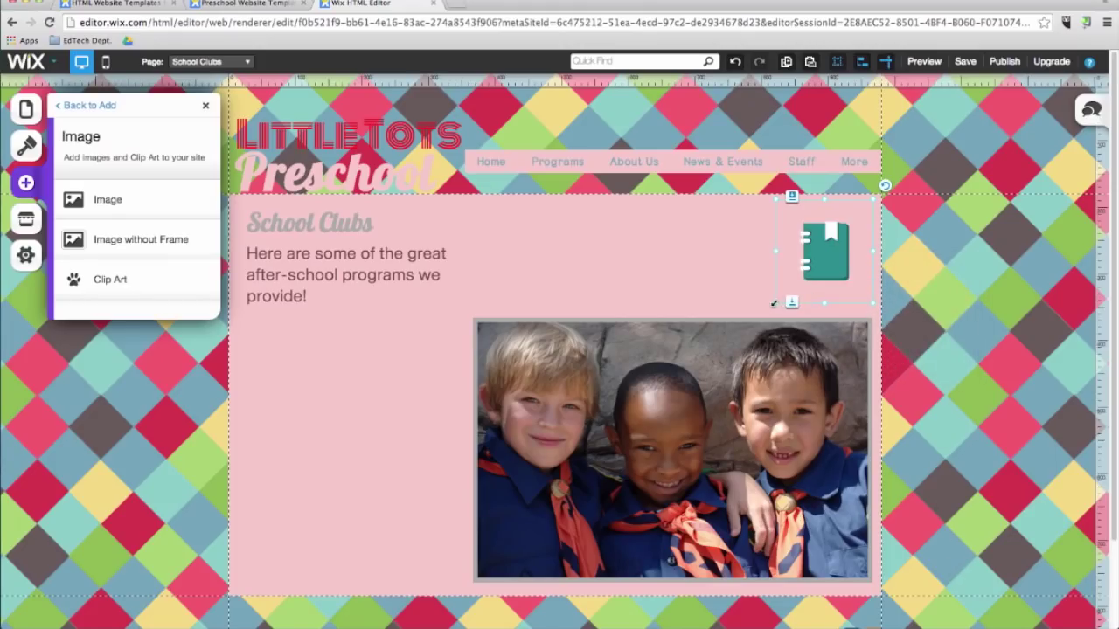
{"action": "left_click_drag", "start_coordinate": [791, 302], "coordinate": [780, 313]}
{"action": "left_click", "coordinate": [350, 393]}
{"action": "left_click", "coordinate": [25, 183]}
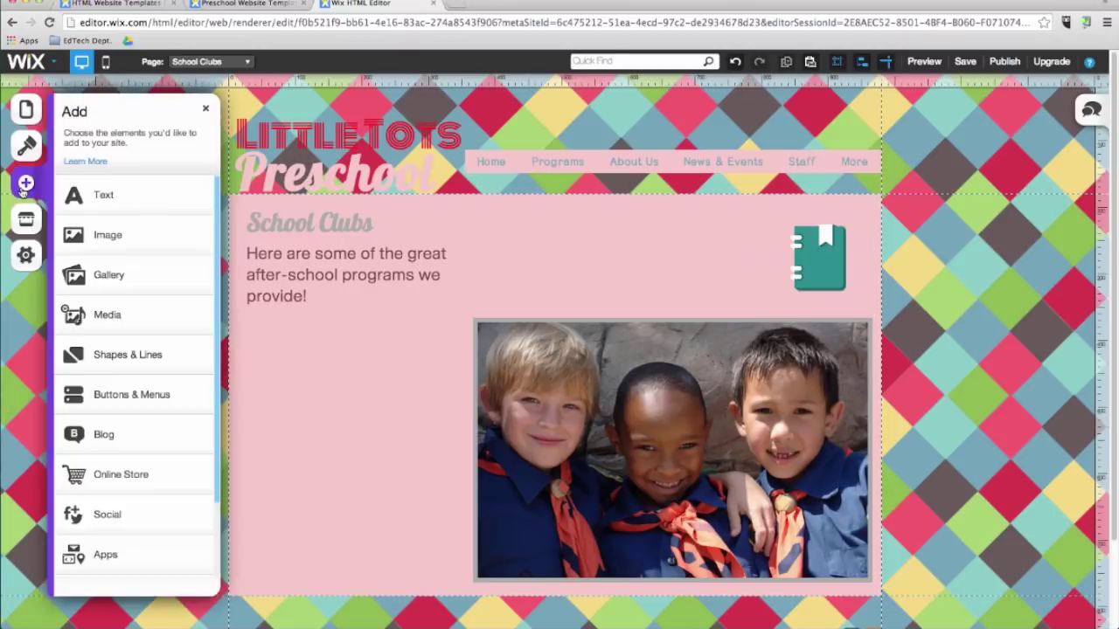
Add a 3D Carousel gallery and place it just below the Cub Scouts photo
{"action": "left_click", "coordinate": [113, 290]}
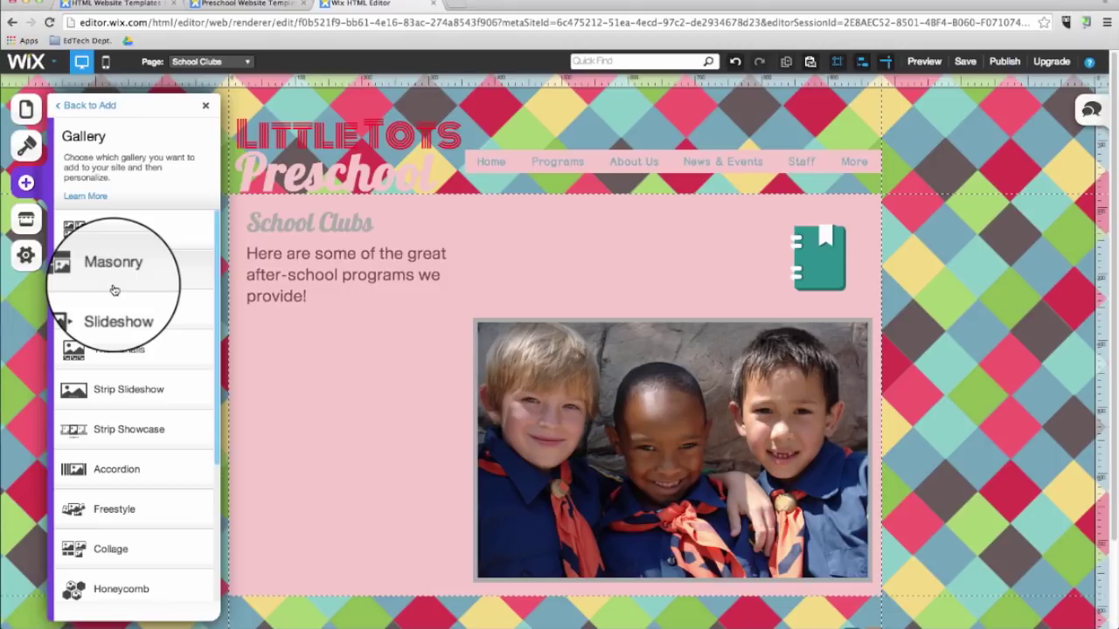
{"action": "scroll", "coordinate": [118, 341], "scroll_direction": "down", "scroll_amount": 3}
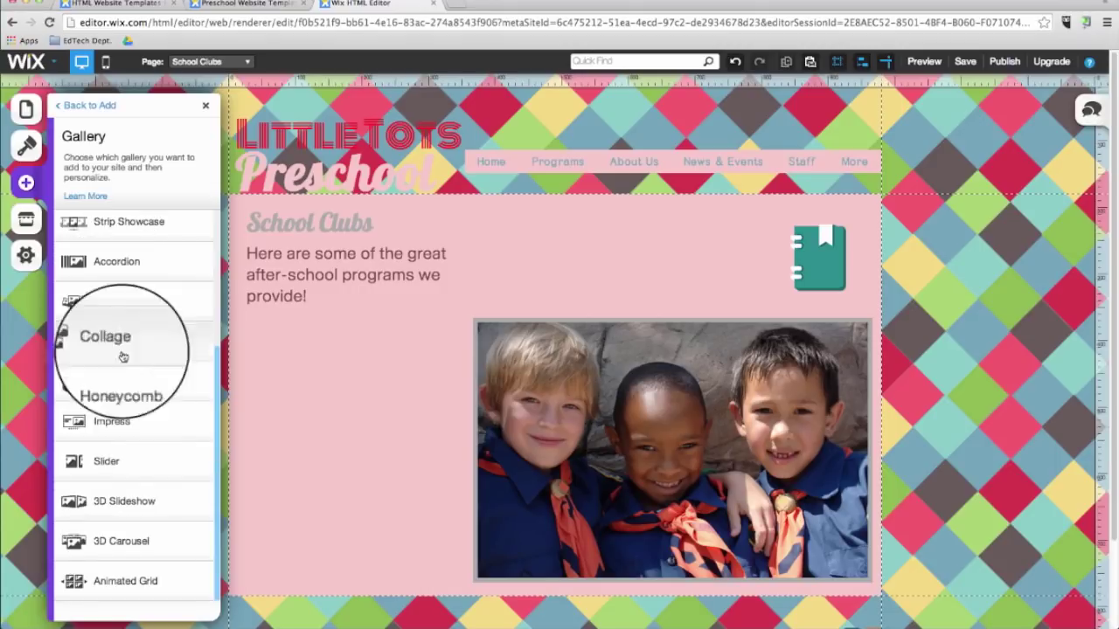
{"action": "left_click", "coordinate": [126, 544]}
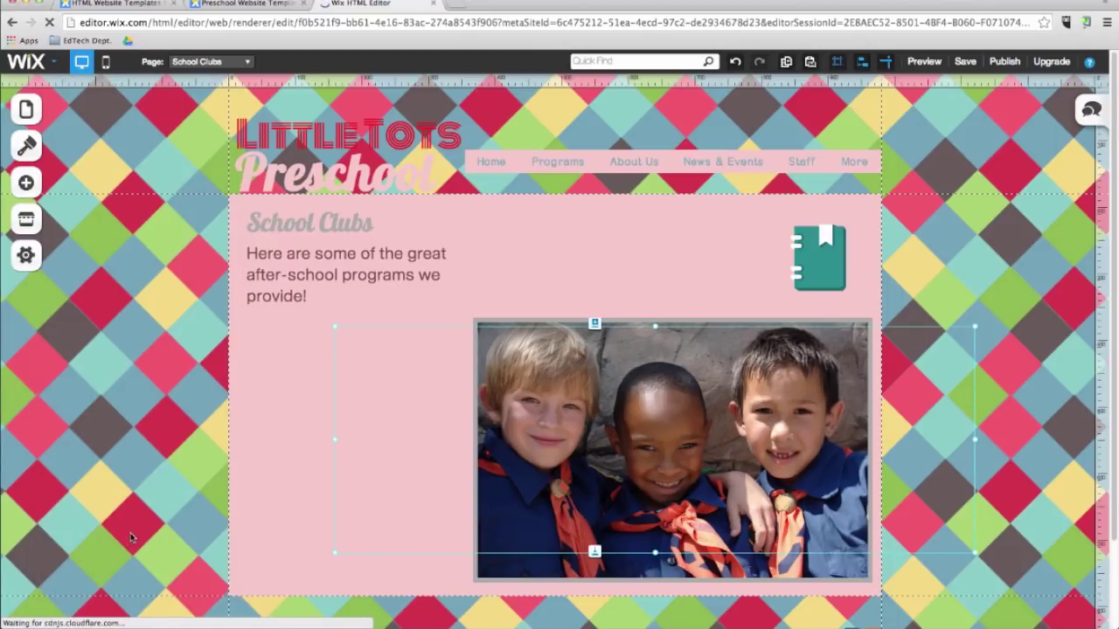
{"action": "left_click_drag", "start_coordinate": [644, 443], "coordinate": [558, 531]}
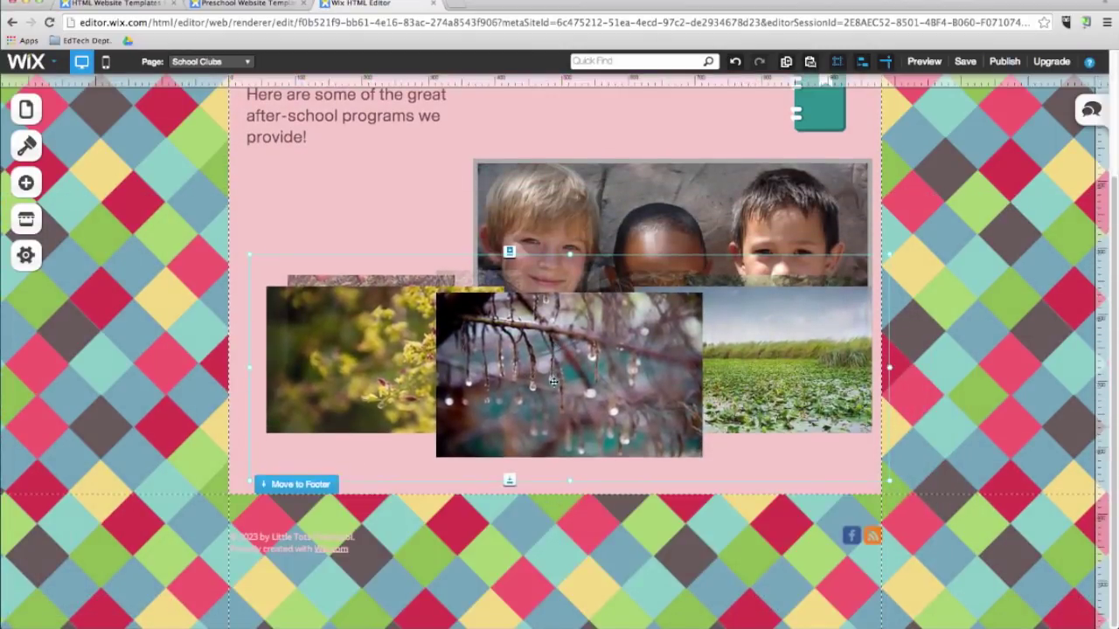
{"action": "left_click_drag", "start_coordinate": [558, 530], "coordinate": [545, 554]}
{"action": "left_click", "coordinate": [943, 411]}
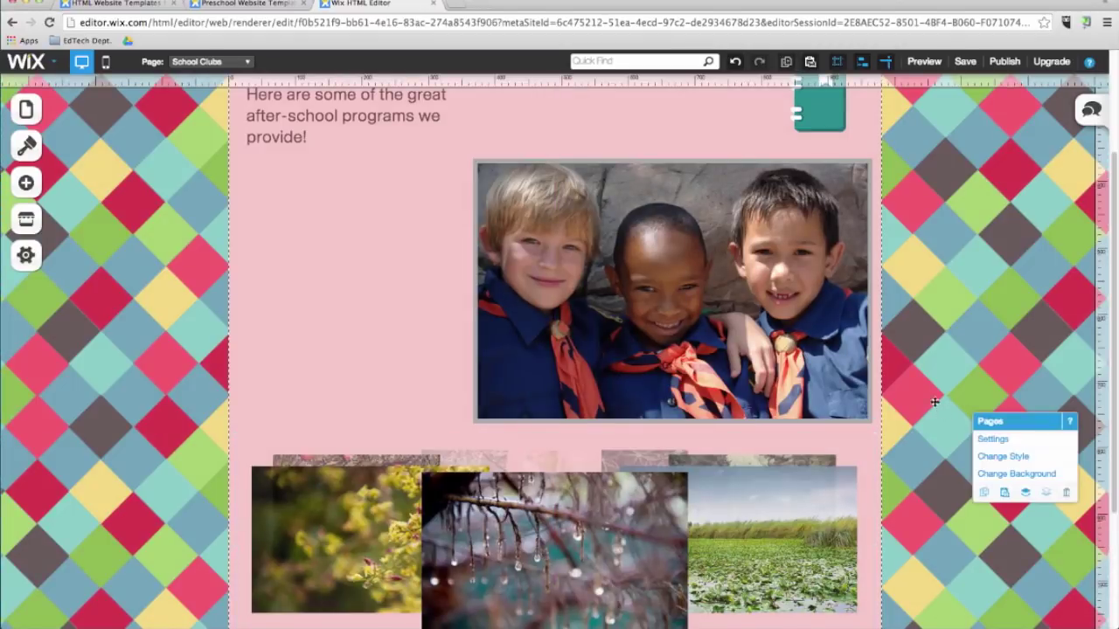
{"action": "scroll", "coordinate": [918, 389], "scroll_direction": "down", "scroll_amount": 2}
{"action": "left_click", "coordinate": [615, 399]}
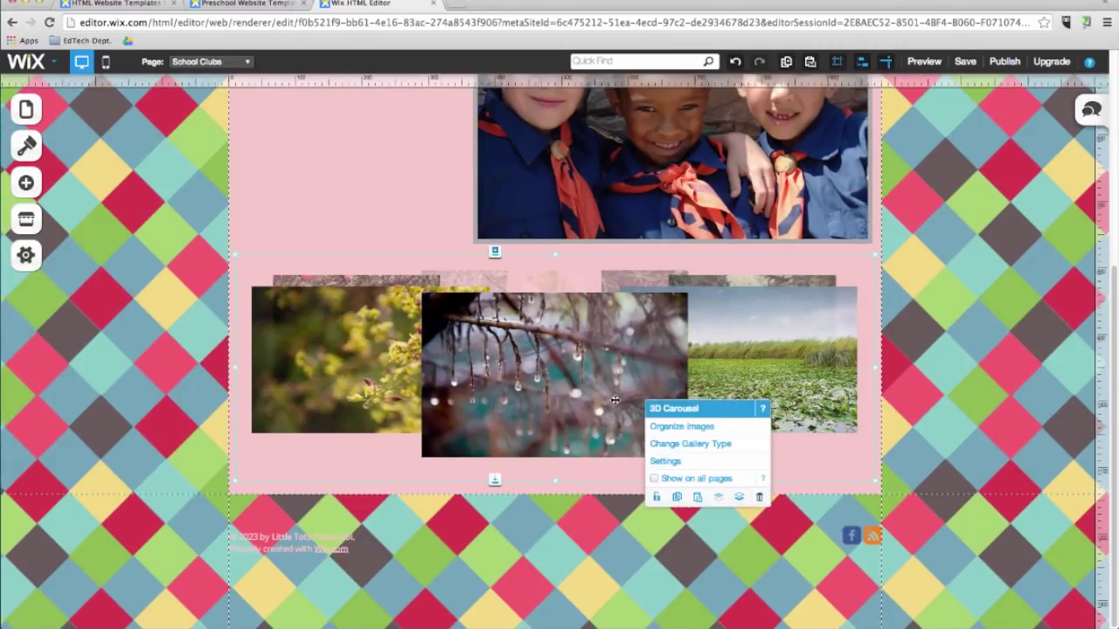
Search Wix's free stock photos for 'children' to add to the carousel
{"action": "left_click", "coordinate": [670, 427]}
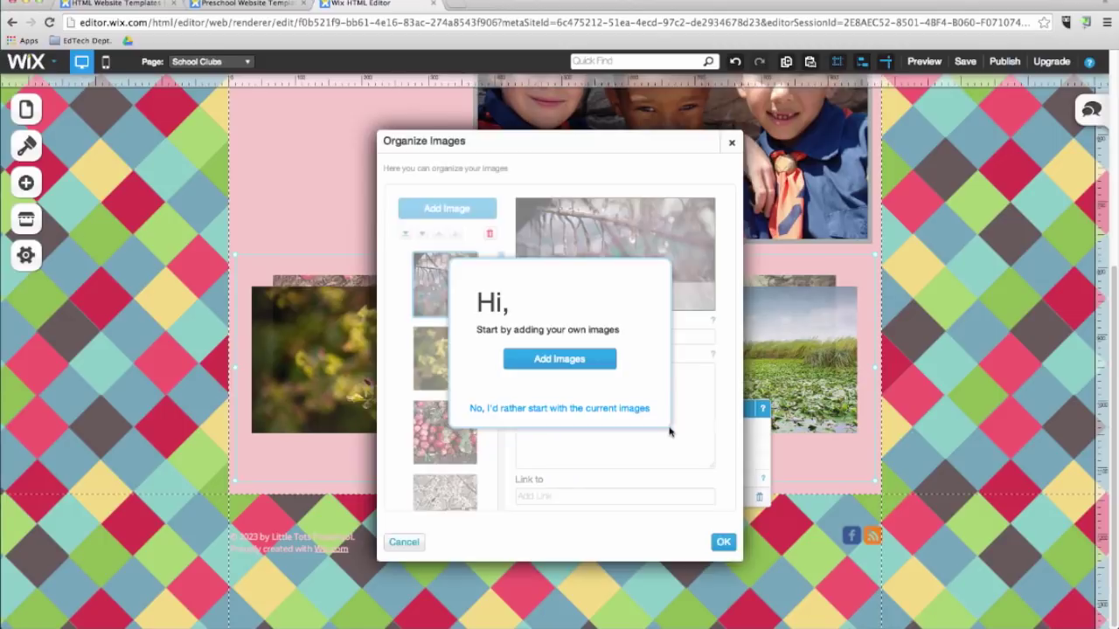
{"action": "left_click", "coordinate": [566, 359]}
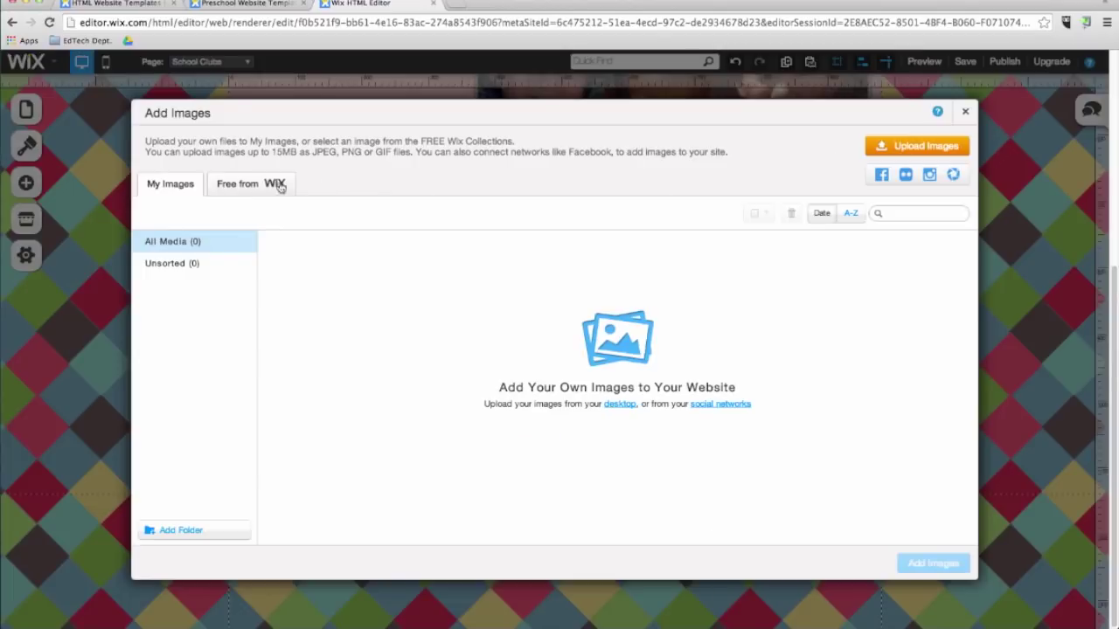
{"action": "left_click", "coordinate": [228, 188]}
{"action": "left_click", "coordinate": [922, 214]}
{"action": "type", "text": "children"}
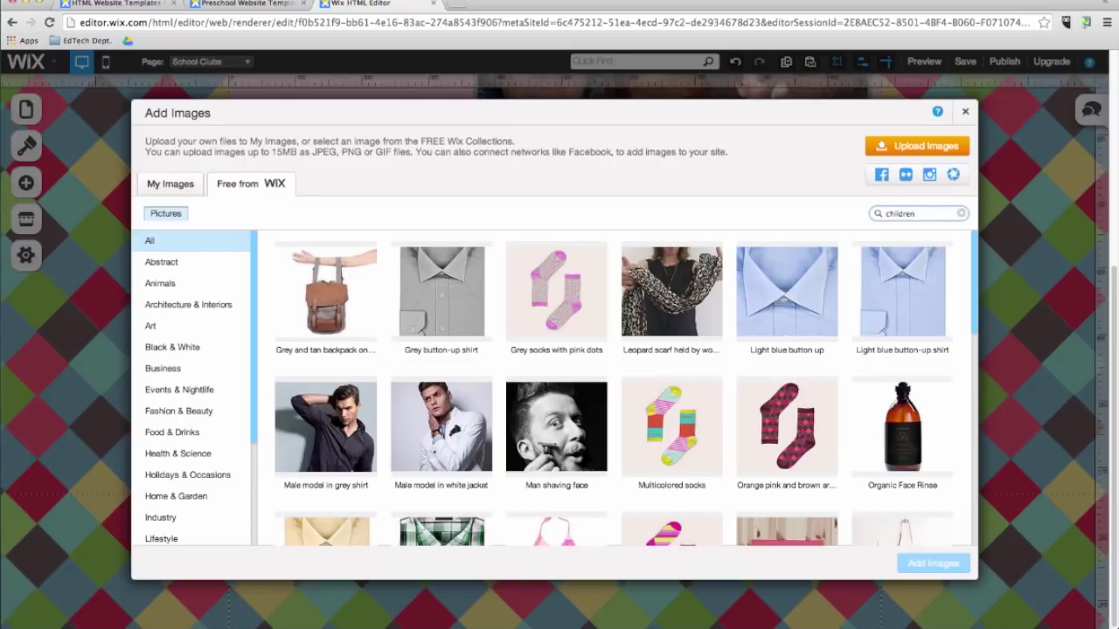
{"action": "key", "text": "Return"}
Pick Black Robot, Pony Ride, Kid's Drawing, Finger Painting, Scavenger Hunt Map and Little League photos
{"action": "left_click", "coordinate": [669, 298]}
{"action": "left_click", "coordinate": [324, 358]}
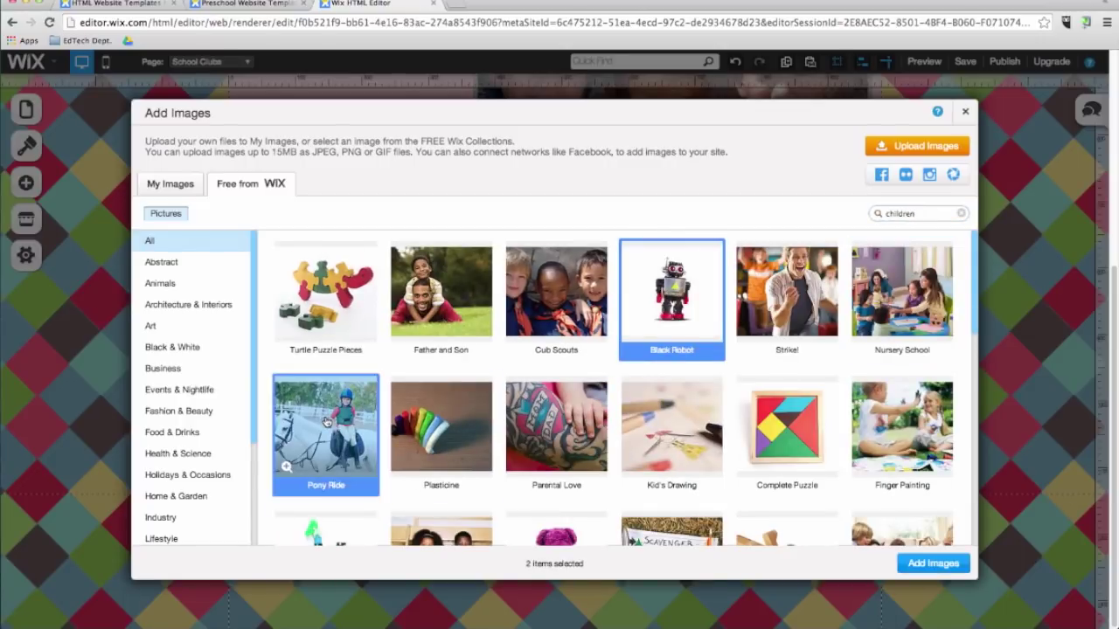
{"action": "scroll", "coordinate": [731, 420], "scroll_direction": "down", "scroll_amount": 3}
{"action": "scroll", "coordinate": [731, 420], "scroll_direction": "down", "scroll_amount": 1}
{"action": "left_click", "coordinate": [890, 309]}
{"action": "left_click", "coordinate": [709, 336]}
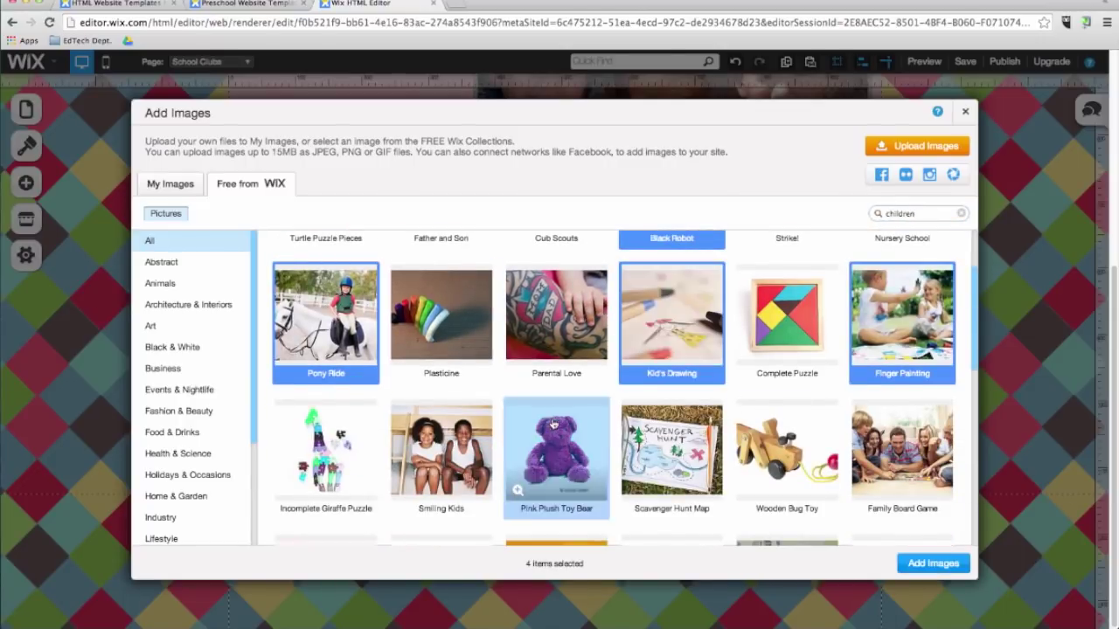
{"action": "left_click", "coordinate": [664, 437]}
{"action": "scroll", "coordinate": [665, 437], "scroll_direction": "down", "scroll_amount": 2}
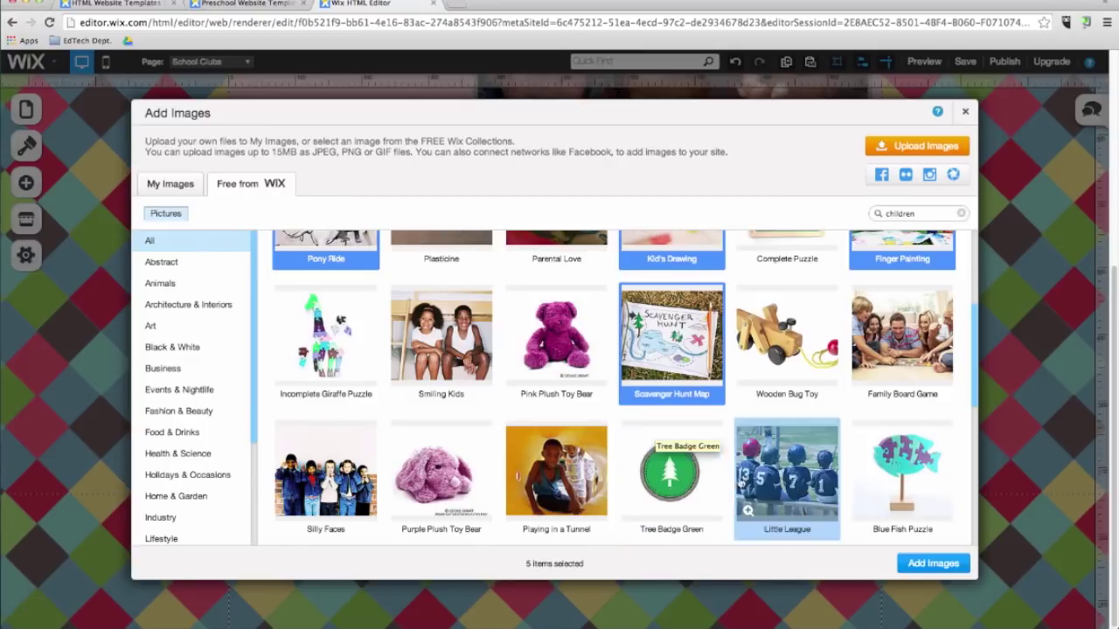
{"action": "left_click", "coordinate": [781, 474]}
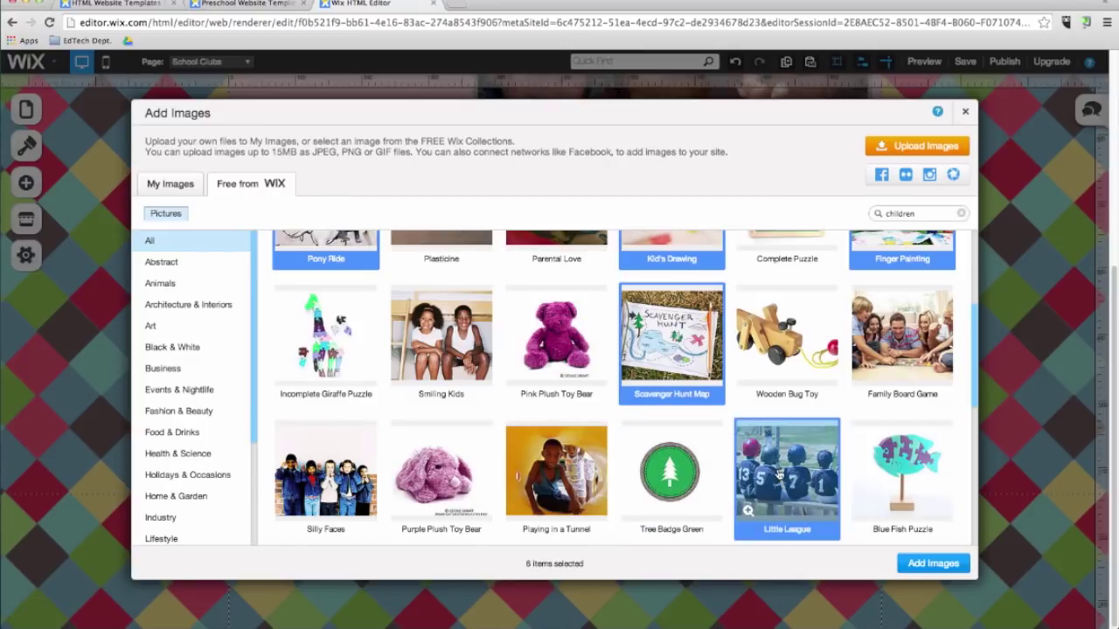
Add the six chosen photos to the carousel and accept the image arrangement
{"action": "left_click", "coordinate": [916, 568]}
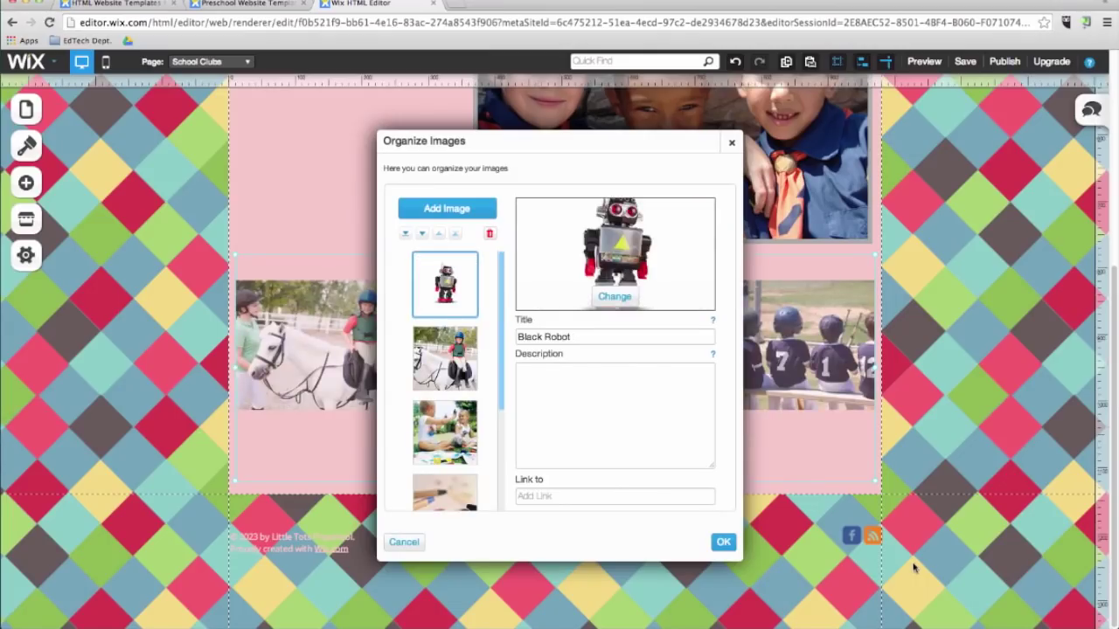
{"action": "left_click", "coordinate": [724, 541]}
{"action": "left_click", "coordinate": [783, 306]}
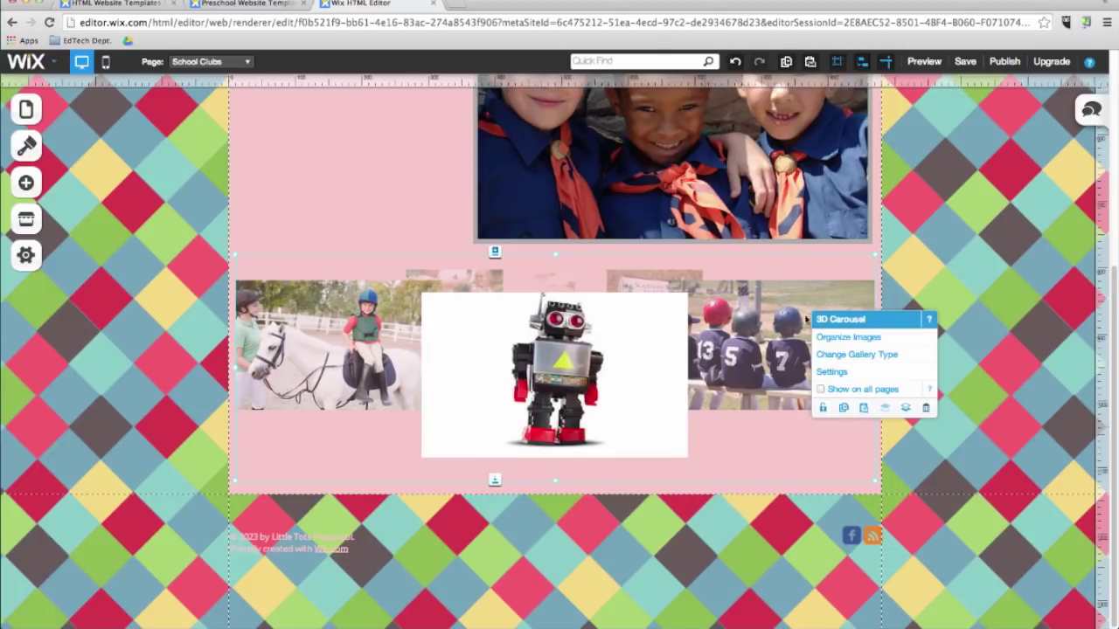
Give the carousel autoplay with a 4.40-second pause and make clicked images enter expand mode
{"action": "left_click", "coordinate": [832, 371]}
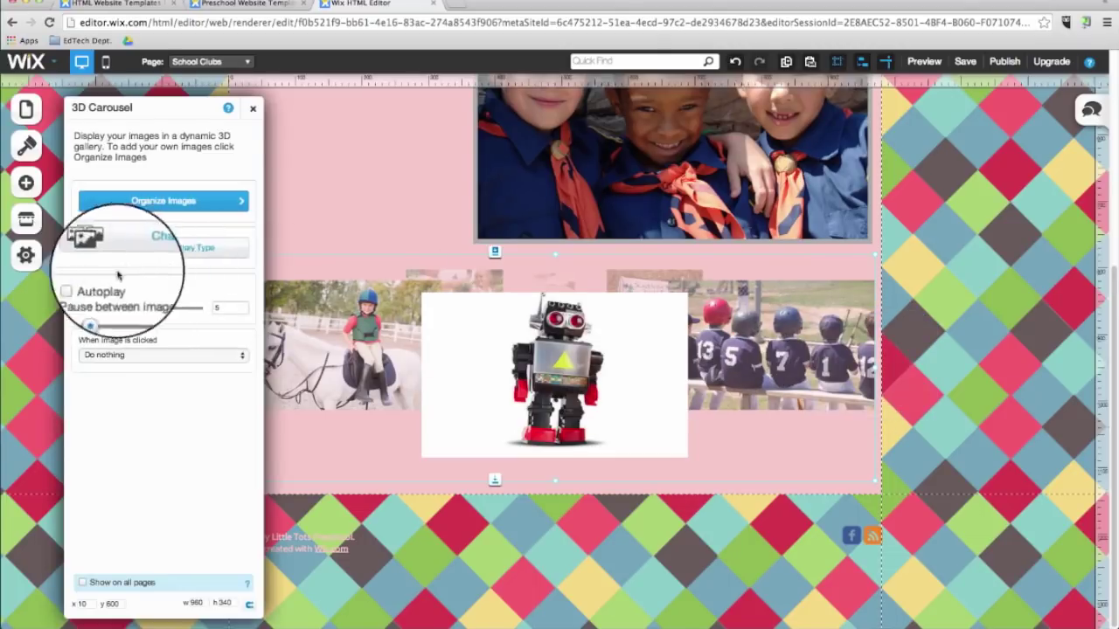
{"action": "mouse_move", "coordinate": [99, 310]}
{"action": "left_mouse_down"}
{"action": "mouse_move", "coordinate": [119, 311]}
{"action": "mouse_move", "coordinate": [97, 310]}
{"action": "left_mouse_up"}
{"action": "left_click", "coordinate": [131, 355]}
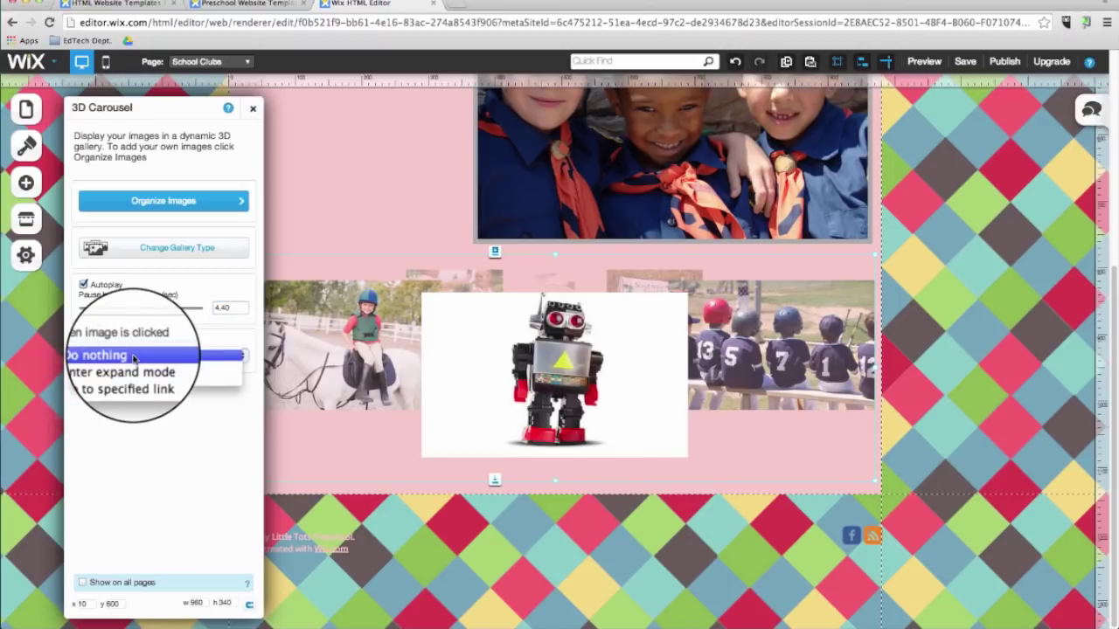
{"action": "left_click", "coordinate": [131, 365]}
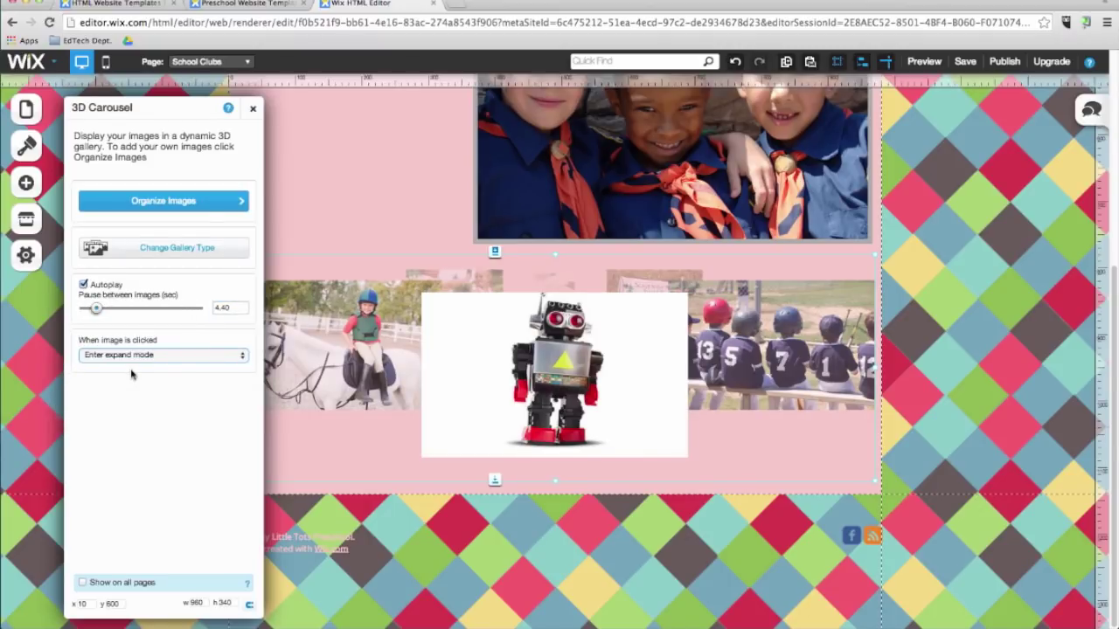
{"action": "left_click", "coordinate": [253, 107]}
Switch to the About Us page and delete its main photo
{"action": "left_click", "coordinate": [210, 61]}
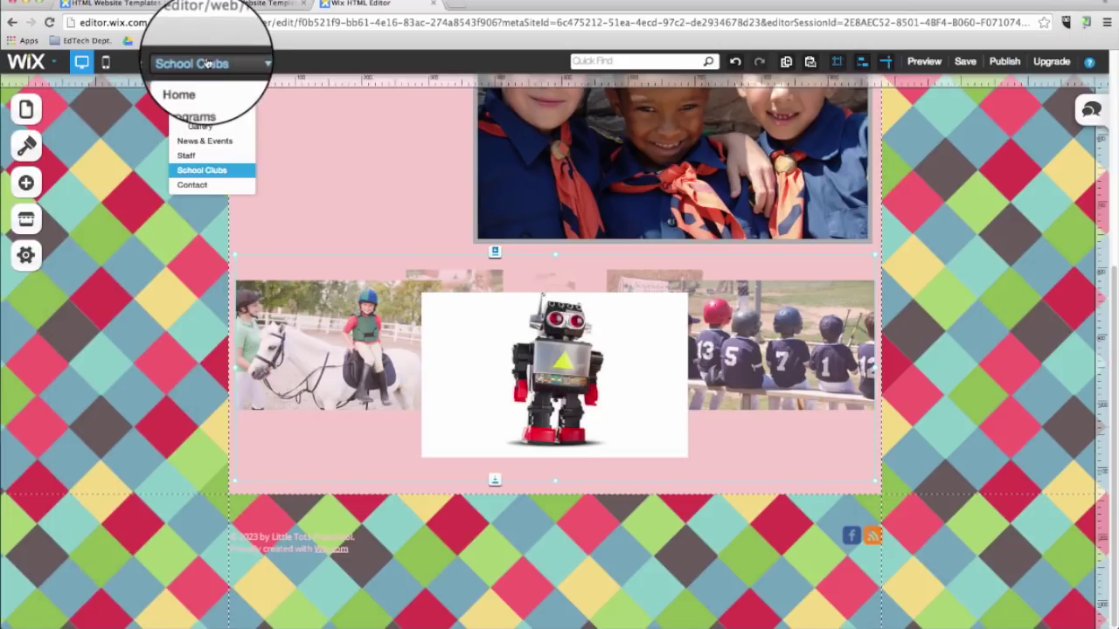
{"action": "left_click", "coordinate": [210, 125]}
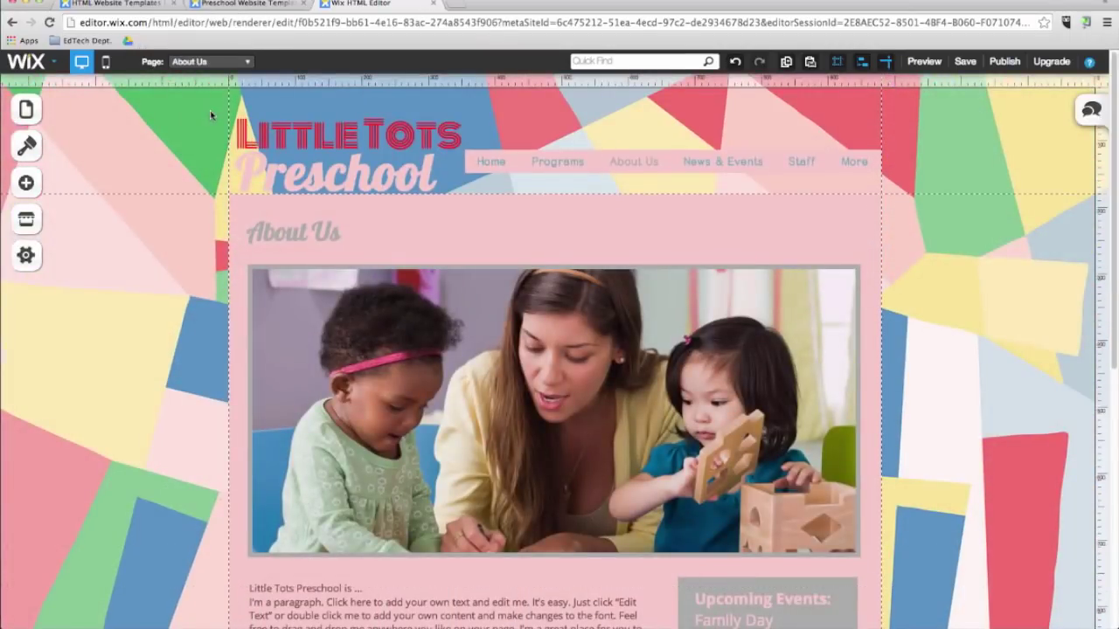
{"action": "left_click", "coordinate": [381, 386]}
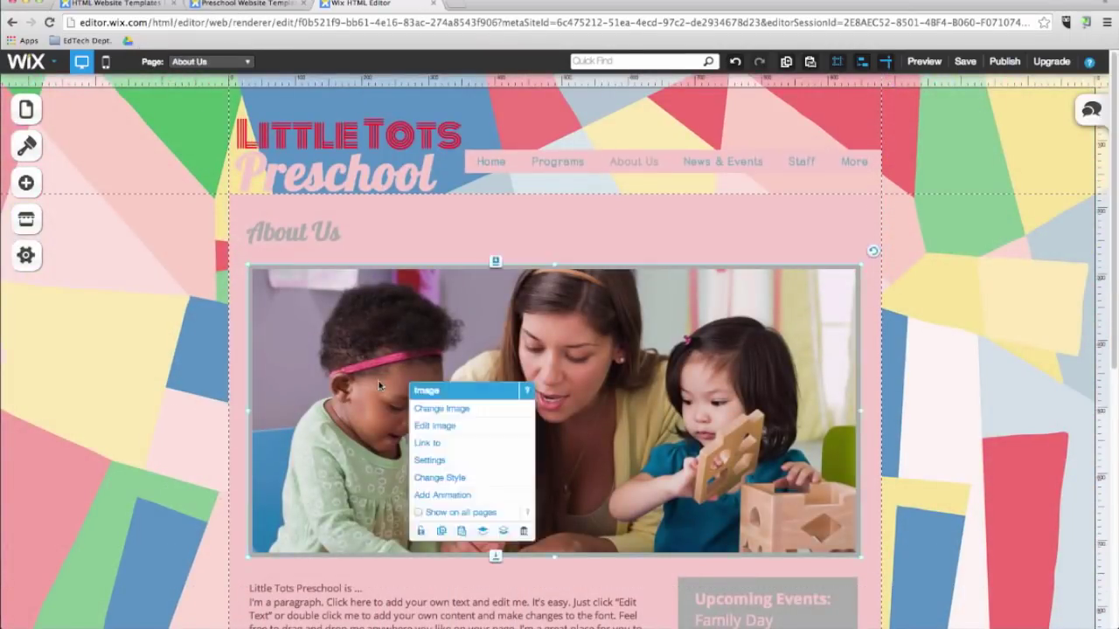
{"action": "key", "text": "Delete"}
Add a video player, enlarge it and centre it under the About Us heading
{"action": "left_click", "coordinate": [25, 182]}
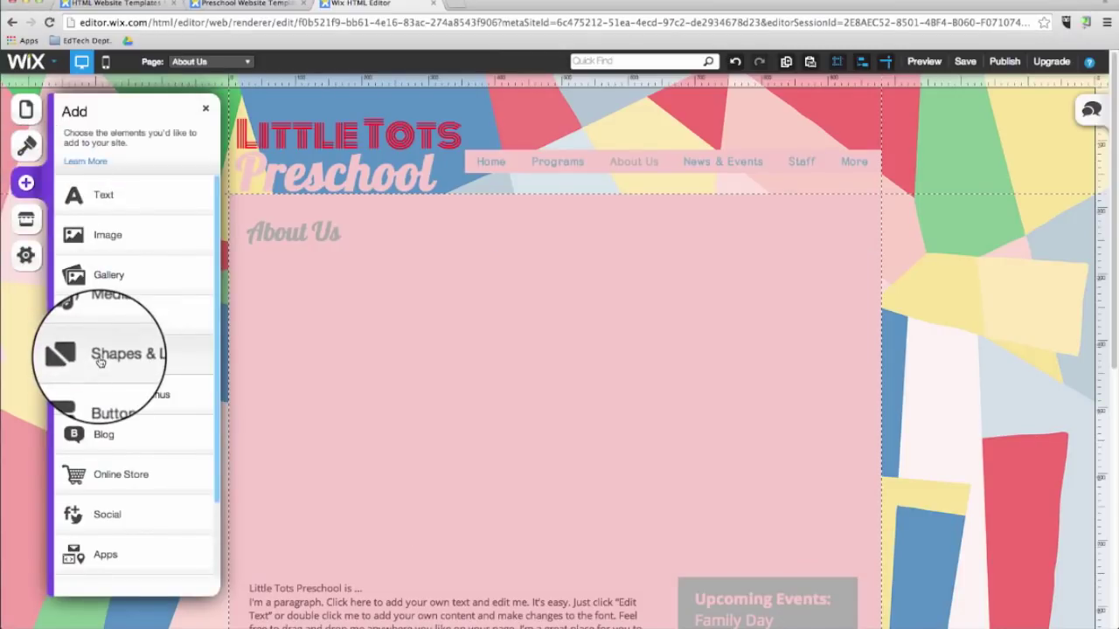
{"action": "left_click", "coordinate": [107, 322]}
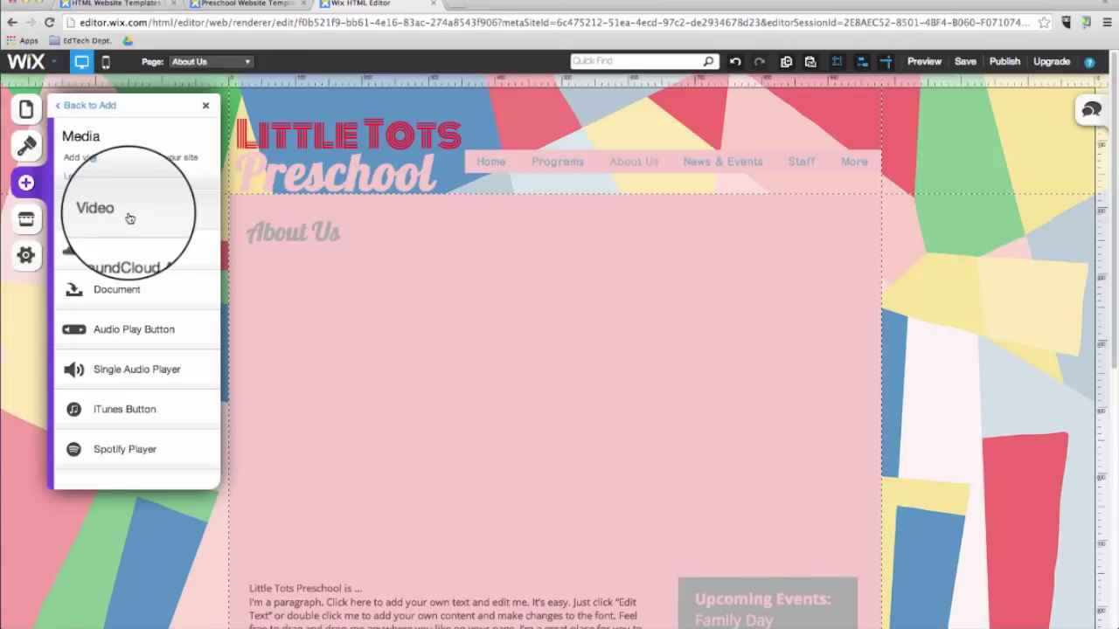
{"action": "left_click", "coordinate": [129, 217]}
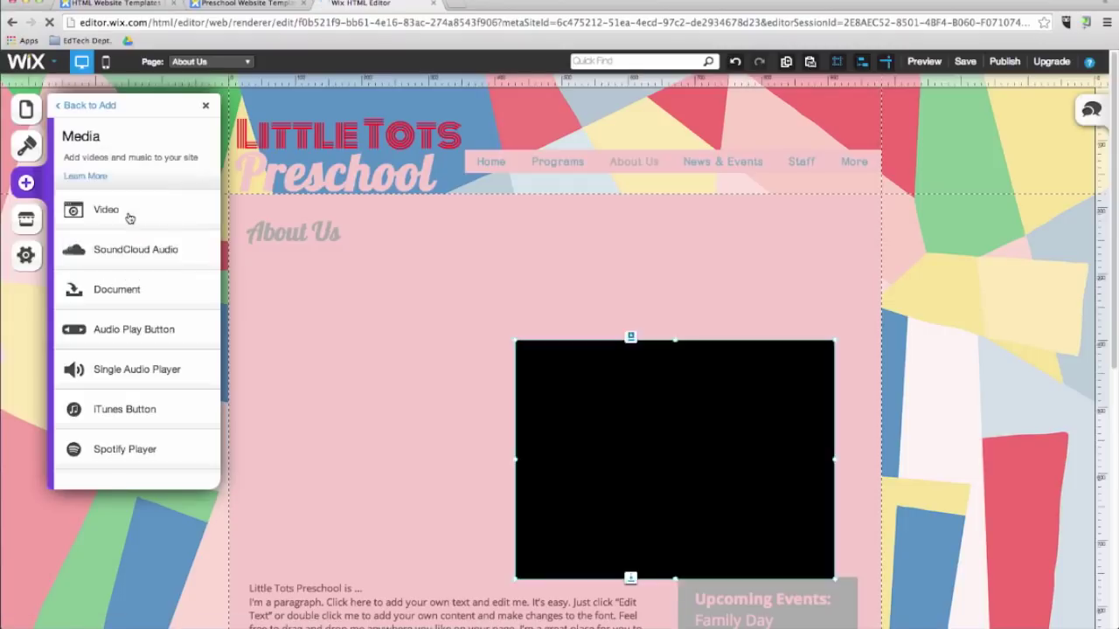
{"action": "left_click_drag", "start_coordinate": [603, 411], "coordinate": [509, 368]}
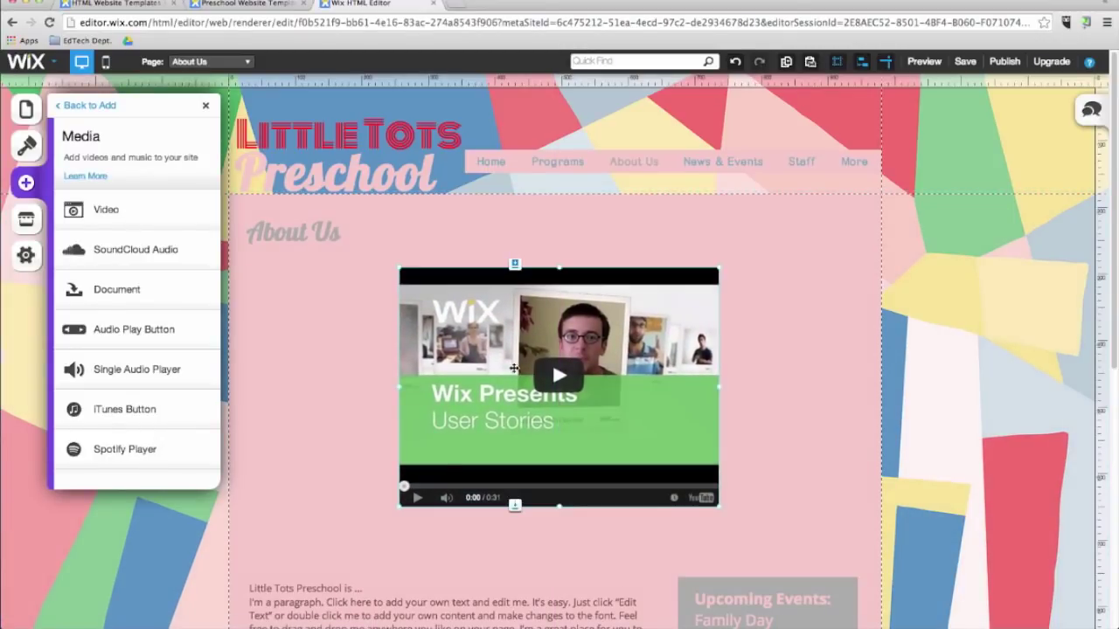
{"action": "scroll", "coordinate": [576, 559], "scroll_direction": "down", "scroll_amount": 1}
{"action": "left_click_drag", "start_coordinate": [446, 397], "coordinate": [341, 393]}
{"action": "mouse_move", "coordinate": [594, 476]}
{"action": "left_mouse_down"}
{"action": "mouse_move", "coordinate": [710, 505]}
{"action": "mouse_move", "coordinate": [769, 560]}
{"action": "left_mouse_up"}
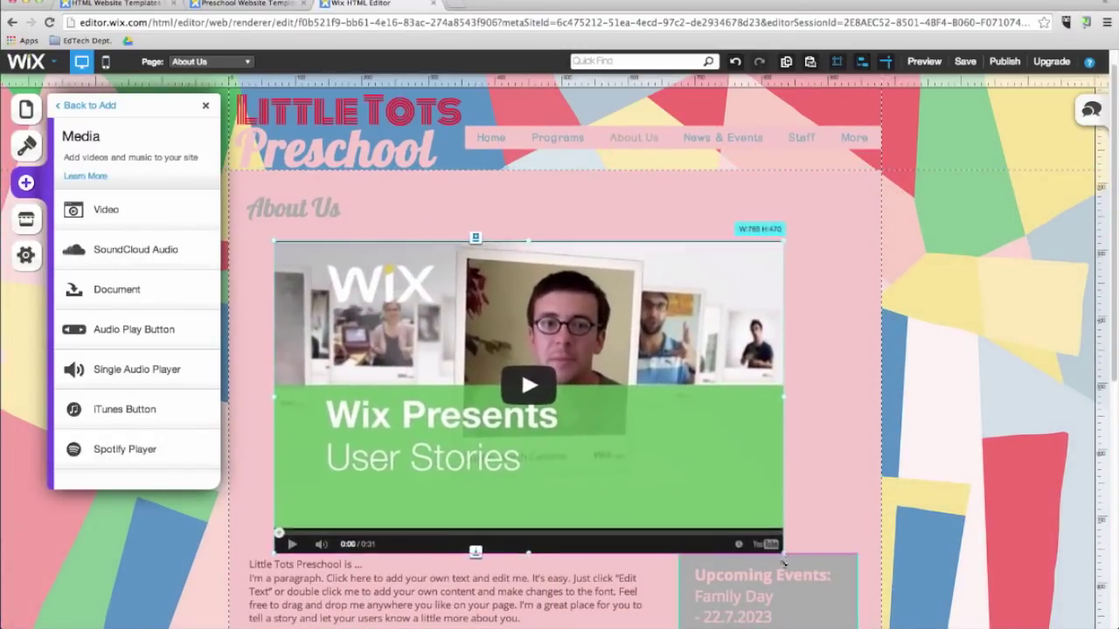
{"action": "left_click_drag", "start_coordinate": [520, 382], "coordinate": [562, 382]}
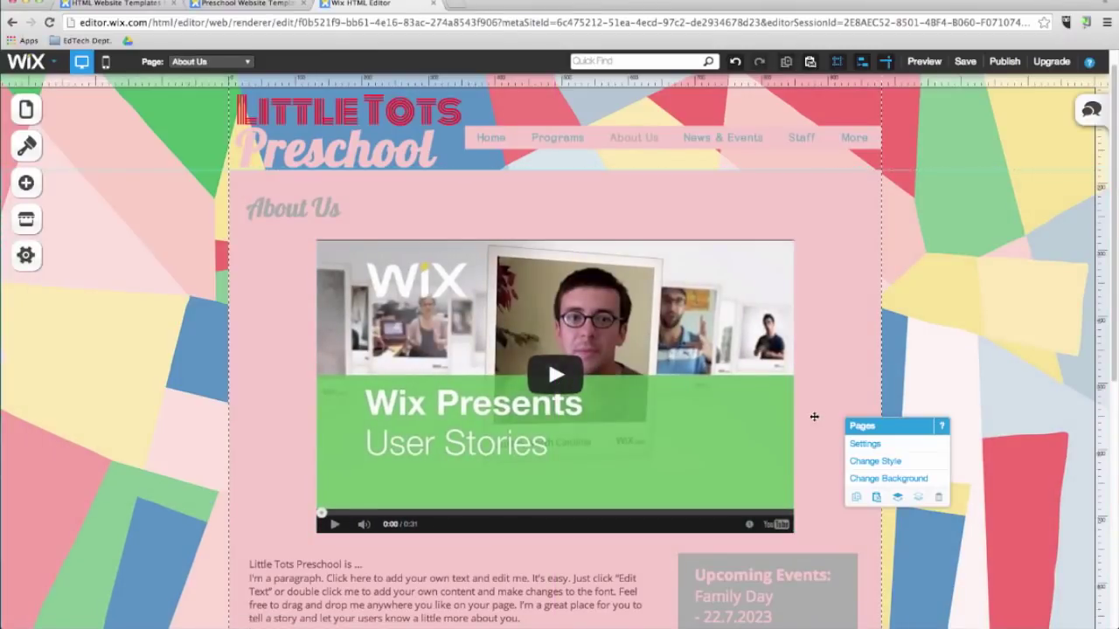
Replace the Wix sample video with the teacher's YouTube introduction by pasting its URL
{"action": "left_click", "coordinate": [675, 419]}
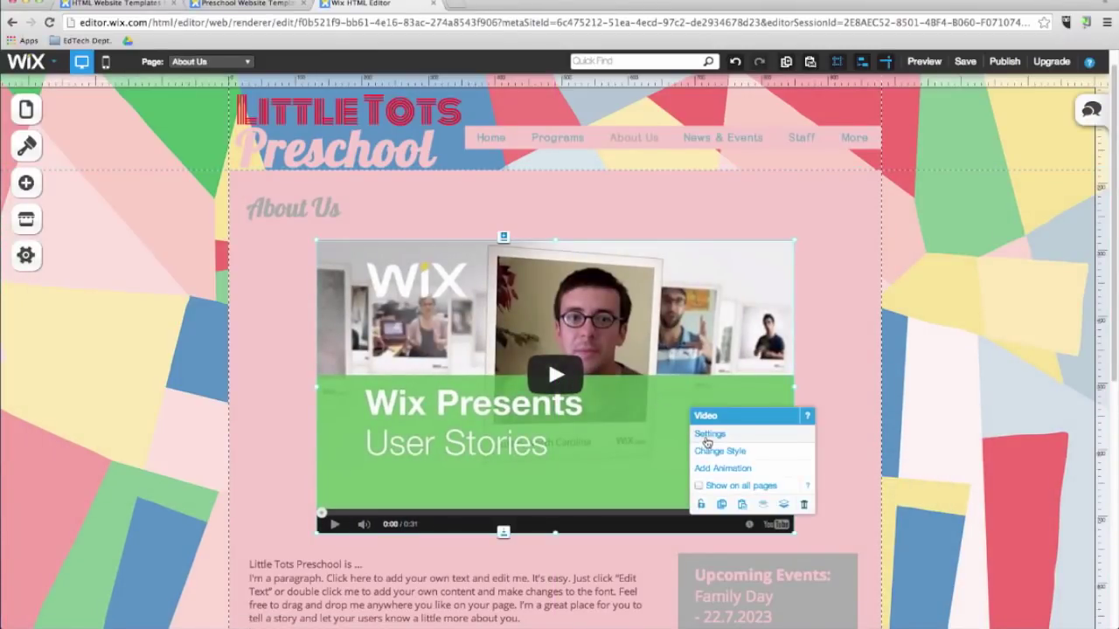
{"action": "left_click", "coordinate": [708, 434]}
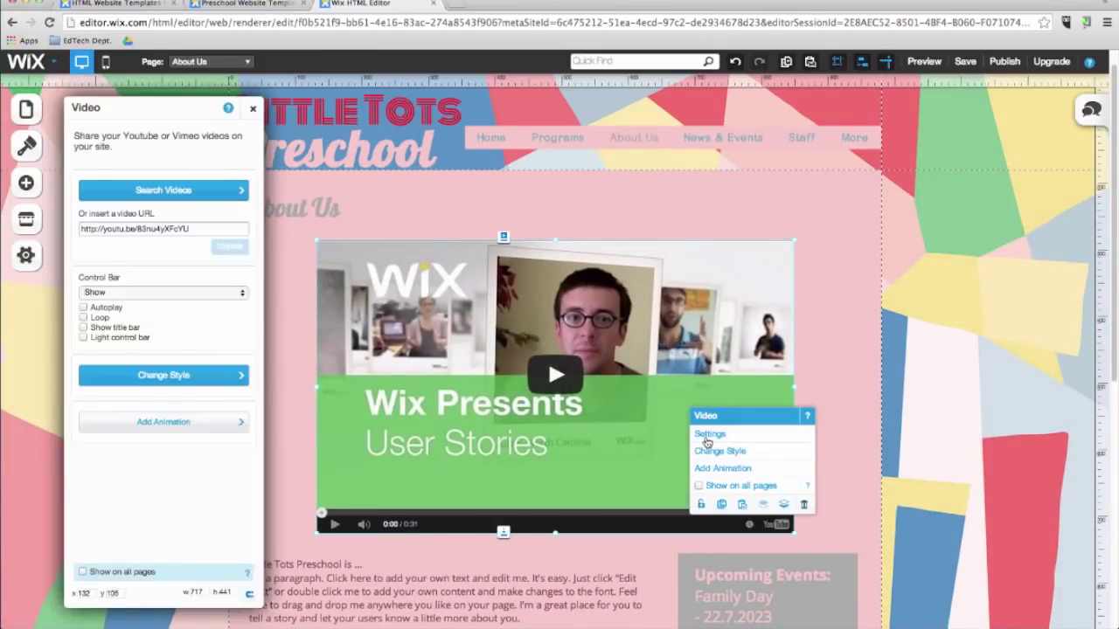
{"action": "left_click", "coordinate": [208, 228]}
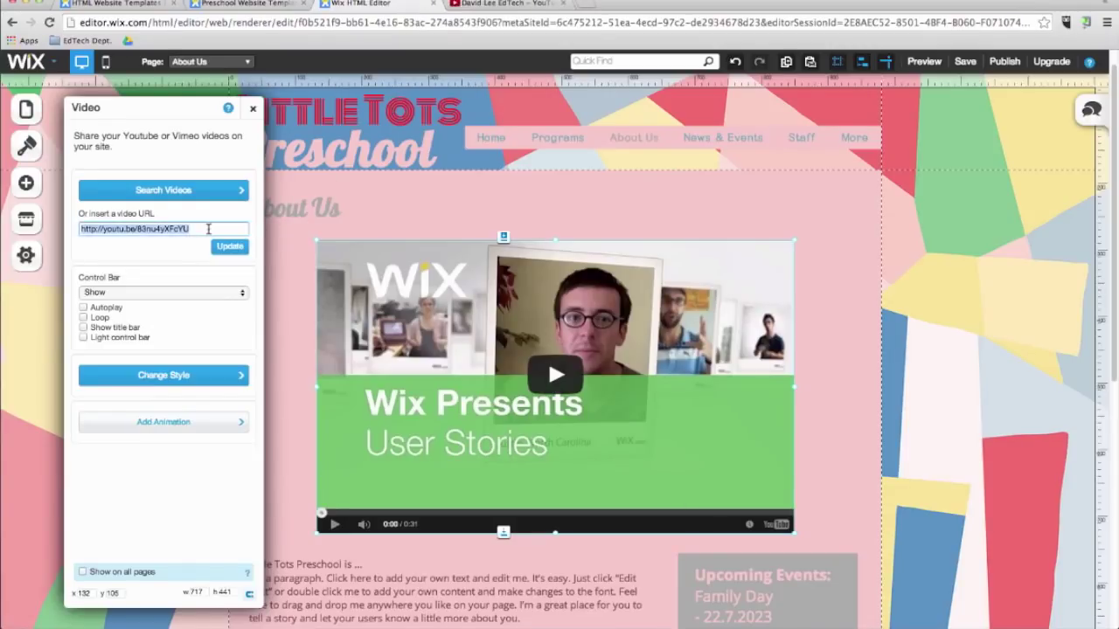
{"action": "key", "text": "ctrl+v"}
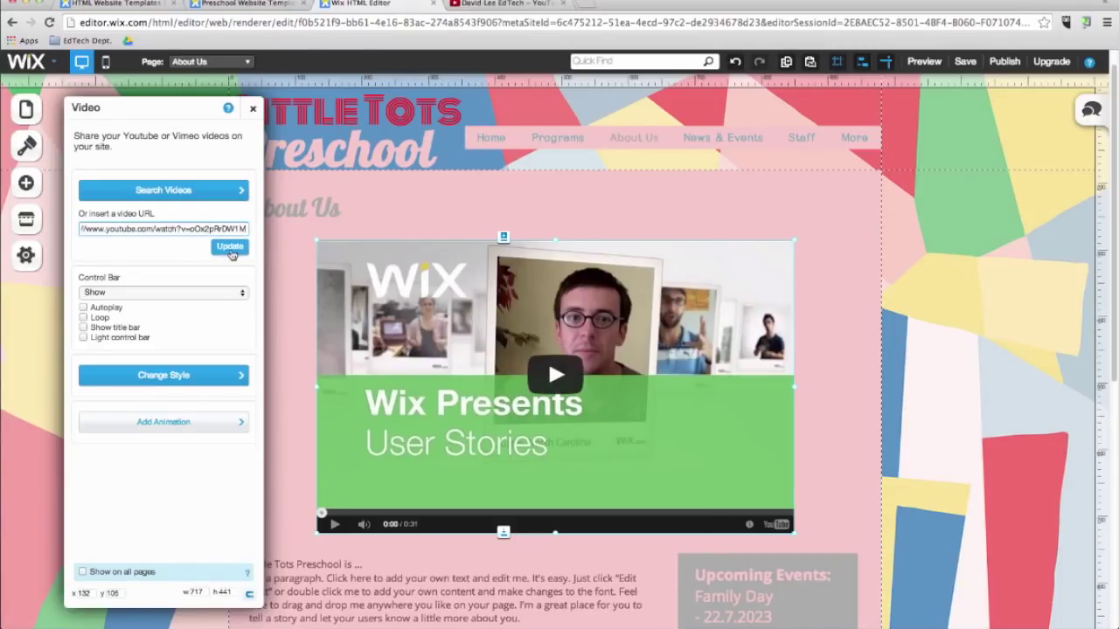
{"action": "left_click", "coordinate": [230, 248]}
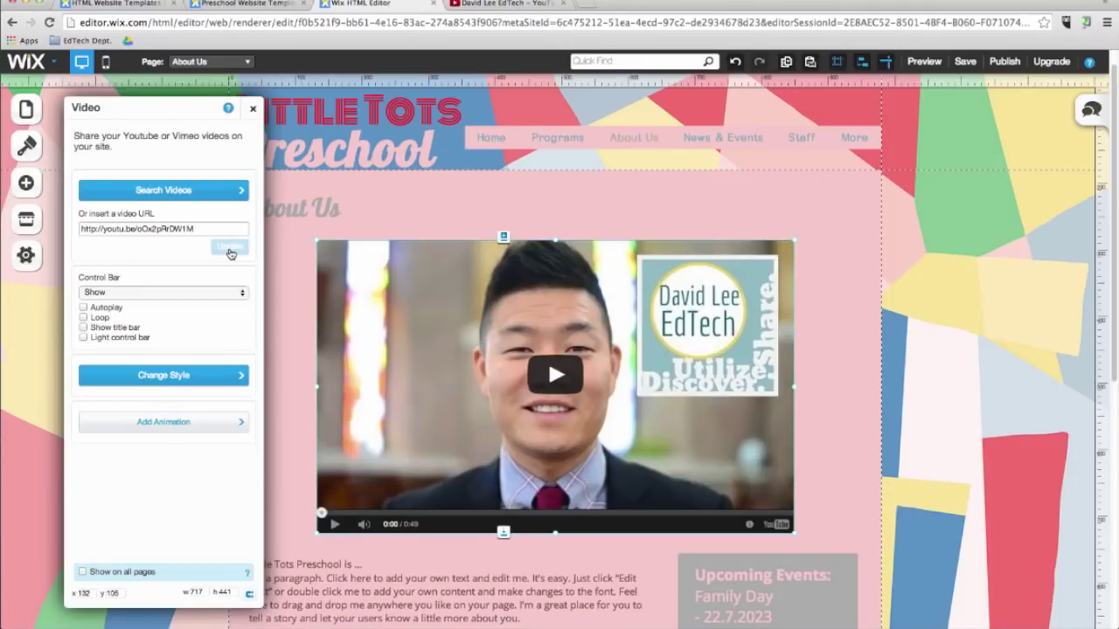
{"action": "left_click", "coordinate": [27, 183]}
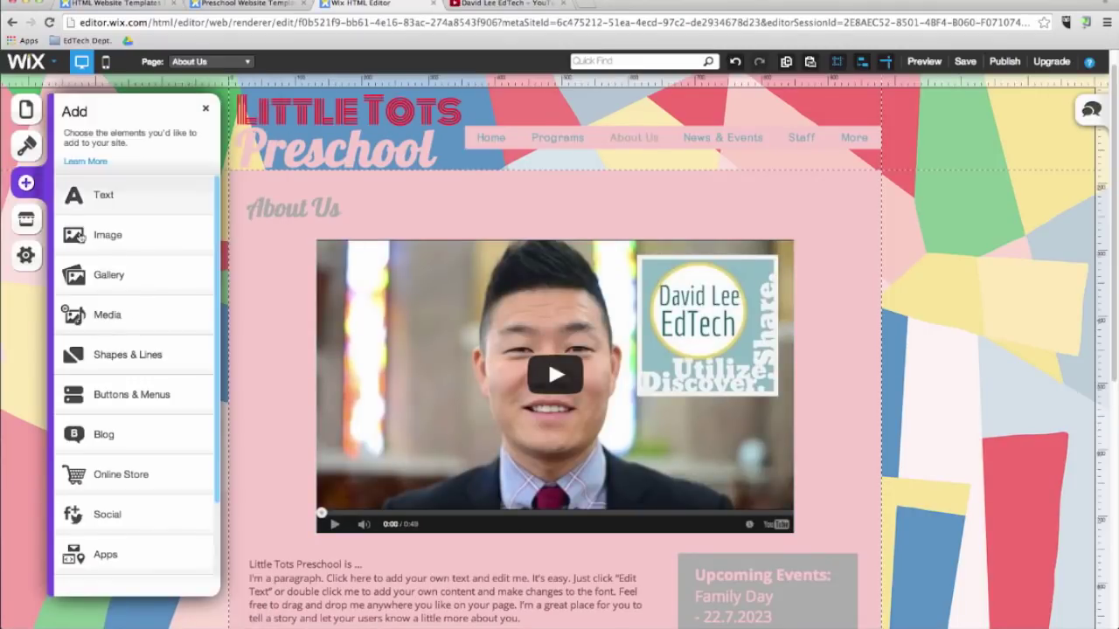
Upload Faculty Handbook 2014-2015.pdf from Downloads and place it as a document on About Us
{"action": "left_click", "coordinate": [110, 318]}
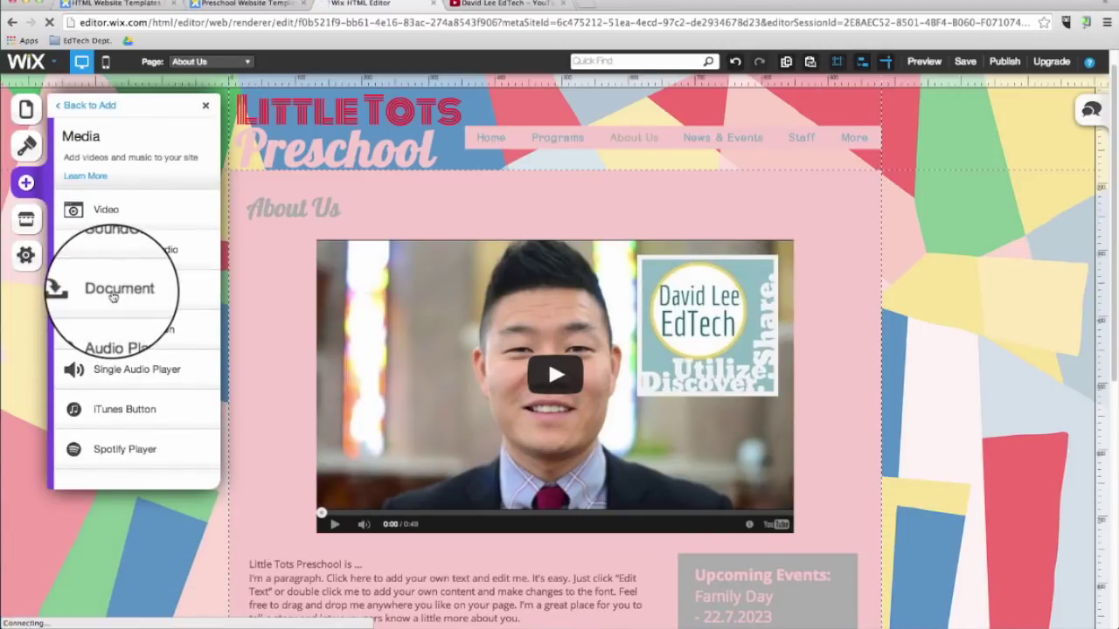
{"action": "left_click", "coordinate": [112, 297]}
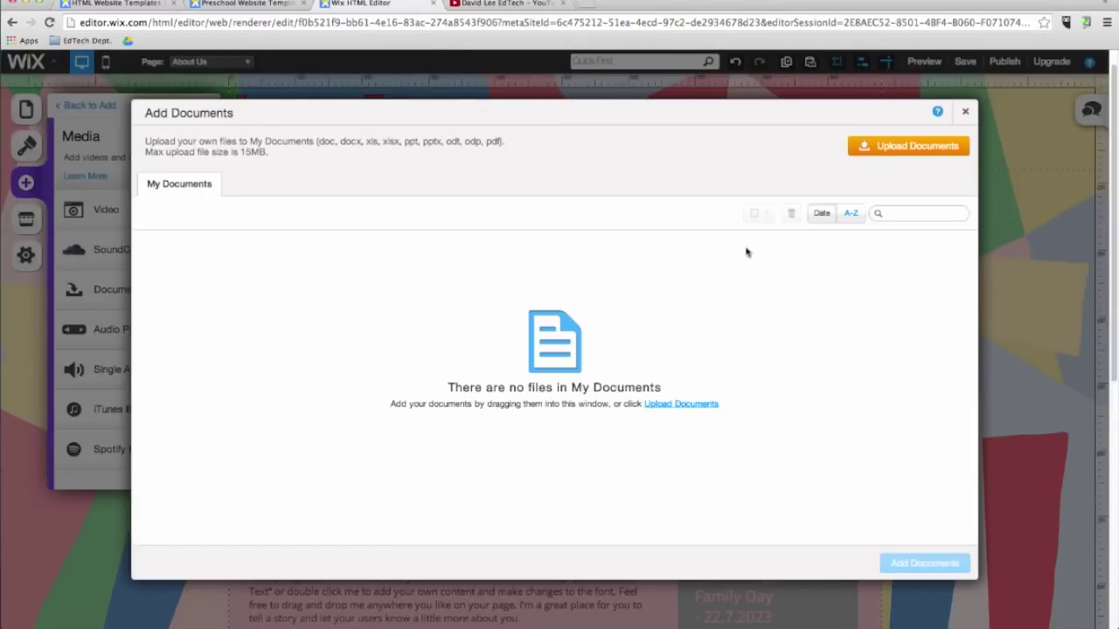
{"action": "left_click", "coordinate": [896, 151]}
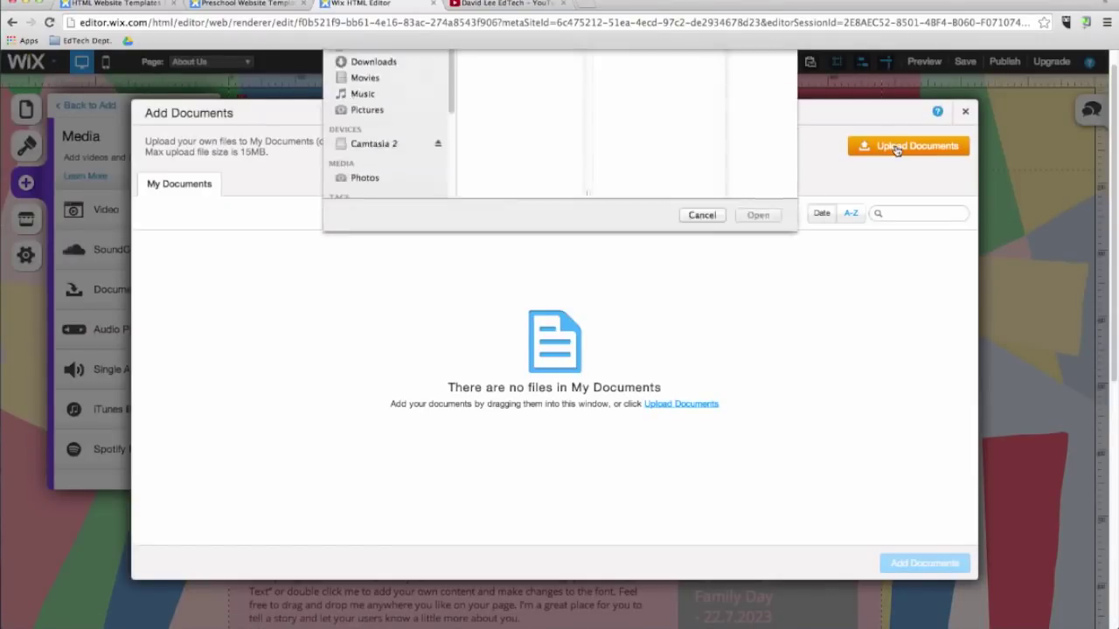
{"action": "left_click", "coordinate": [358, 149]}
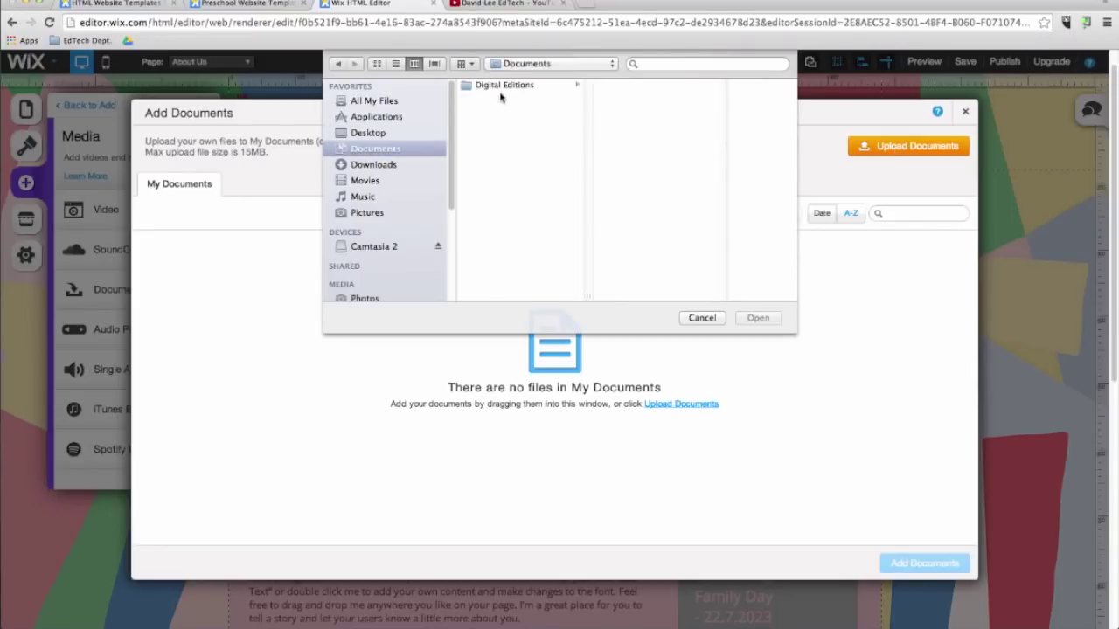
{"action": "left_click", "coordinate": [378, 165]}
{"action": "left_click", "coordinate": [510, 123]}
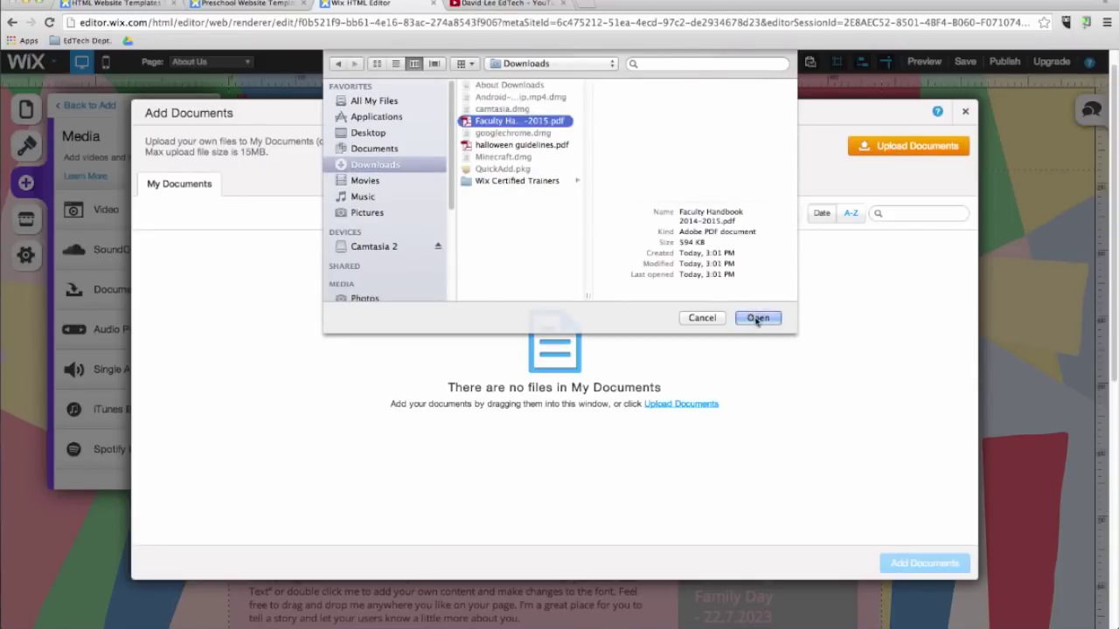
{"action": "left_click", "coordinate": [758, 318]}
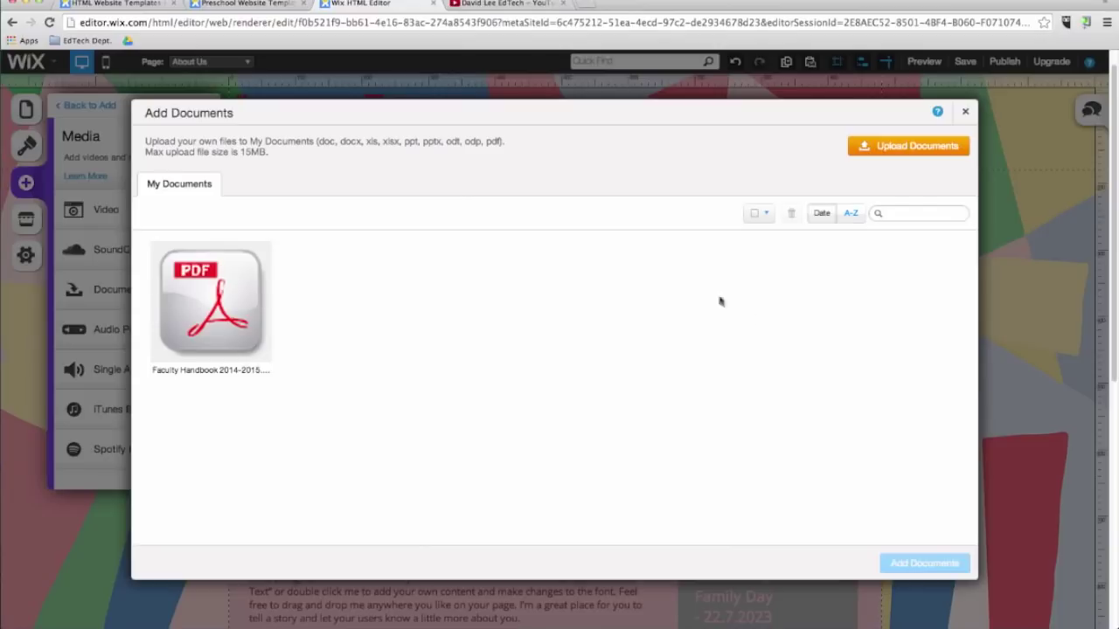
{"action": "left_click", "coordinate": [223, 301]}
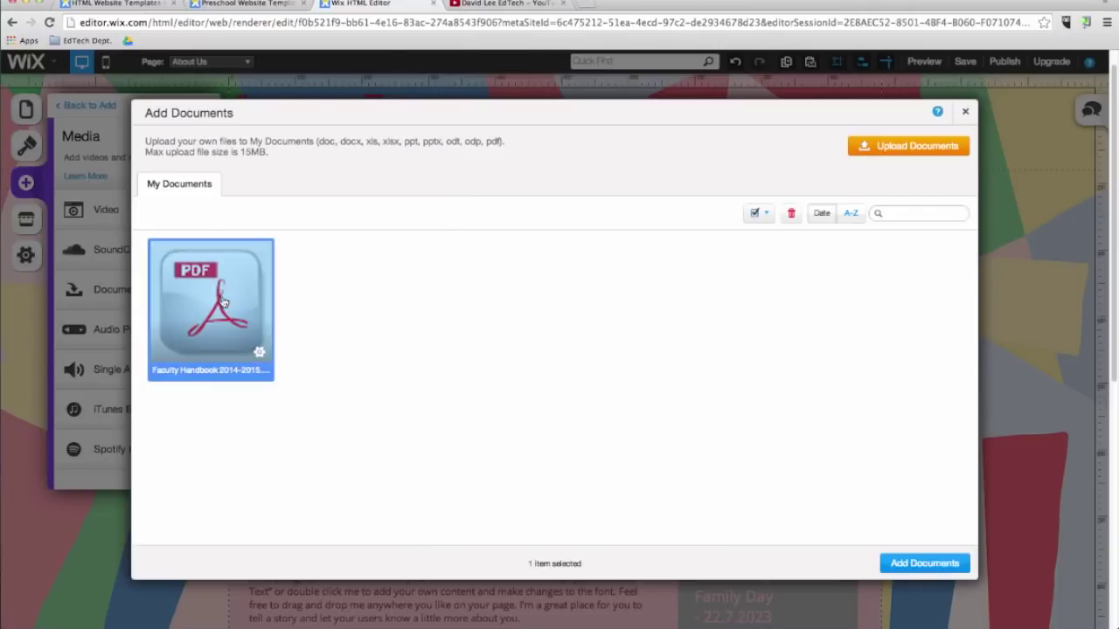
{"action": "left_click", "coordinate": [902, 566]}
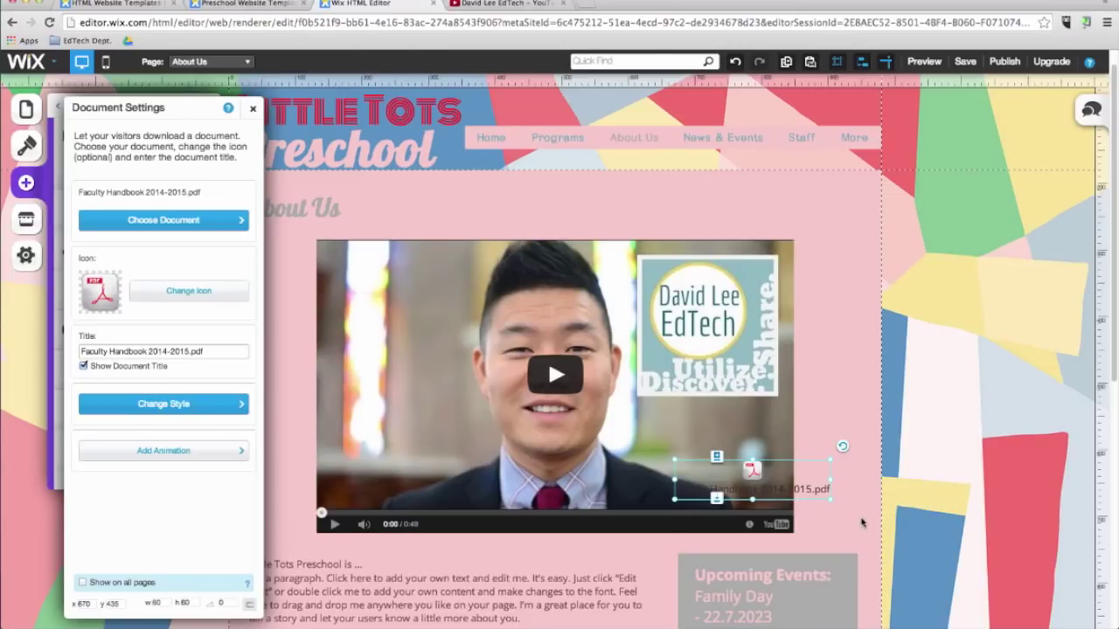
{"action": "scroll", "coordinate": [861, 523], "scroll_direction": "down", "scroll_amount": 5}
Open the page's style options from the paragraph's context menu, then close them
{"action": "right_click", "coordinate": [662, 386]}
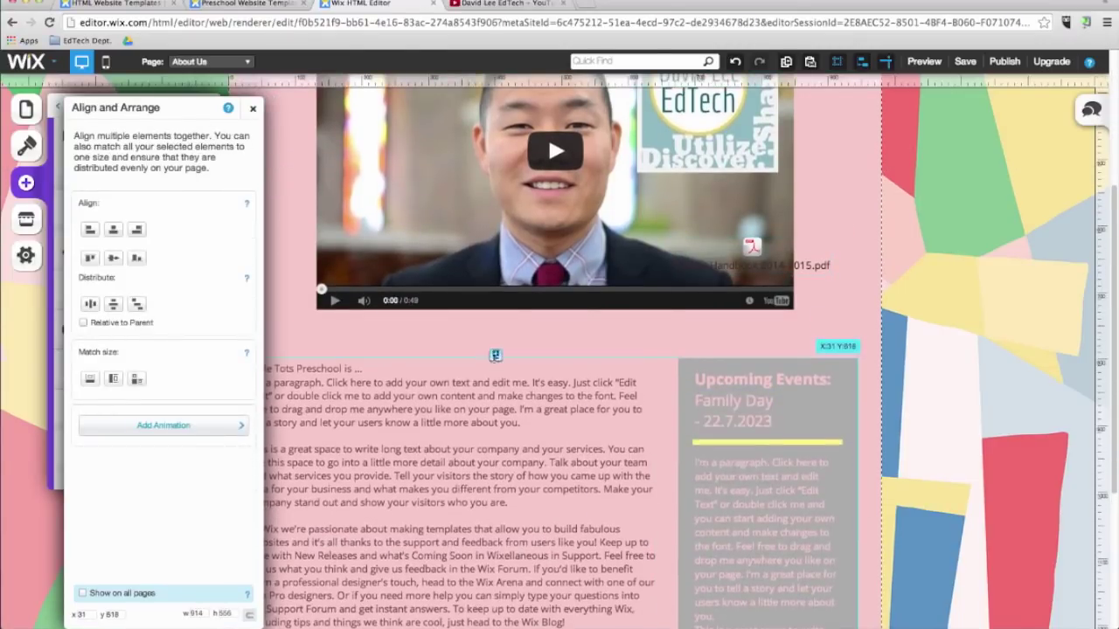
{"action": "left_click", "coordinate": [752, 253]}
{"action": "right_click", "coordinate": [961, 339]}
{"action": "scroll", "coordinate": [652, 302], "scroll_direction": "up", "scroll_amount": 5}
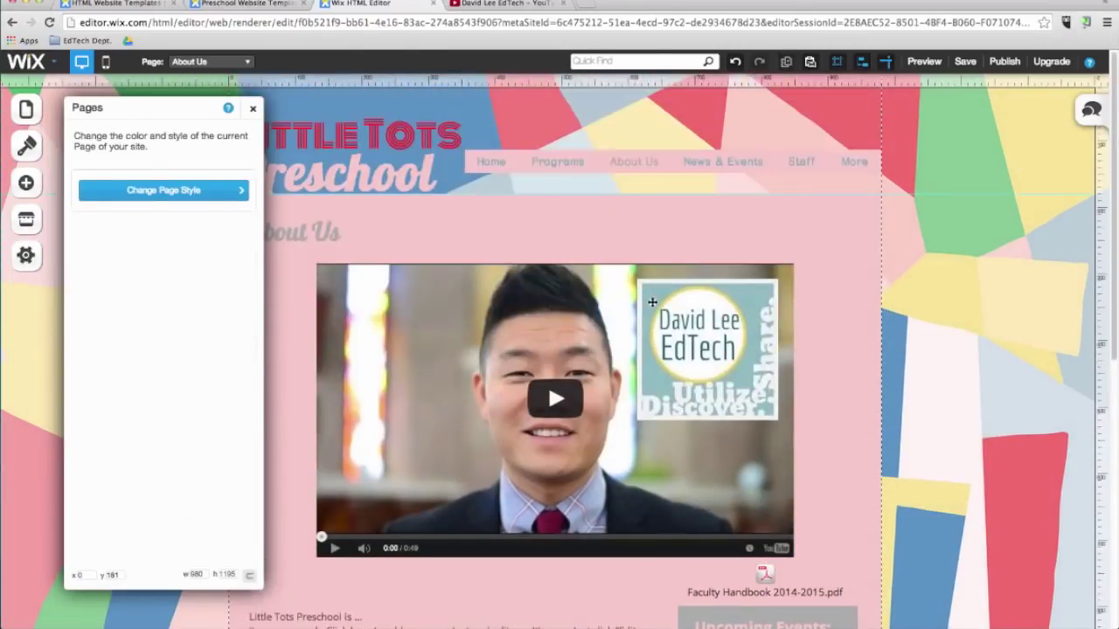
{"action": "scroll", "coordinate": [679, 342], "scroll_direction": "down", "scroll_amount": 8}
{"action": "scroll", "coordinate": [716, 387], "scroll_direction": "down", "scroll_amount": 3}
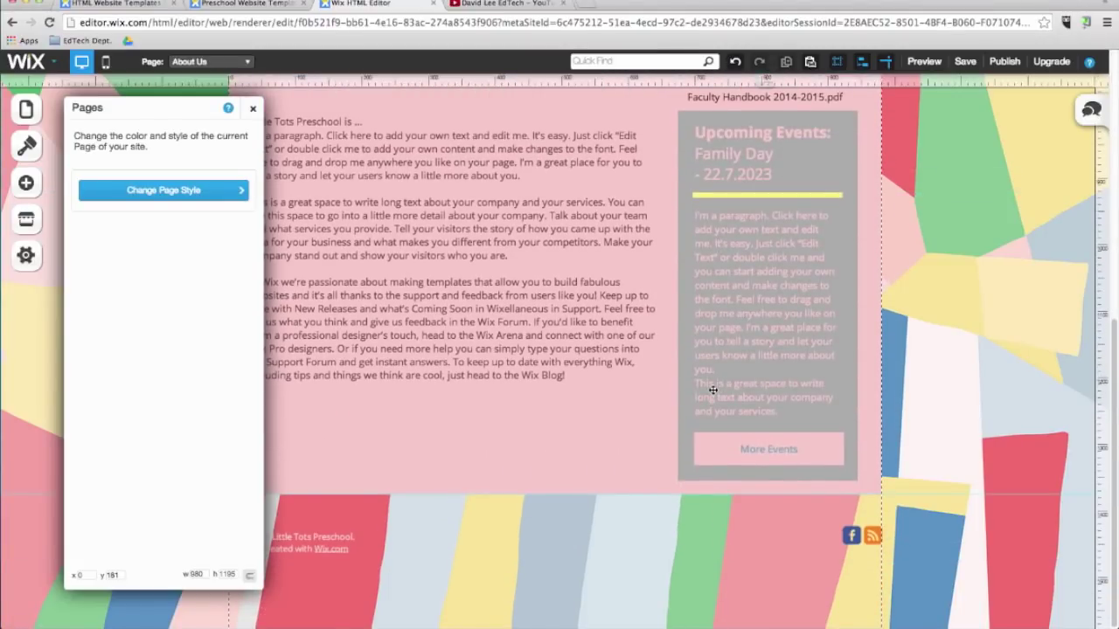
{"action": "left_click", "coordinate": [252, 109]}
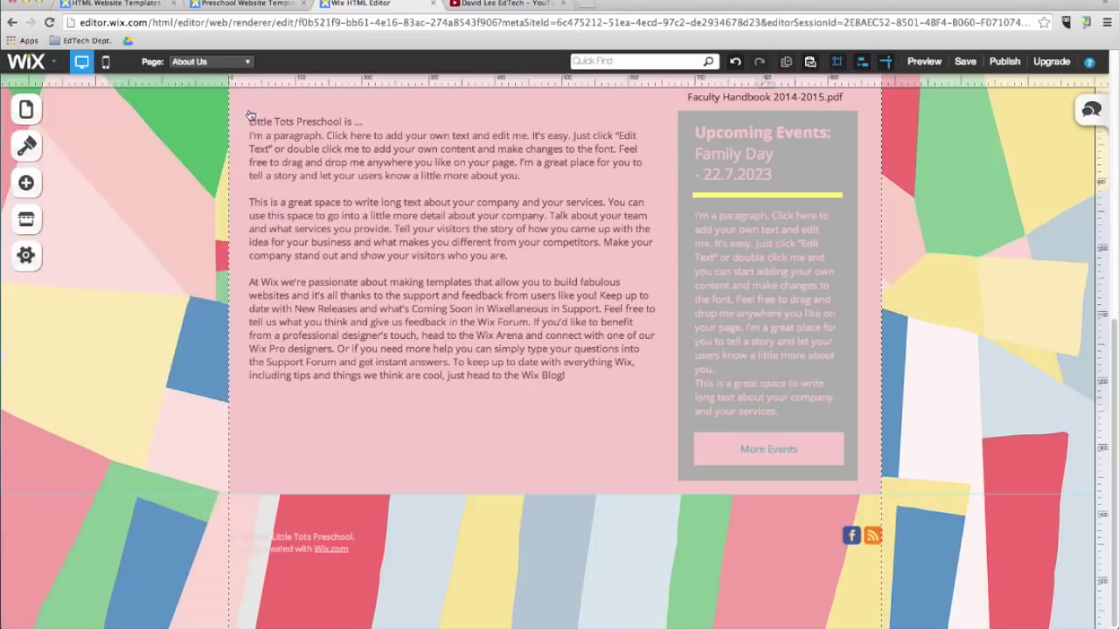
Move the About Us paragraph lower on the page and save the site
{"action": "left_click_drag", "start_coordinate": [365, 326], "coordinate": [374, 547]}
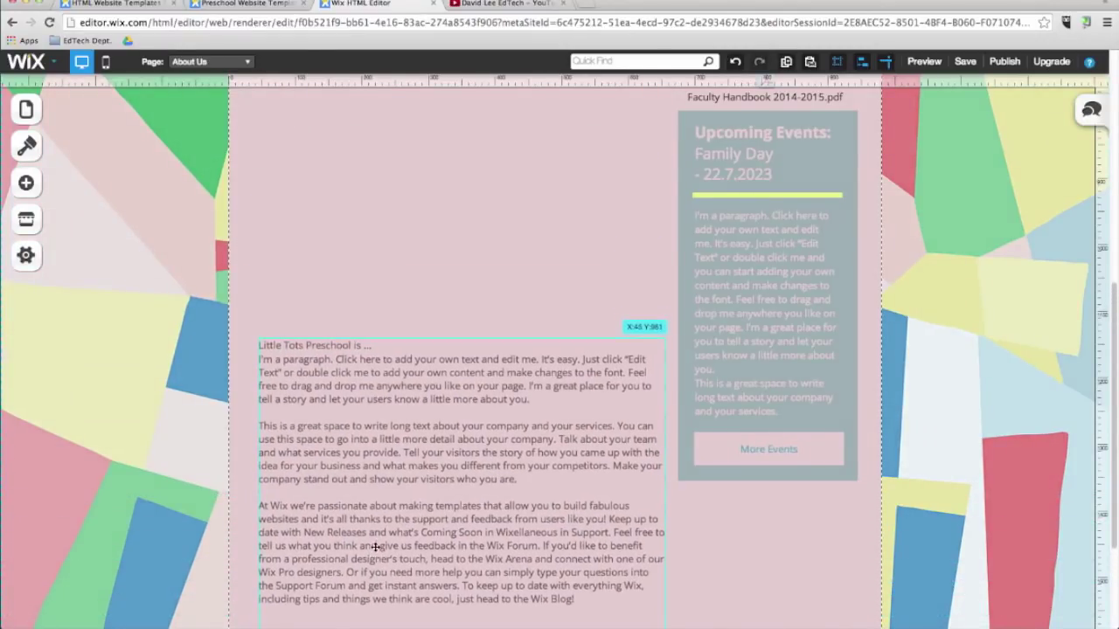
{"action": "scroll", "coordinate": [377, 524], "scroll_direction": "down", "scroll_amount": 3}
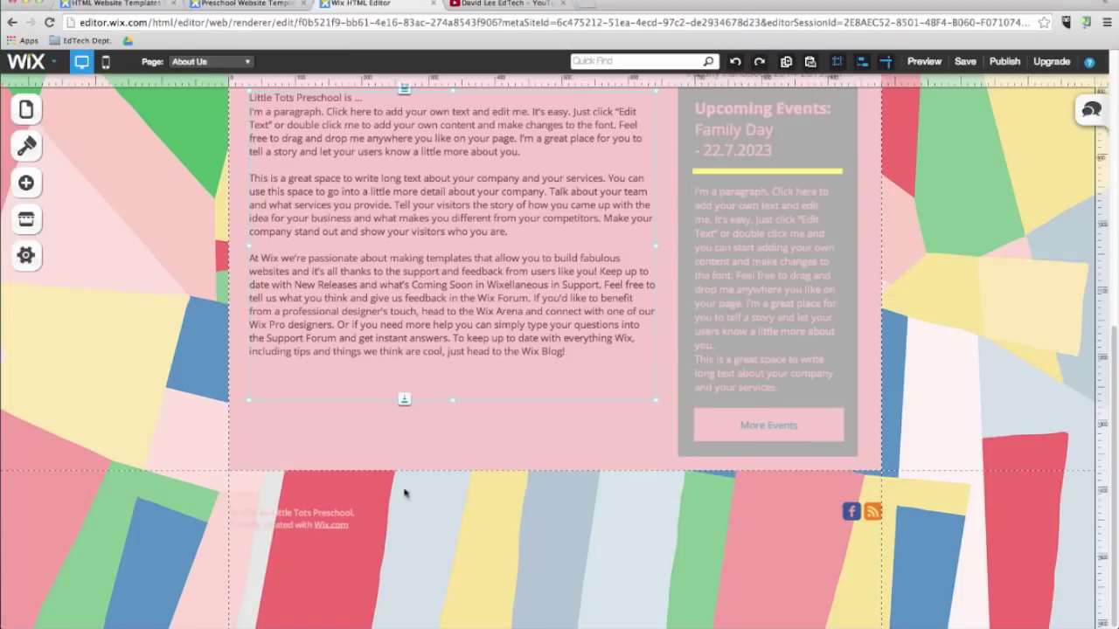
{"action": "left_click", "coordinate": [964, 62]}
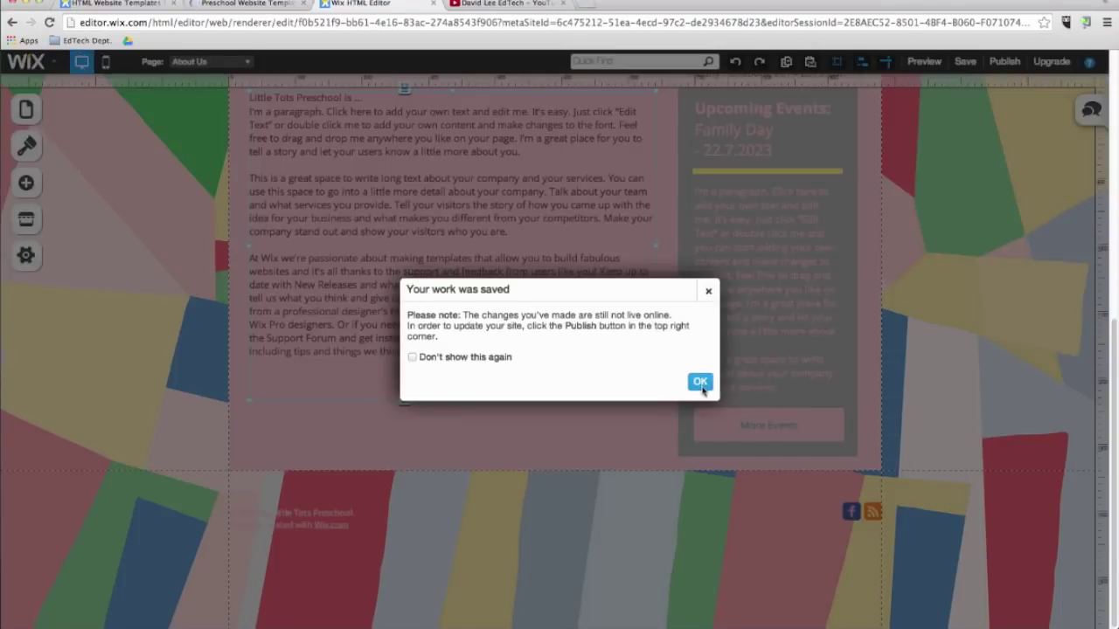
{"action": "left_click", "coordinate": [700, 381]}
{"action": "scroll", "coordinate": [246, 135], "scroll_direction": "up", "scroll_amount": 1}
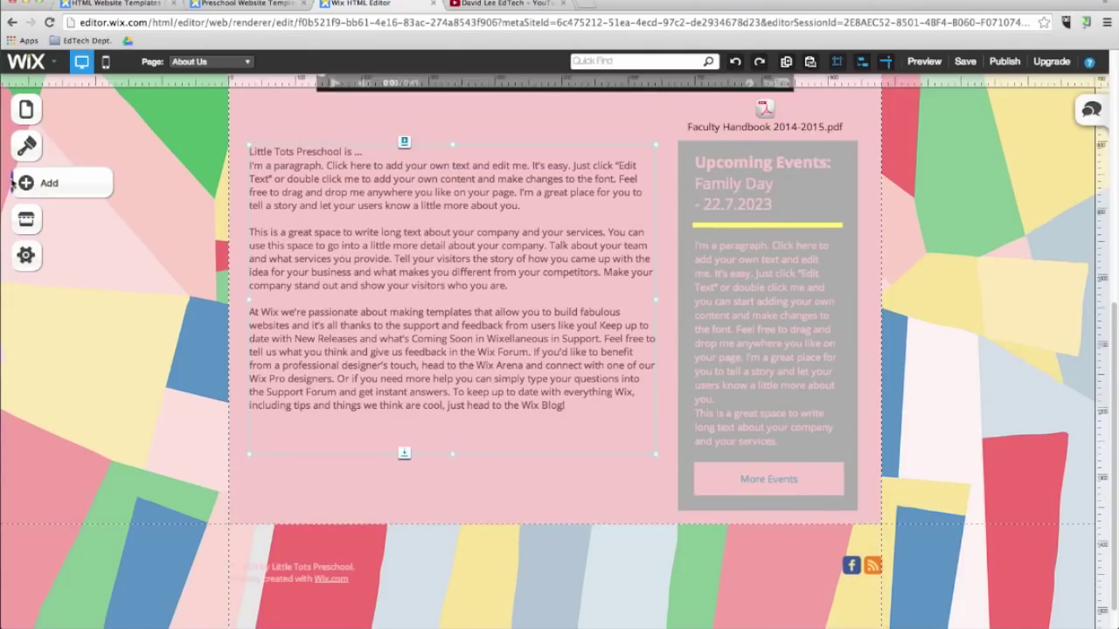
Add a grey box sized over the About Us paragraph and send it behind the text
{"action": "left_click", "coordinate": [19, 182]}
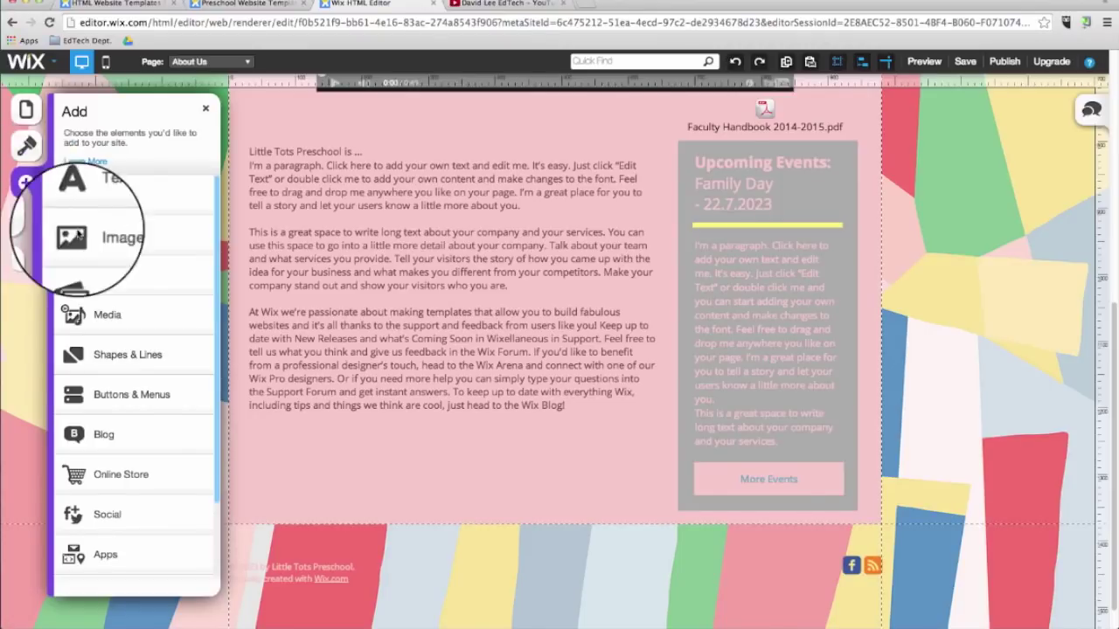
{"action": "left_click", "coordinate": [132, 357]}
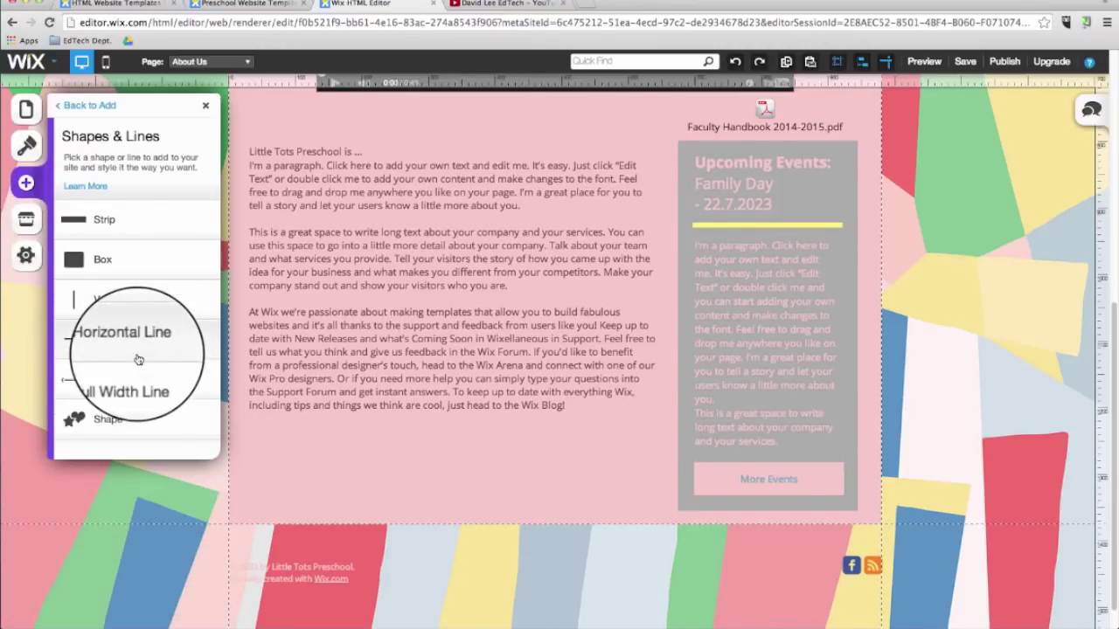
{"action": "left_click_drag", "start_coordinate": [114, 262], "coordinate": [398, 257]}
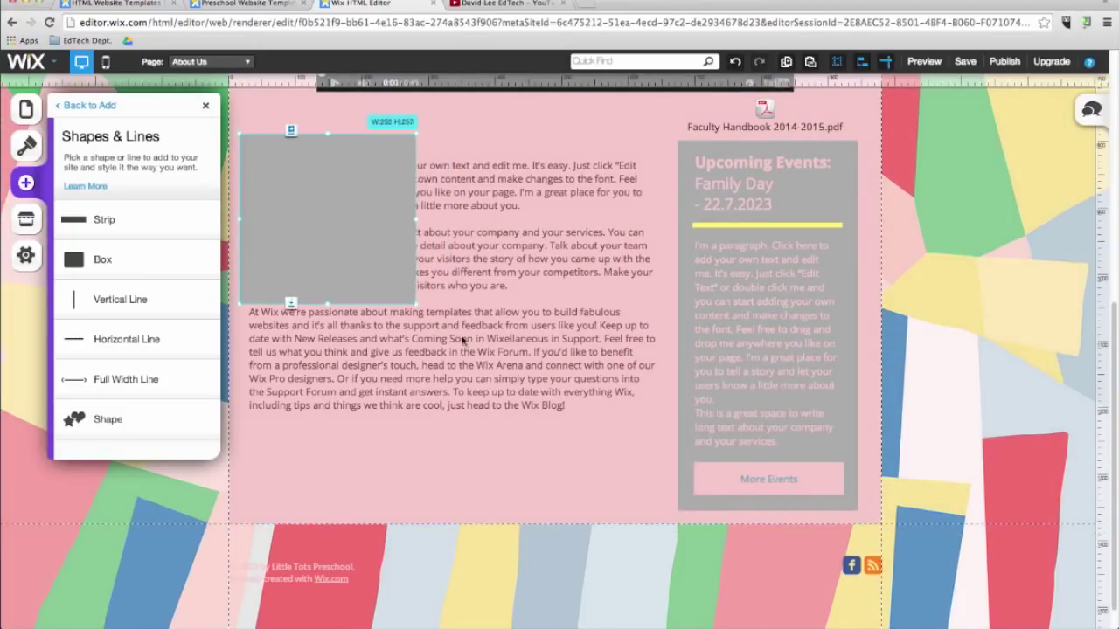
{"action": "mouse_move", "coordinate": [418, 301]}
{"action": "left_mouse_down"}
{"action": "mouse_move", "coordinate": [616, 453]}
{"action": "mouse_move", "coordinate": [664, 449]}
{"action": "left_mouse_up"}
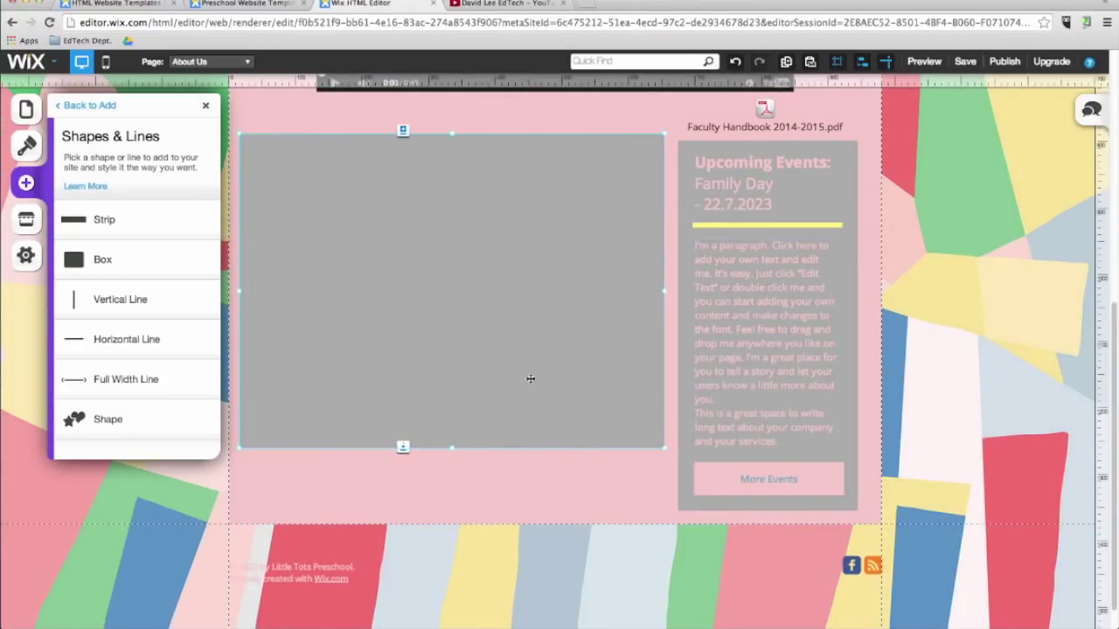
{"action": "right_click", "coordinate": [483, 365]}
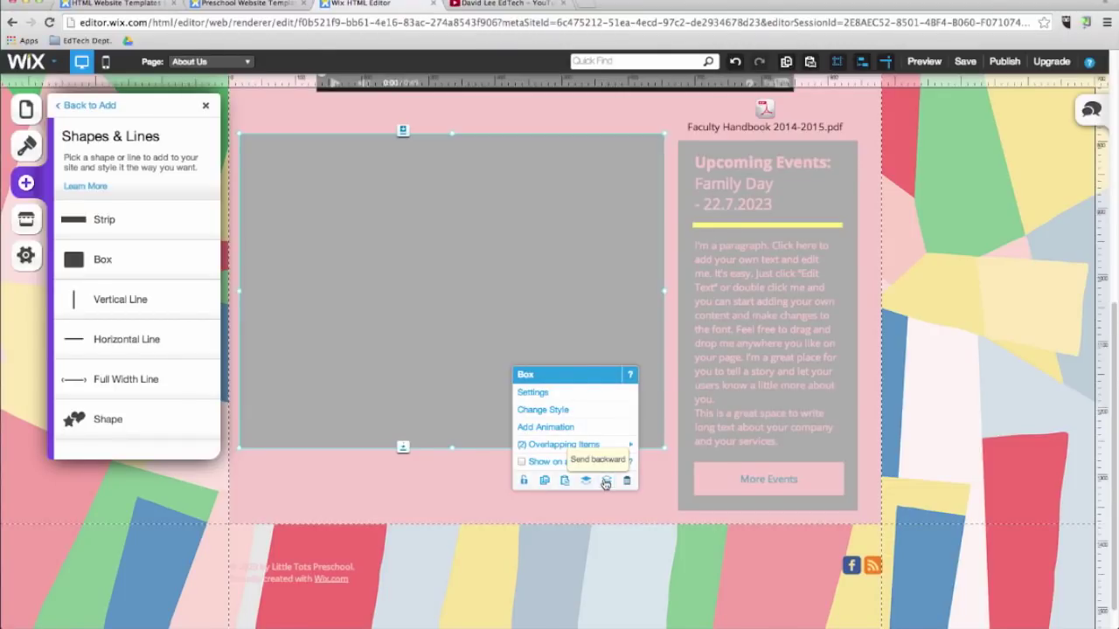
{"action": "left_click", "coordinate": [605, 480]}
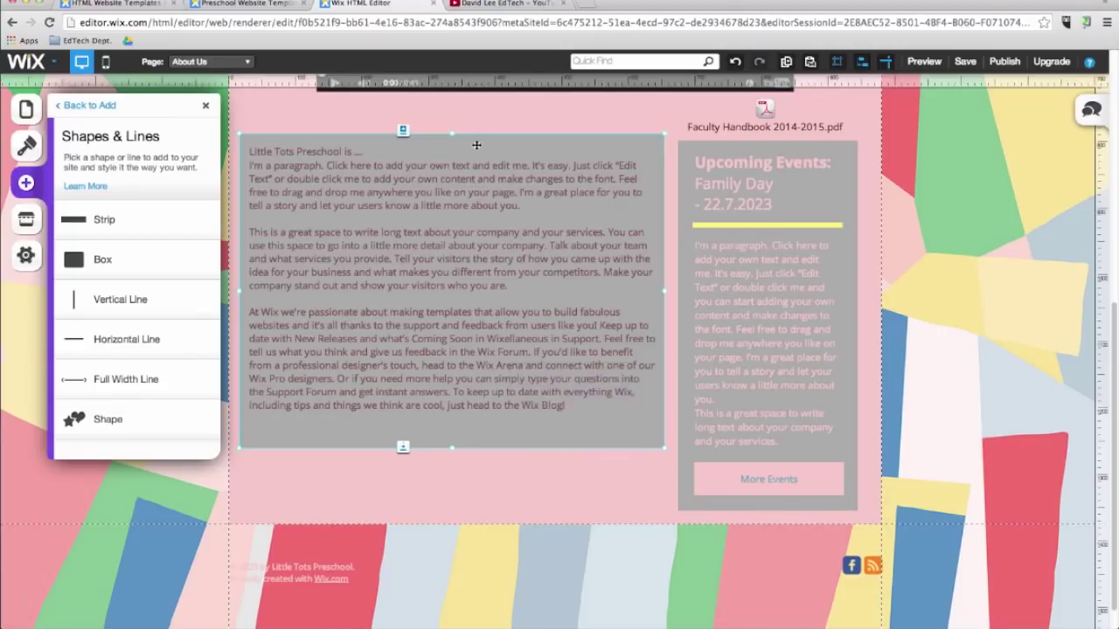
{"action": "left_click_drag", "start_coordinate": [477, 145], "coordinate": [481, 150]}
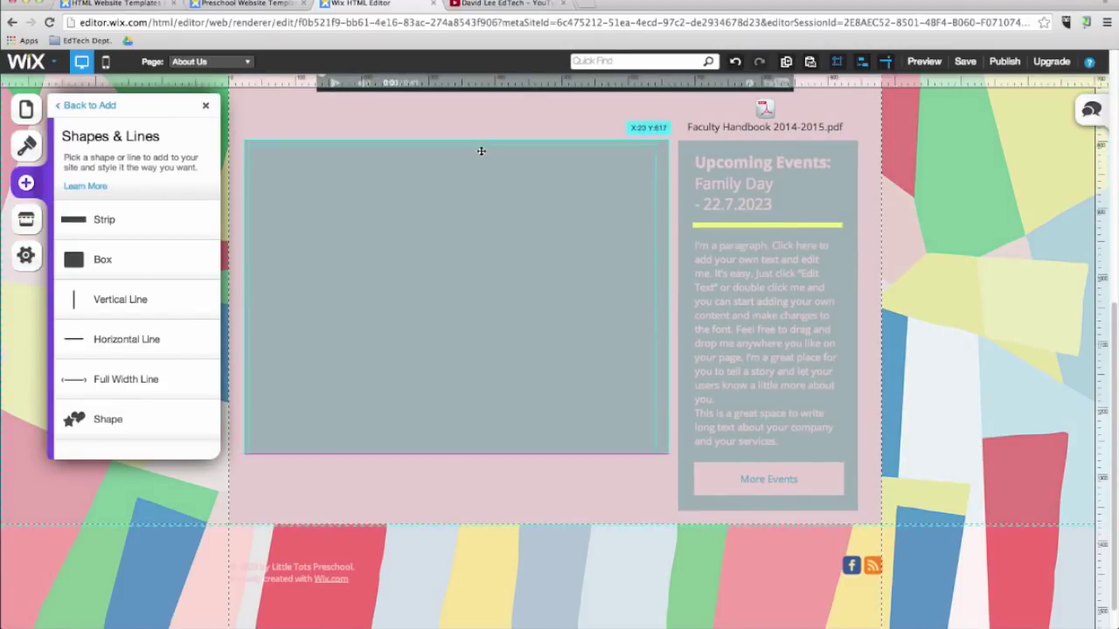
{"action": "left_click_drag", "start_coordinate": [439, 260], "coordinate": [456, 265]}
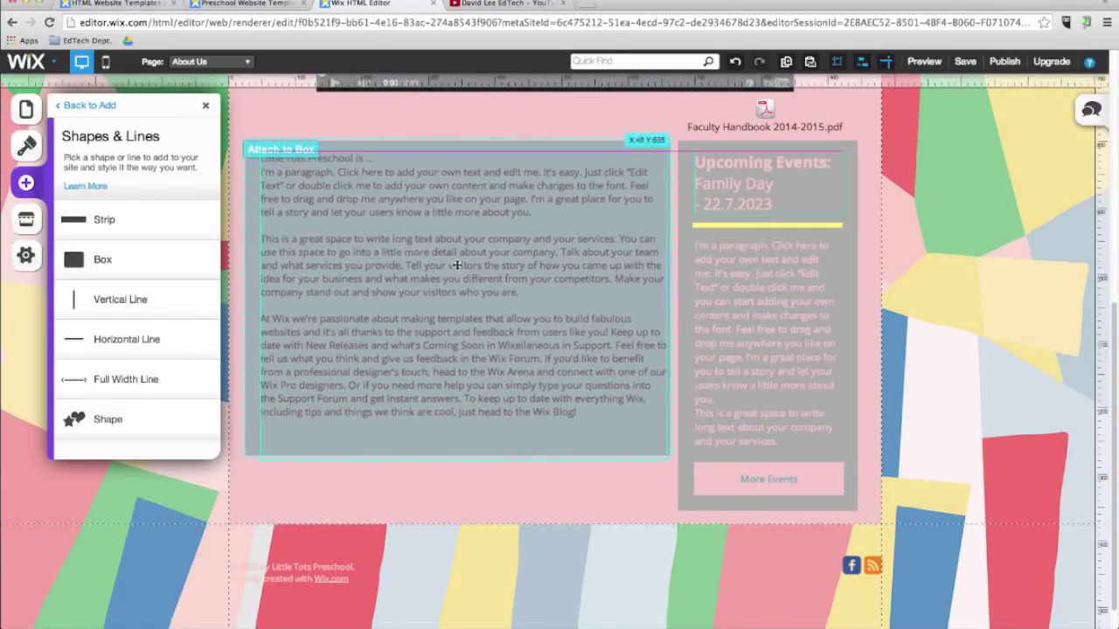
Change the About Us paragraph text colour to white
{"action": "right_click", "coordinate": [480, 261]}
{"action": "left_click", "coordinate": [517, 285]}
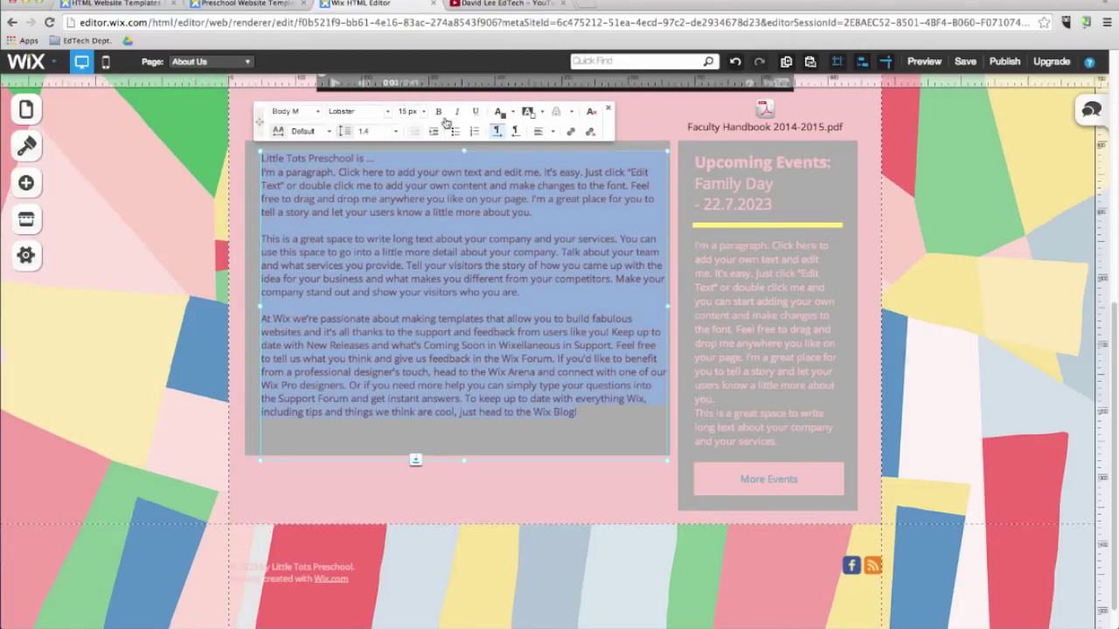
{"action": "left_click", "coordinate": [512, 111]}
{"action": "left_click", "coordinate": [578, 166]}
{"action": "left_click", "coordinate": [474, 512]}
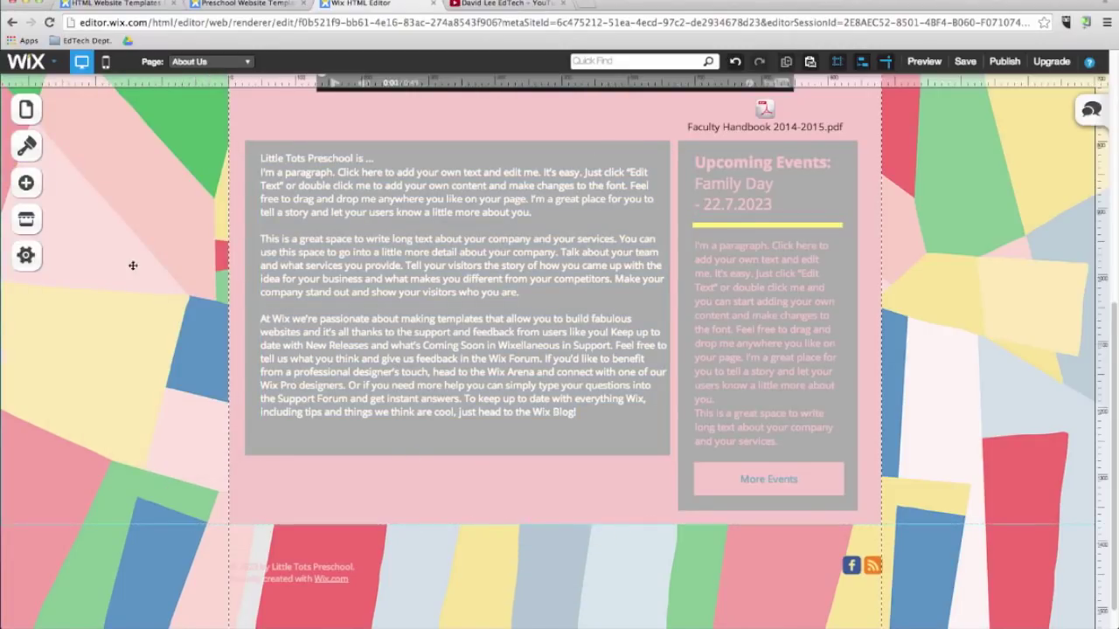
{"action": "scroll", "coordinate": [169, 225], "scroll_direction": "up", "scroll_amount": 5}
Add an arrow image button at the top right linking to the News & Events page
{"action": "left_click", "coordinate": [26, 182]}
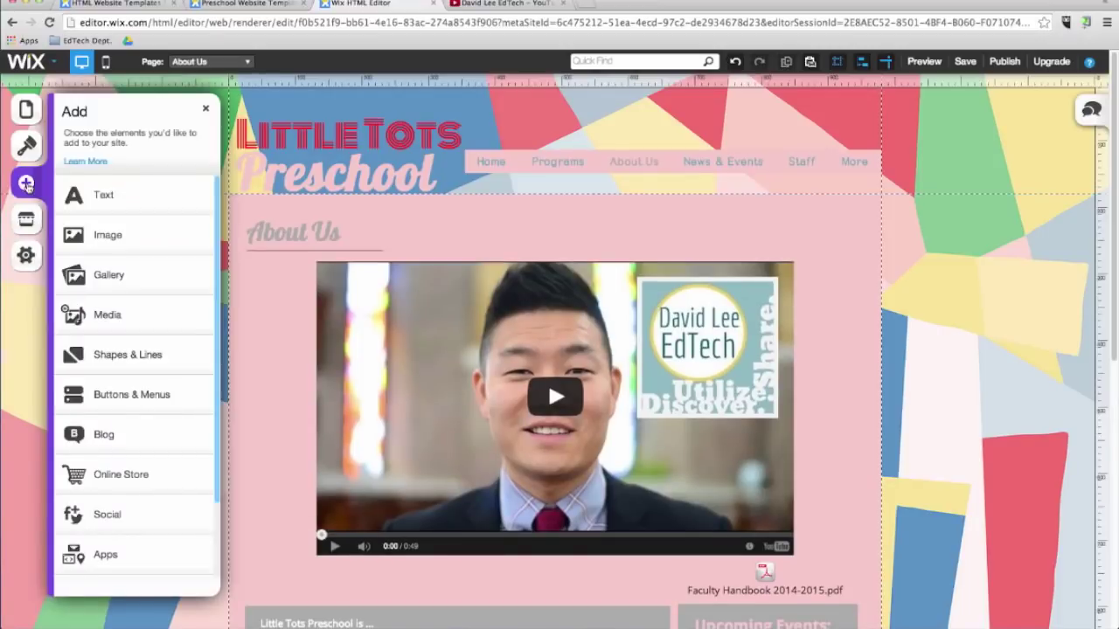
{"action": "left_click", "coordinate": [131, 400]}
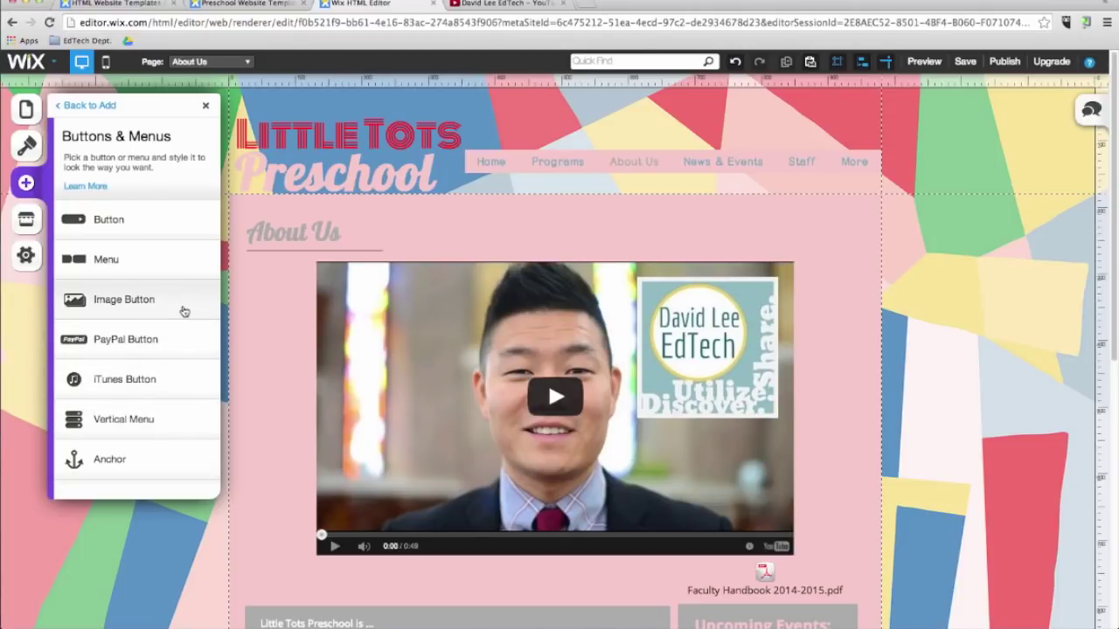
{"action": "mouse_move", "coordinate": [184, 311]}
{"action": "left_mouse_down"}
{"action": "mouse_move", "coordinate": [836, 243]}
{"action": "mouse_move", "coordinate": [846, 231]}
{"action": "left_mouse_up"}
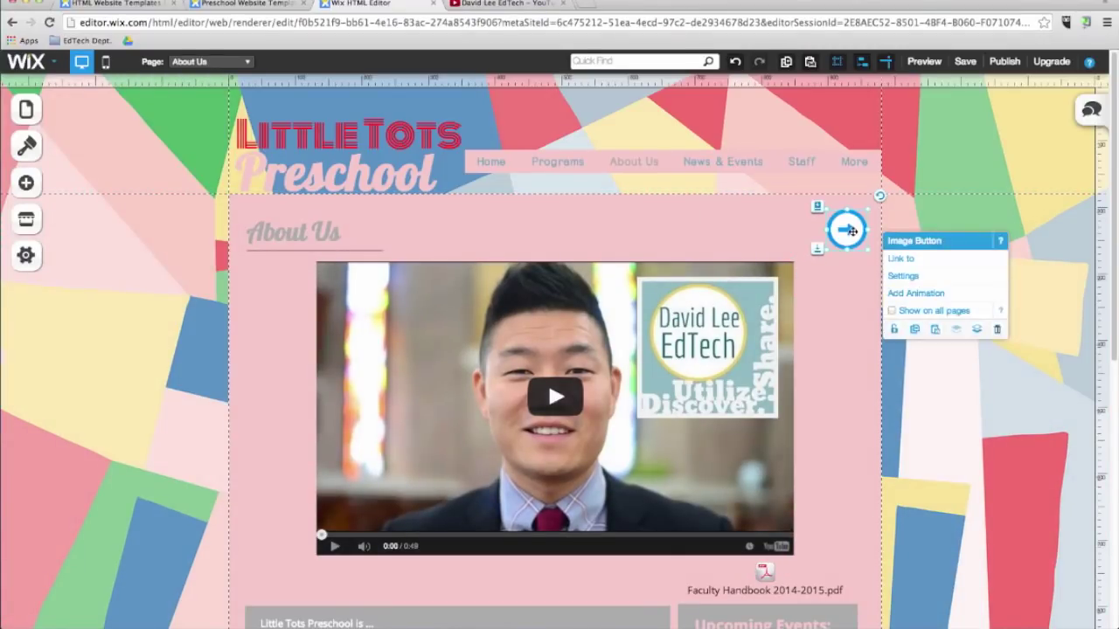
{"action": "left_click", "coordinate": [901, 260]}
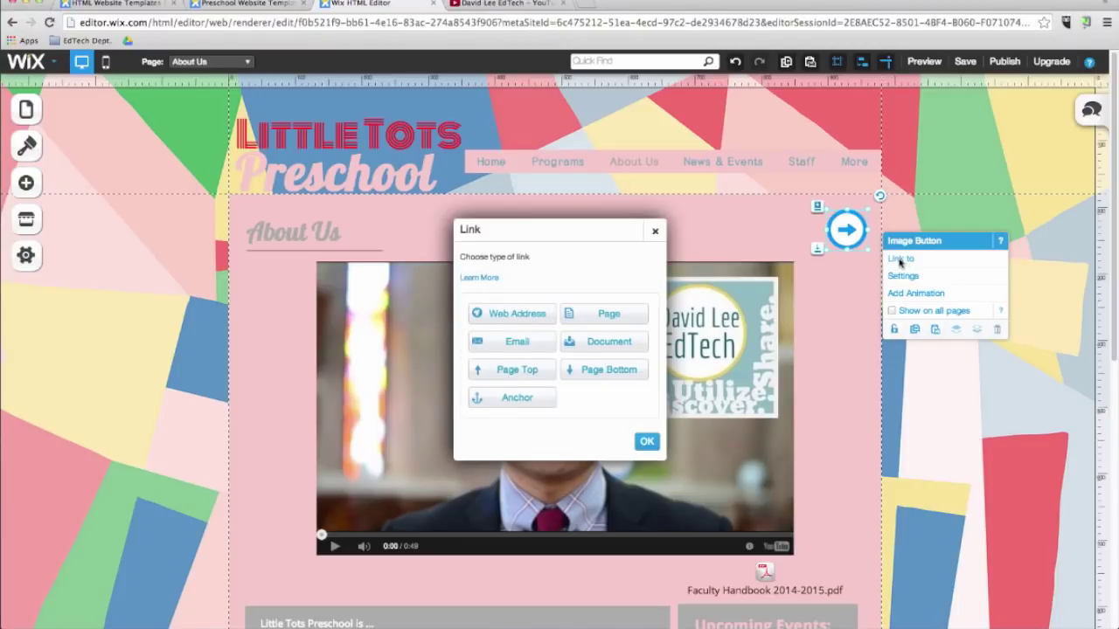
{"action": "left_click", "coordinate": [628, 318]}
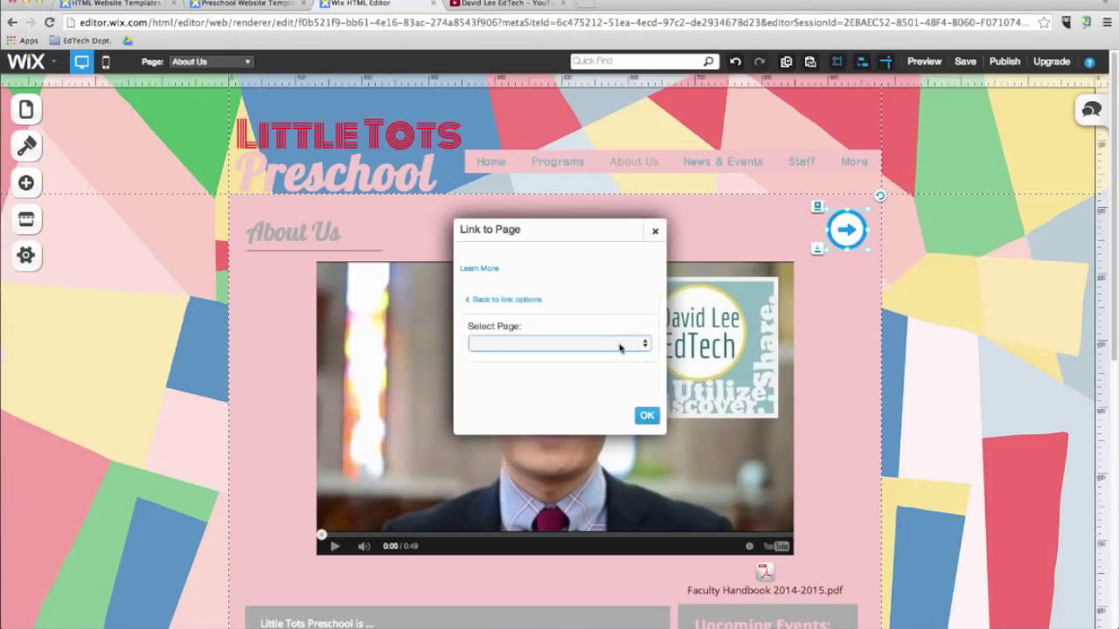
{"action": "left_click", "coordinate": [620, 345]}
{"action": "left_click", "coordinate": [603, 404]}
{"action": "left_click", "coordinate": [646, 415]}
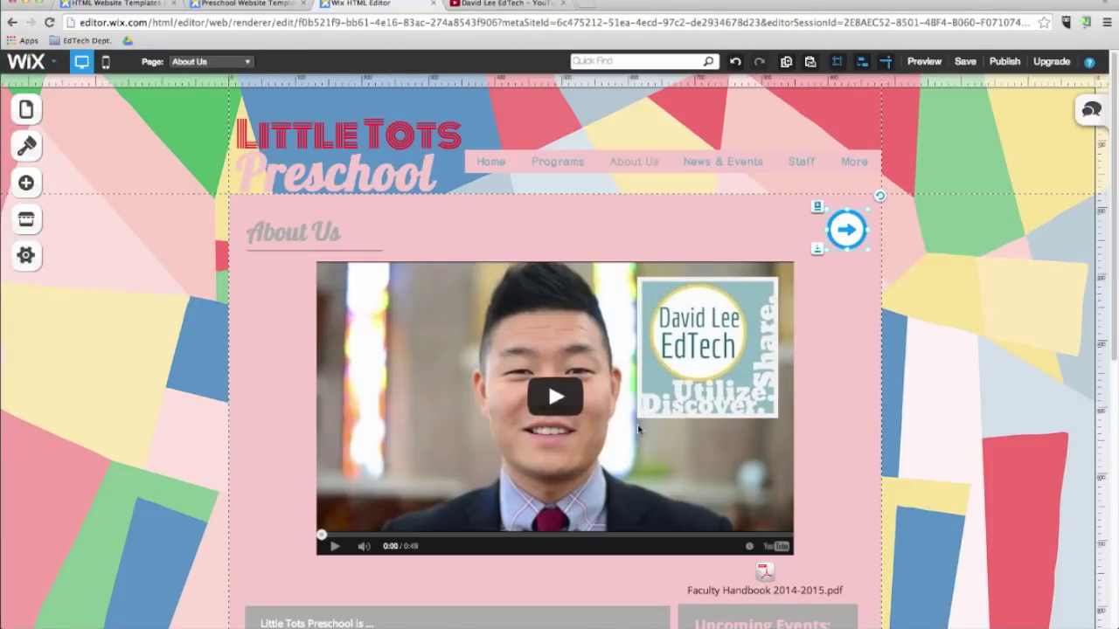
Preview the site, test the arrow opens News & Events, and return to editing
{"action": "left_click", "coordinate": [924, 61]}
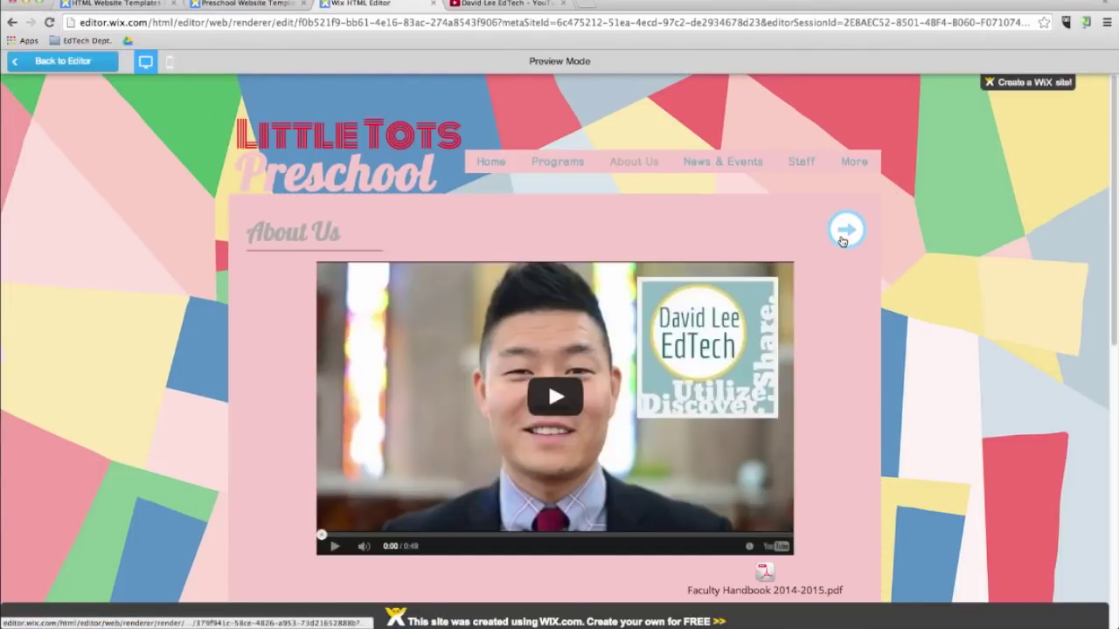
{"action": "left_click", "coordinate": [843, 234]}
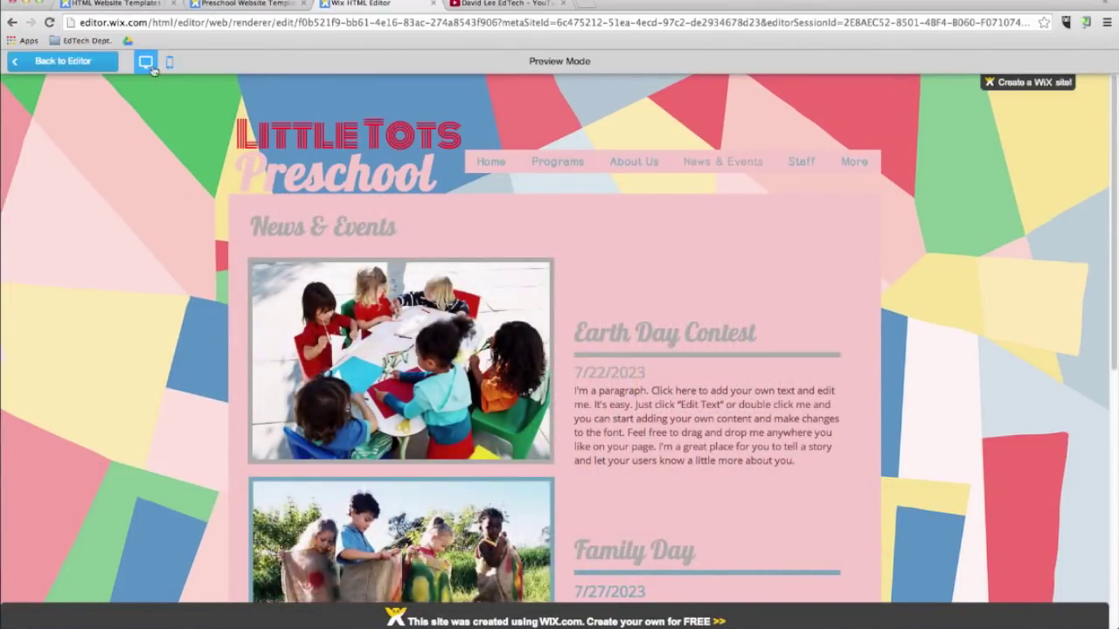
{"action": "left_click", "coordinate": [63, 61]}
Create a blank page named 'Blog' and move it above Contact in the page order
{"action": "left_click", "coordinate": [26, 109]}
{"action": "left_click", "coordinate": [183, 451]}
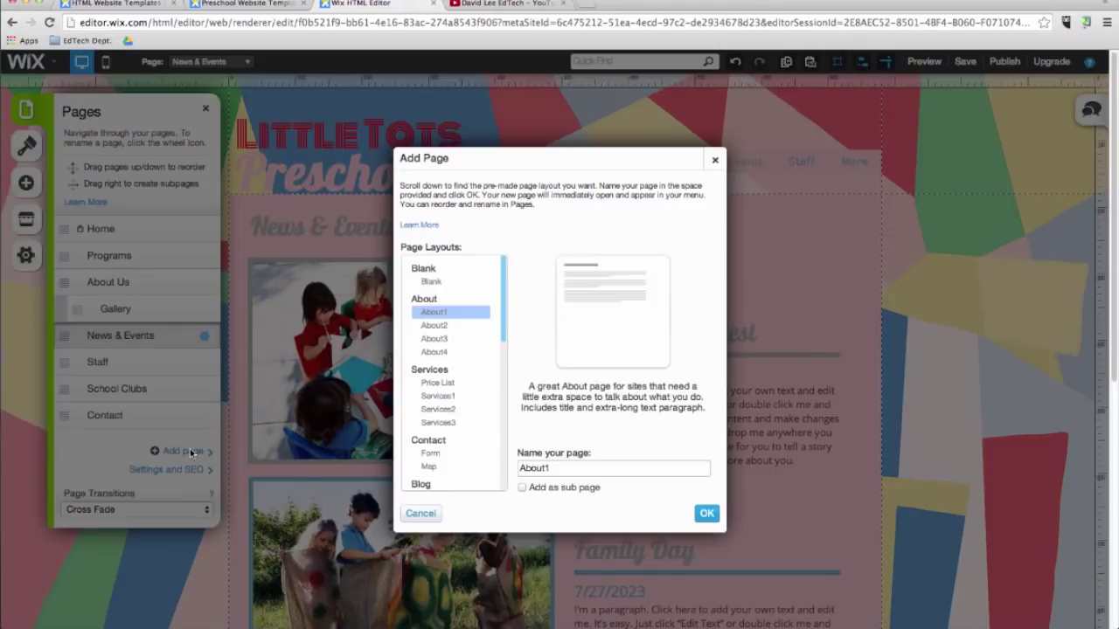
{"action": "left_click", "coordinate": [430, 282]}
{"action": "double_click", "coordinate": [529, 468]}
{"action": "type", "text": "Blog"}
{"action": "left_click", "coordinate": [707, 514]}
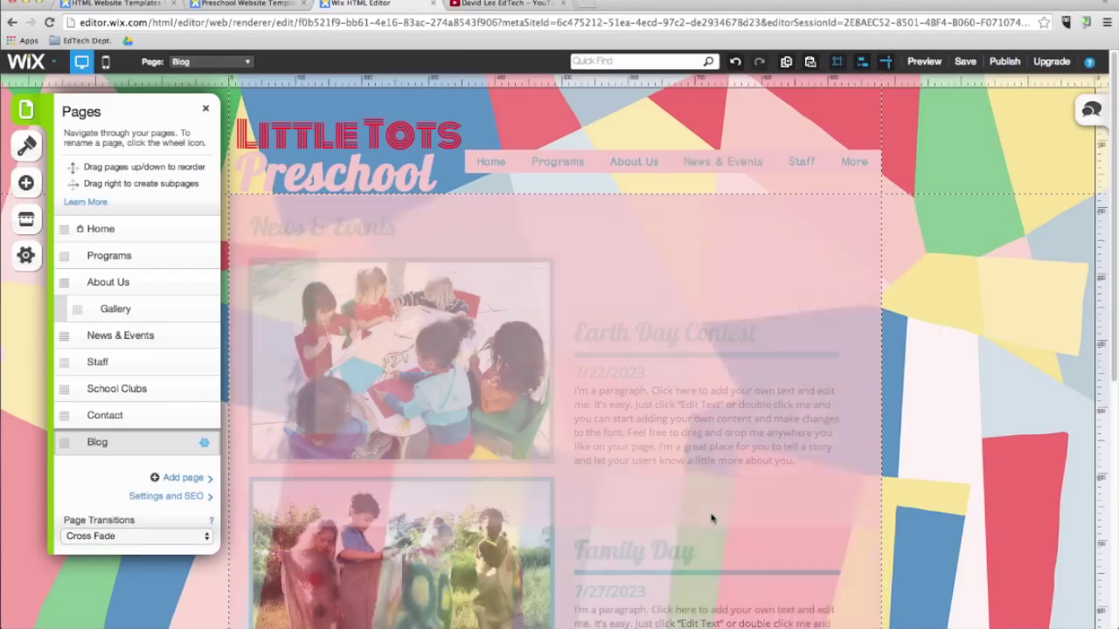
{"action": "left_click_drag", "start_coordinate": [106, 442], "coordinate": [104, 417]}
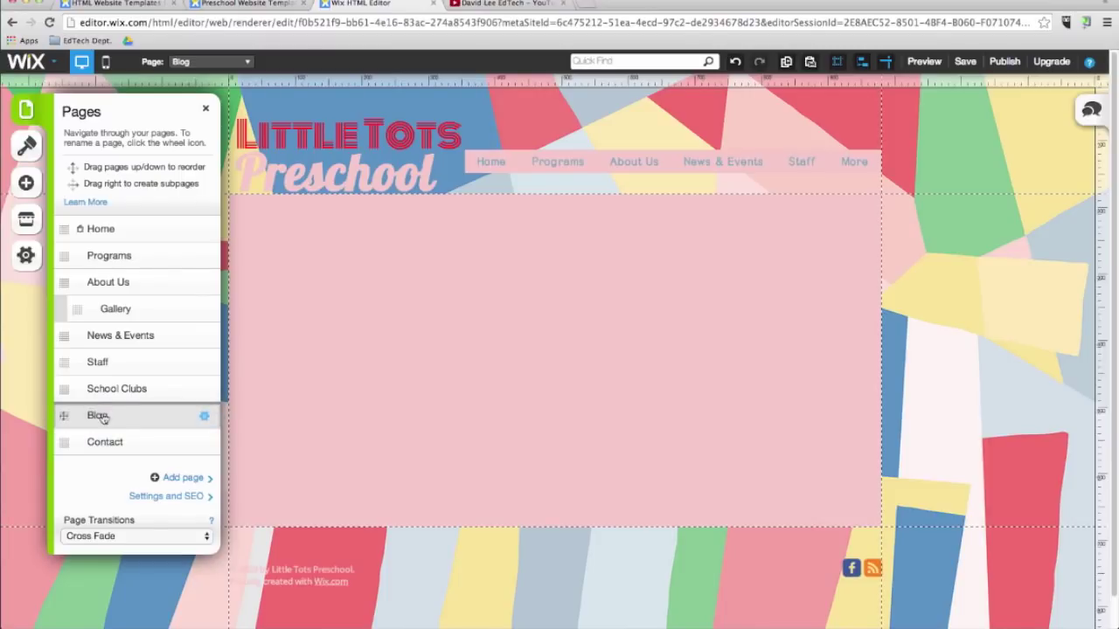
Add a blog to the Blog page and list its published posts
{"action": "left_click", "coordinate": [25, 183]}
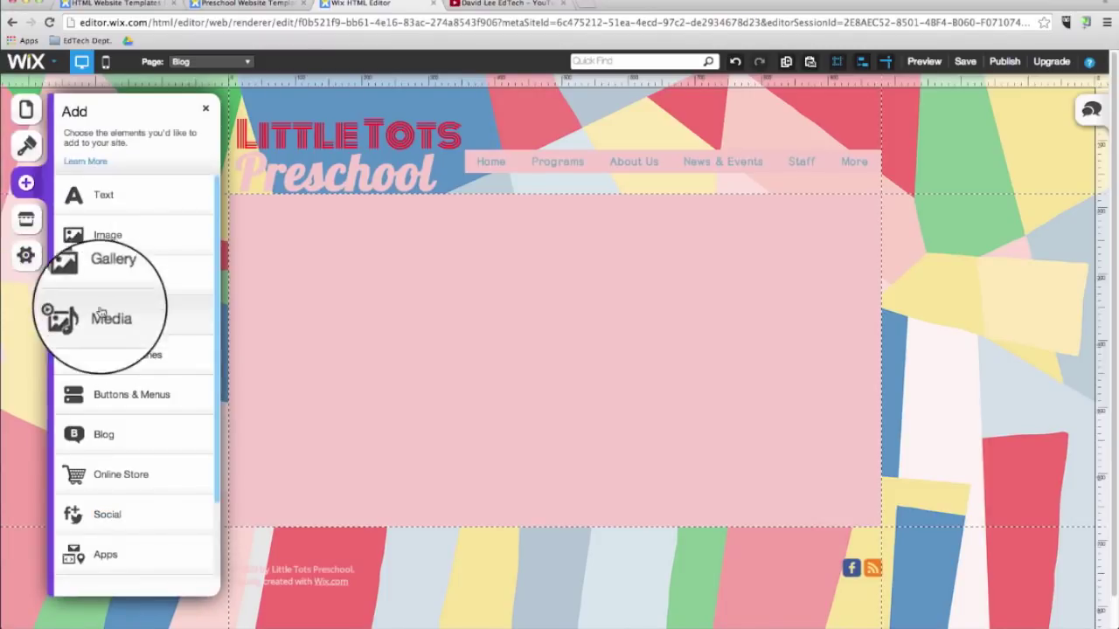
{"action": "left_click", "coordinate": [120, 430]}
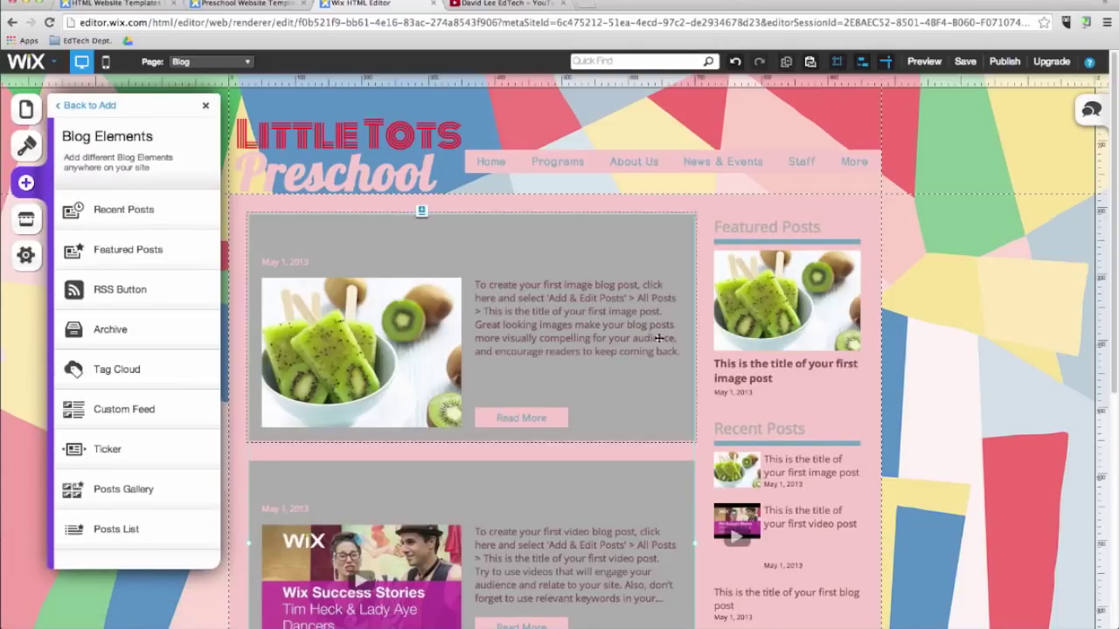
{"action": "left_click", "coordinate": [414, 241]}
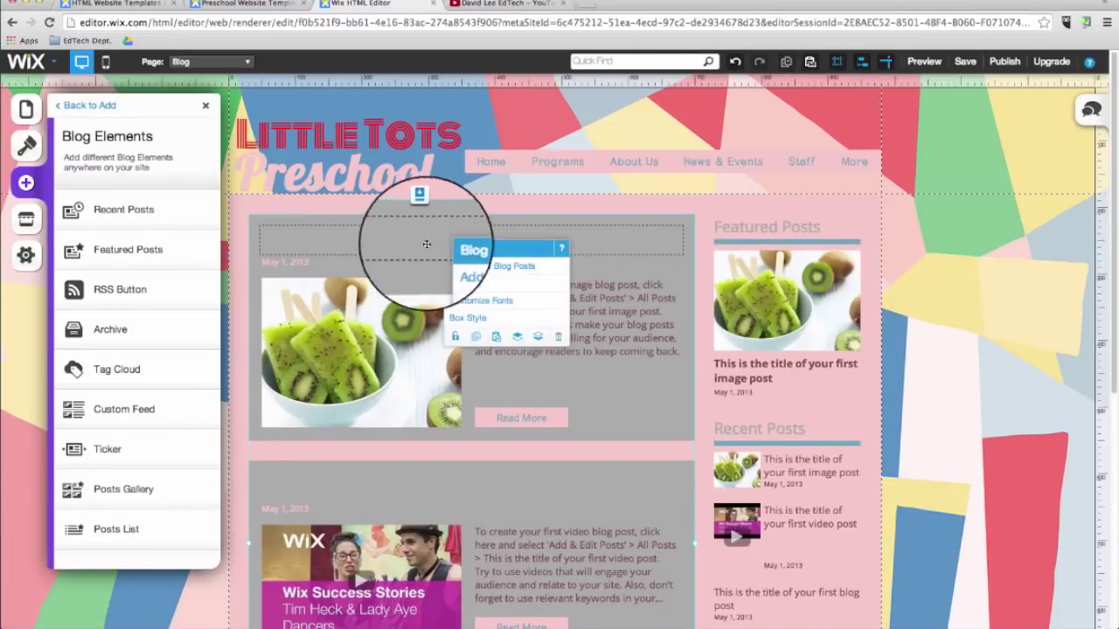
{"action": "left_click", "coordinate": [476, 269]}
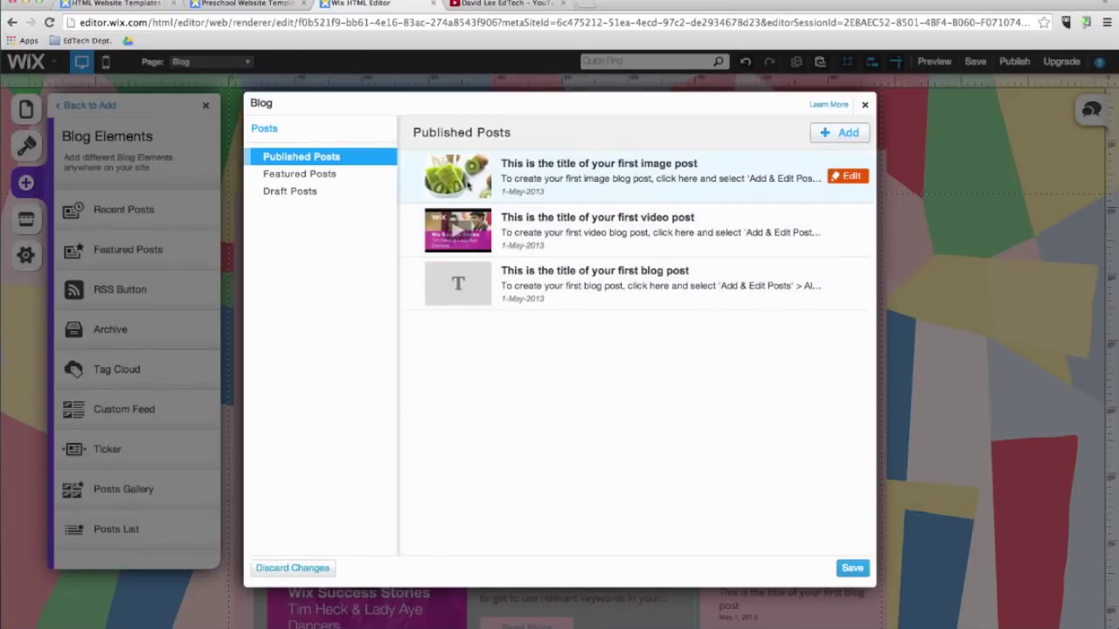
Replace the first image post's picture with the Black Robot stock photo
{"action": "left_click", "coordinate": [842, 177]}
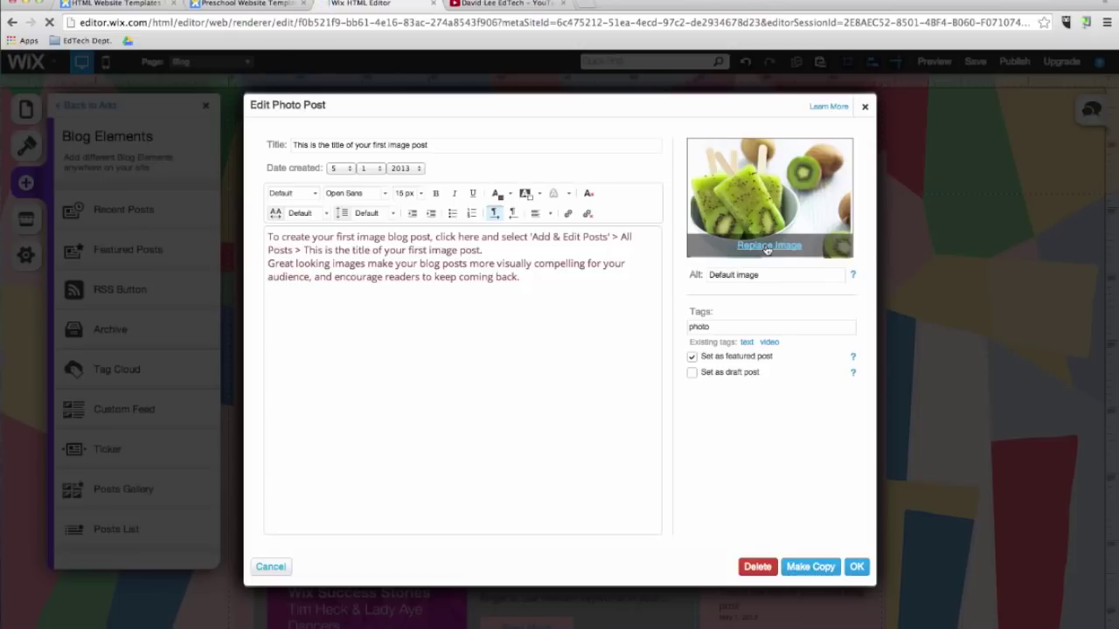
{"action": "left_click", "coordinate": [767, 247]}
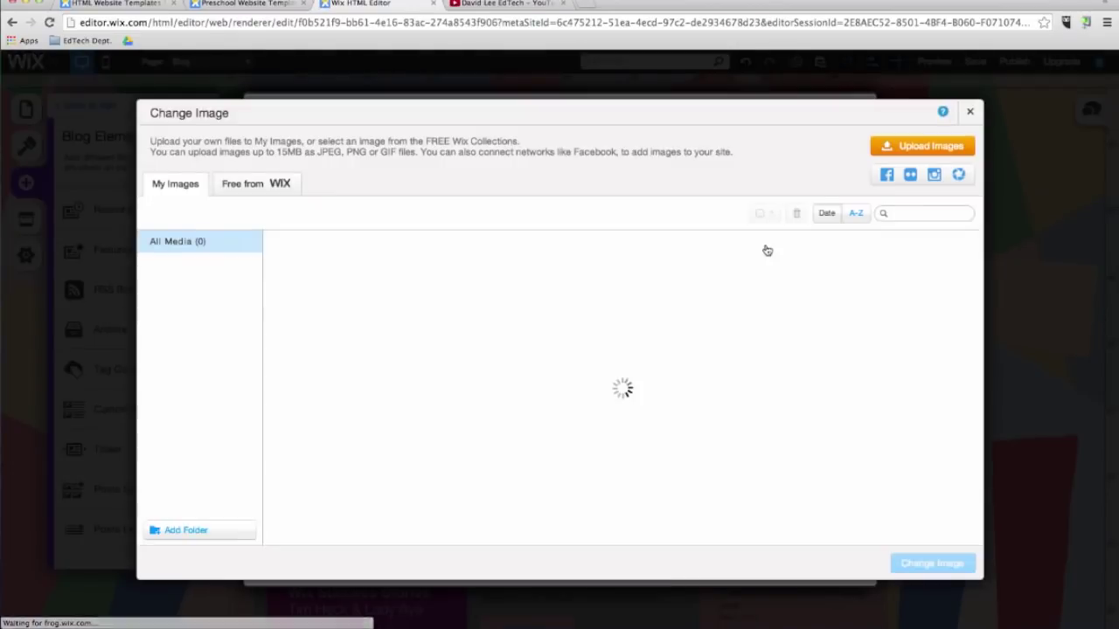
{"action": "left_click", "coordinate": [256, 183]}
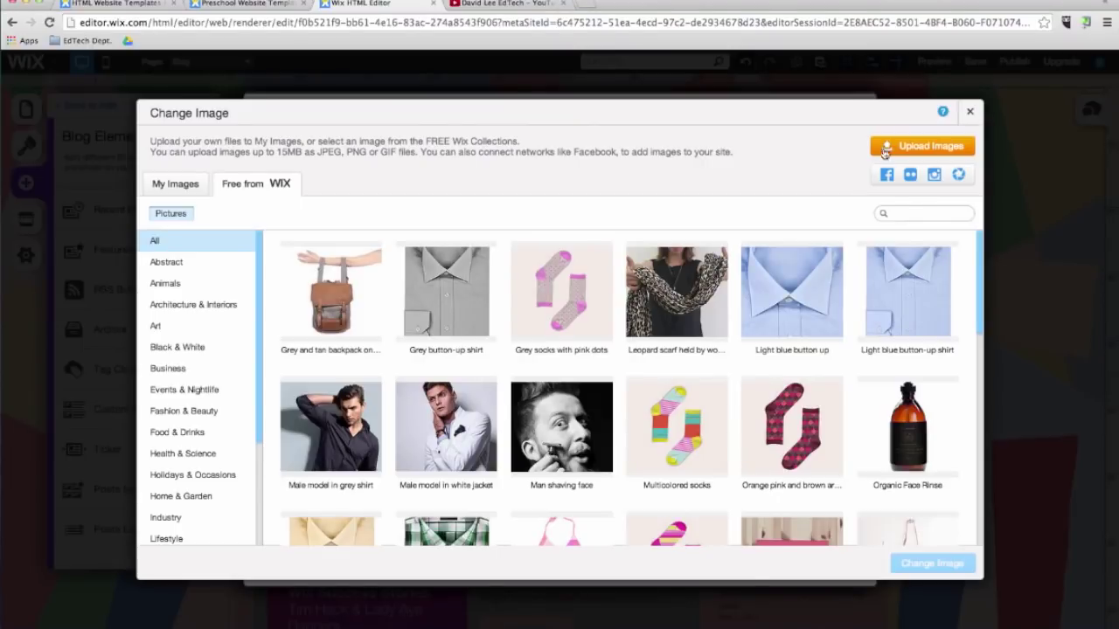
{"action": "left_click", "coordinate": [910, 215]}
{"action": "type", "text": "children"}
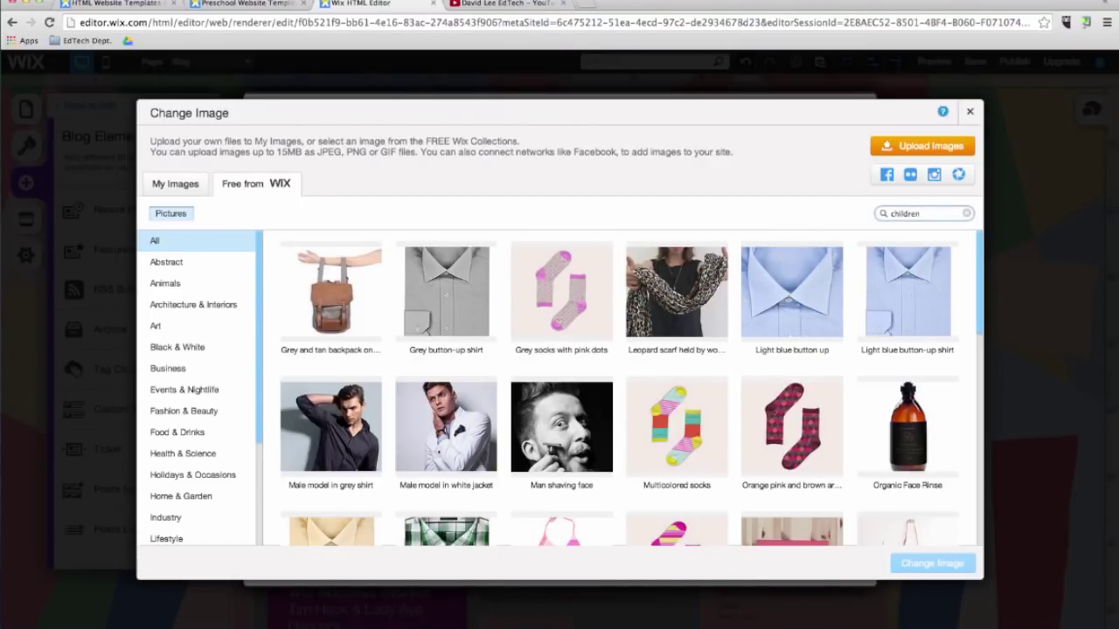
{"action": "key", "text": "Return"}
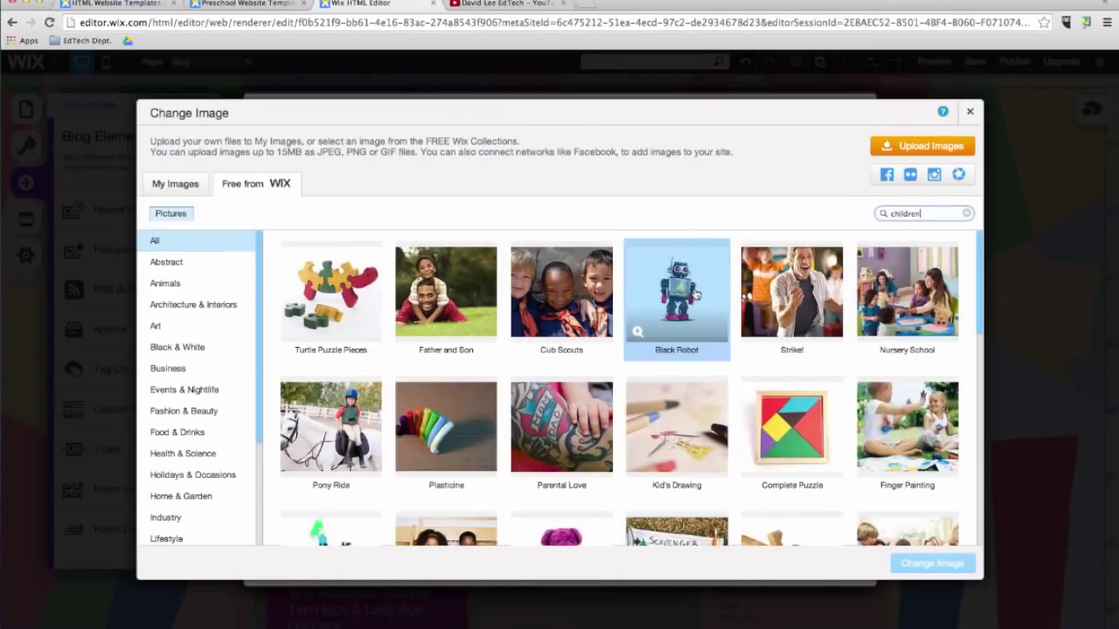
{"action": "left_click", "coordinate": [696, 296]}
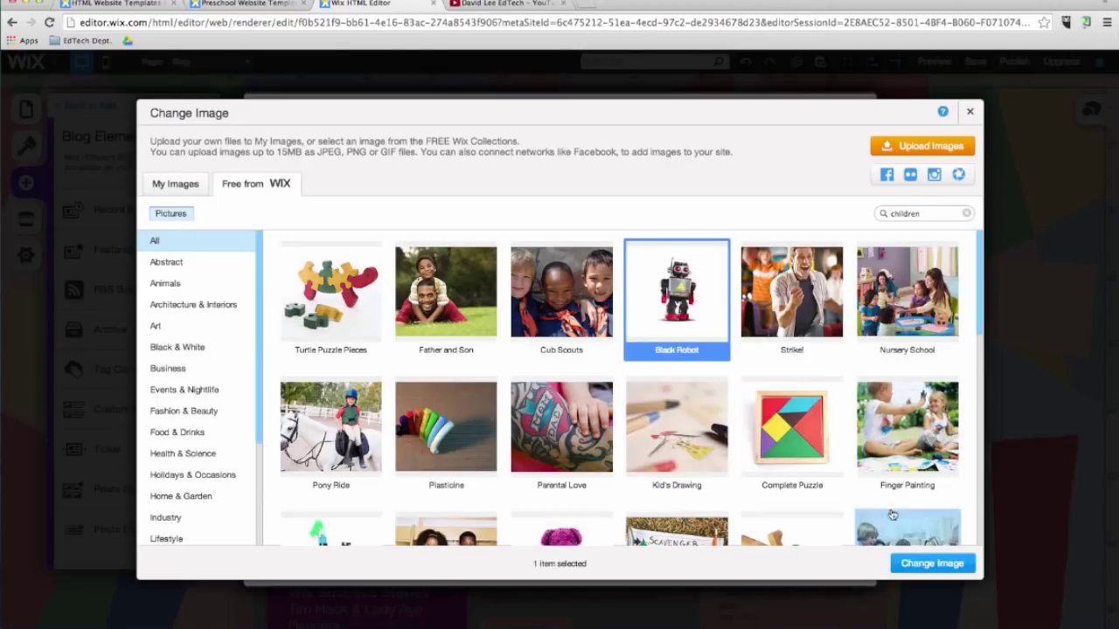
{"action": "left_click", "coordinate": [933, 563]}
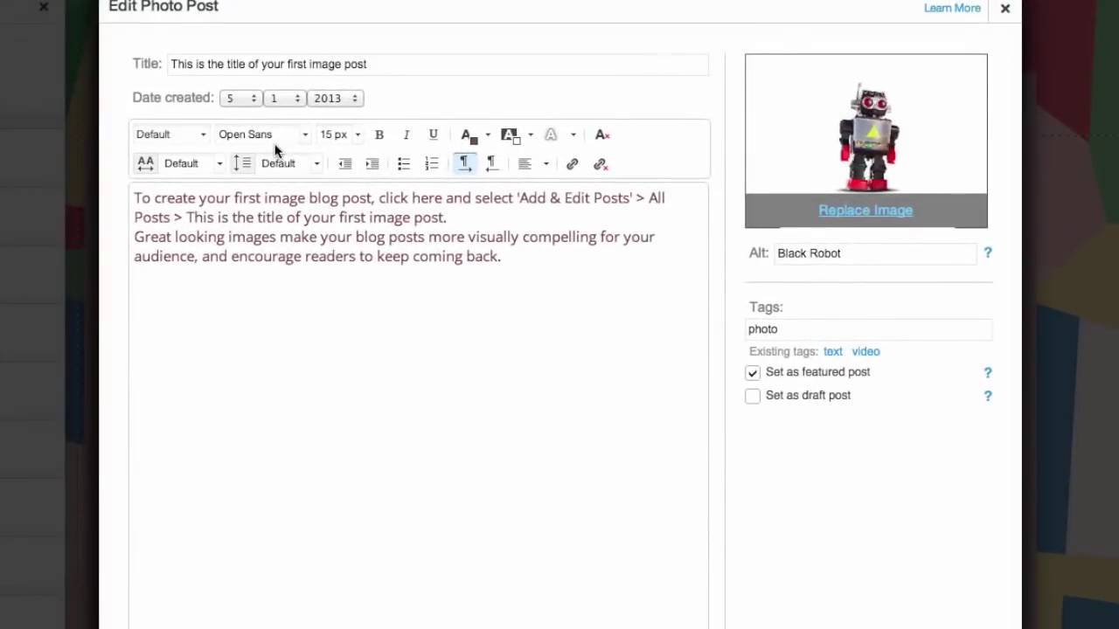
Retitle the post 'Robotics Club', replace its body with the club description, and save
{"action": "triple_click", "coordinate": [309, 64]}
{"action": "type", "text": "Robotics Club"}
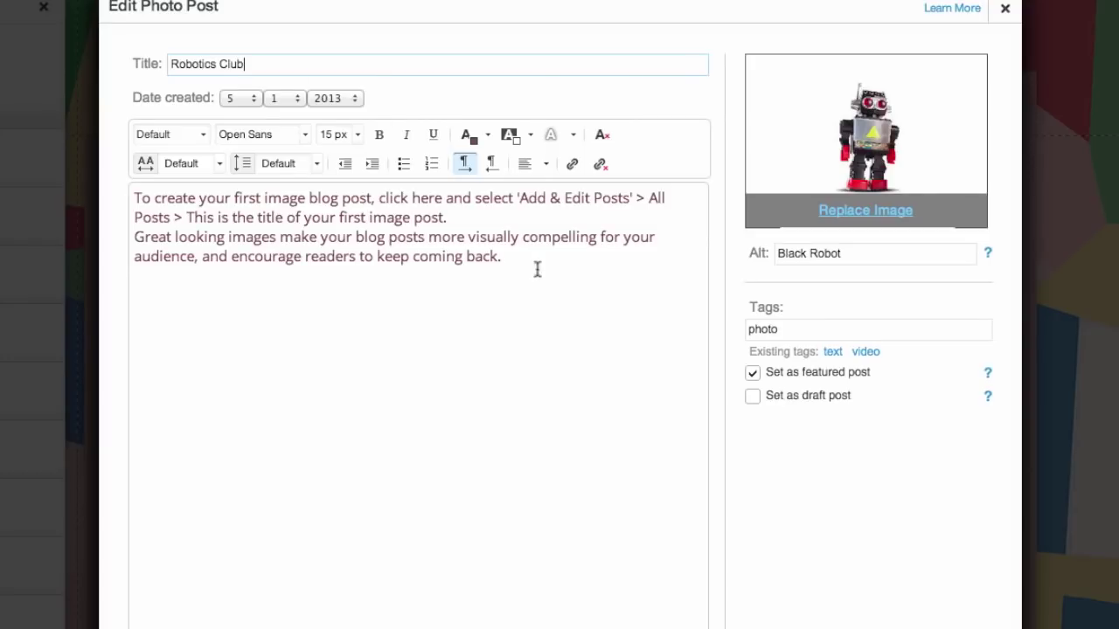
{"action": "left_click_drag", "start_coordinate": [537, 267], "coordinate": [202, 179]}
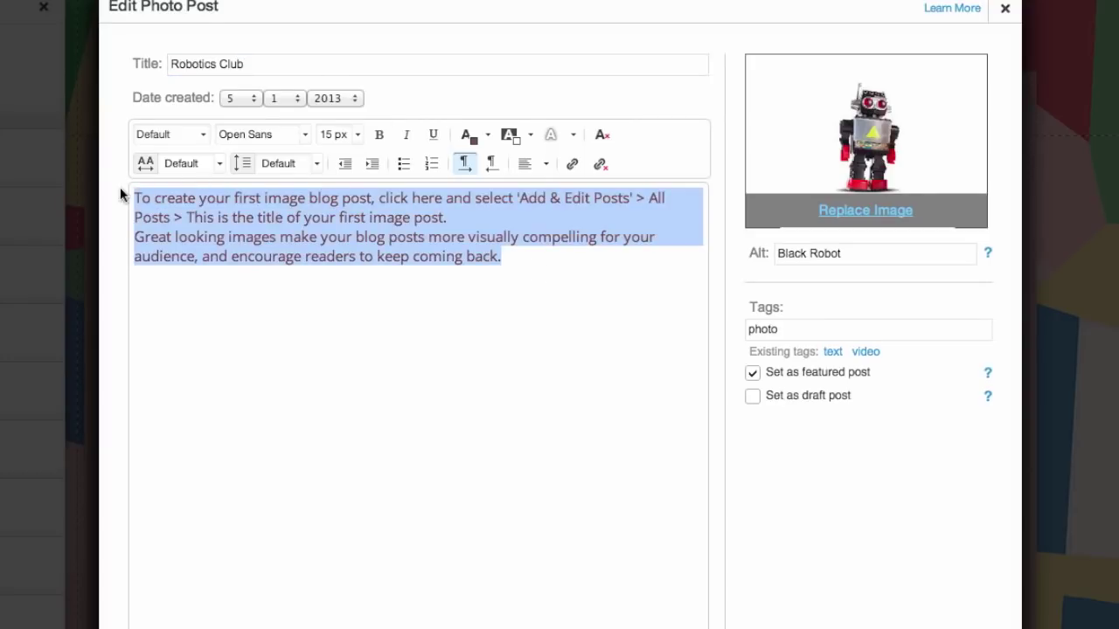
{"action": "type", "text": "This week we will start our robotic"}
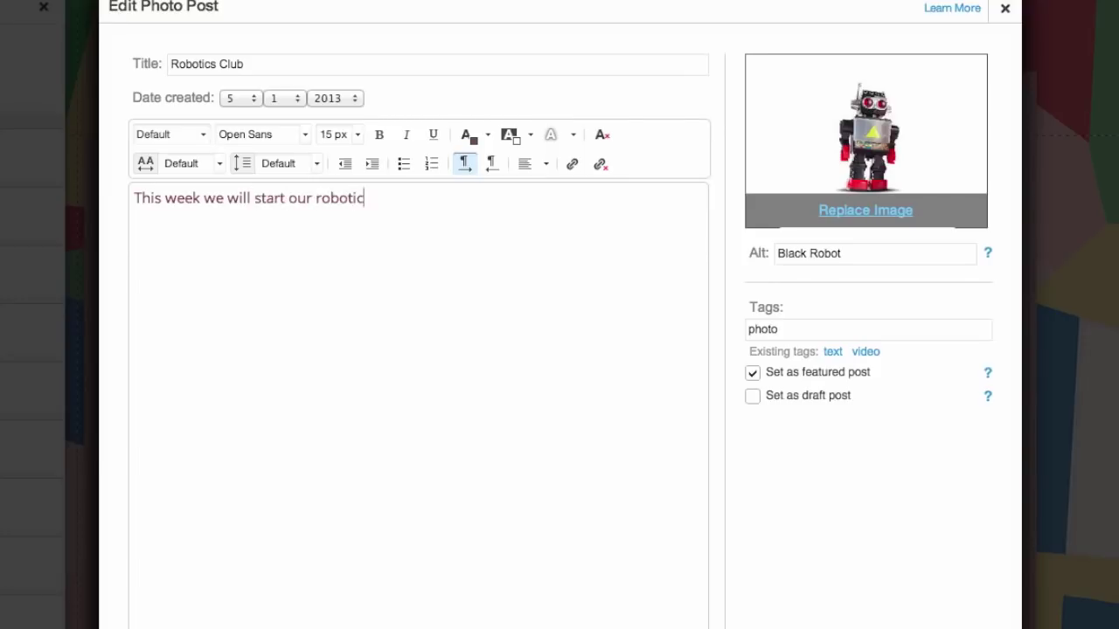
{"action": "type", "text": "s club. Students will learn about the design process and "}
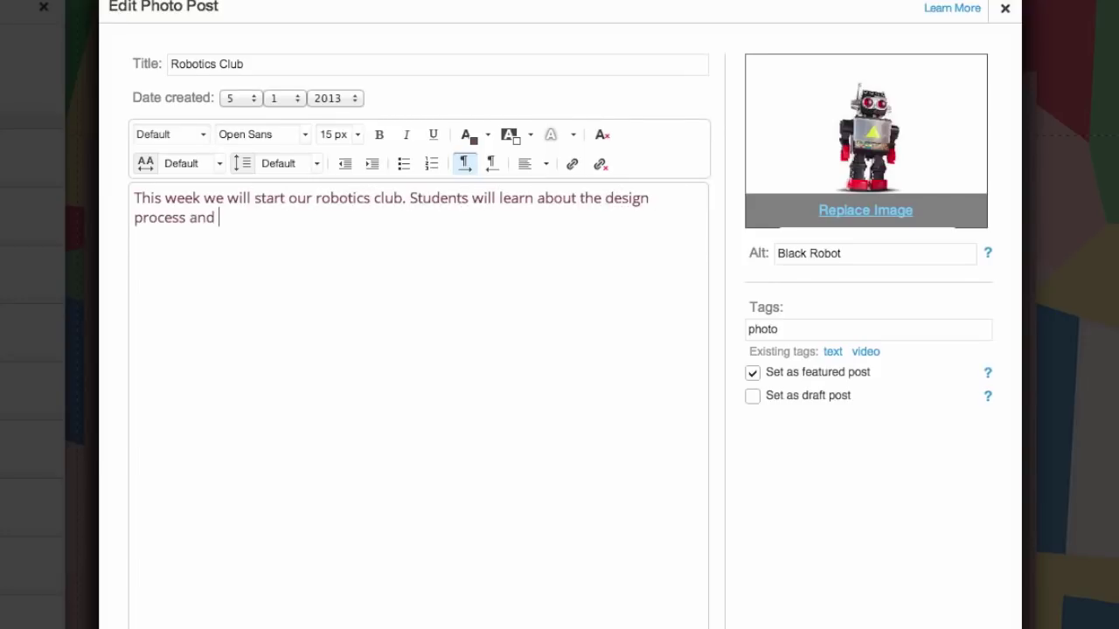
{"action": "type", "text": "how to create a prototype for a specific problem."}
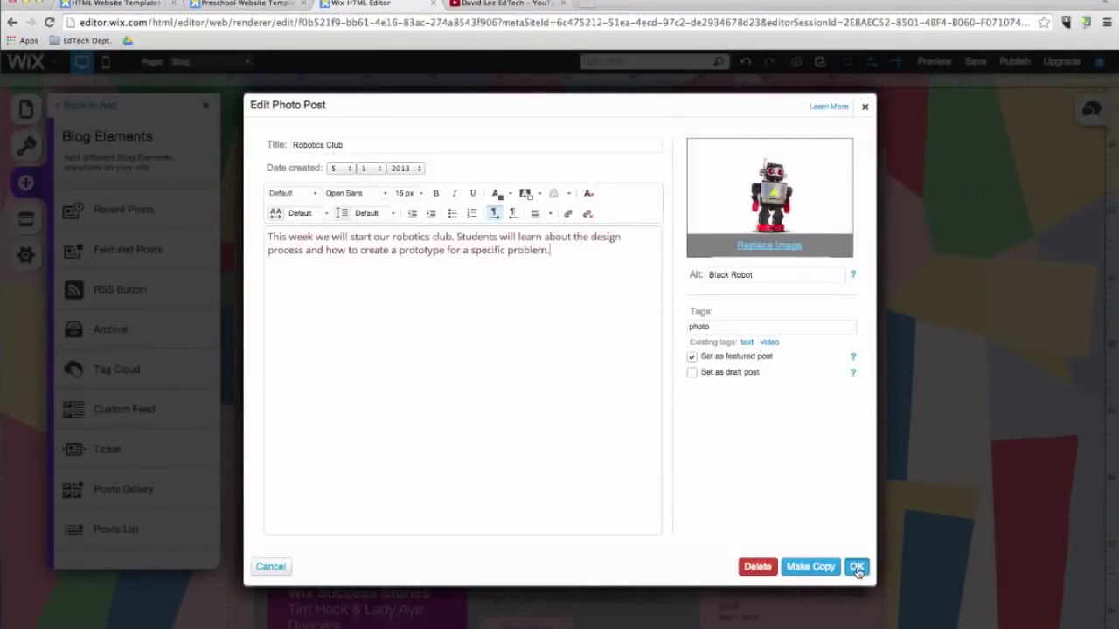
{"action": "left_click", "coordinate": [857, 567]}
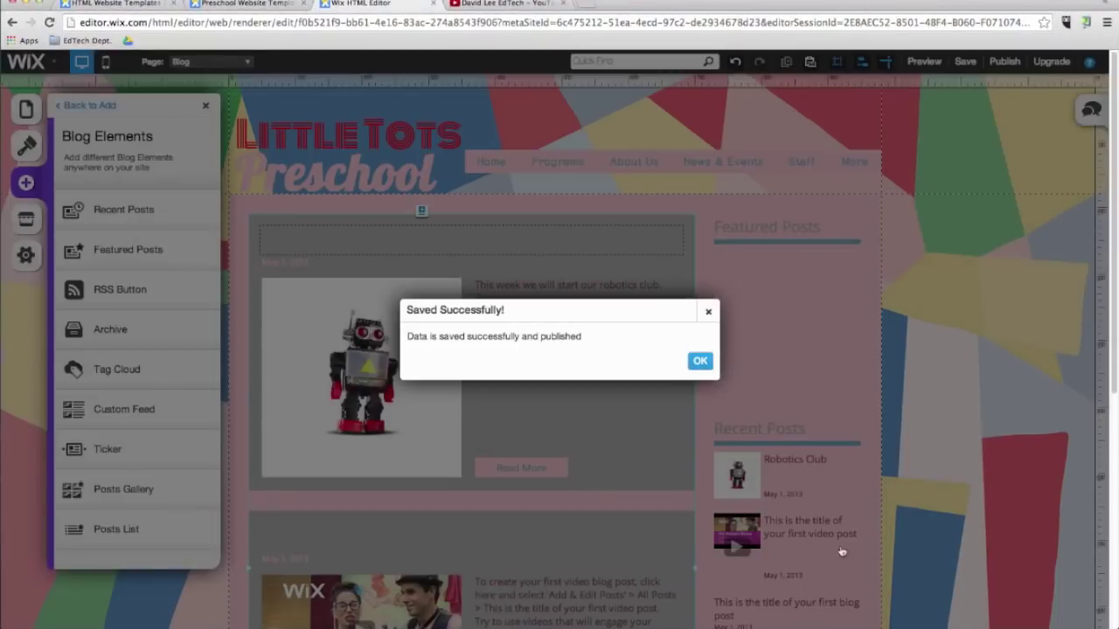
{"action": "left_click", "coordinate": [699, 359]}
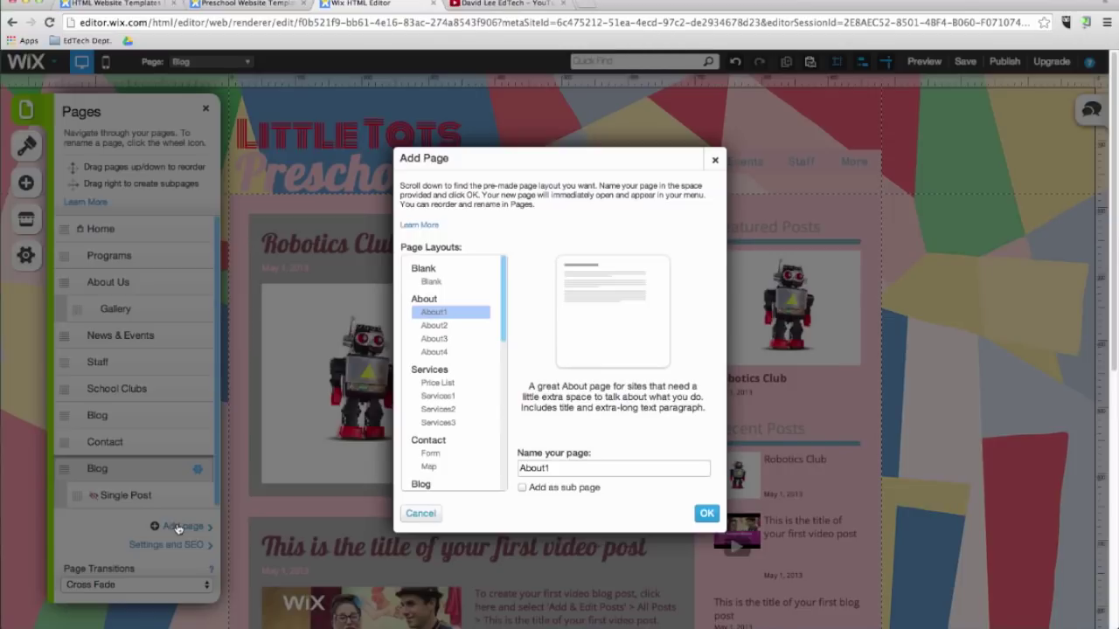
Create a new blank page named 'Store'
{"action": "scroll", "coordinate": [452, 472], "scroll_direction": "down", "scroll_amount": 3}
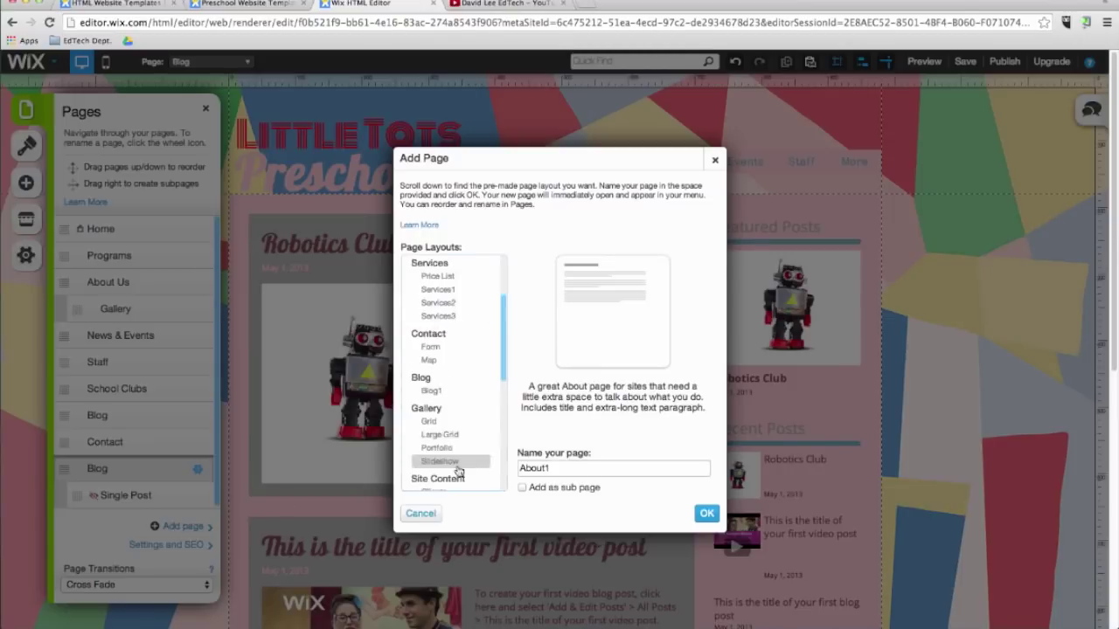
{"action": "scroll", "coordinate": [442, 450], "scroll_direction": "down", "scroll_amount": 5}
{"action": "scroll", "coordinate": [450, 376], "scroll_direction": "up", "scroll_amount": 5}
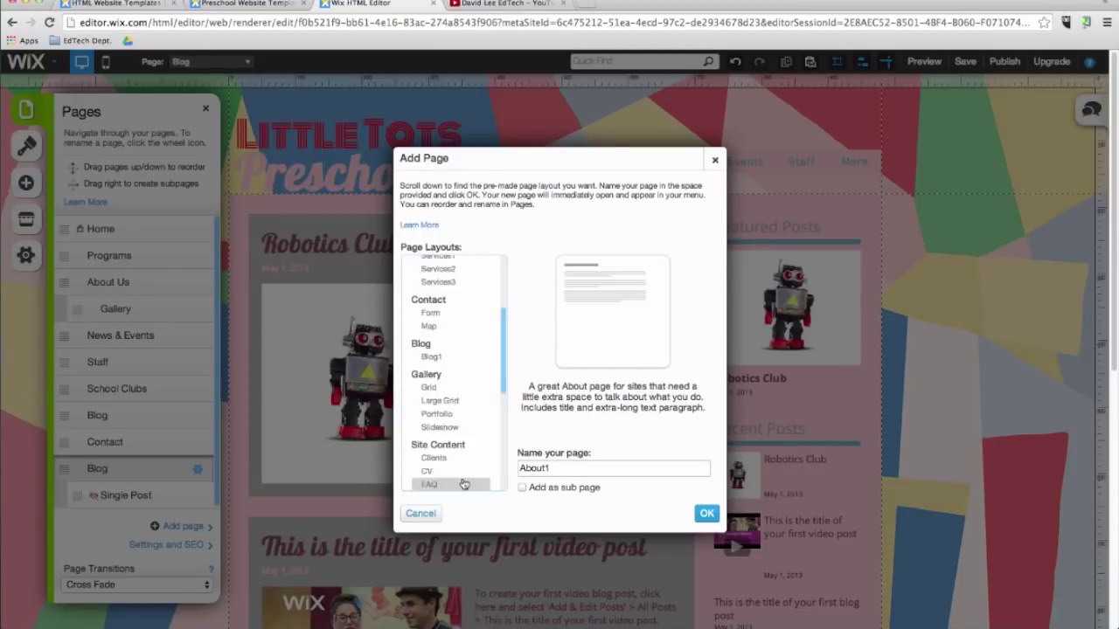
{"action": "scroll", "coordinate": [450, 375], "scroll_direction": "up", "scroll_amount": 5}
{"action": "left_click", "coordinate": [431, 281]}
{"action": "type", "text": "Store"}
{"action": "left_click", "coordinate": [706, 513]}
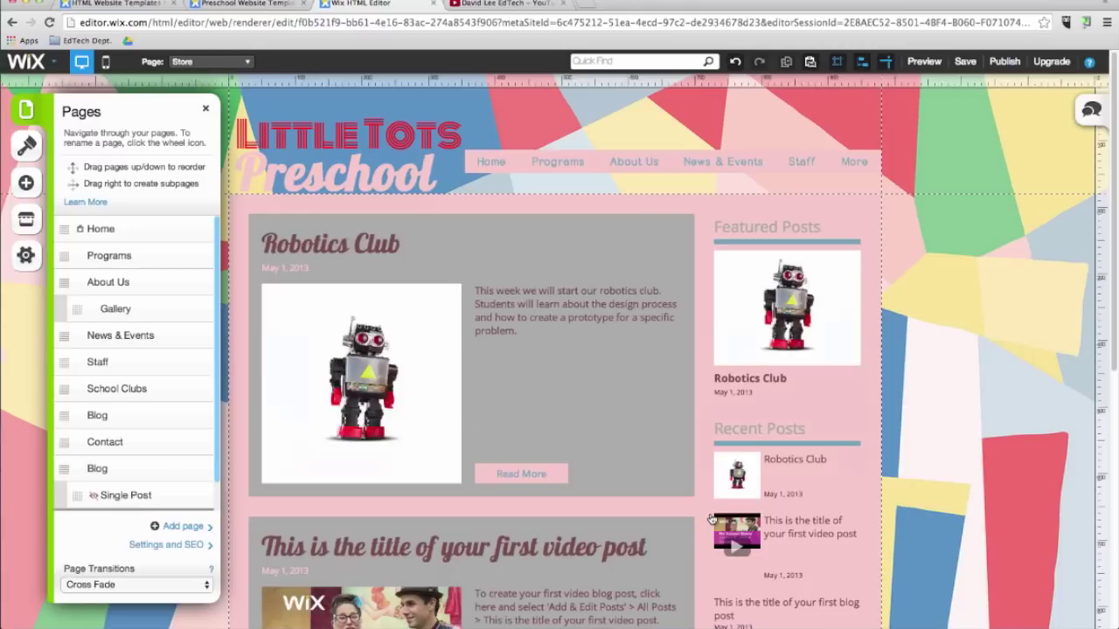
Add a product gallery at the Store page's left edge and open its store management
{"action": "left_click", "coordinate": [26, 185]}
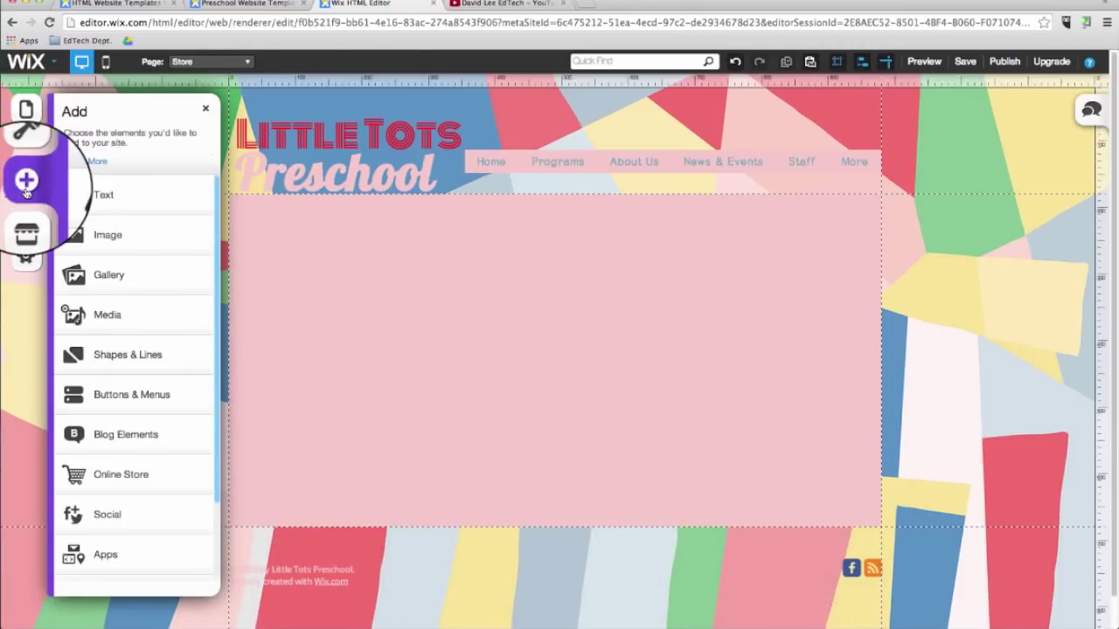
{"action": "left_click", "coordinate": [125, 473]}
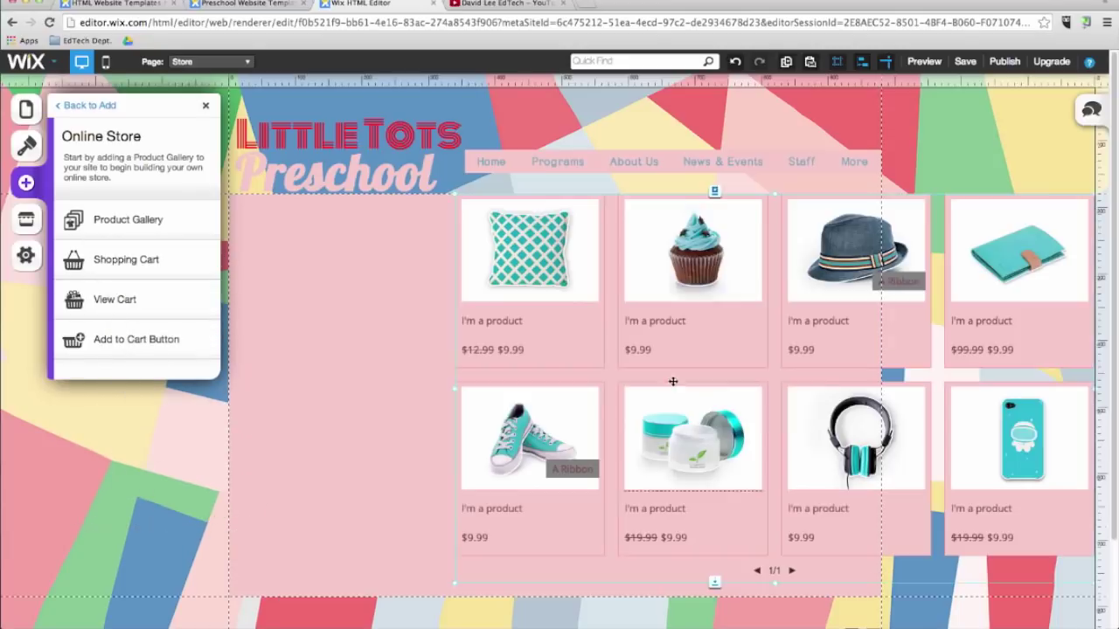
{"action": "left_click_drag", "start_coordinate": [672, 381], "coordinate": [455, 294]}
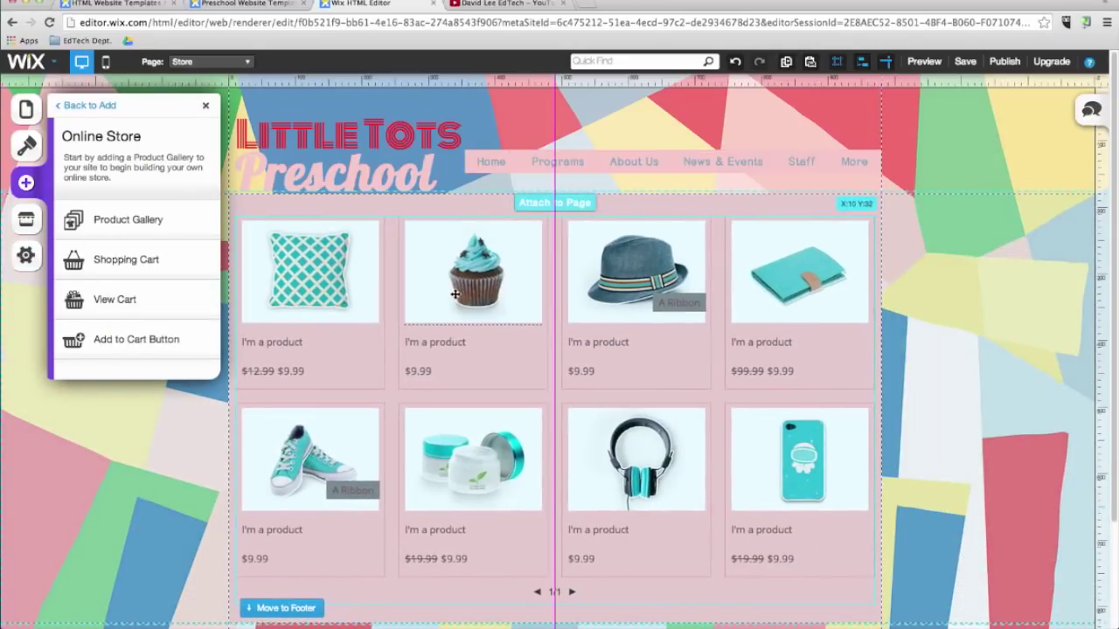
{"action": "left_click", "coordinate": [505, 323]}
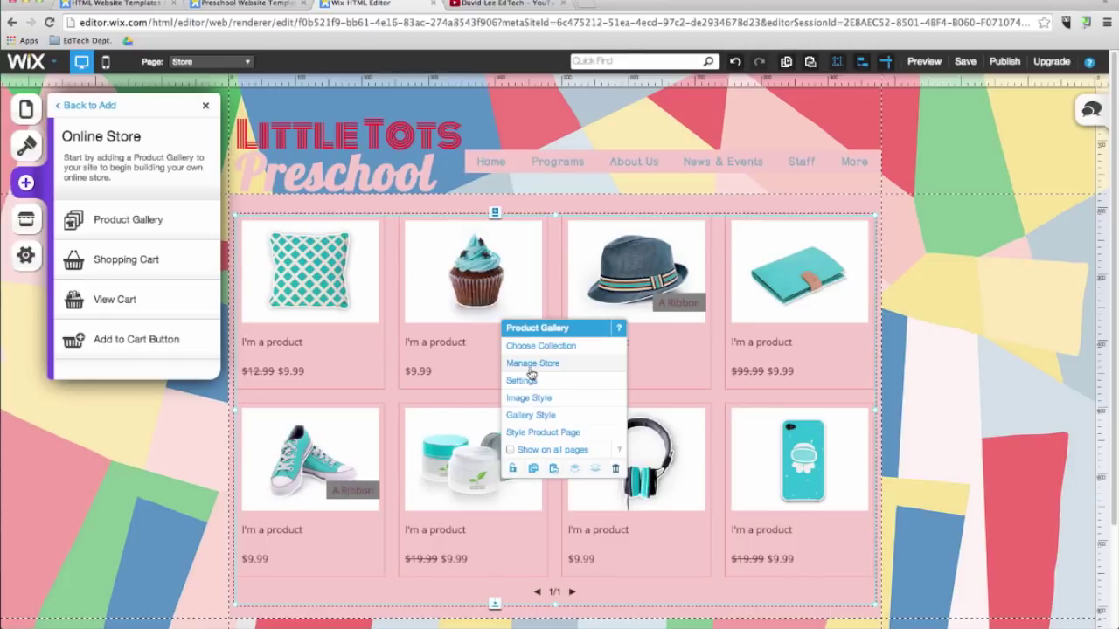
{"action": "left_click", "coordinate": [530, 368]}
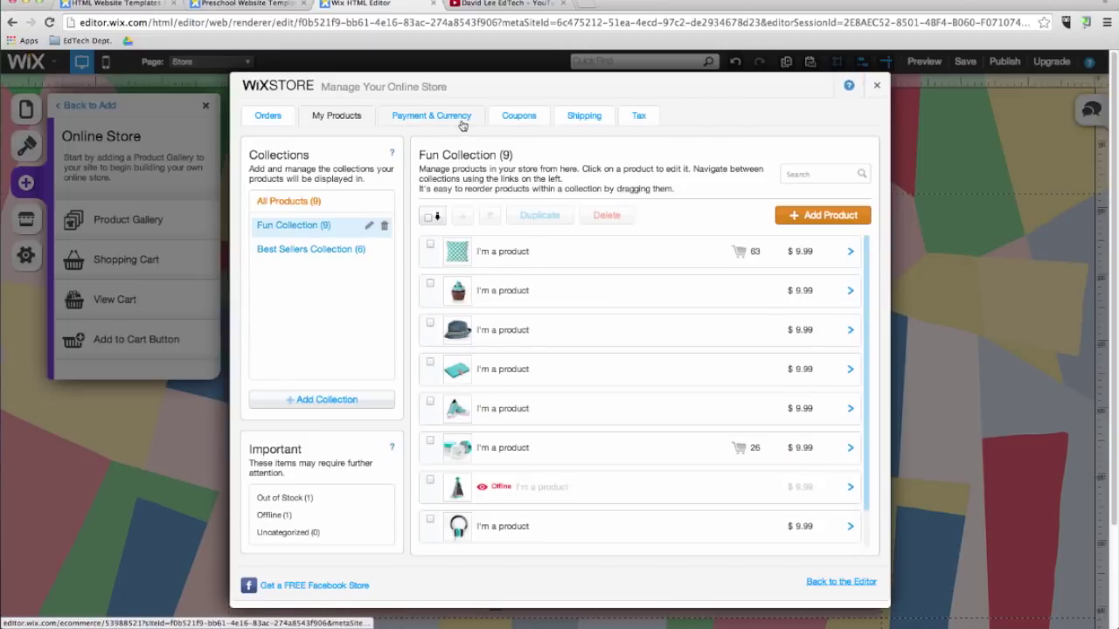
Review the store's Orders, Payment, Coupons, Shipping and Tax tabs, returning to My Products
{"action": "left_click", "coordinate": [267, 119]}
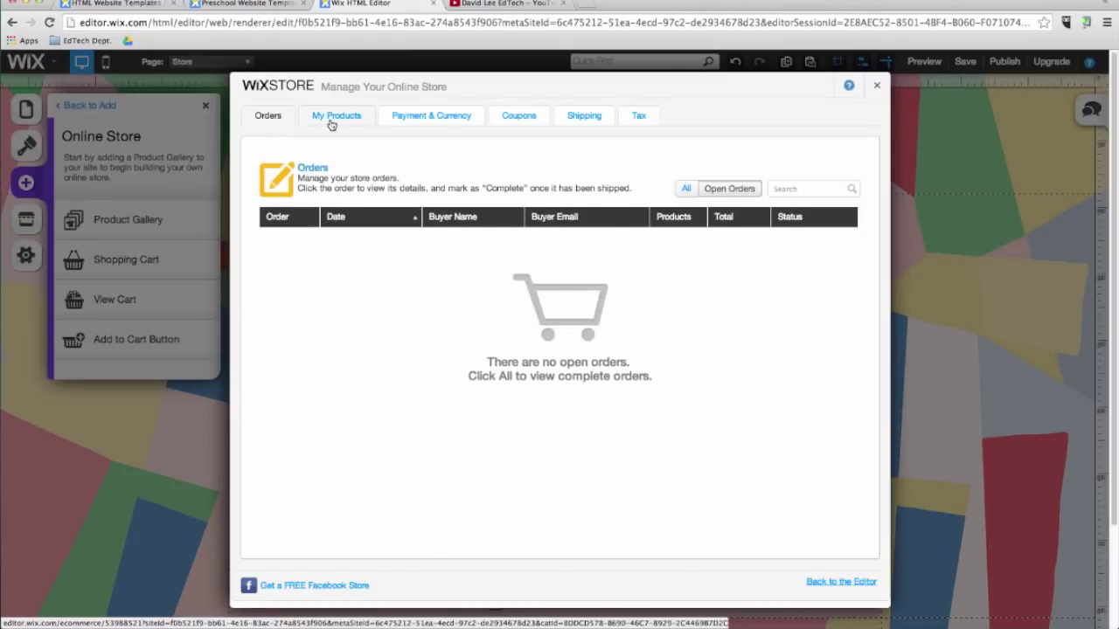
{"action": "left_click", "coordinate": [412, 117]}
{"action": "left_click", "coordinate": [518, 120]}
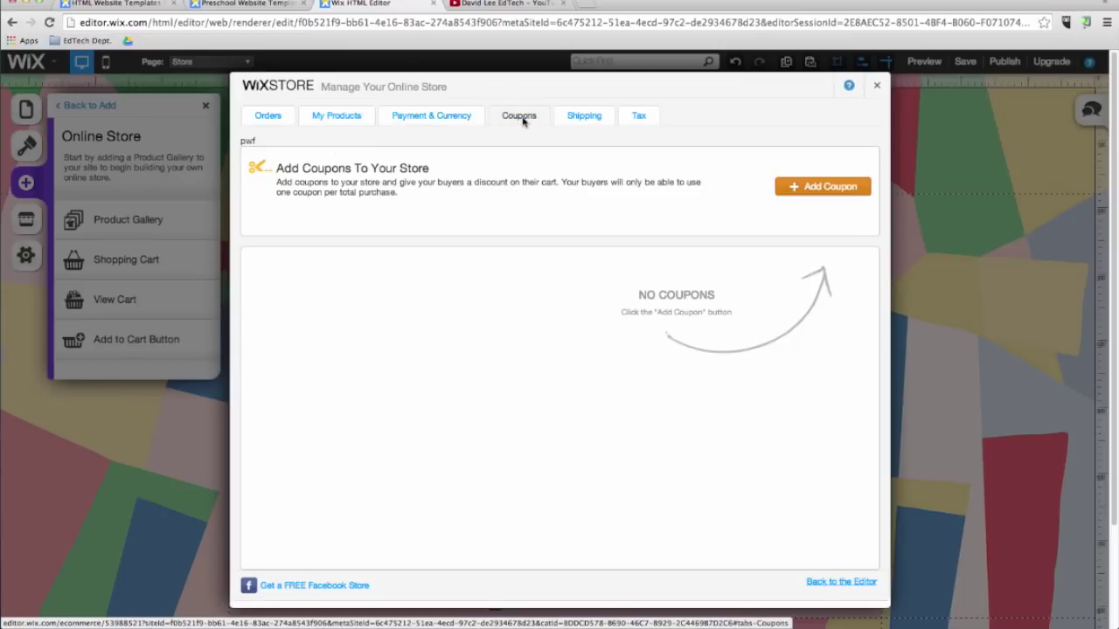
{"action": "left_click", "coordinate": [579, 121]}
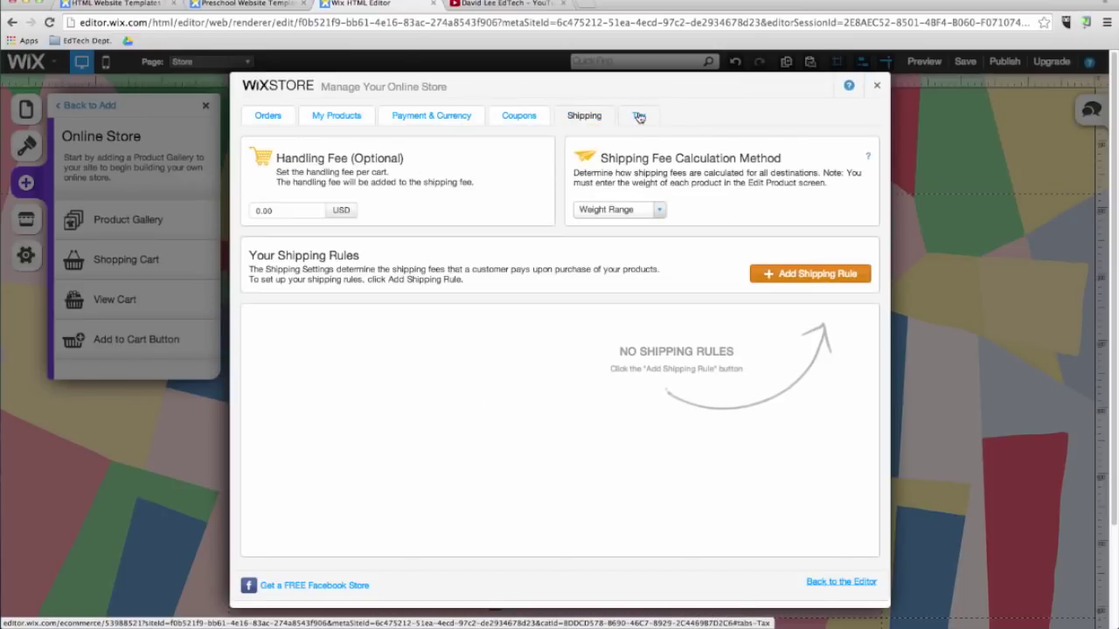
{"action": "left_click", "coordinate": [639, 117]}
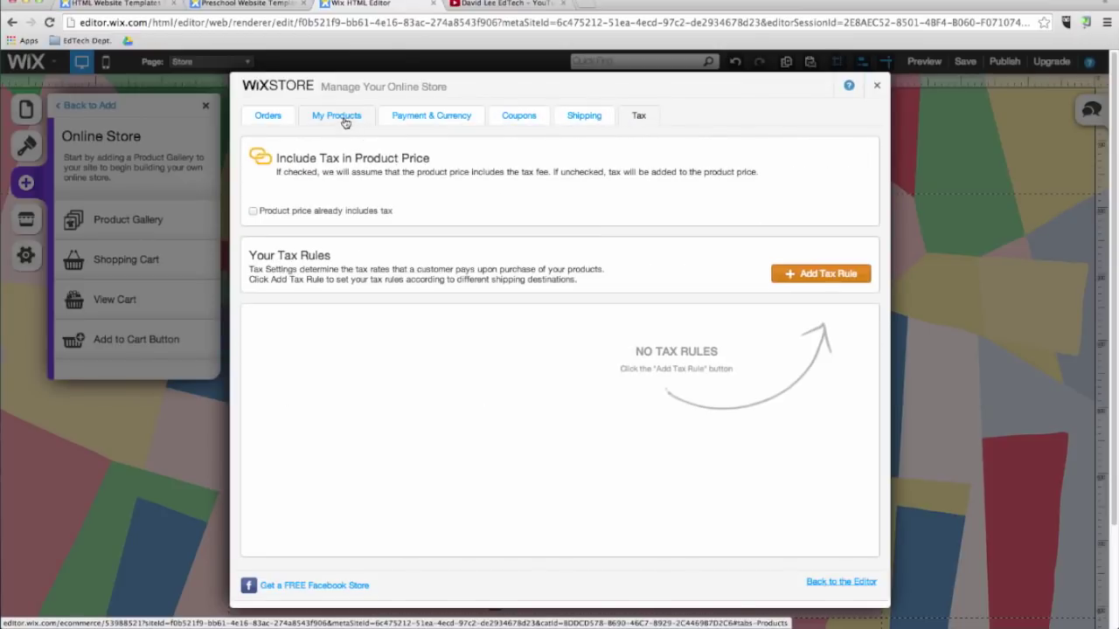
{"action": "left_click", "coordinate": [337, 115]}
Inspect the first product's details, close the store manager unchanged, and switch to the Home page
{"action": "left_click", "coordinate": [850, 254]}
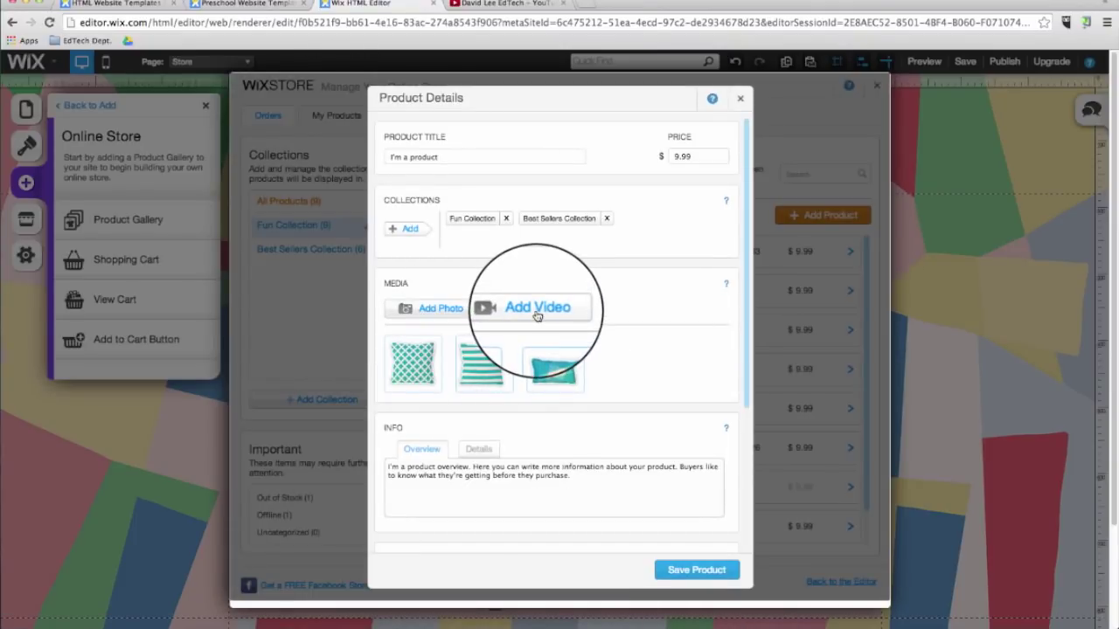
{"action": "left_click", "coordinate": [740, 98]}
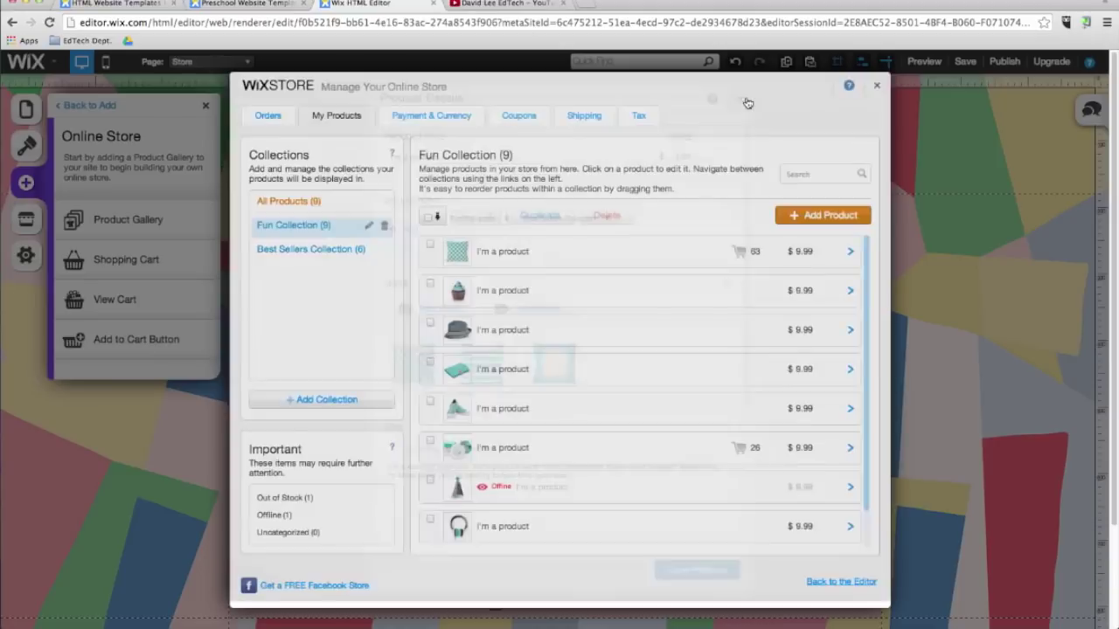
{"action": "left_click", "coordinate": [877, 90]}
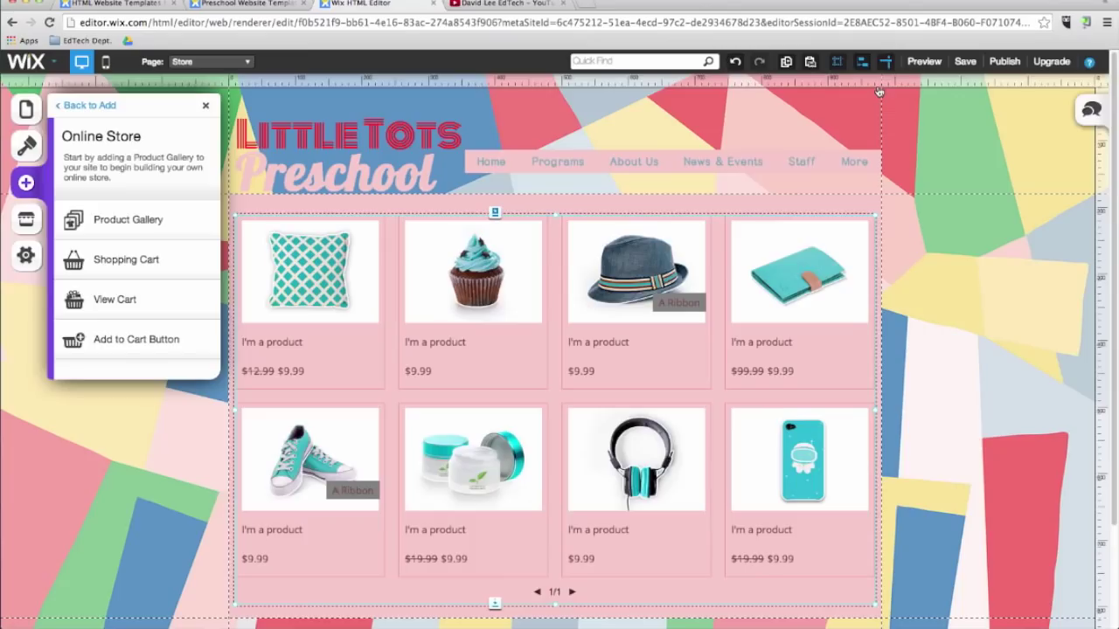
{"action": "left_click", "coordinate": [210, 61]}
{"action": "left_click", "coordinate": [188, 88]}
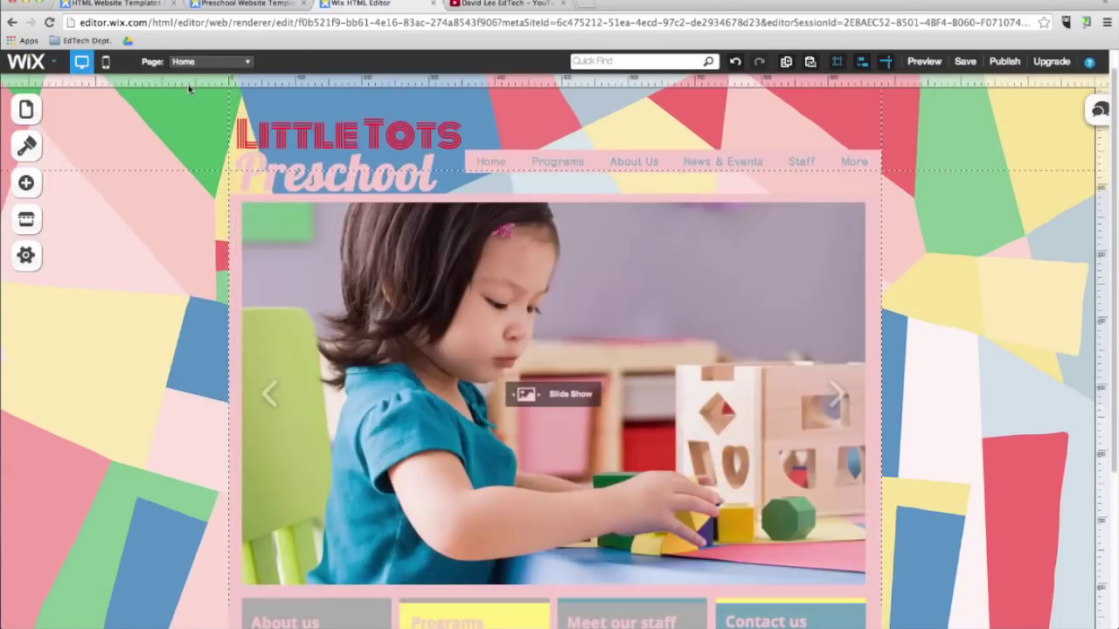
Lower the site menu bar slightly and place a social bar in the header
{"action": "left_click_drag", "start_coordinate": [624, 140], "coordinate": [624, 180]}
{"action": "left_click", "coordinate": [25, 184]}
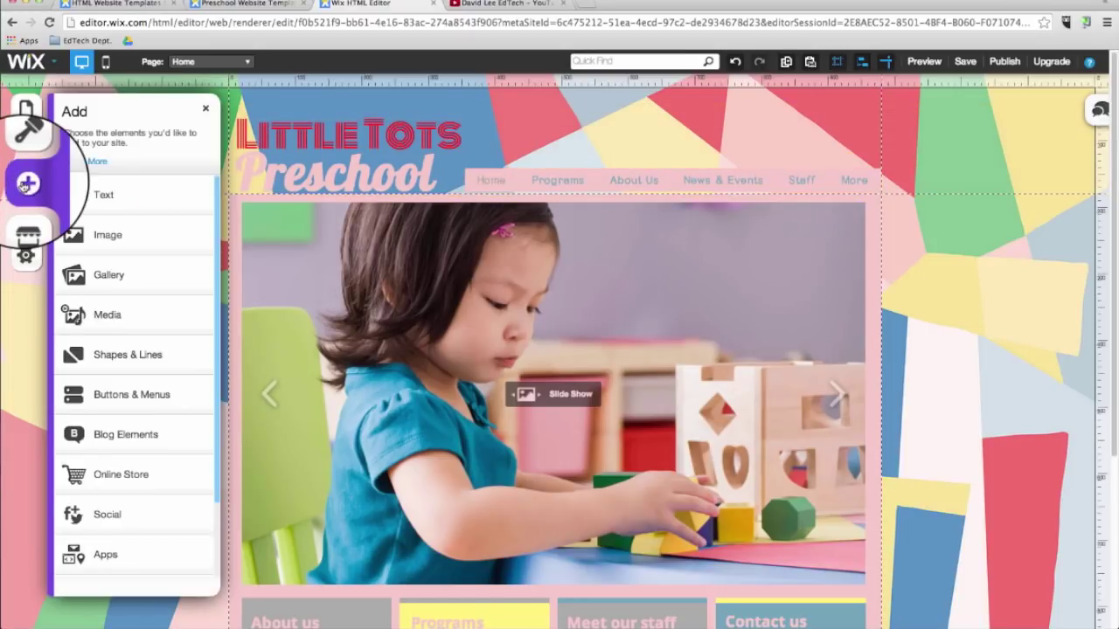
{"action": "left_click", "coordinate": [135, 521]}
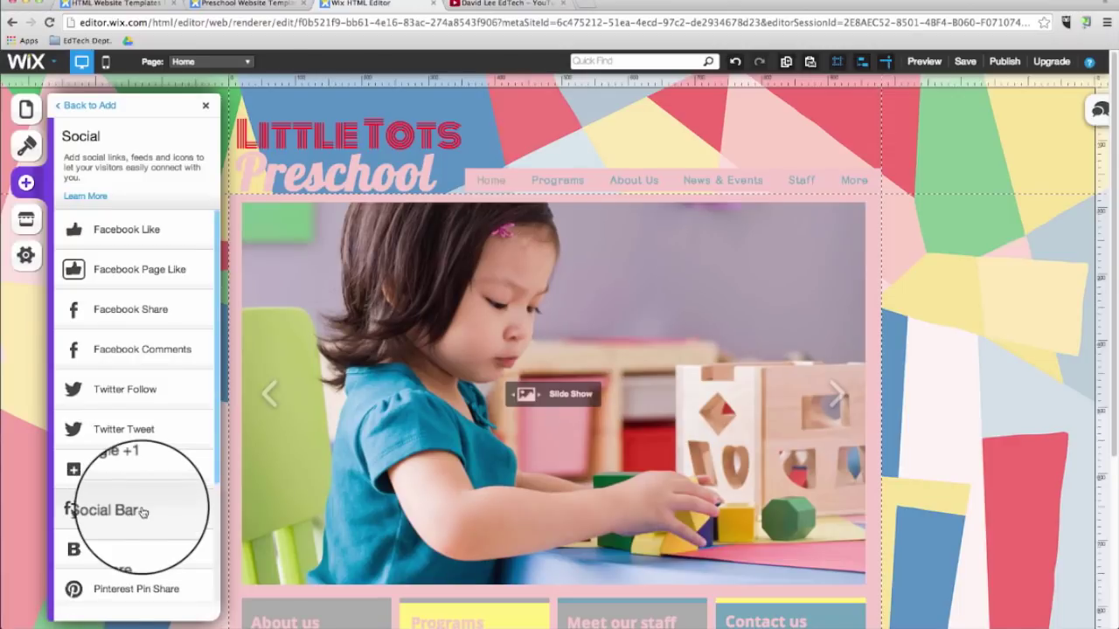
{"action": "left_click", "coordinate": [137, 508]}
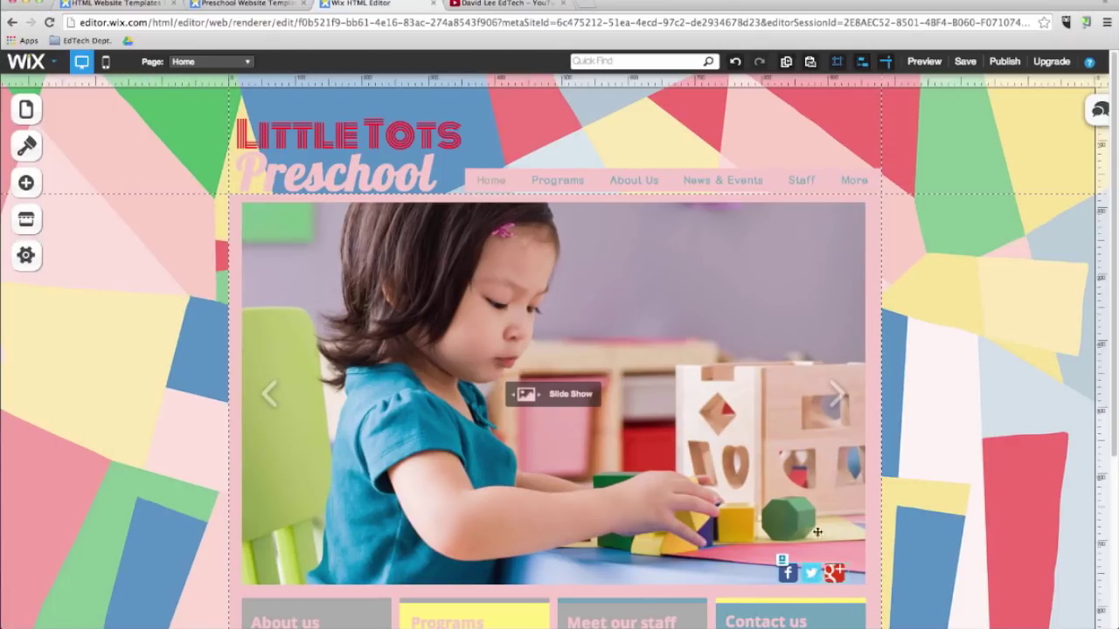
{"action": "left_click_drag", "start_coordinate": [811, 572], "coordinate": [841, 153]}
Point the Facebook and Twitter icons to the teacher's own profile addresses
{"action": "left_click", "coordinate": [907, 179]}
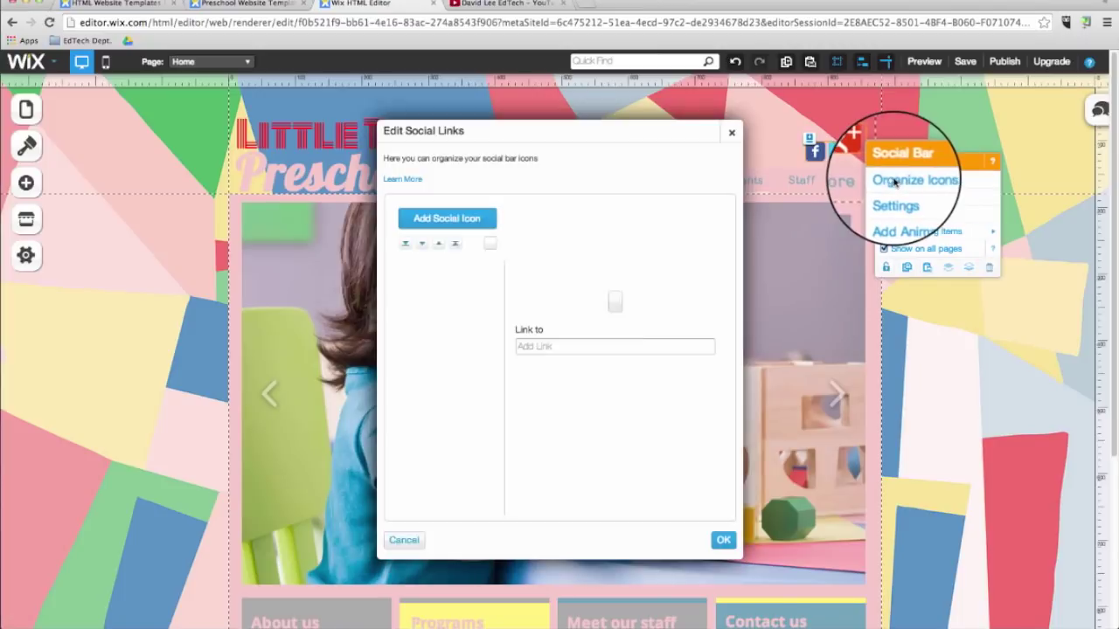
{"action": "left_click", "coordinate": [639, 350]}
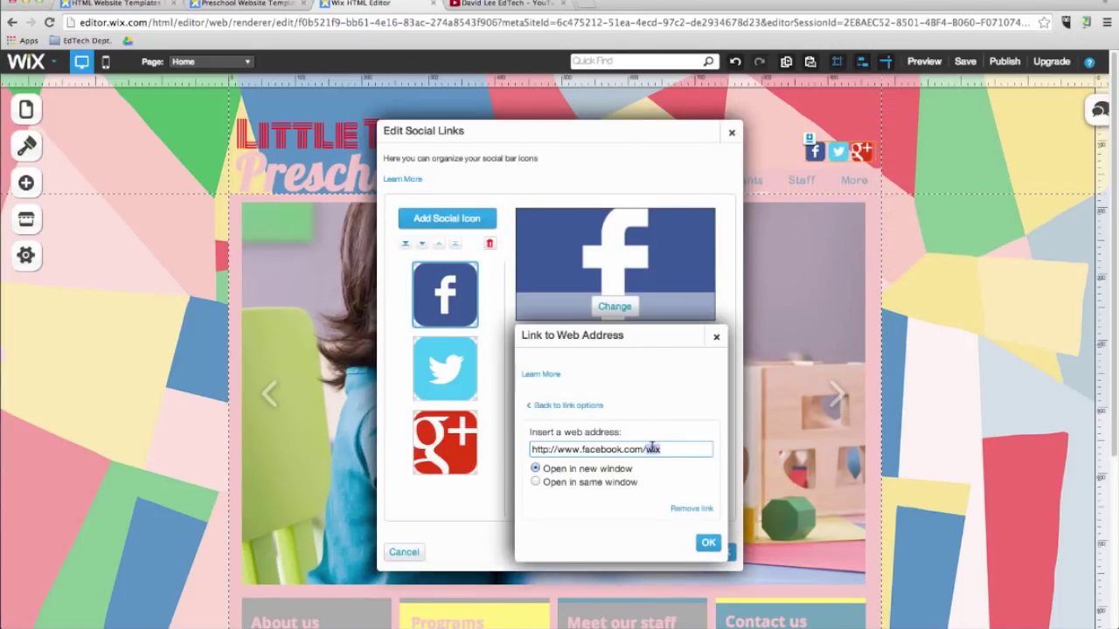
{"action": "type", "text": "eedtech"}
{"action": "left_click", "coordinate": [707, 542]}
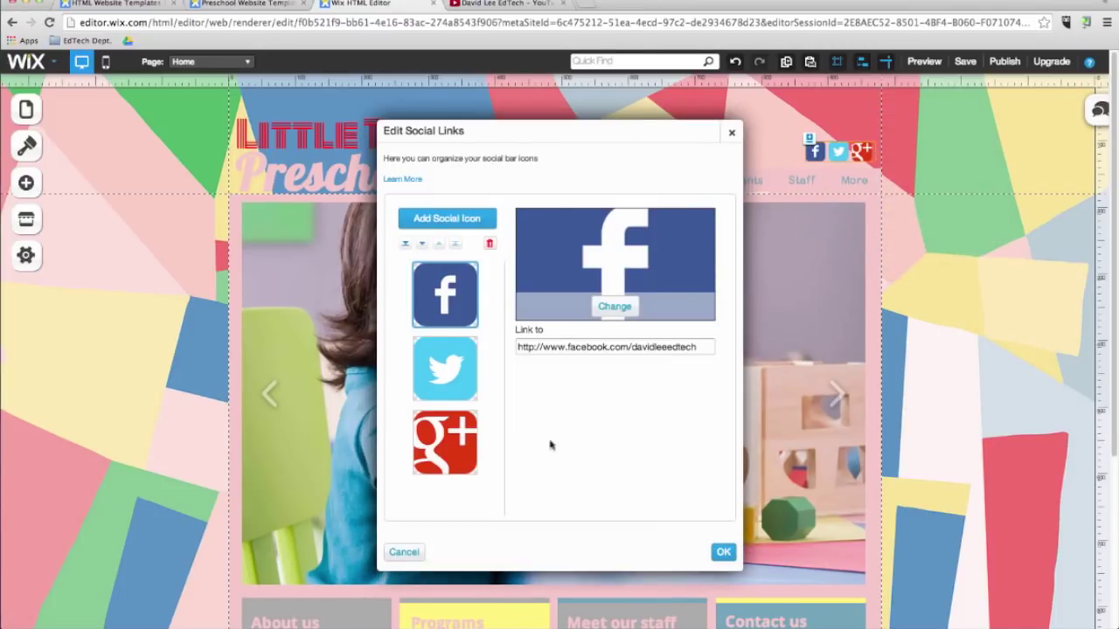
{"action": "left_click", "coordinate": [445, 369]}
{"action": "left_click", "coordinate": [622, 350]}
{"action": "type", "text": "davidleeedtech"}
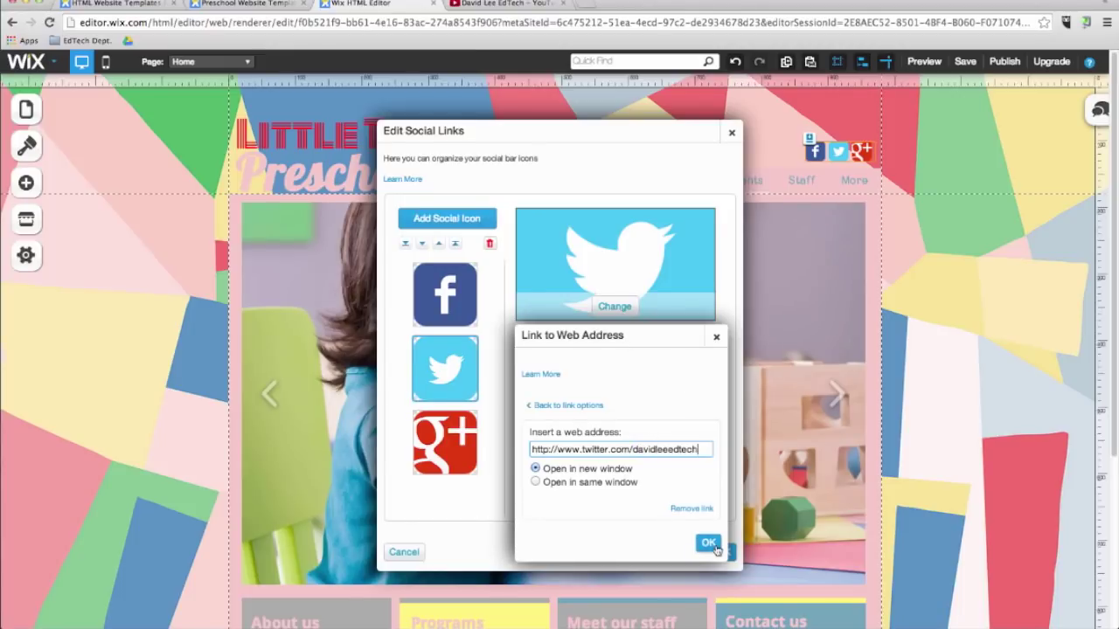
{"action": "left_click", "coordinate": [708, 542]}
Point the Google+ icon to the teacher's own Google+ profile
{"action": "left_click", "coordinate": [445, 442]}
{"action": "left_click", "coordinate": [622, 349]}
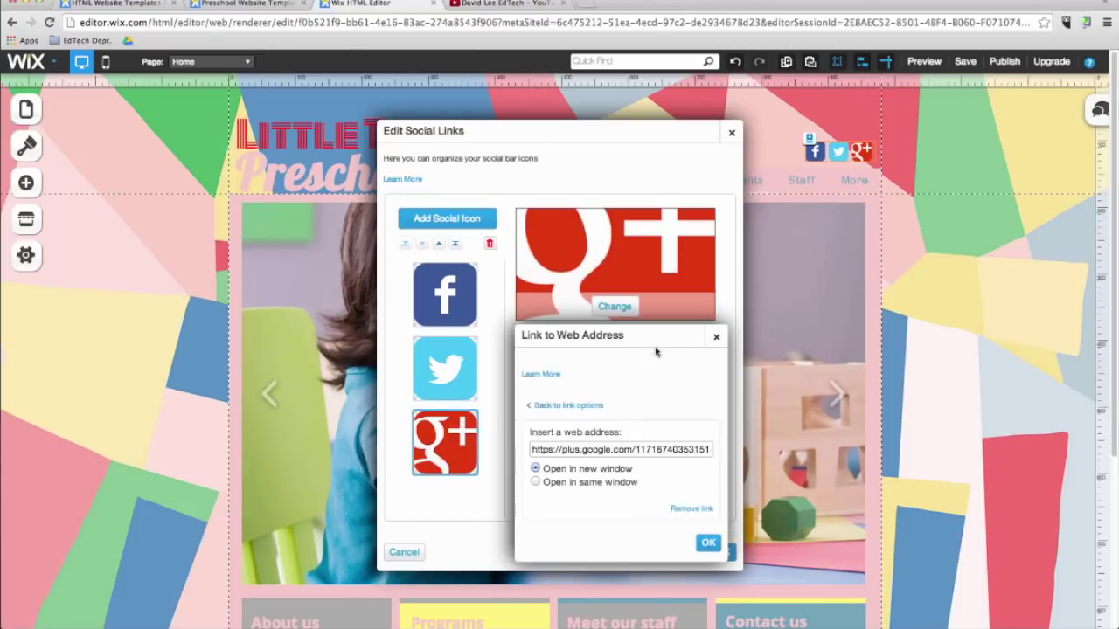
{"action": "double_click", "coordinate": [658, 449]}
{"action": "type", "text": "+"}
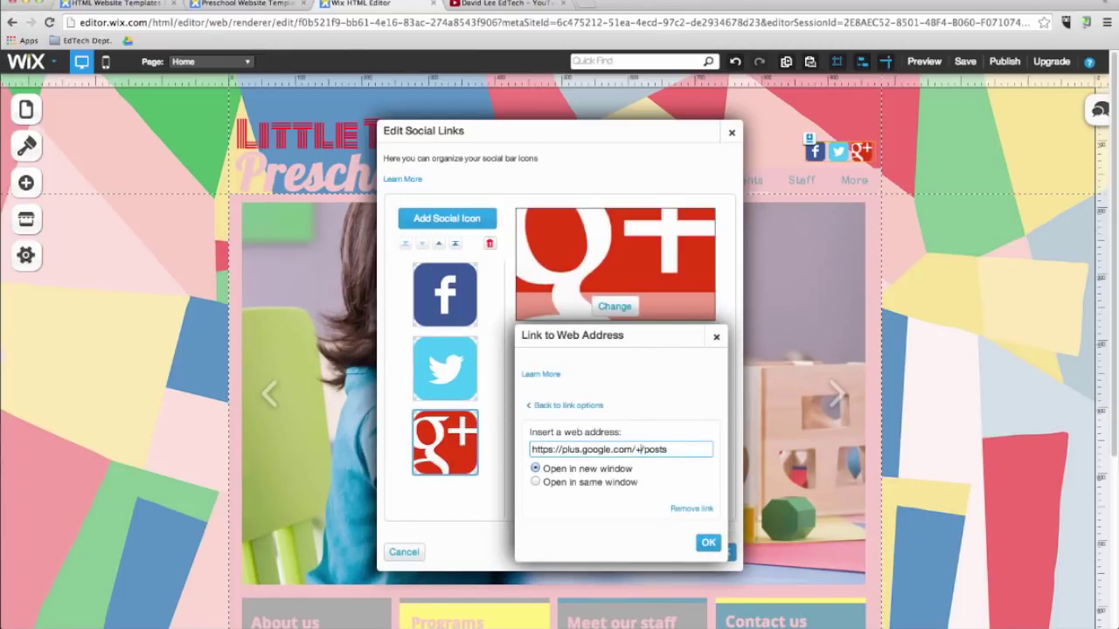
{"action": "type", "text": "davidleeedtechorg"}
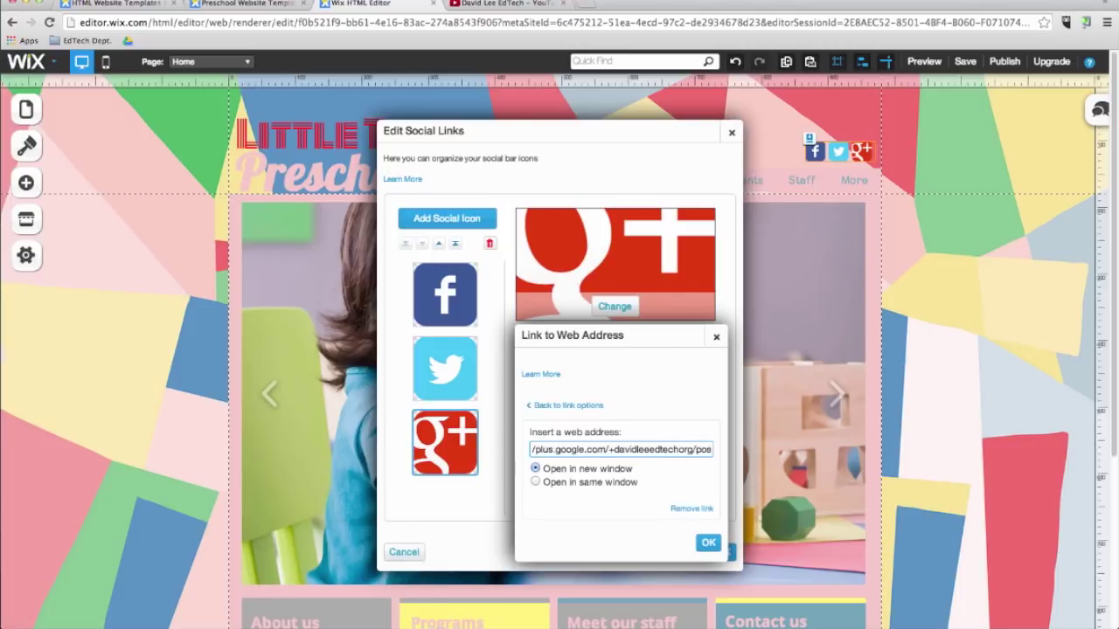
{"action": "left_click", "coordinate": [708, 543]}
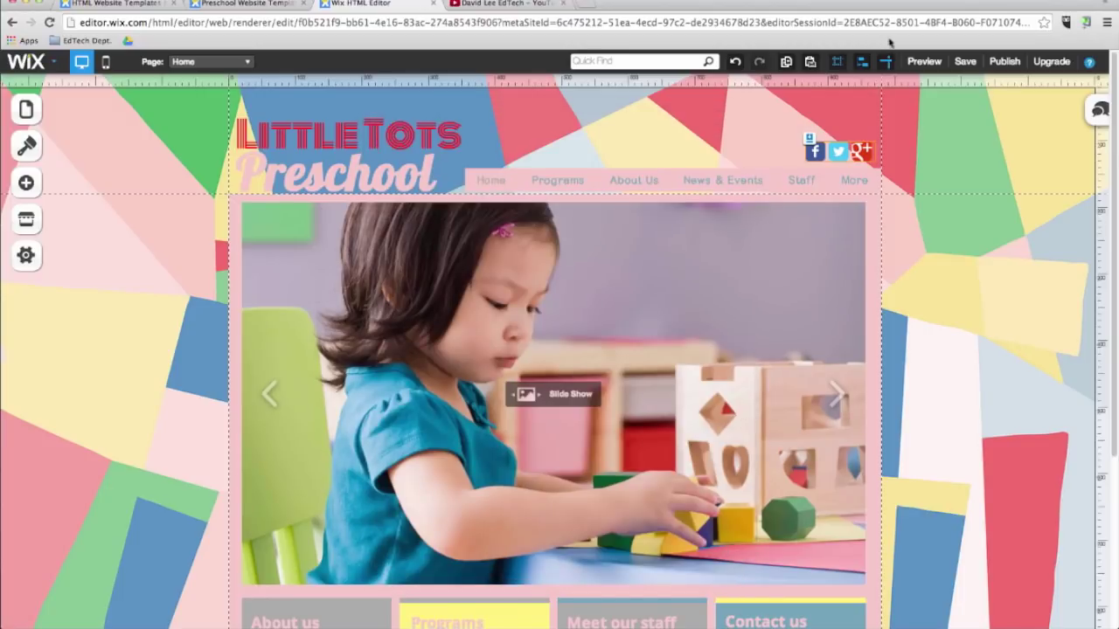
Preview the site and confirm the Twitter icon opens the teacher's profile
{"action": "left_click", "coordinate": [923, 61]}
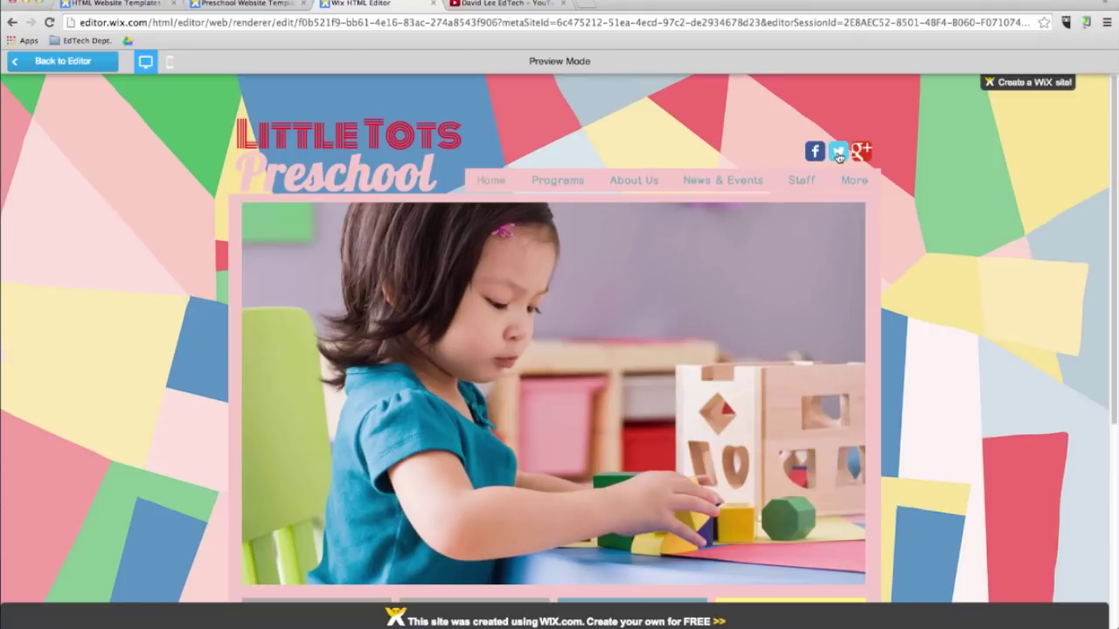
{"action": "left_click", "coordinate": [838, 152]}
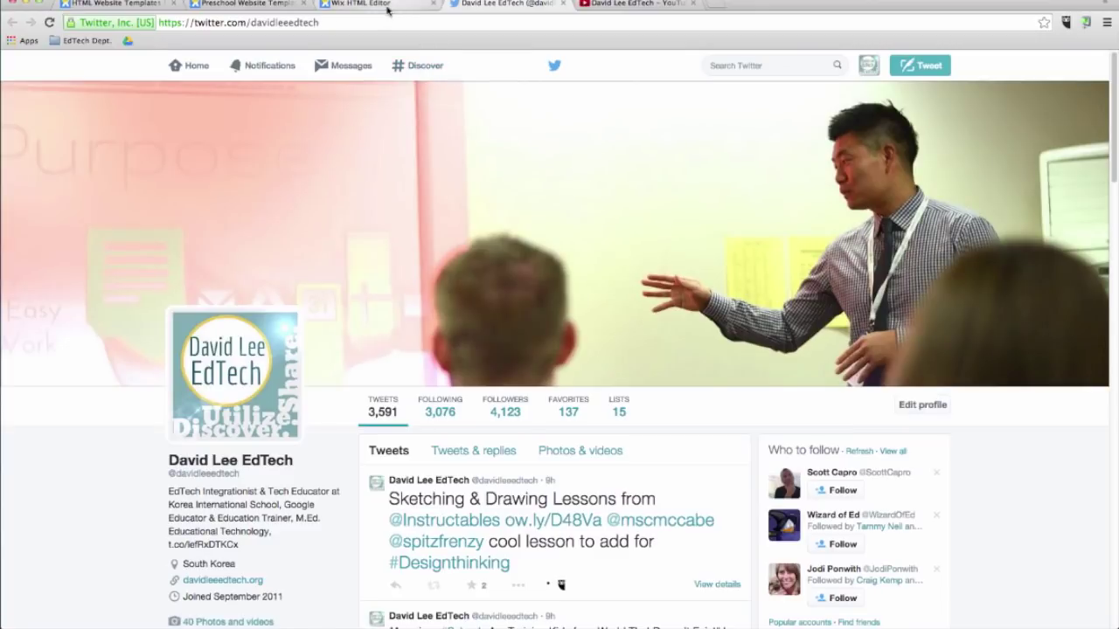
{"action": "left_click", "coordinate": [564, 4]}
{"action": "left_click", "coordinate": [54, 61]}
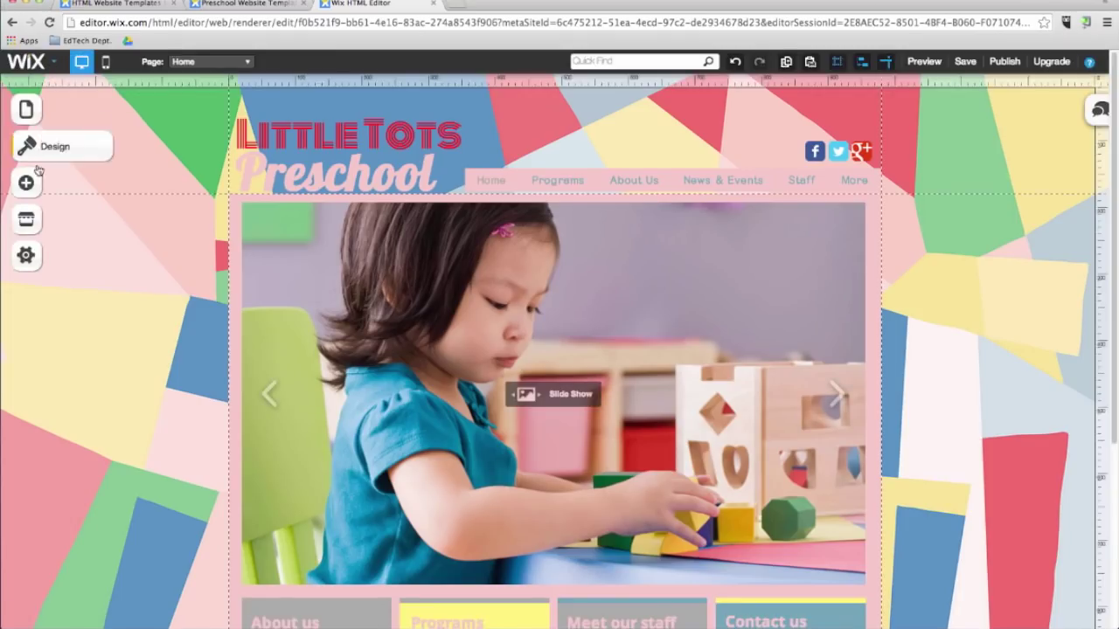
Browse the App Market and close it without adding any apps
{"action": "left_click", "coordinate": [27, 222]}
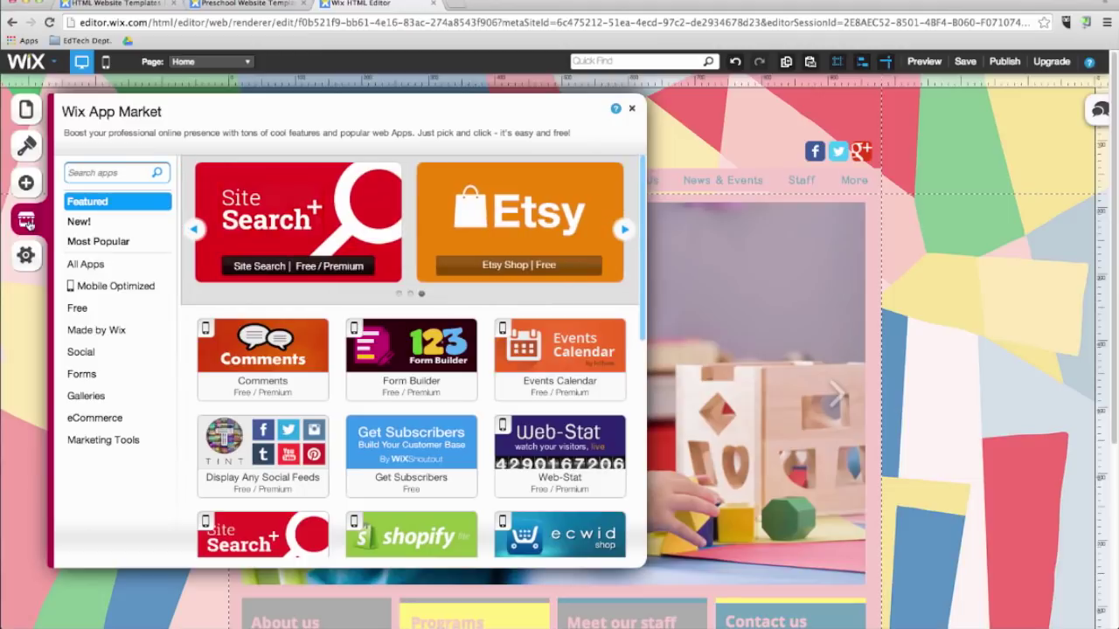
{"action": "left_click", "coordinate": [636, 110]}
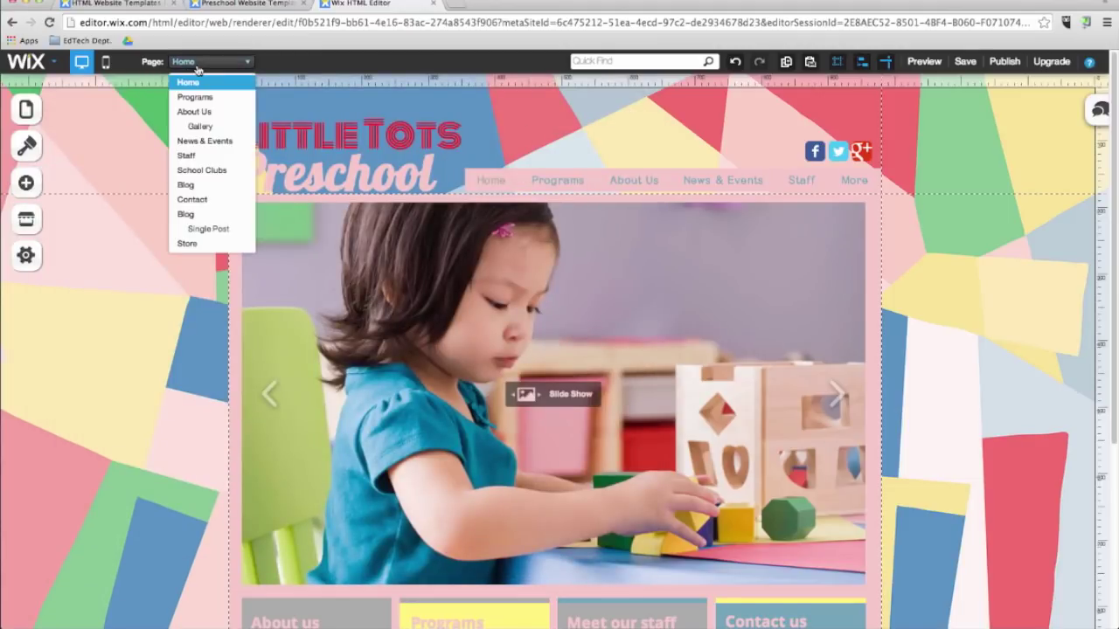
On the Contact page, swap the old map for a Google Maps element sized left of the contact details
{"action": "left_click", "coordinate": [185, 203]}
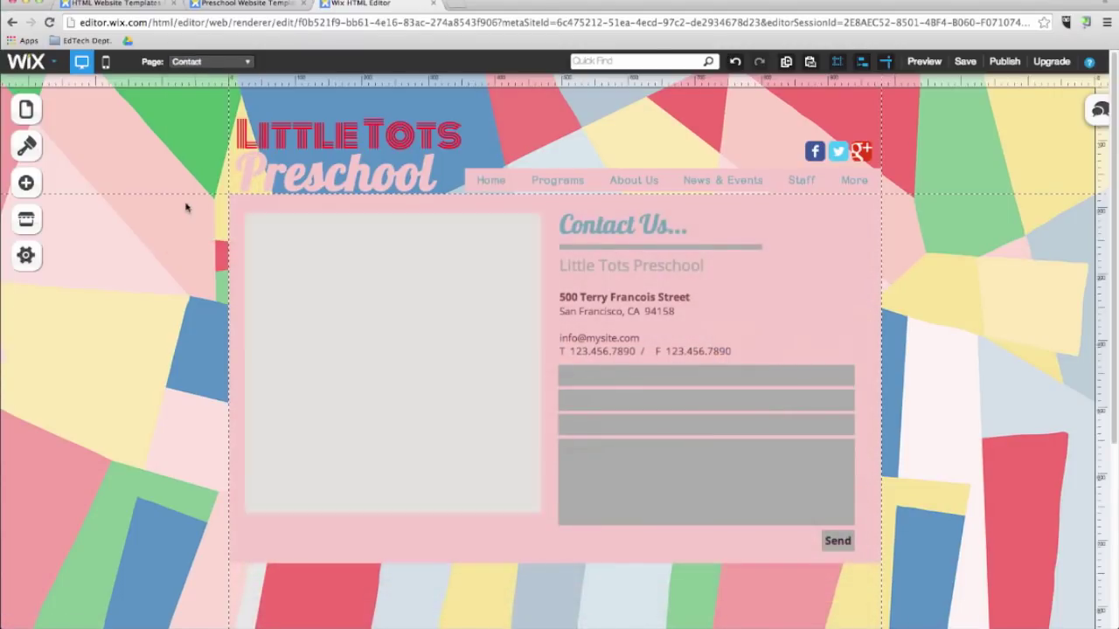
{"action": "left_click", "coordinate": [262, 253]}
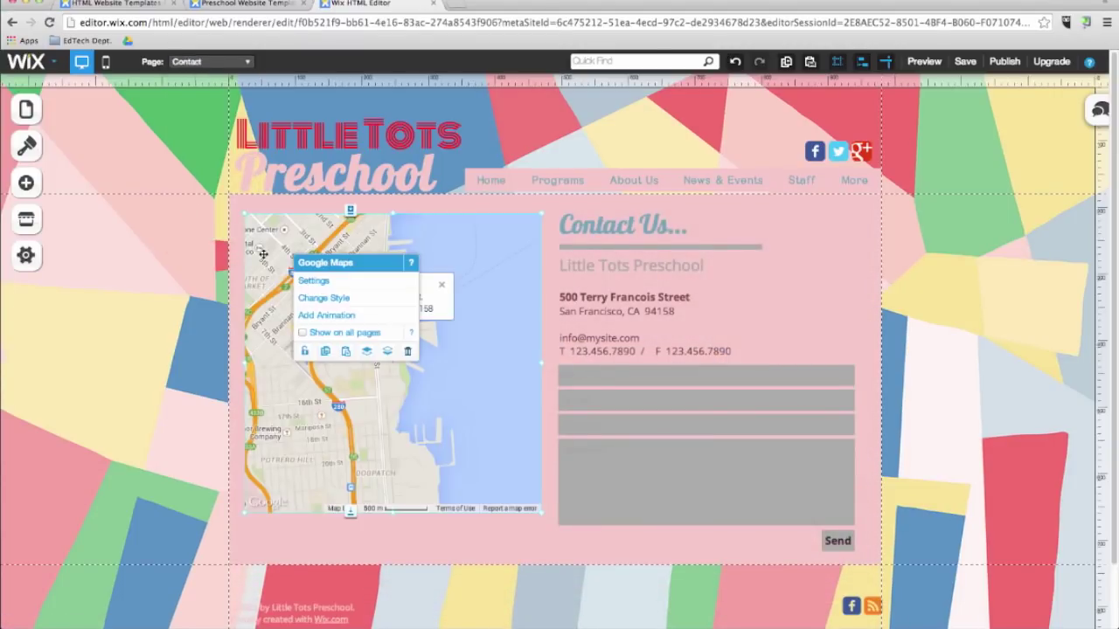
{"action": "key", "text": "Delete"}
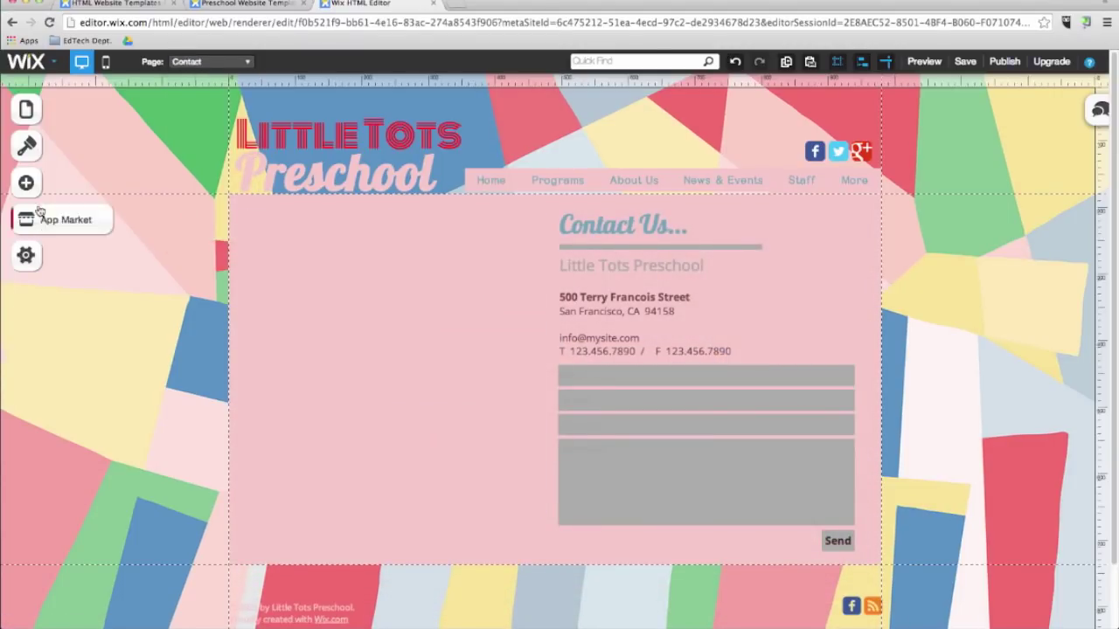
{"action": "left_click", "coordinate": [26, 185]}
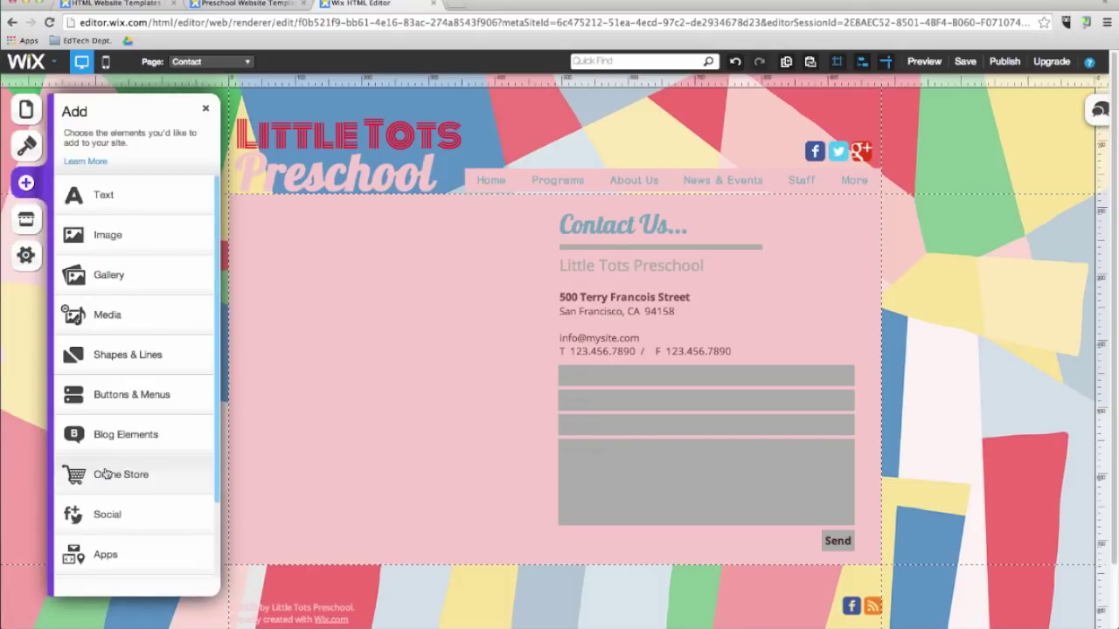
{"action": "left_click", "coordinate": [105, 552]}
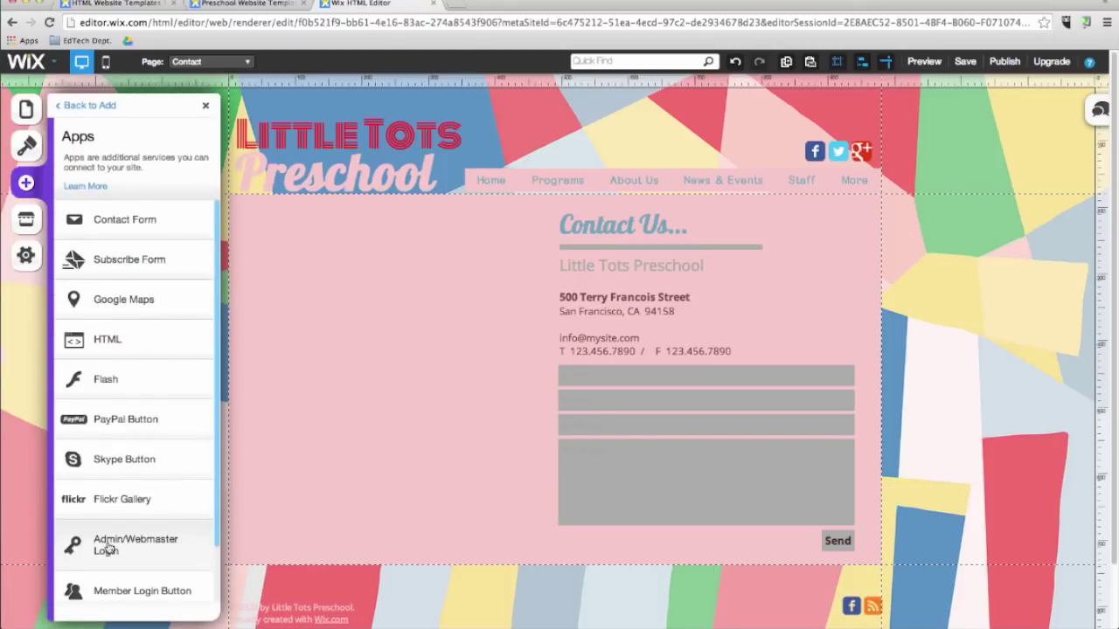
{"action": "left_click", "coordinate": [135, 305]}
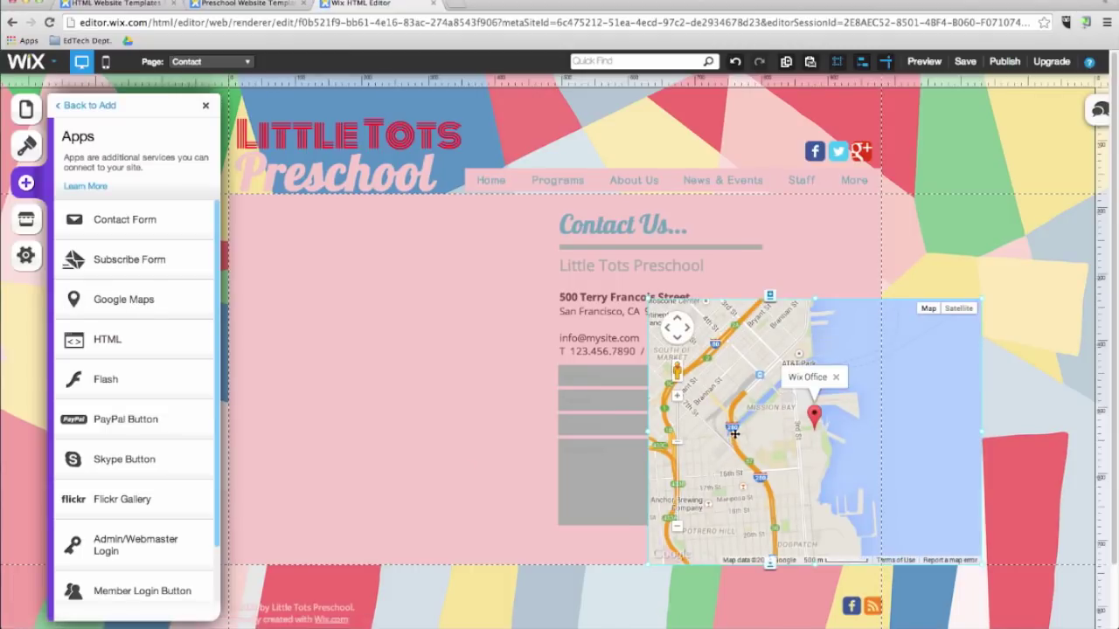
{"action": "left_click_drag", "start_coordinate": [734, 433], "coordinate": [328, 358]}
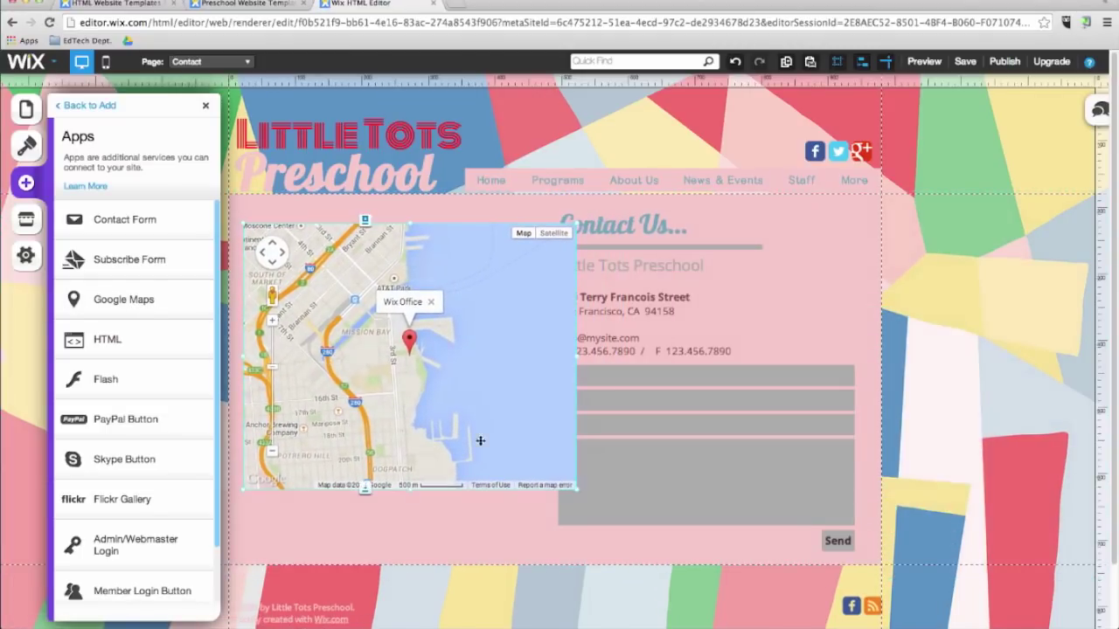
{"action": "left_click_drag", "start_coordinate": [577, 490], "coordinate": [540, 519]}
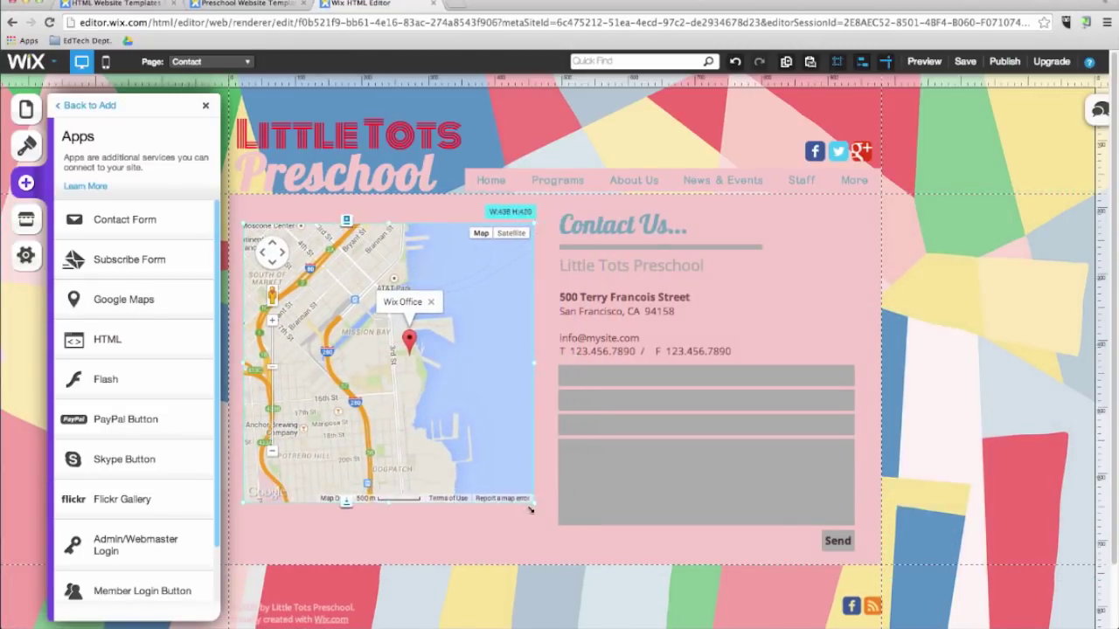
Set the map address to Korea International School's Pangyo address and locate it
{"action": "left_click", "coordinate": [431, 367]}
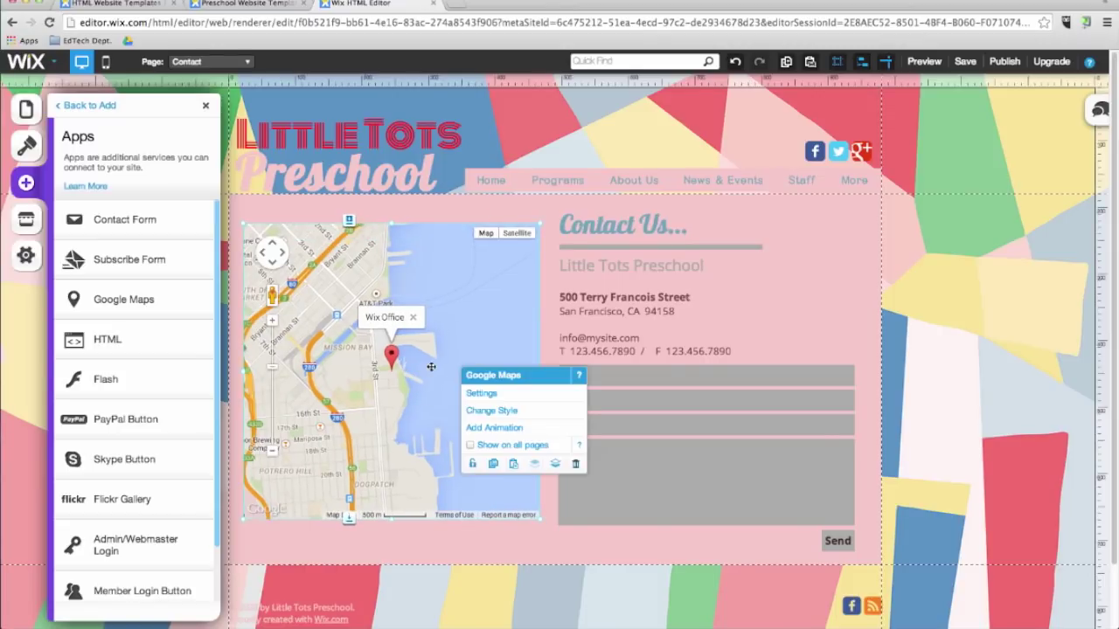
{"action": "left_click", "coordinate": [480, 394]}
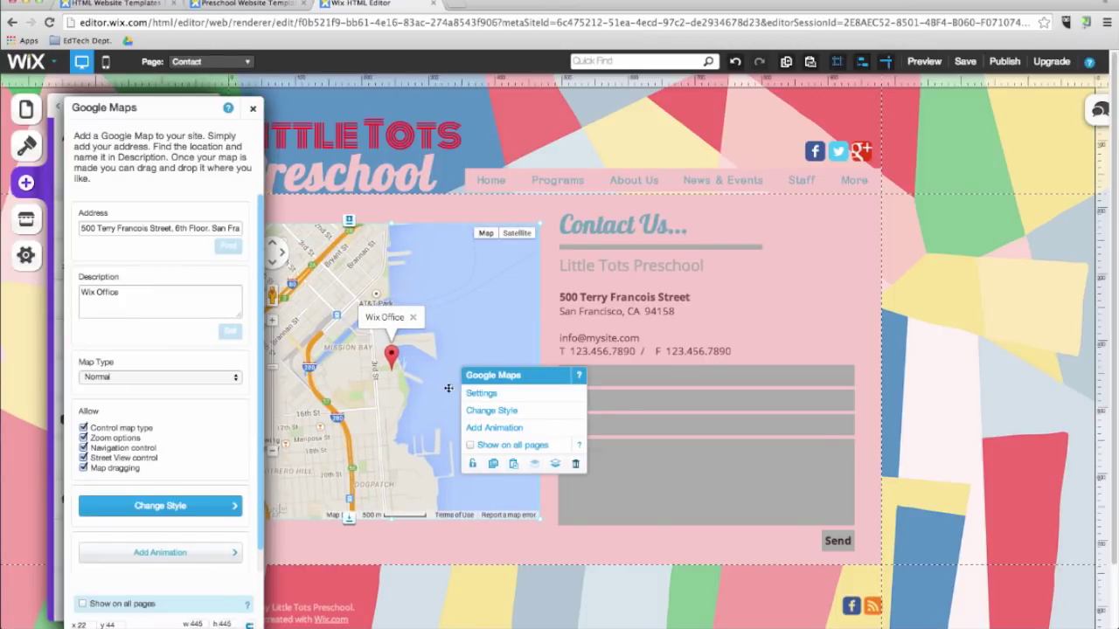
{"action": "left_click", "coordinate": [155, 229]}
{"action": "key", "text": "ctrl+a"}
{"action": "key", "text": "BackSpace"}
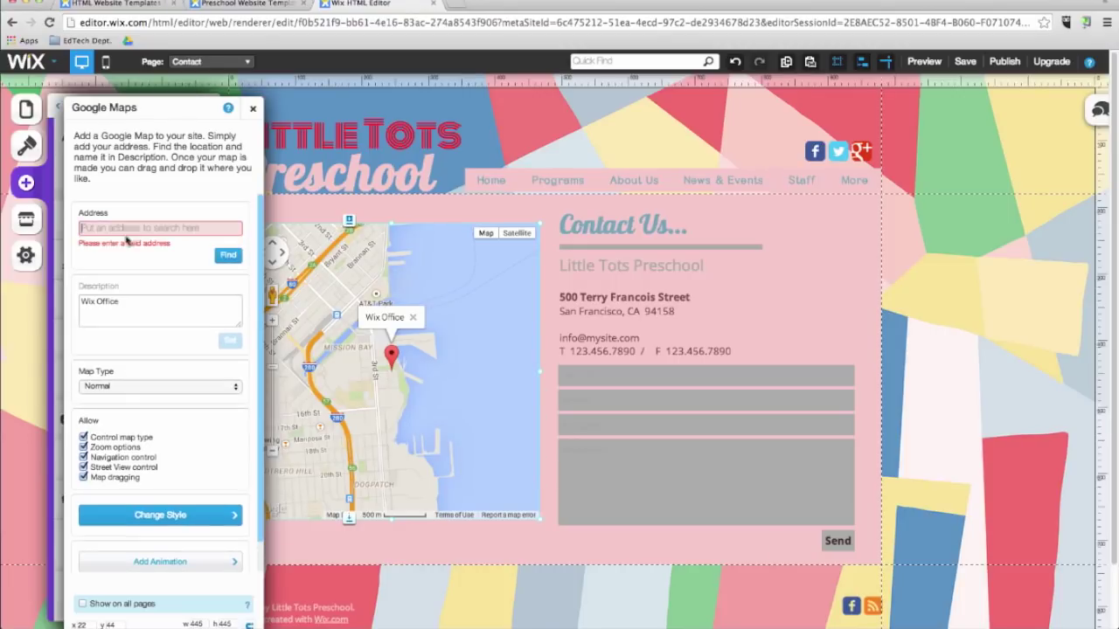
{"action": "key", "text": "ctrl+v"}
{"action": "left_click", "coordinate": [228, 255]}
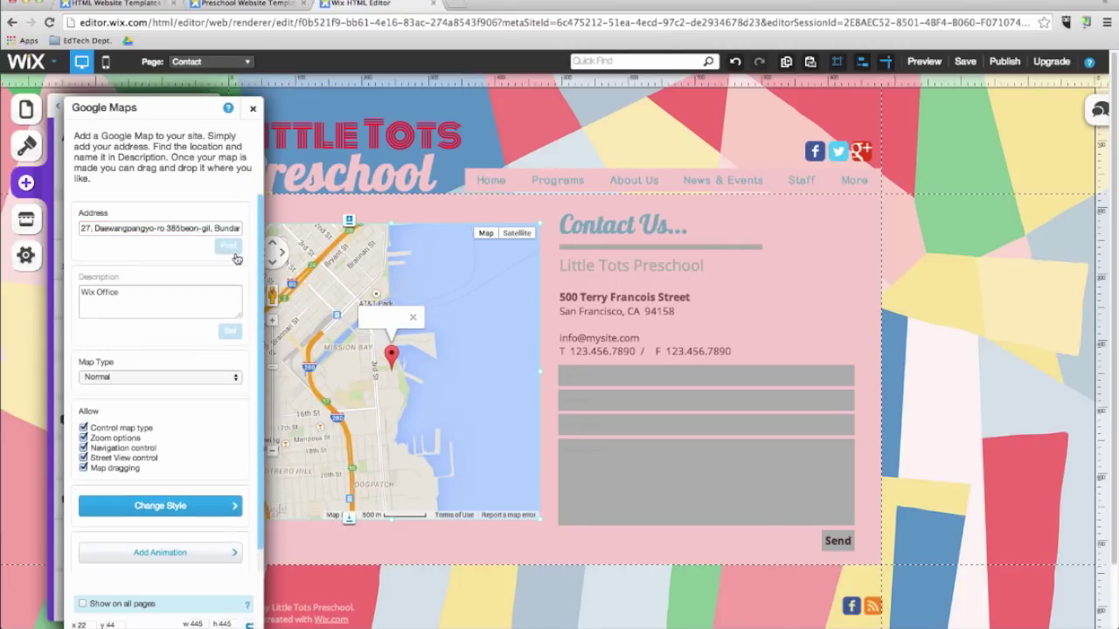
Change the marker description from Wix Office to Korea International School
{"action": "left_click", "coordinate": [146, 291]}
{"action": "key", "text": "ctrl+a"}
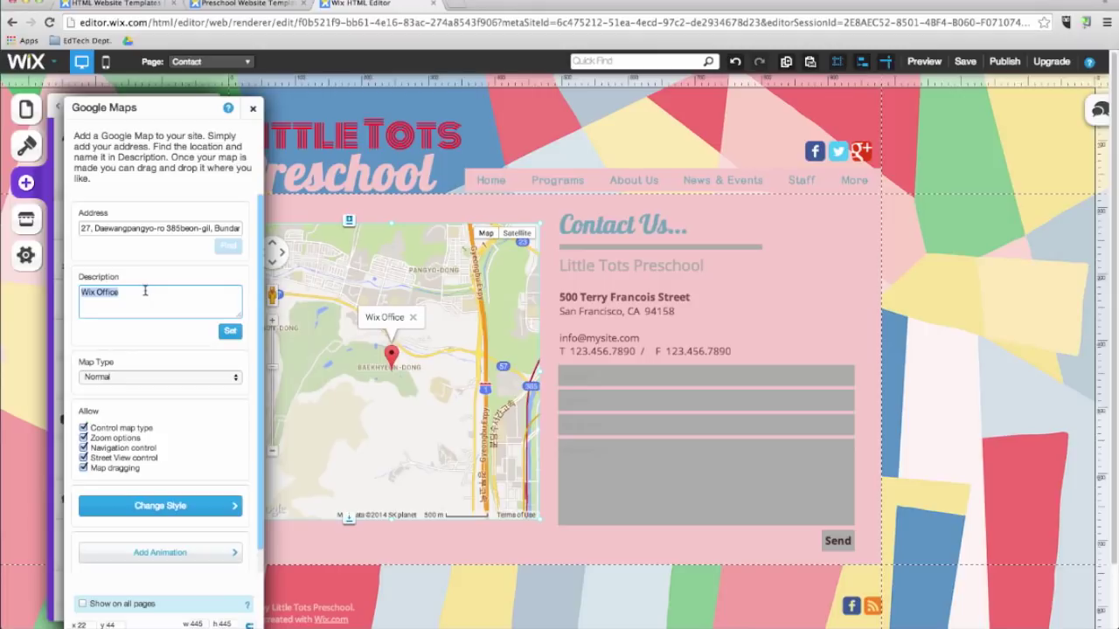
{"action": "type", "text": "Korea International School"}
{"action": "left_click", "coordinate": [230, 332]}
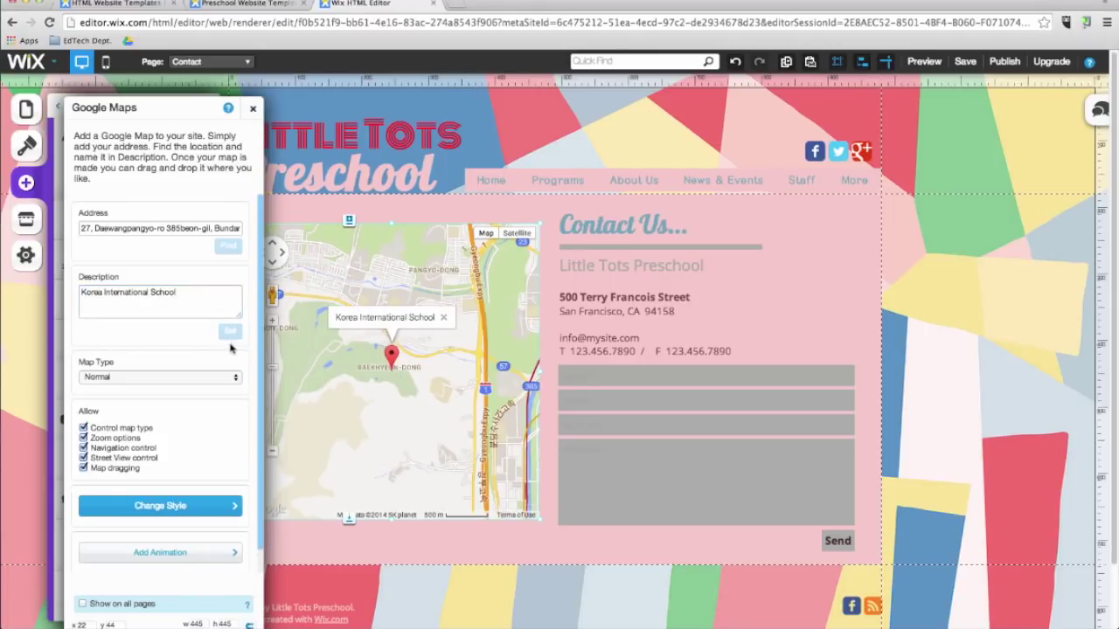
{"action": "left_click", "coordinate": [253, 107]}
{"action": "left_click", "coordinate": [208, 106]}
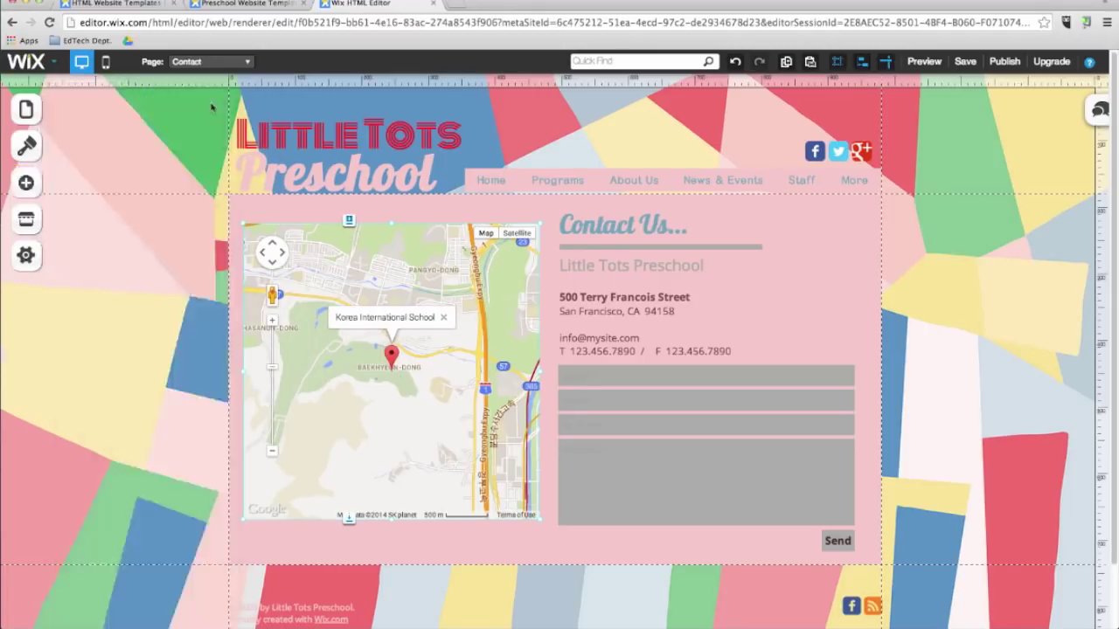
Add an HTML embed element to the Contact page and switch its mode to HTML code
{"action": "left_click", "coordinate": [26, 185]}
{"action": "left_click", "coordinate": [109, 553]}
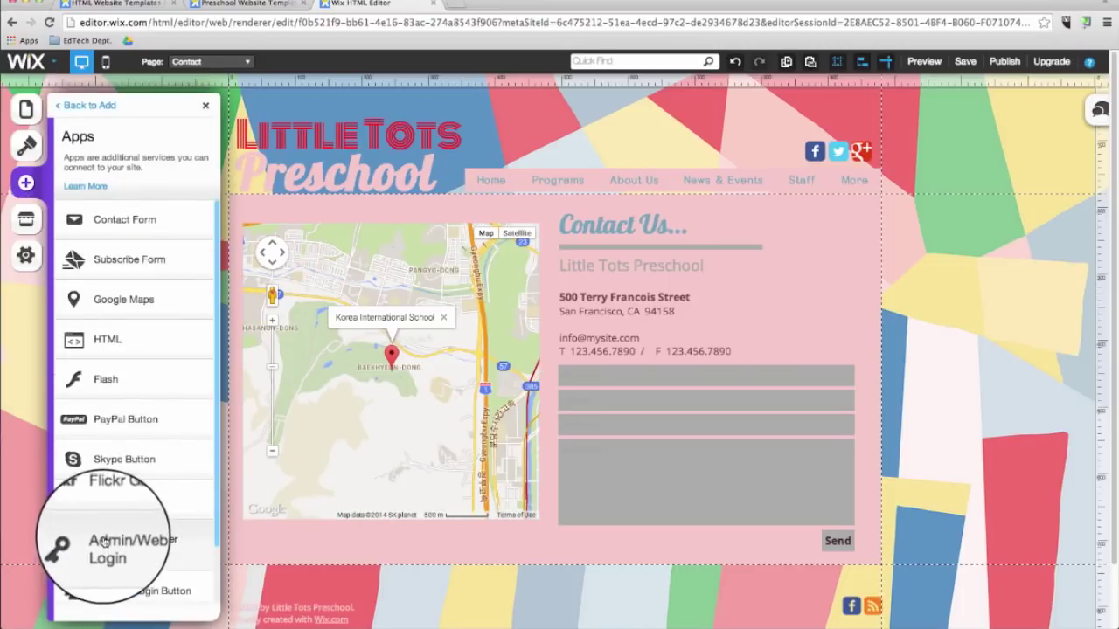
{"action": "left_click", "coordinate": [142, 351]}
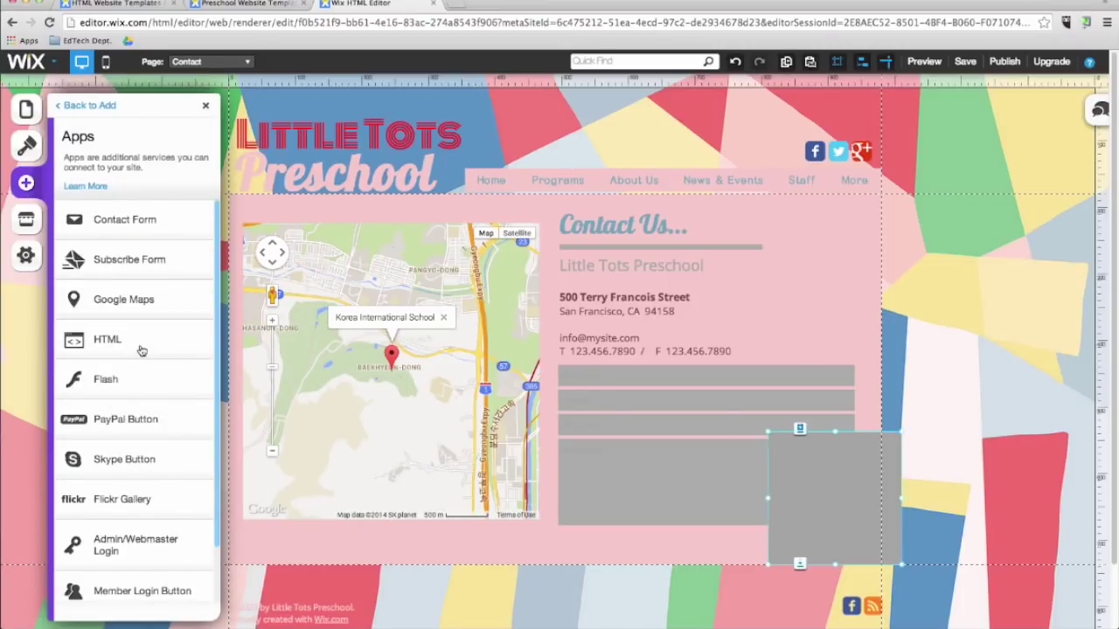
{"action": "left_click", "coordinate": [830, 520]}
{"action": "left_click", "coordinate": [882, 546]}
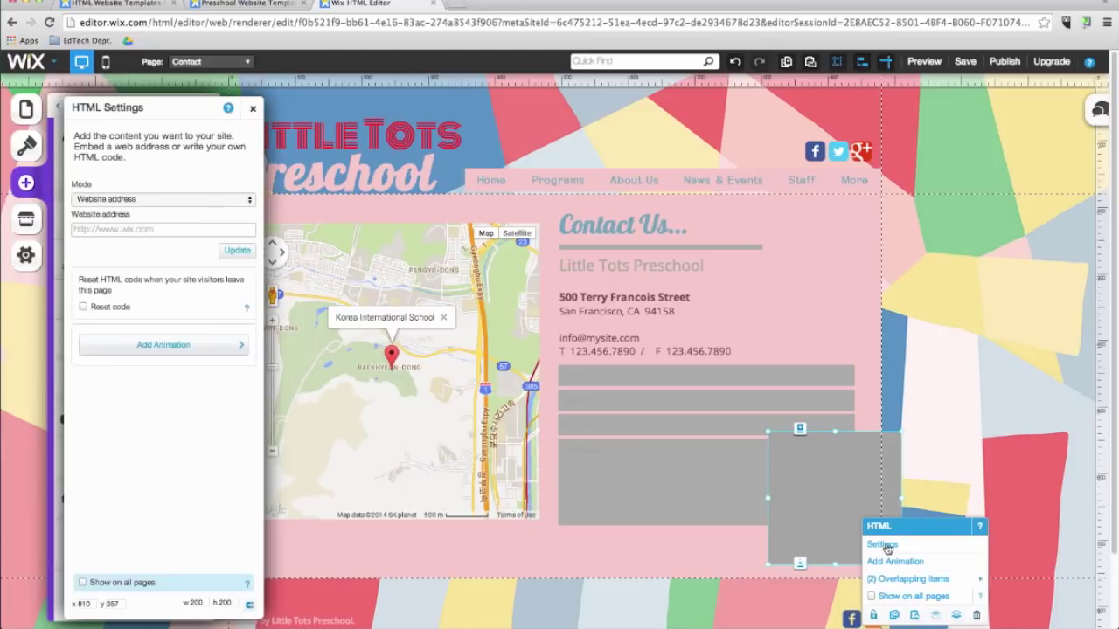
{"action": "left_click", "coordinate": [131, 199]}
{"action": "left_click", "coordinate": [135, 211]}
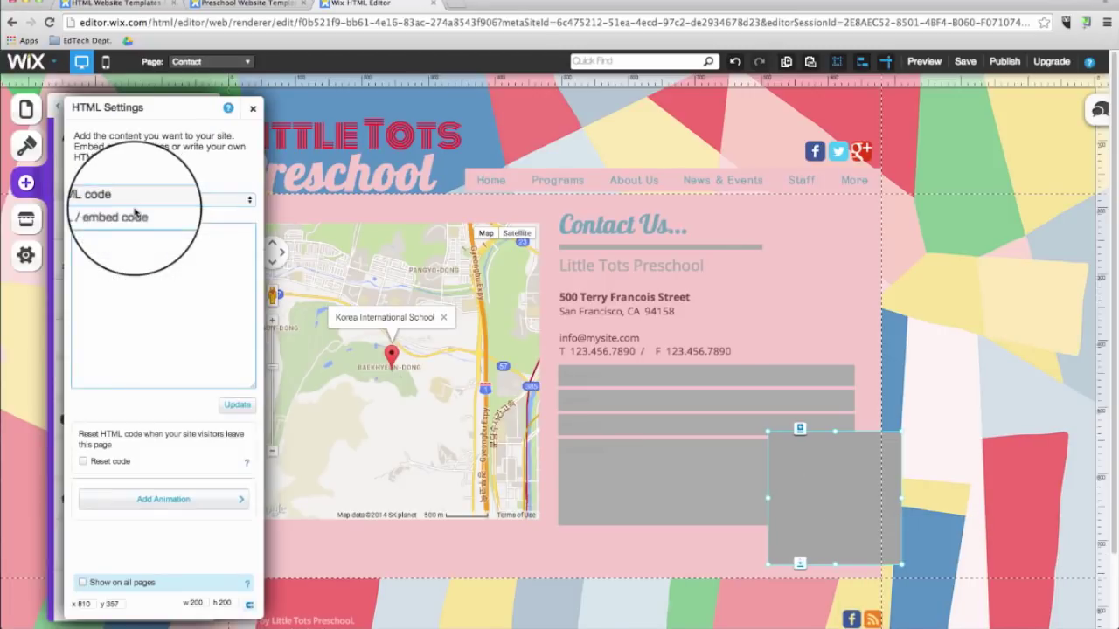
{"action": "left_click", "coordinate": [127, 244]}
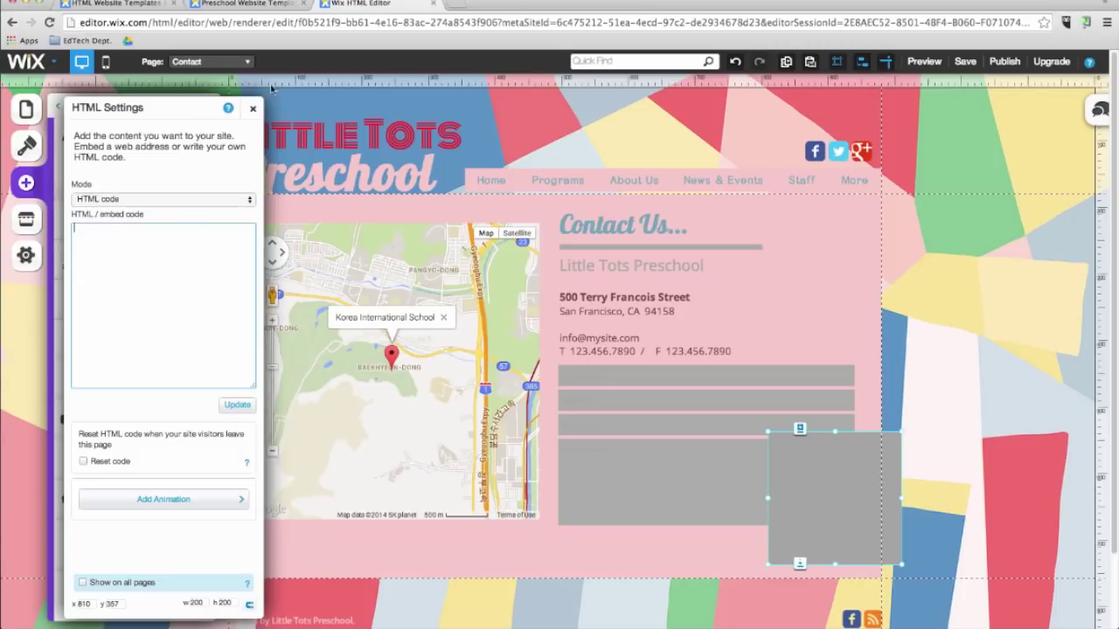
Delete the empty HTML box and switch to the Home page
{"action": "left_click", "coordinate": [254, 111]}
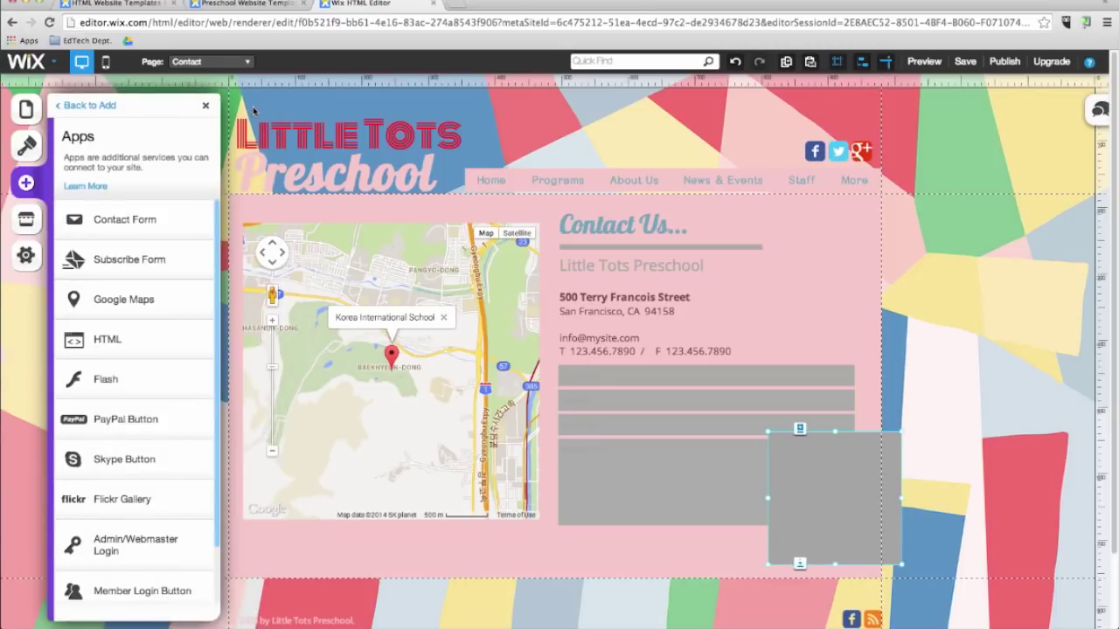
{"action": "left_click", "coordinate": [799, 474]}
{"action": "key", "text": "Delete"}
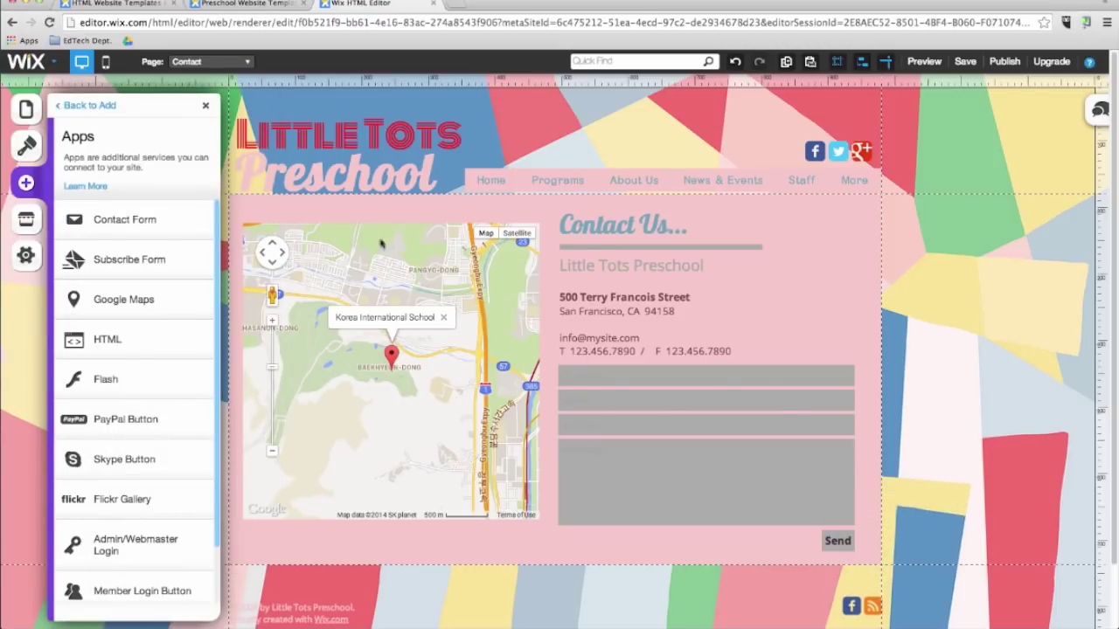
{"action": "left_click", "coordinate": [207, 109]}
{"action": "left_click", "coordinate": [214, 61]}
Add the FAQs list template from the List Builder to the Home page
{"action": "left_click", "coordinate": [215, 82]}
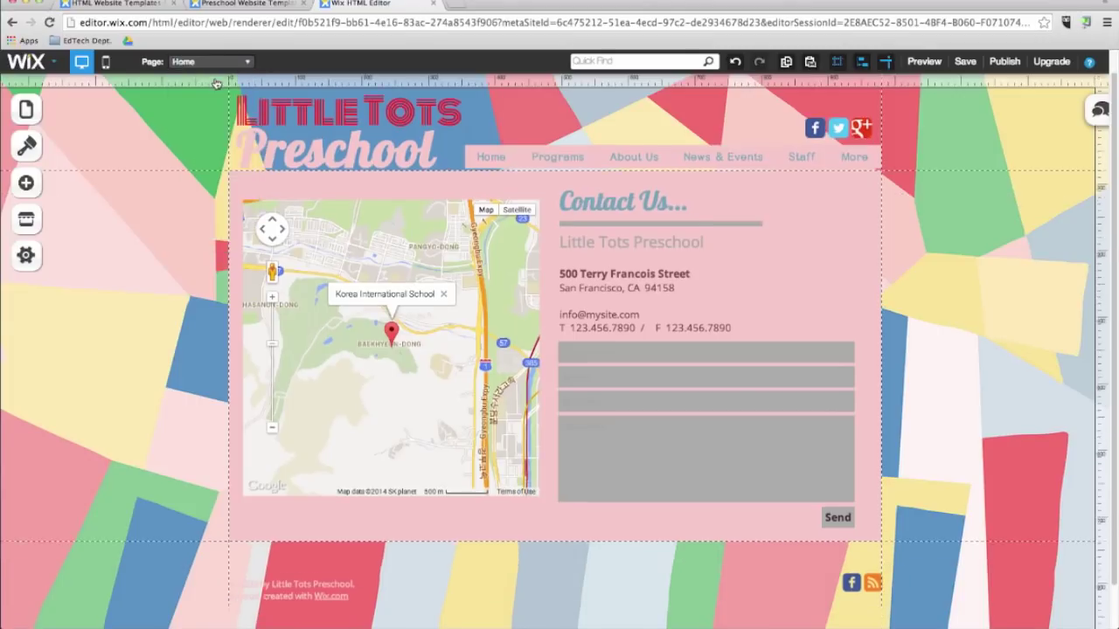
{"action": "left_click", "coordinate": [27, 183]}
{"action": "scroll", "coordinate": [96, 393], "scroll_direction": "down", "scroll_amount": 2}
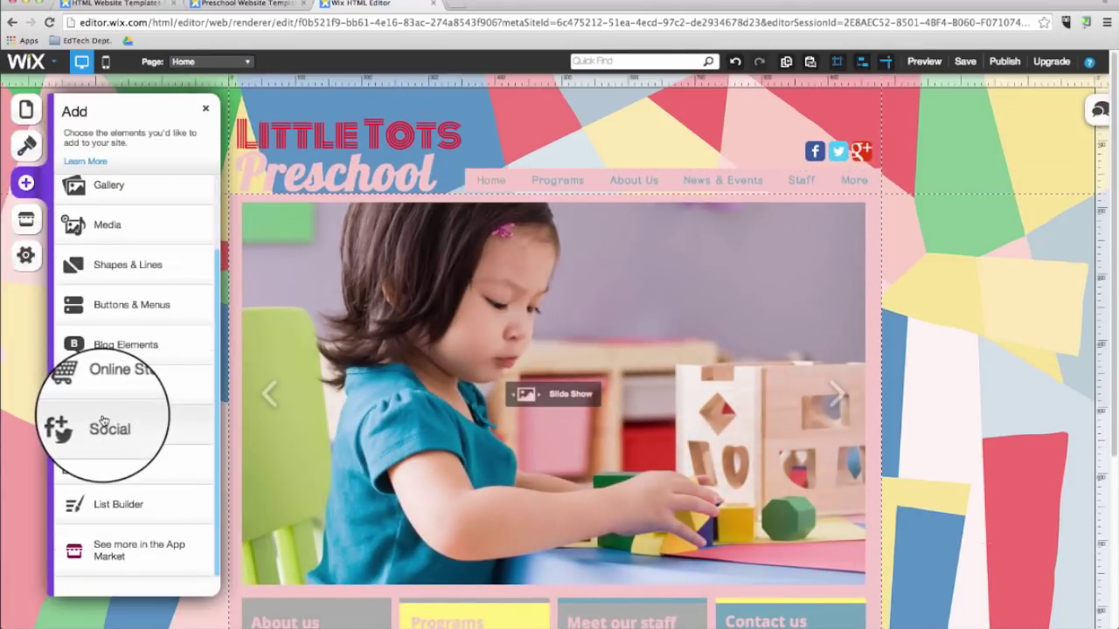
{"action": "left_click", "coordinate": [91, 507]}
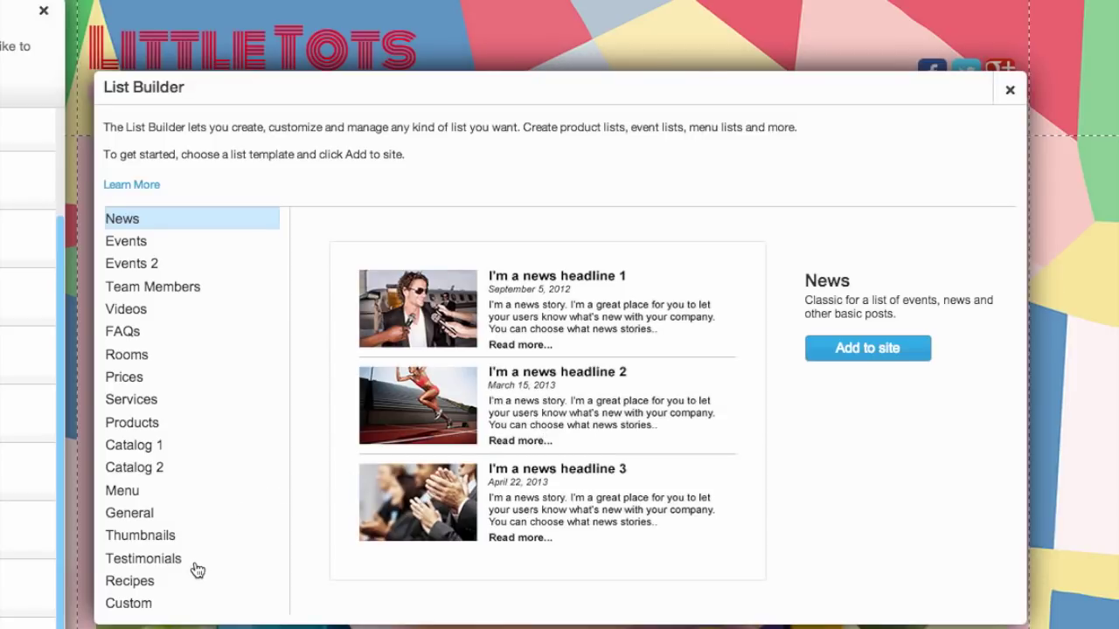
{"action": "left_click", "coordinate": [133, 332]}
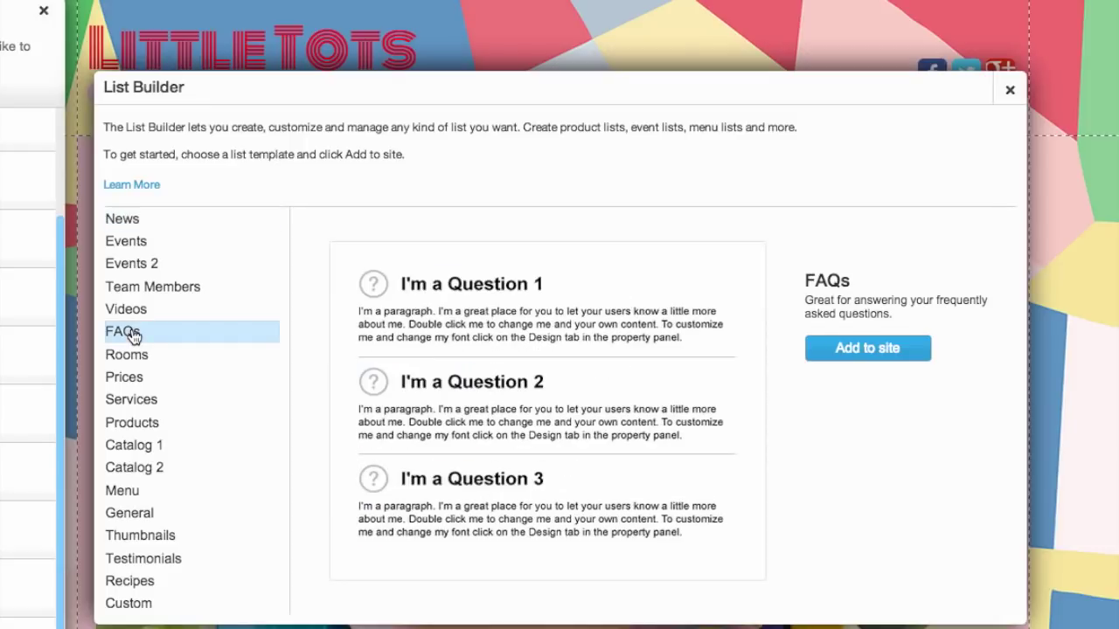
{"action": "left_click", "coordinate": [863, 349]}
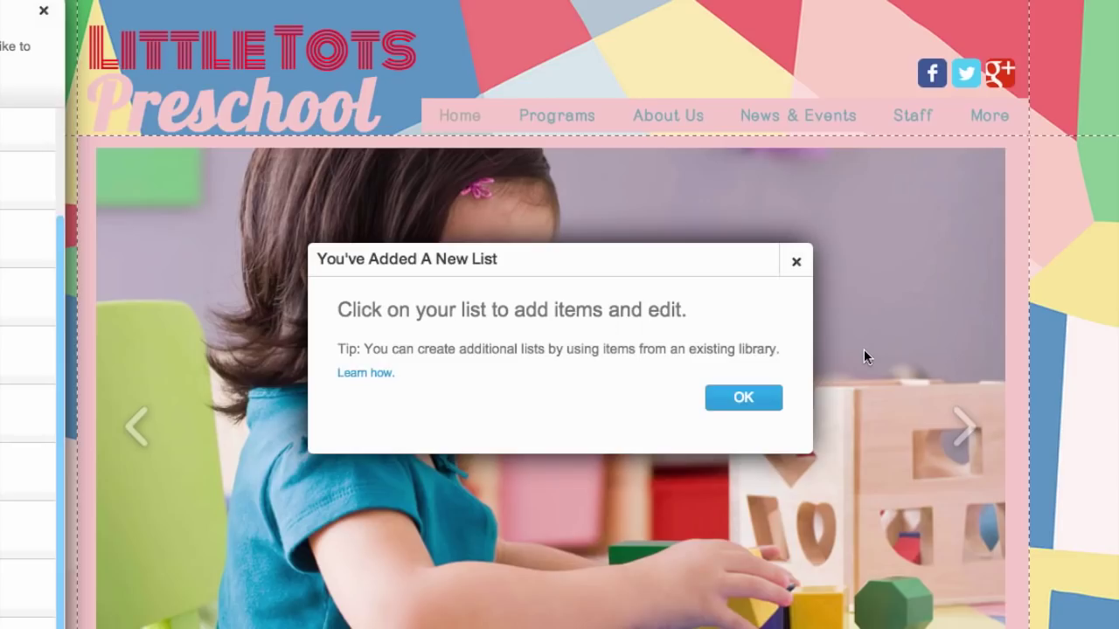
{"action": "left_click", "coordinate": [753, 398]}
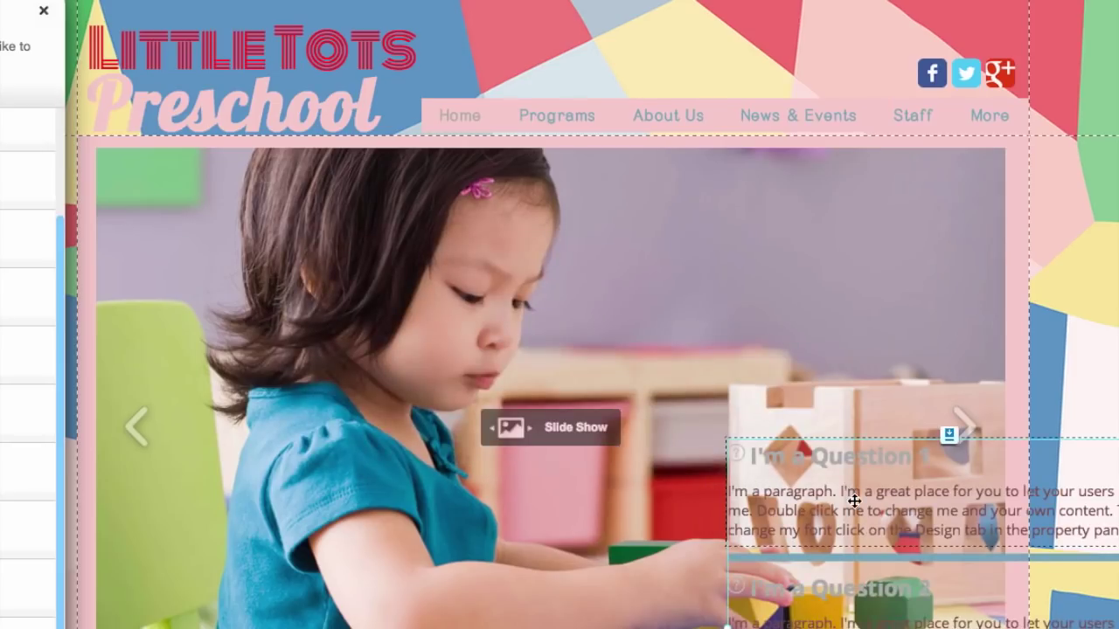
Position the FAQ list below the four coloured info boxes
{"action": "mouse_move", "coordinate": [853, 499]}
{"action": "left_mouse_down"}
{"action": "mouse_move", "coordinate": [660, 310]}
{"action": "mouse_move", "coordinate": [367, 338]}
{"action": "left_mouse_up"}
{"action": "right_click", "coordinate": [367, 338]}
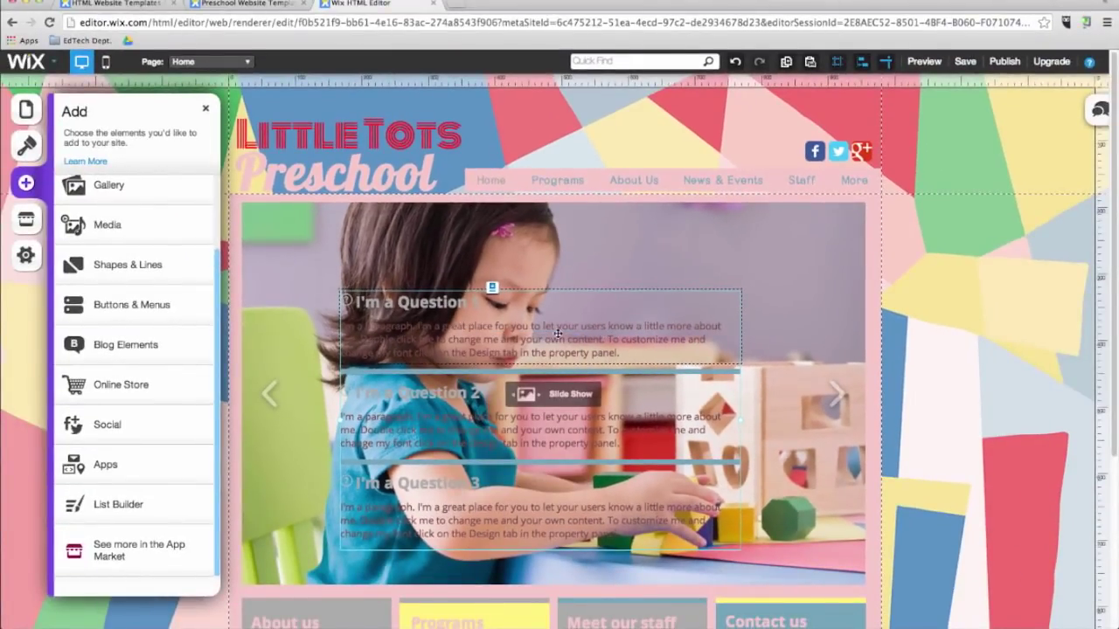
{"action": "mouse_move", "coordinate": [558, 333]}
{"action": "left_mouse_down"}
{"action": "mouse_move", "coordinate": [642, 364]}
{"action": "mouse_move", "coordinate": [655, 535]}
{"action": "left_mouse_up"}
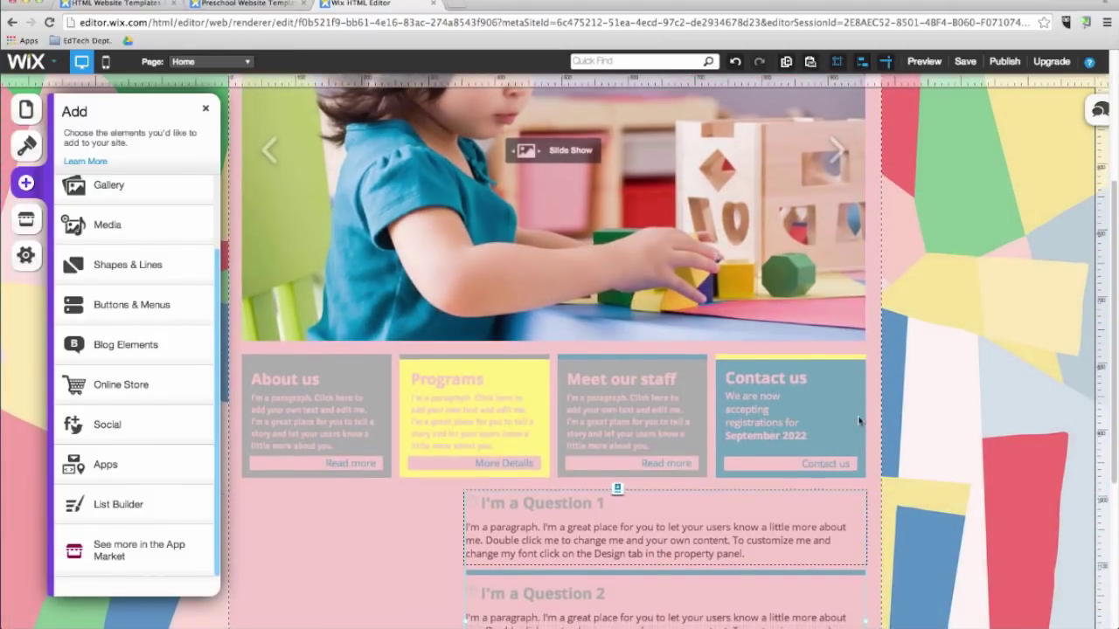
{"action": "scroll", "coordinate": [787, 423], "scroll_direction": "down", "scroll_amount": 2}
{"action": "scroll", "coordinate": [404, 516], "scroll_direction": "down", "scroll_amount": 1}
{"action": "left_click", "coordinate": [405, 511]}
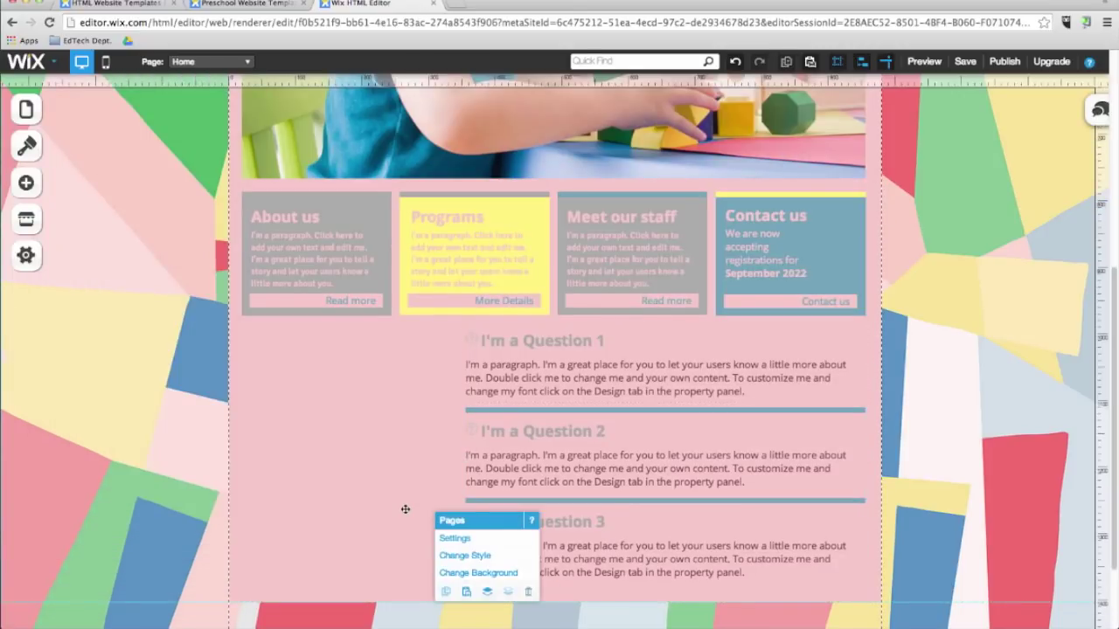
Browse the App Market's New! apps, the Twitter Feed details, and the Social category
{"action": "left_click", "coordinate": [28, 222]}
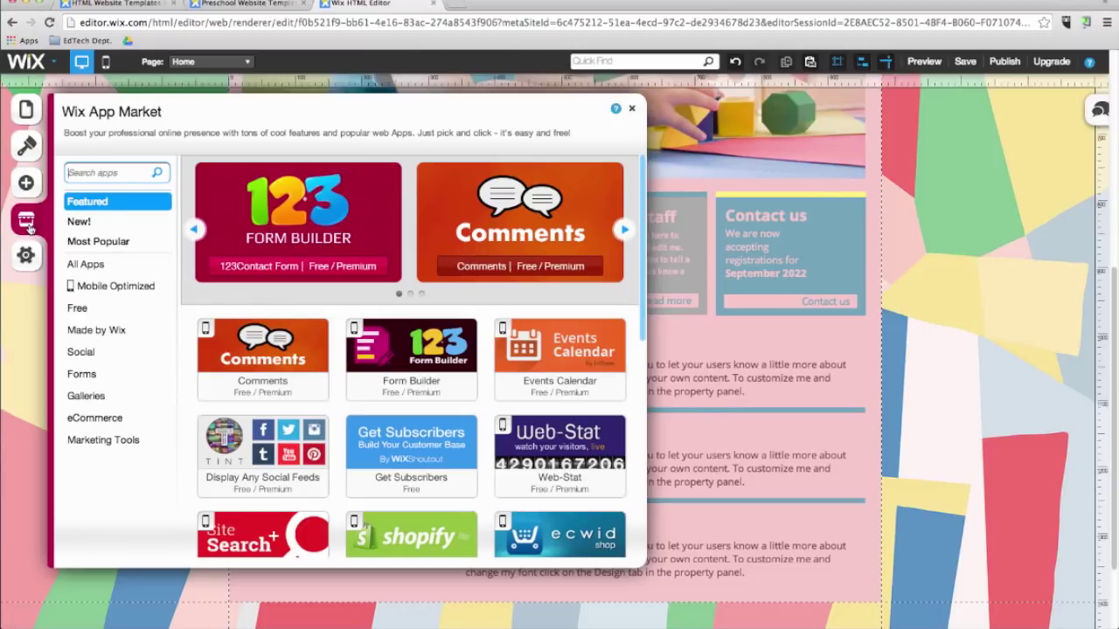
{"action": "left_click", "coordinate": [85, 229]}
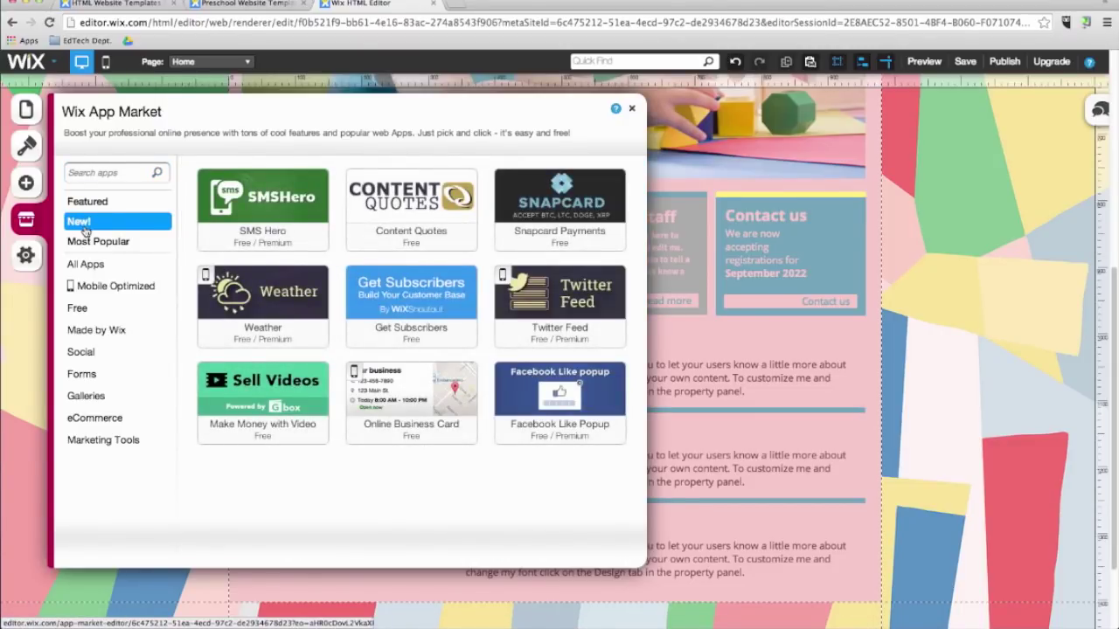
{"action": "left_click", "coordinate": [569, 305]}
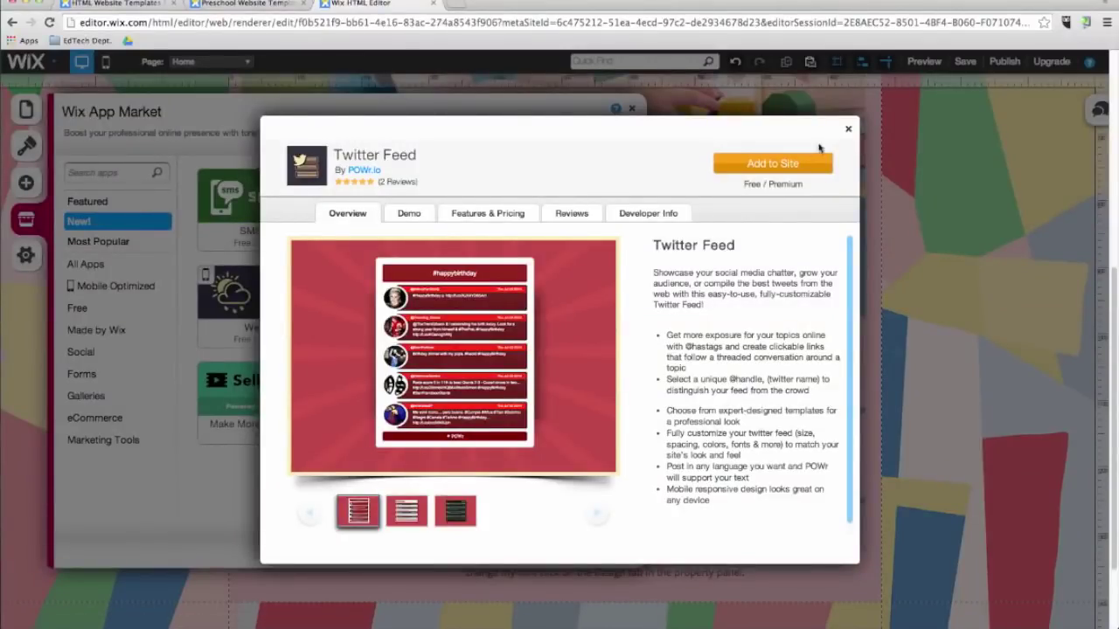
{"action": "left_click", "coordinate": [847, 129]}
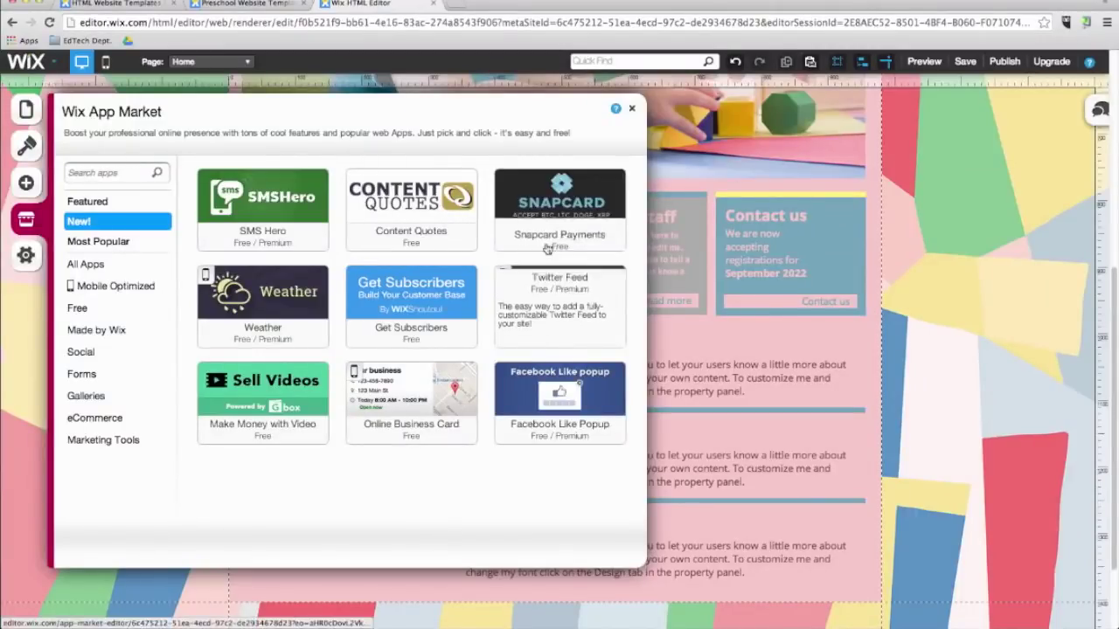
{"action": "left_click", "coordinate": [126, 354]}
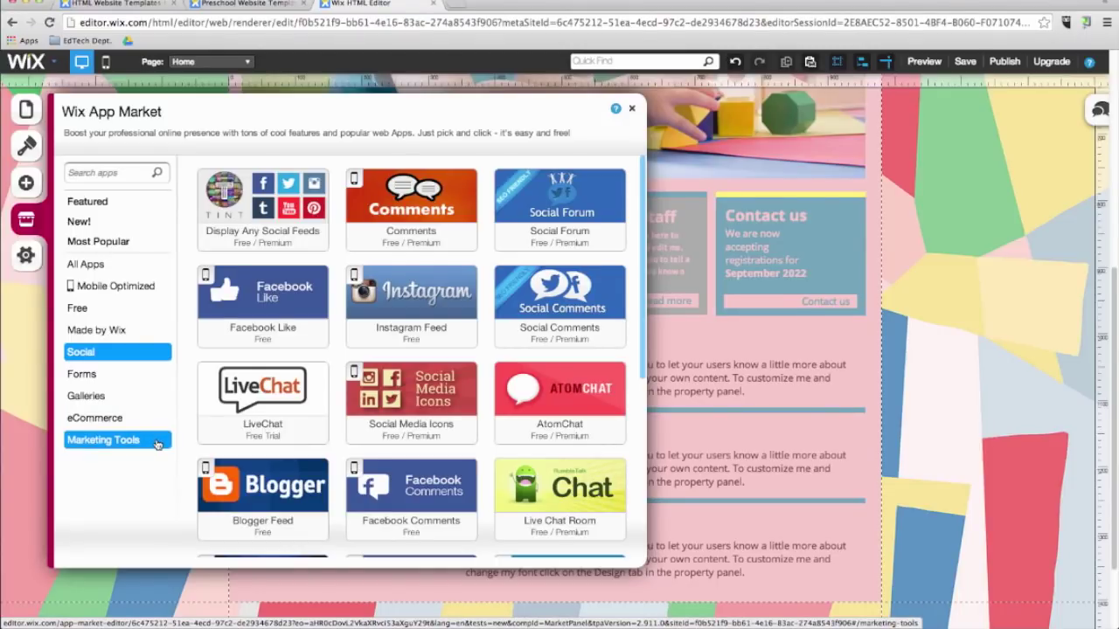
{"action": "left_click", "coordinate": [215, 62]}
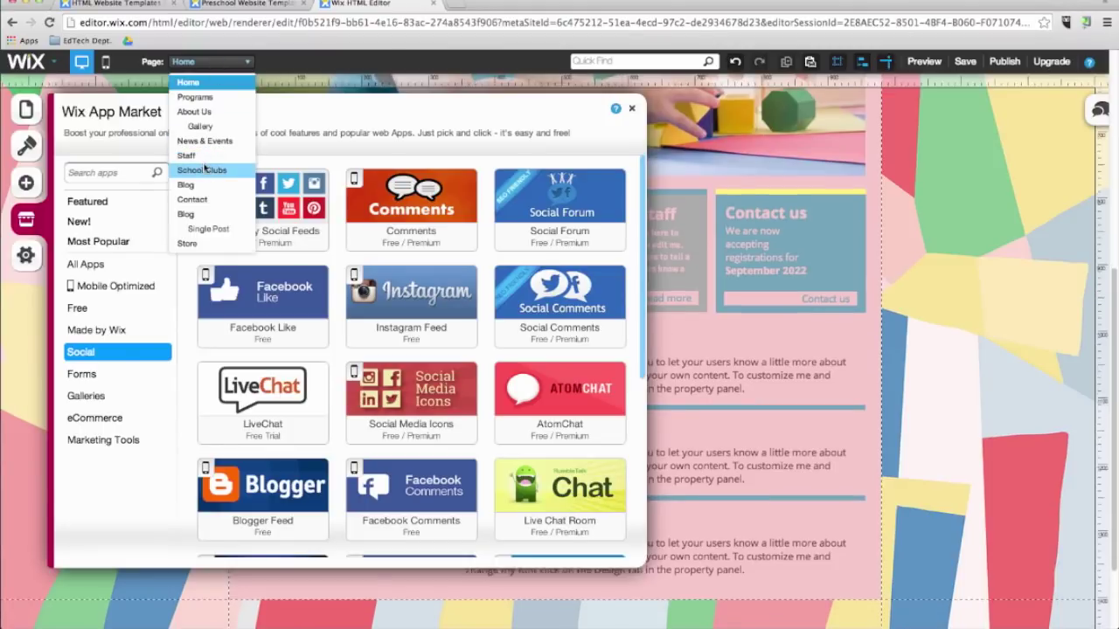
On the Gallery page, replace the photo gallery with the Instagram Feed app under the title
{"action": "left_click", "coordinate": [201, 127]}
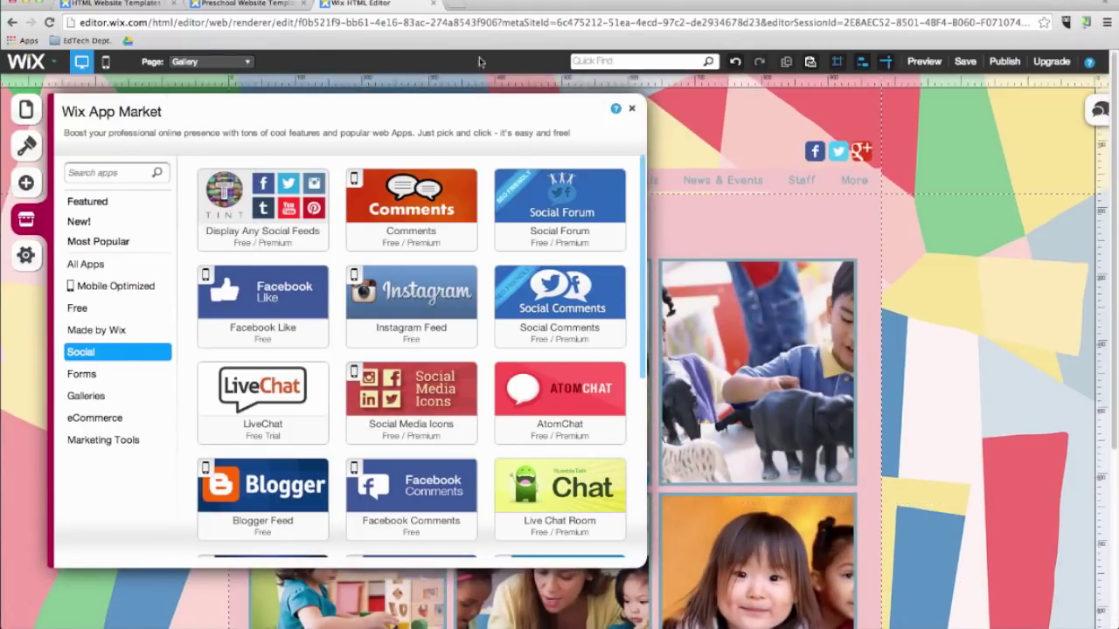
{"action": "left_click", "coordinate": [720, 286]}
{"action": "key", "text": "Delete"}
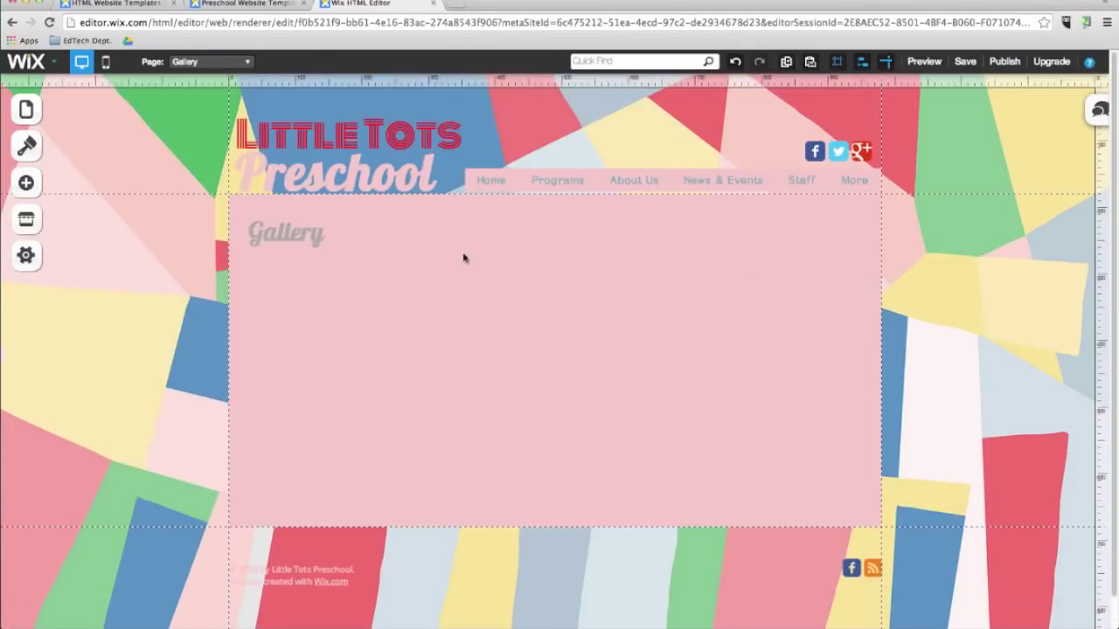
{"action": "left_click", "coordinate": [26, 219]}
{"action": "left_click", "coordinate": [144, 347]}
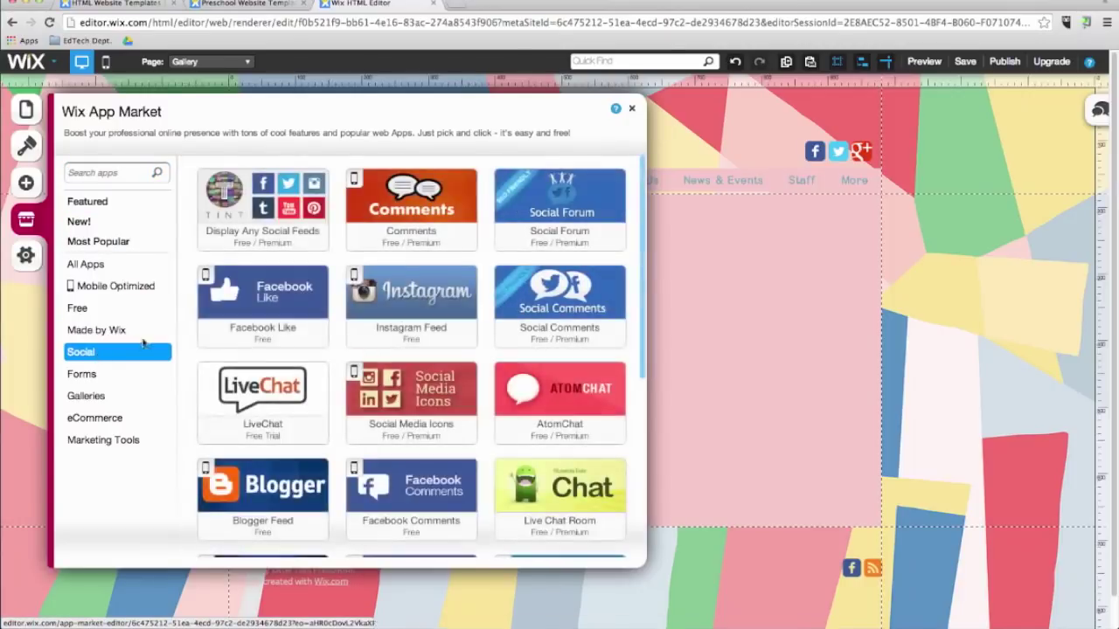
{"action": "left_click", "coordinate": [433, 291]}
{"action": "left_click", "coordinate": [734, 164]}
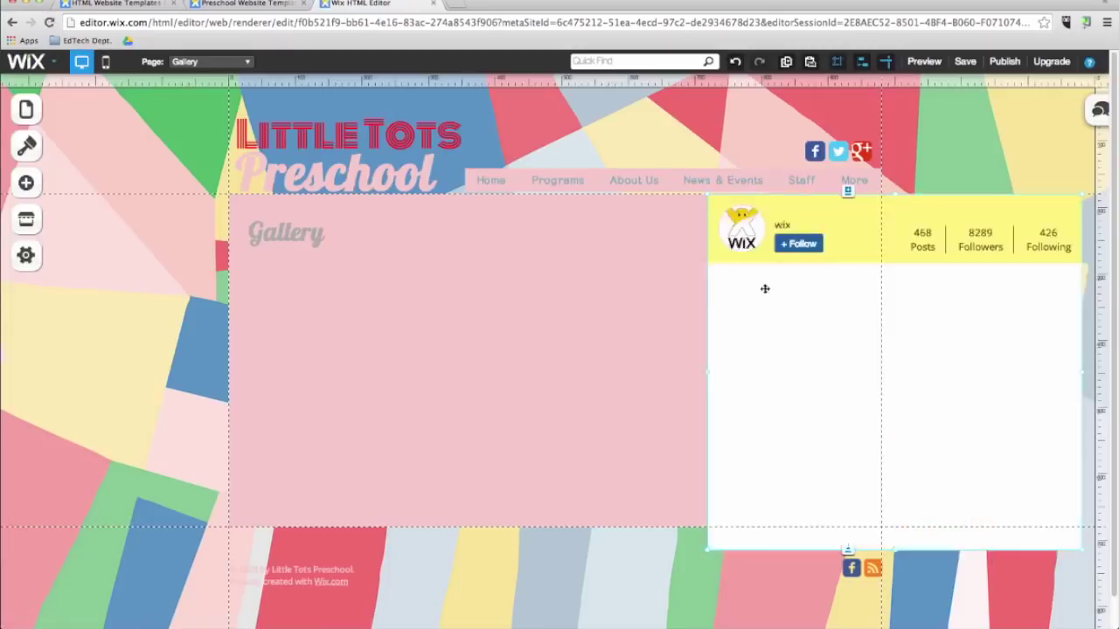
{"action": "left_click_drag", "start_coordinate": [765, 288], "coordinate": [301, 362]}
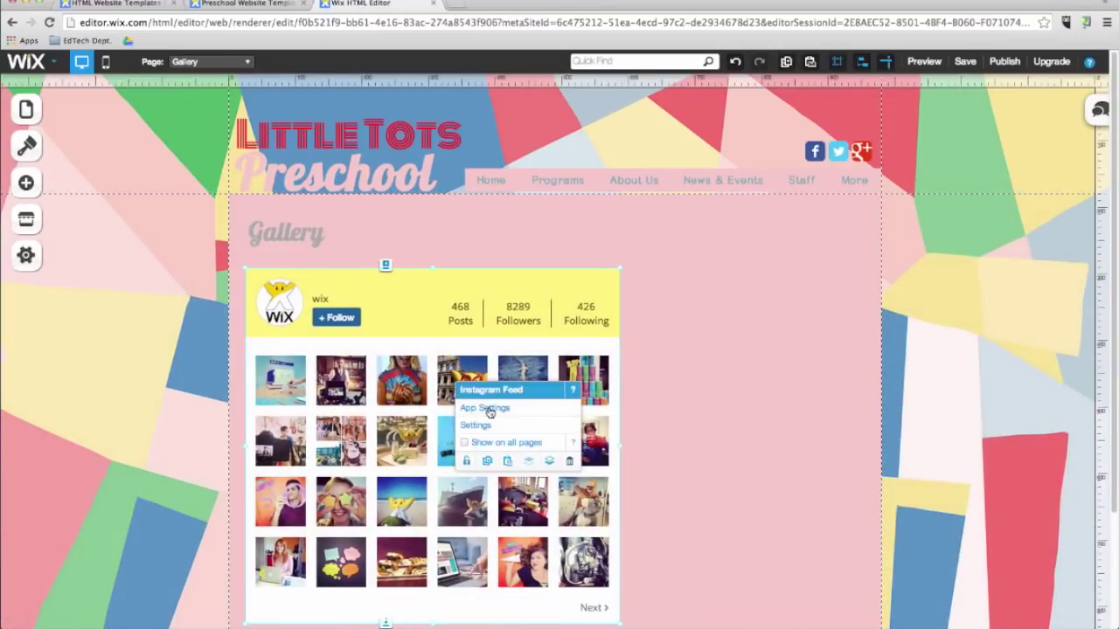
Connect the teacher's Instagram account to the feed and widen it across the page
{"action": "left_click", "coordinate": [485, 407]}
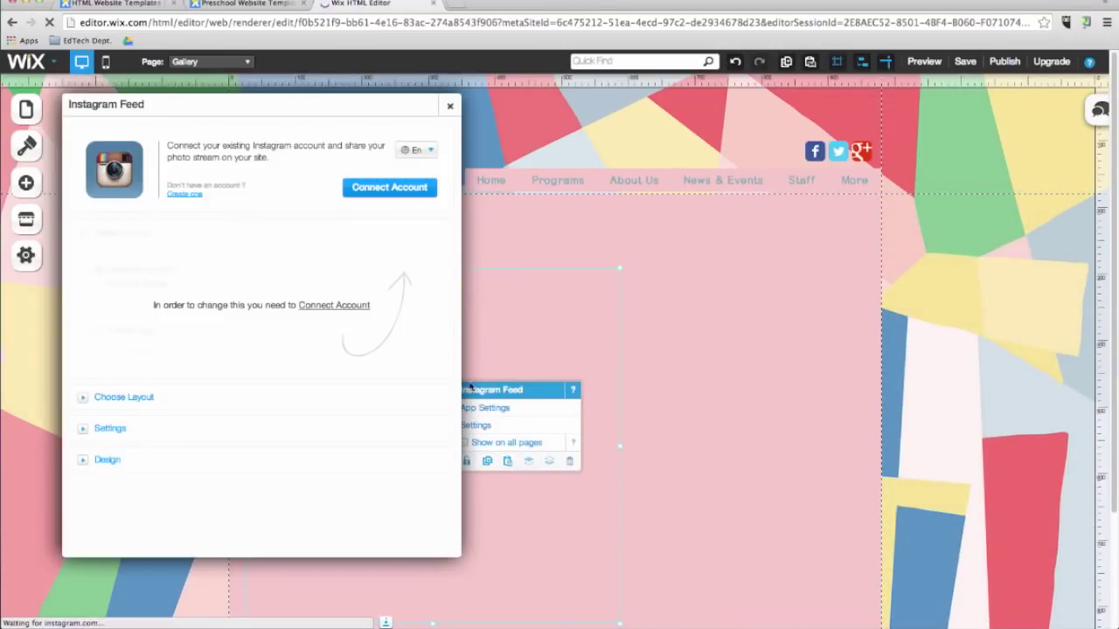
{"action": "left_click", "coordinate": [389, 189]}
{"action": "type", "text": "davdilee"}
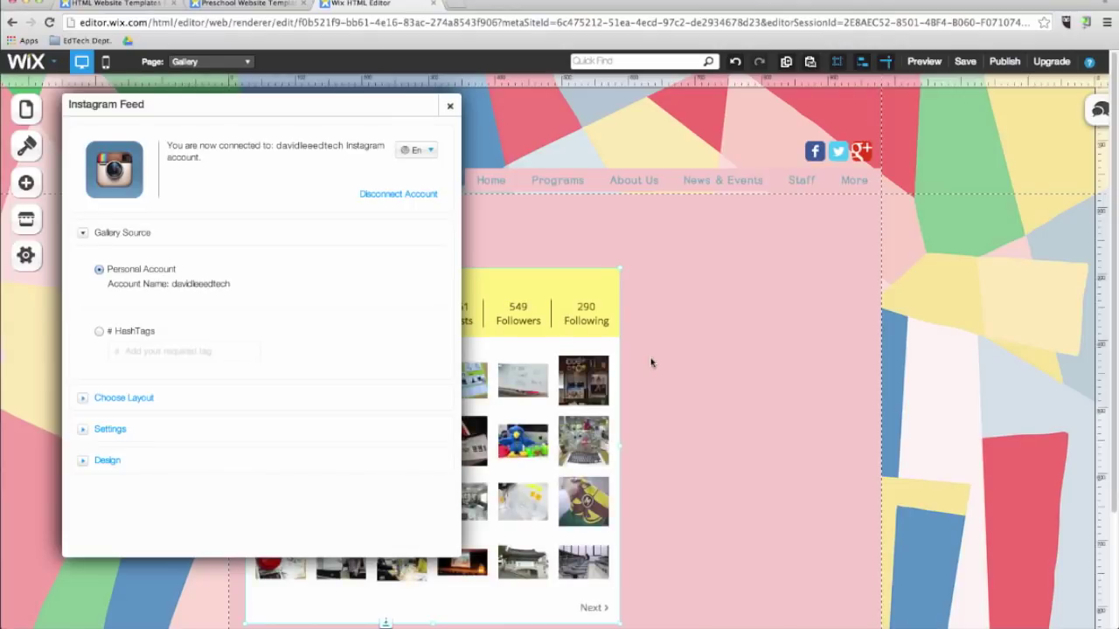
{"action": "left_click", "coordinate": [449, 106]}
{"action": "left_click_drag", "start_coordinate": [619, 447], "coordinate": [862, 449]}
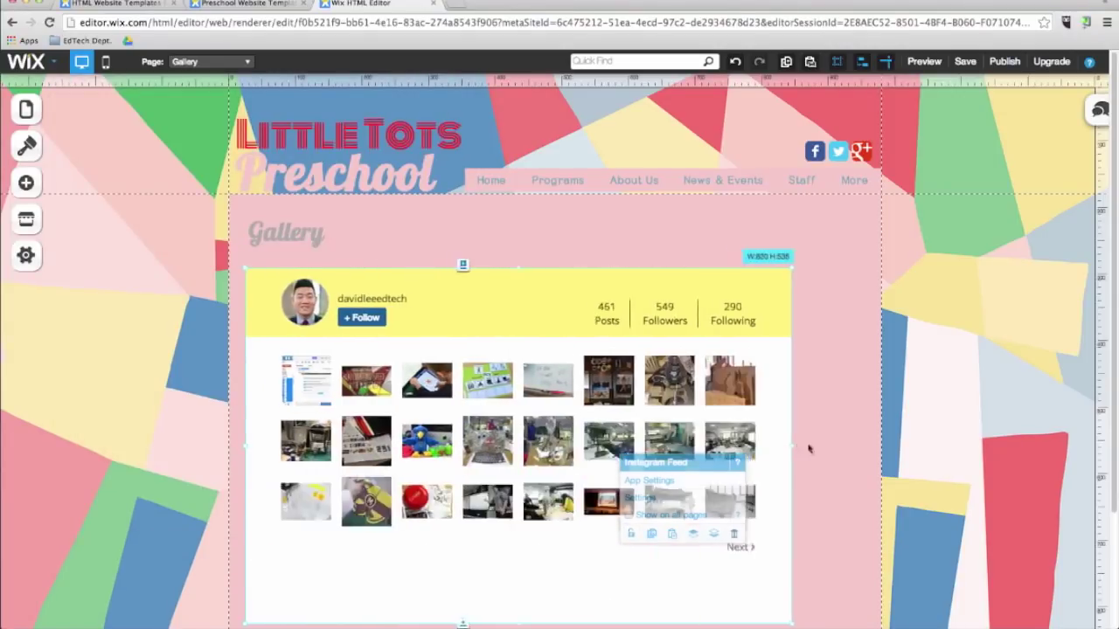
{"action": "scroll", "coordinate": [903, 420], "scroll_direction": "down", "scroll_amount": 1}
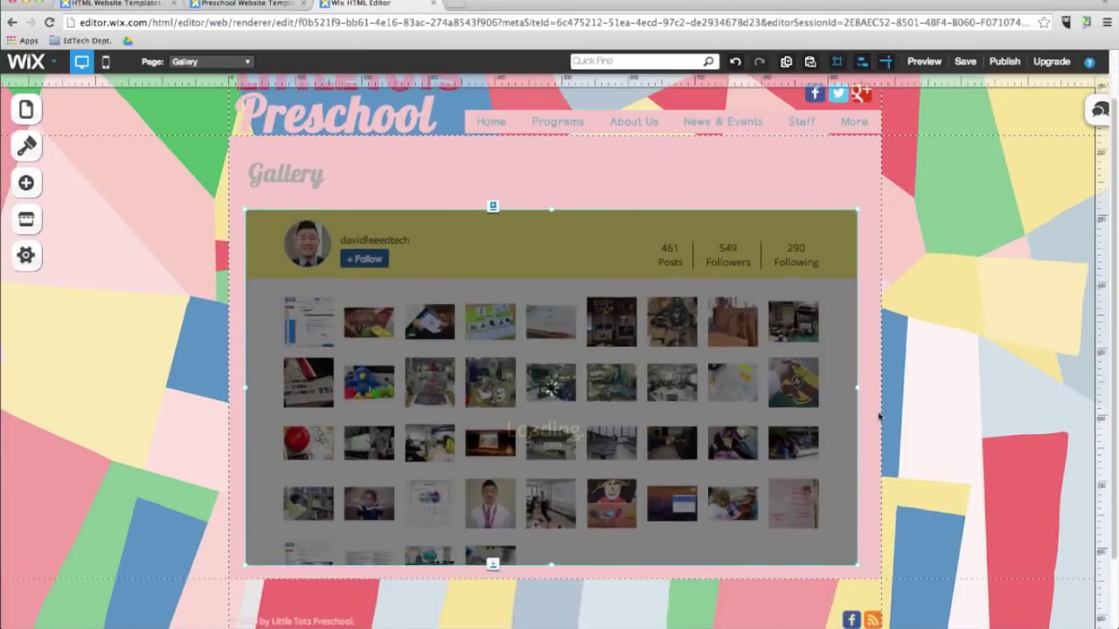
Preview the site, enlarge then close an Instagram feed photo, and return to the editor
{"action": "left_click", "coordinate": [924, 61]}
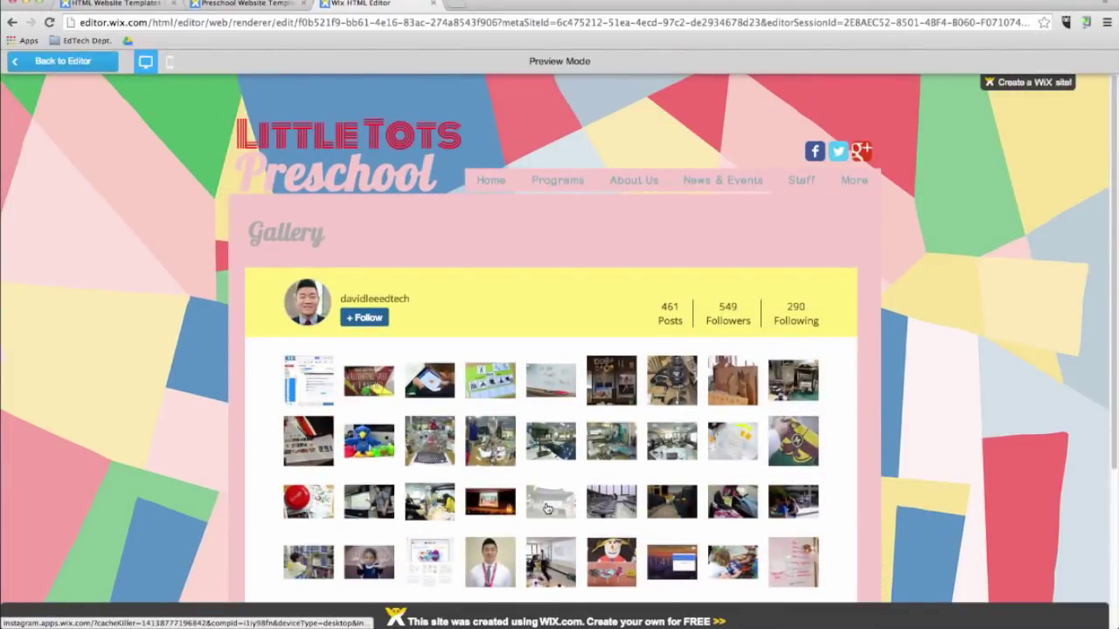
{"action": "left_click", "coordinate": [544, 562]}
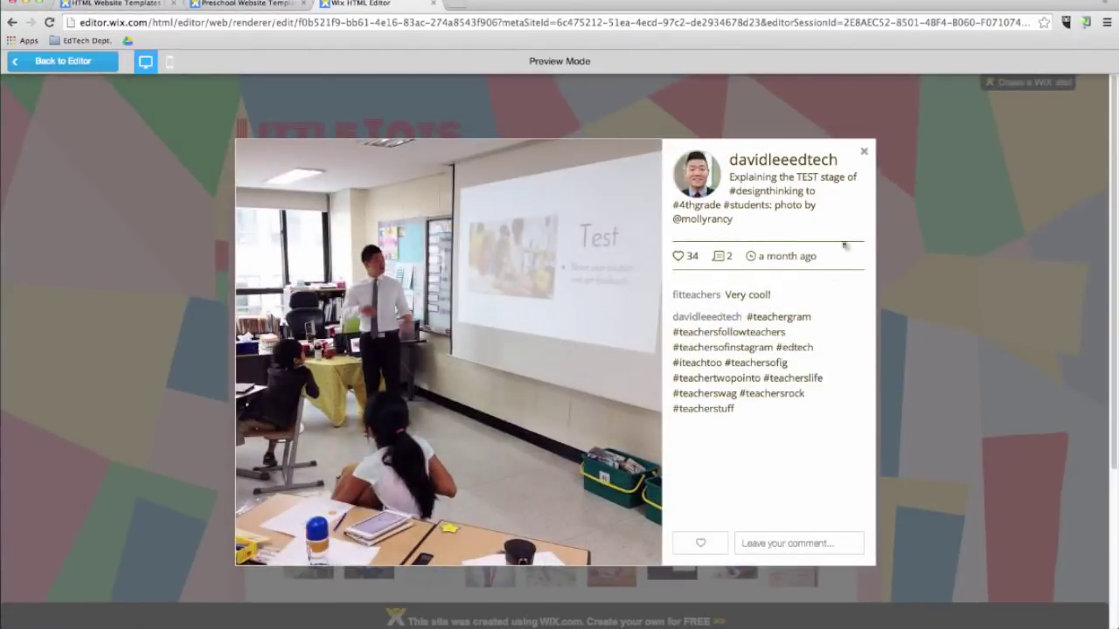
{"action": "left_click", "coordinate": [864, 151]}
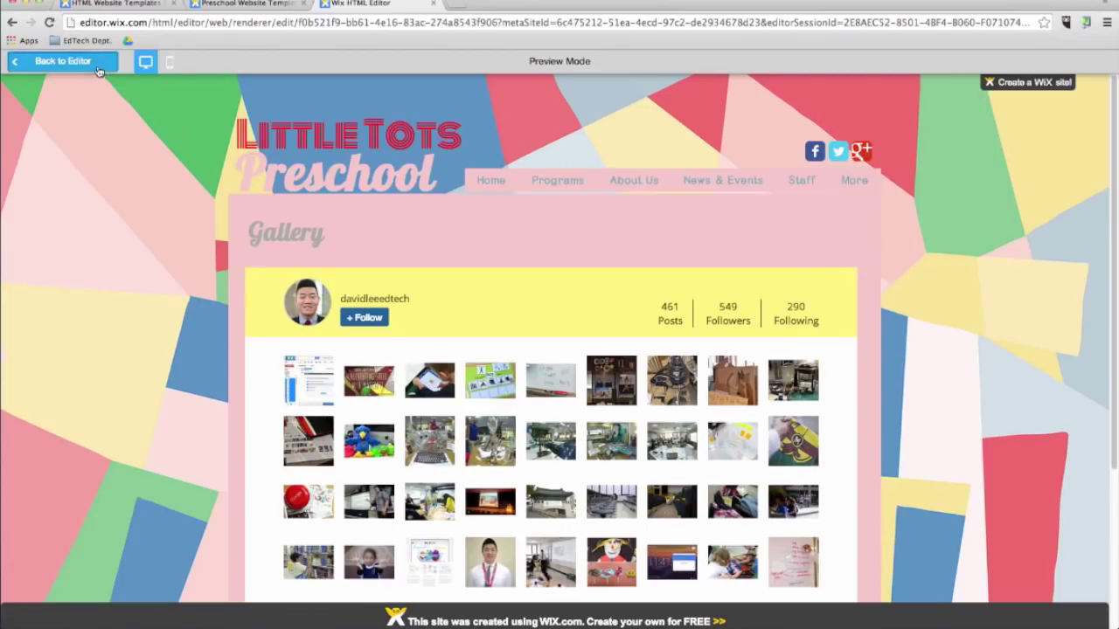
{"action": "left_click", "coordinate": [100, 61]}
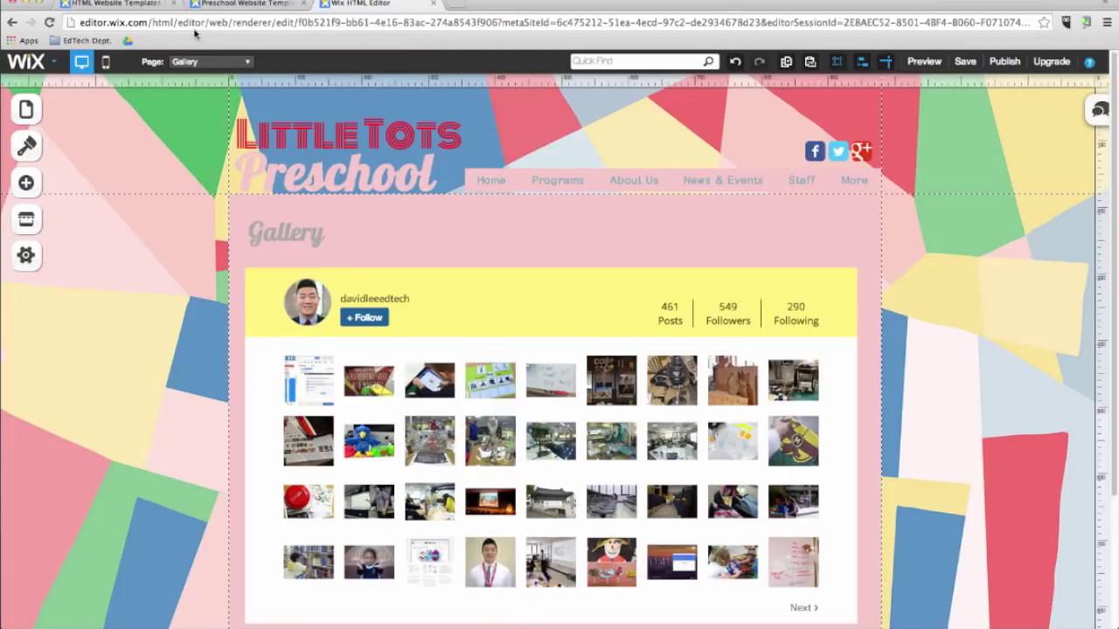
On the Contact page, add the Google Event Calendar app and place it below the map
{"action": "left_click", "coordinate": [192, 63]}
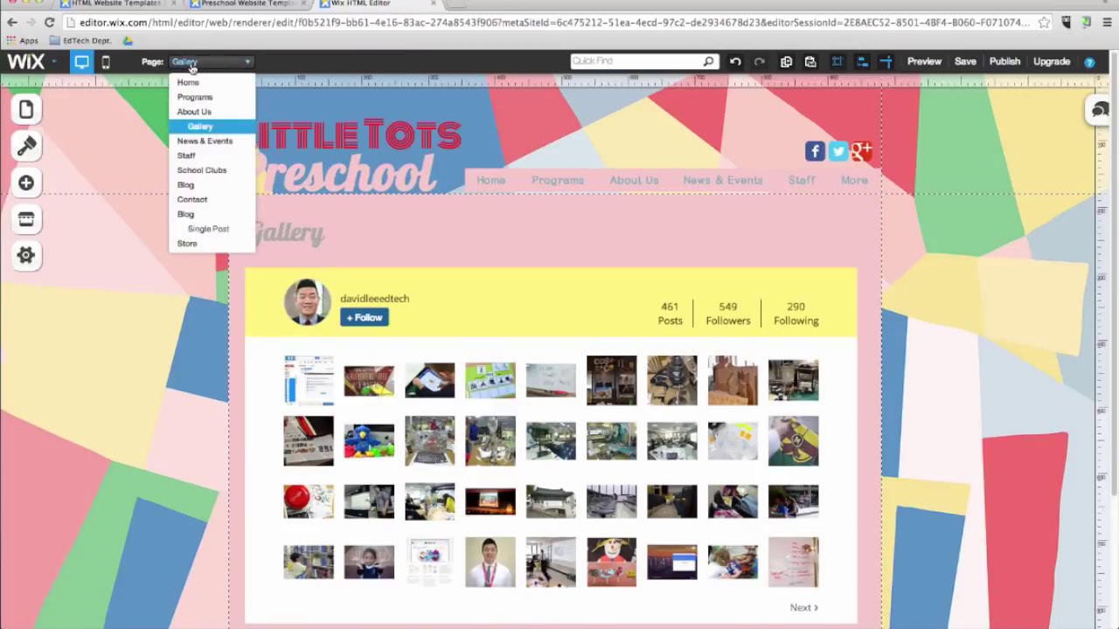
{"action": "left_click", "coordinate": [195, 200]}
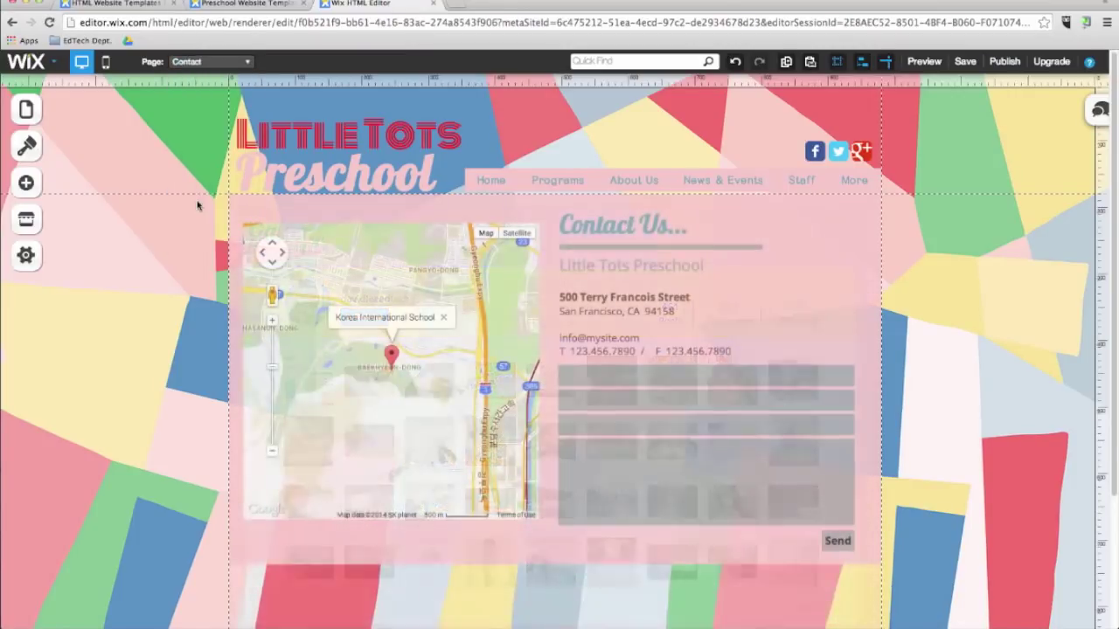
{"action": "left_click", "coordinate": [26, 222]}
{"action": "left_click", "coordinate": [97, 241]}
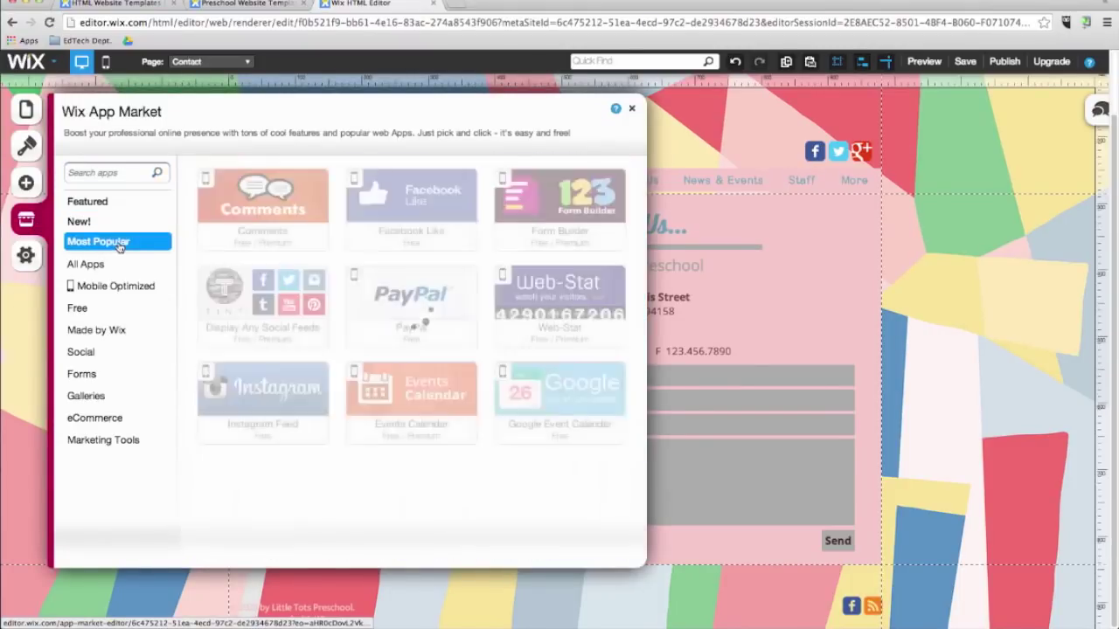
{"action": "left_click", "coordinate": [560, 398]}
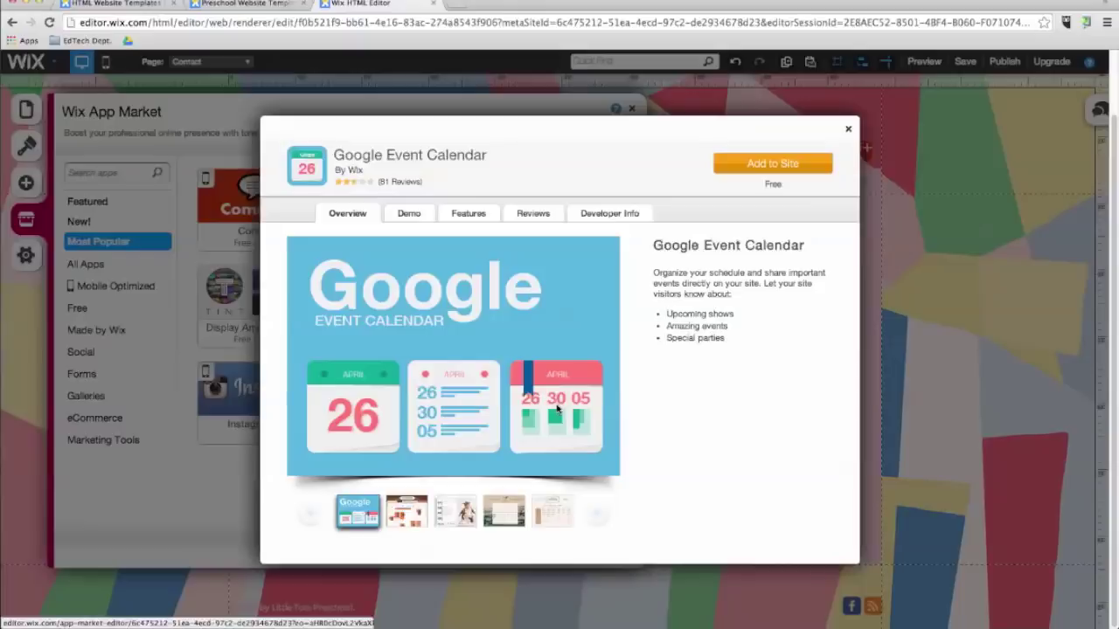
{"action": "left_click", "coordinate": [748, 165]}
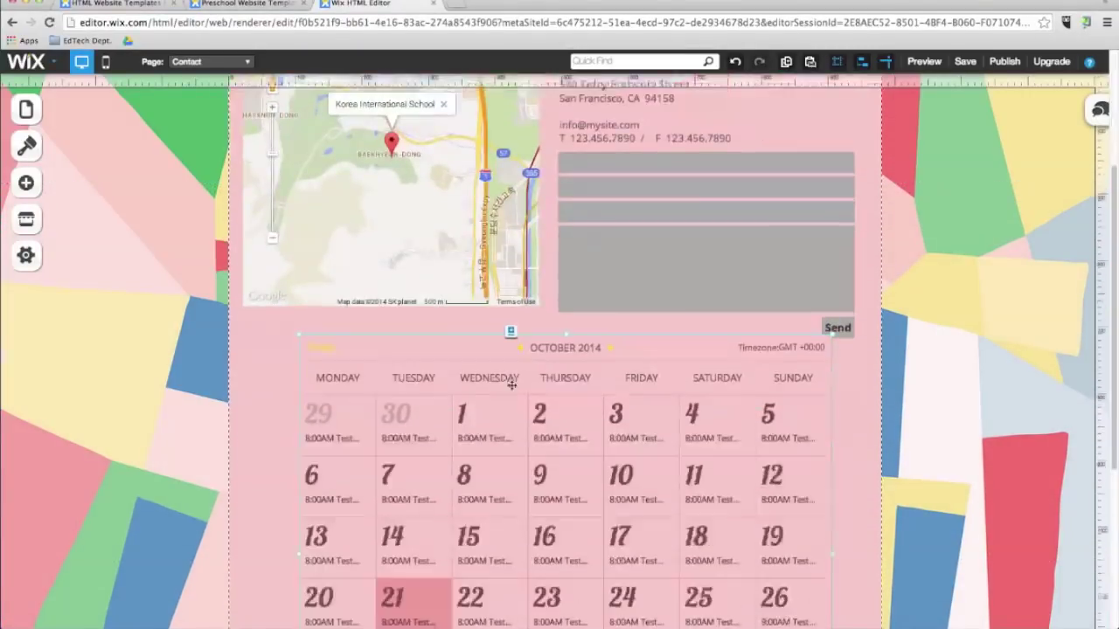
{"action": "left_click_drag", "start_coordinate": [511, 385], "coordinate": [485, 437]}
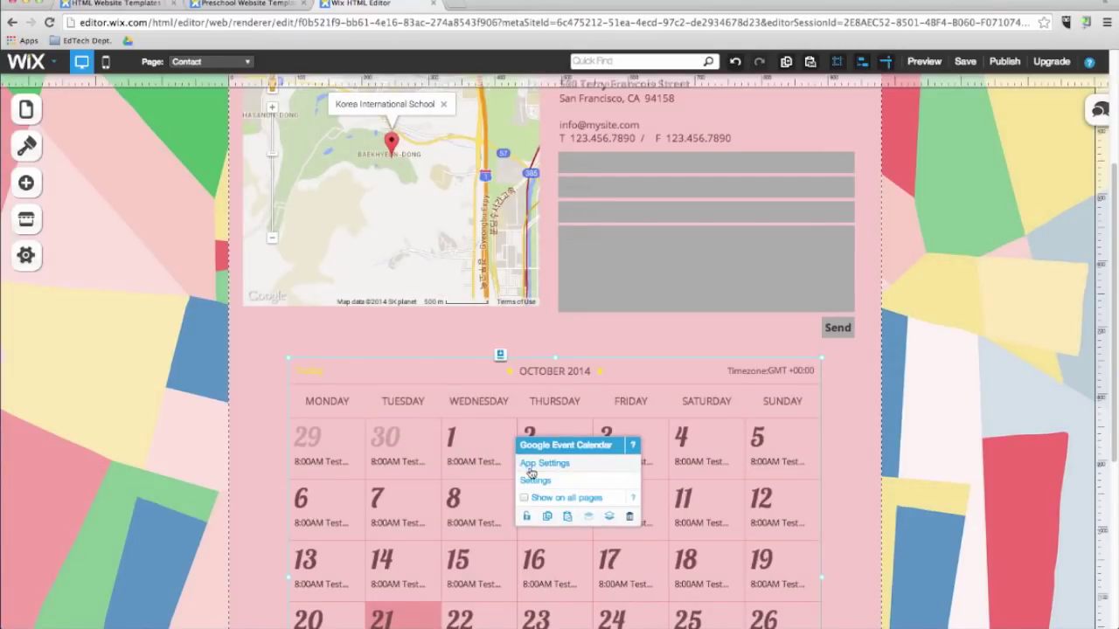
Link a Google account to the calendar and choose the calendar showing October events
{"action": "left_click", "coordinate": [529, 463]}
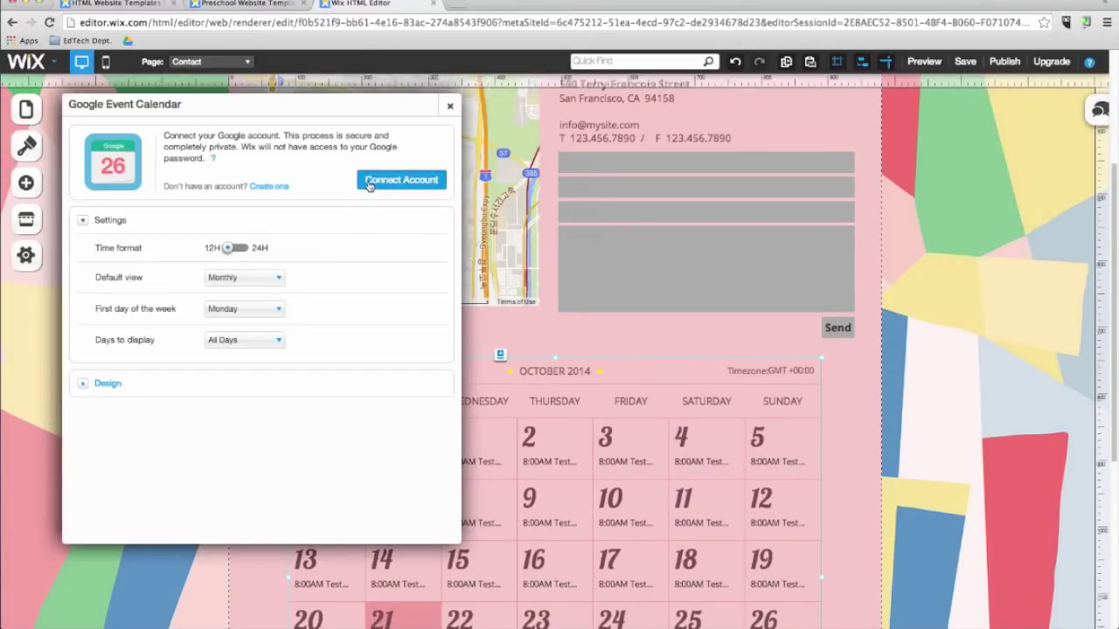
{"action": "left_click", "coordinate": [369, 182]}
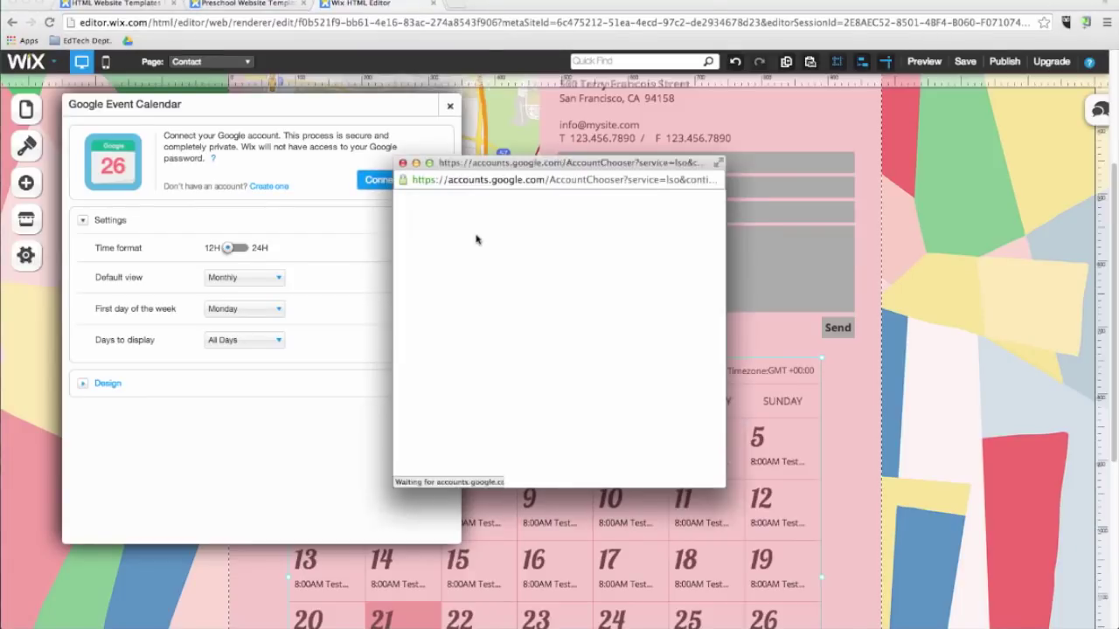
{"action": "left_click", "coordinate": [542, 338]}
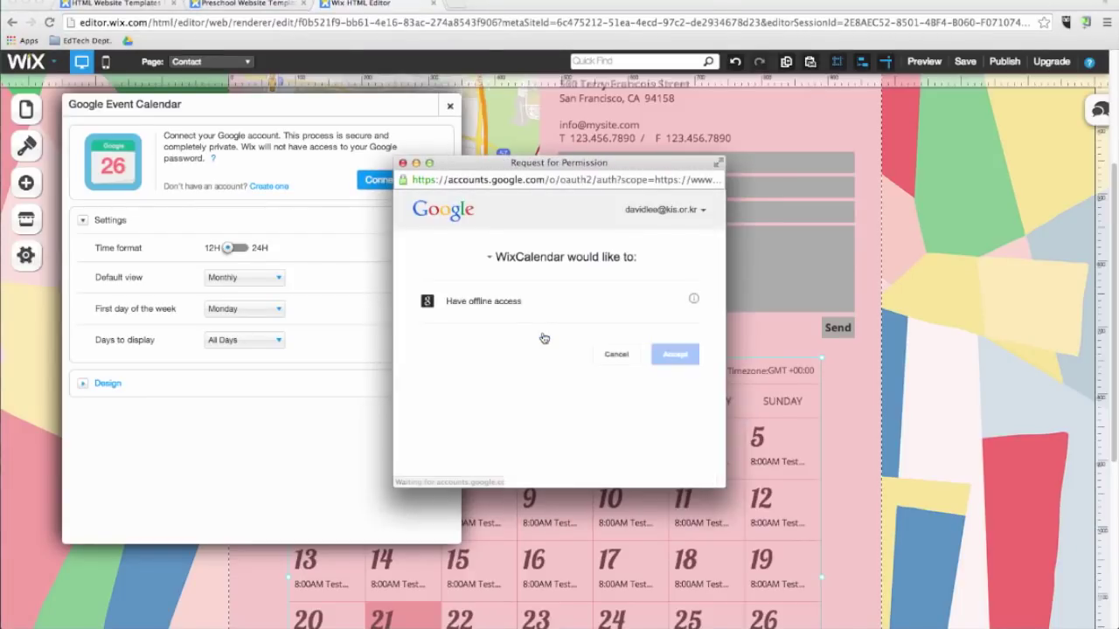
{"action": "left_click", "coordinate": [671, 354]}
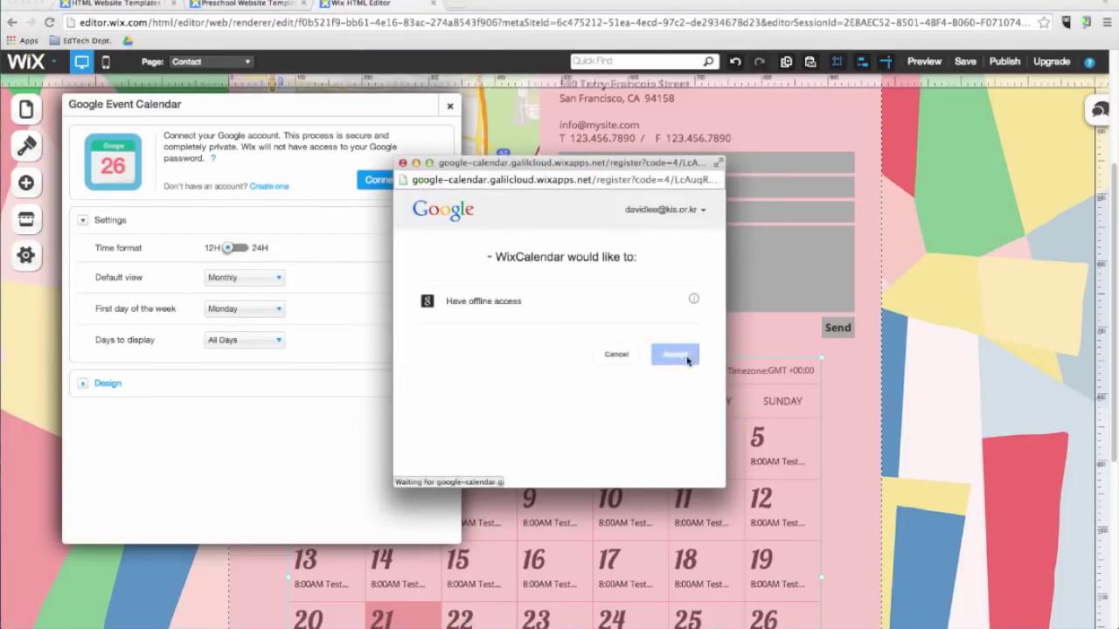
{"action": "left_click", "coordinate": [394, 167]}
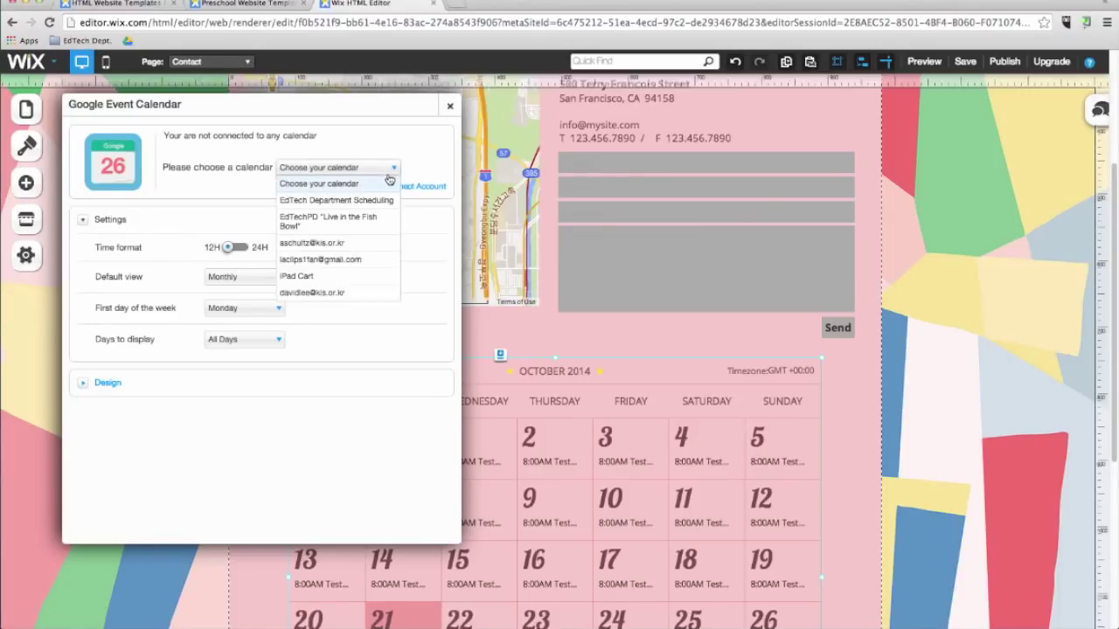
{"action": "left_click", "coordinate": [341, 261]}
{"action": "left_click", "coordinate": [446, 107]}
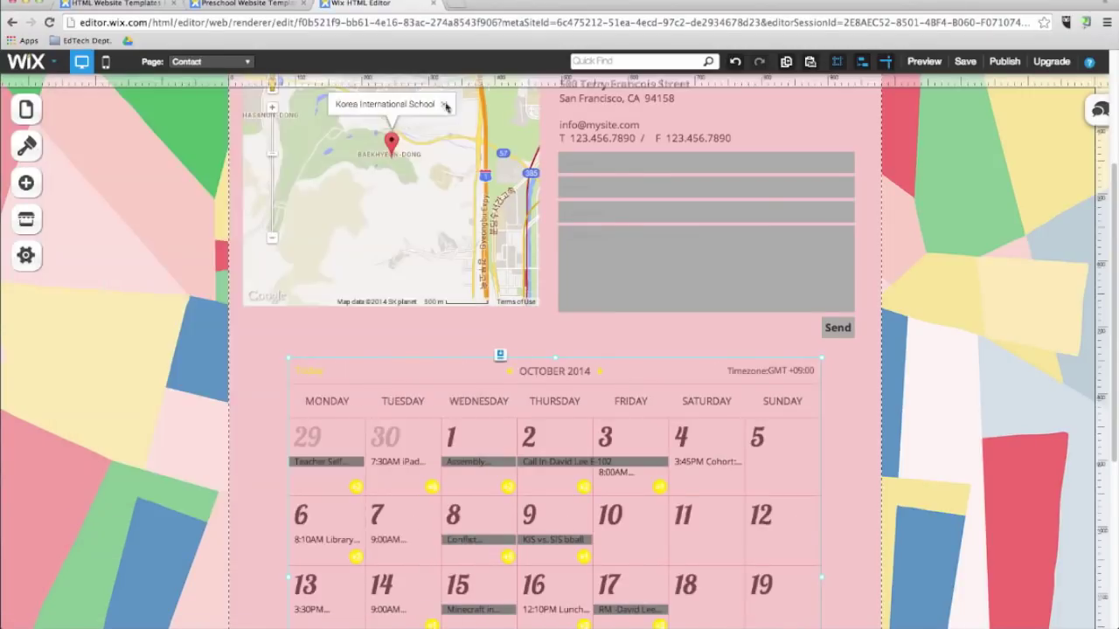
{"action": "scroll", "coordinate": [525, 502], "scroll_direction": "down", "scroll_amount": 3}
{"action": "scroll", "coordinate": [525, 502], "scroll_direction": "down", "scroll_amount": 3}
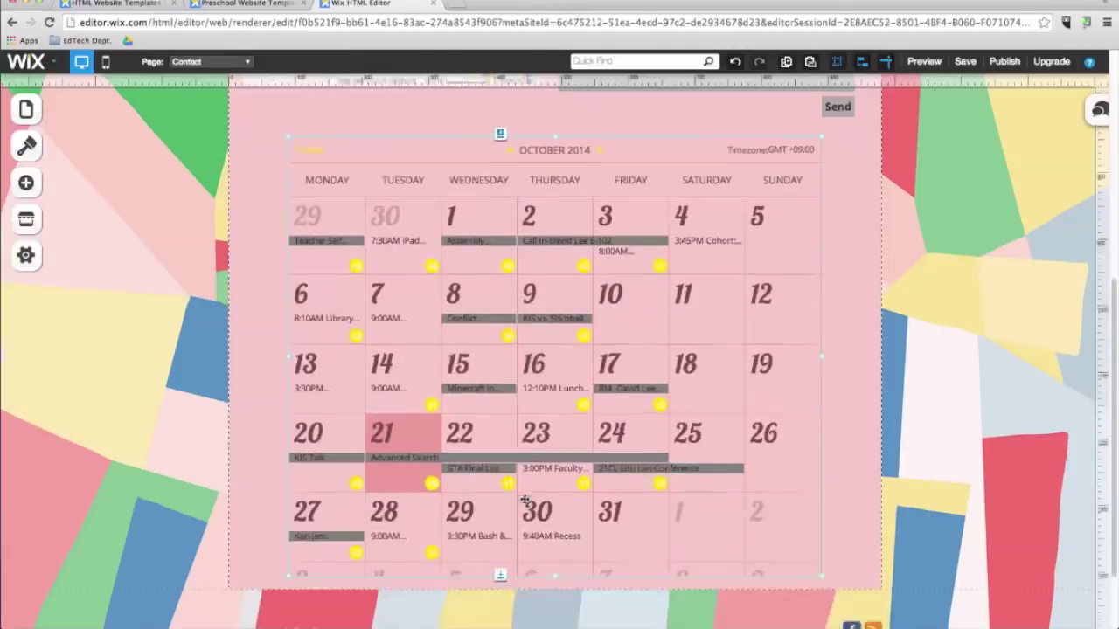
{"action": "scroll", "coordinate": [523, 498], "scroll_direction": "down", "scroll_amount": 1}
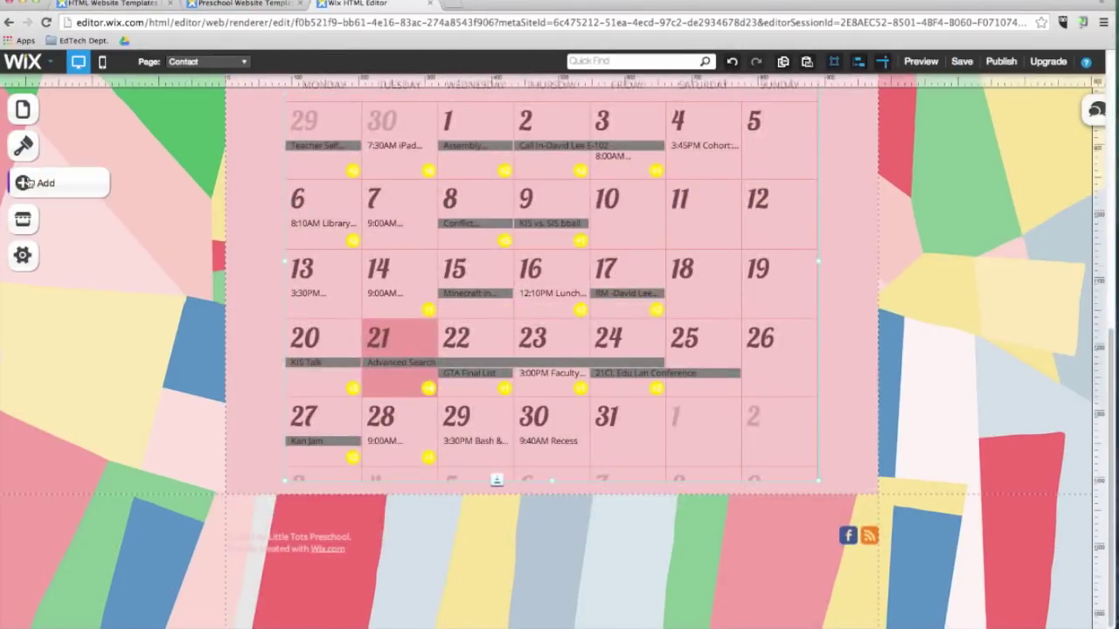
{"action": "left_click", "coordinate": [23, 182]}
Find 'chat' in the App Market and place Intelligent Live Chat beside the Contact Us heading
{"action": "left_click", "coordinate": [23, 219]}
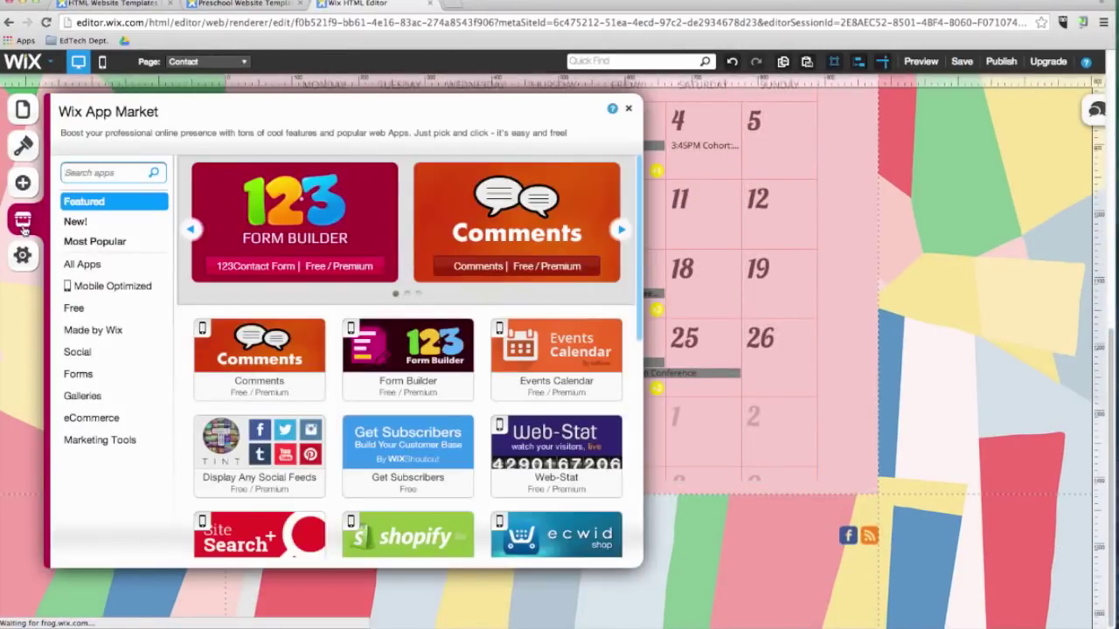
{"action": "type", "text": "chat"}
{"action": "left_click", "coordinate": [155, 173]}
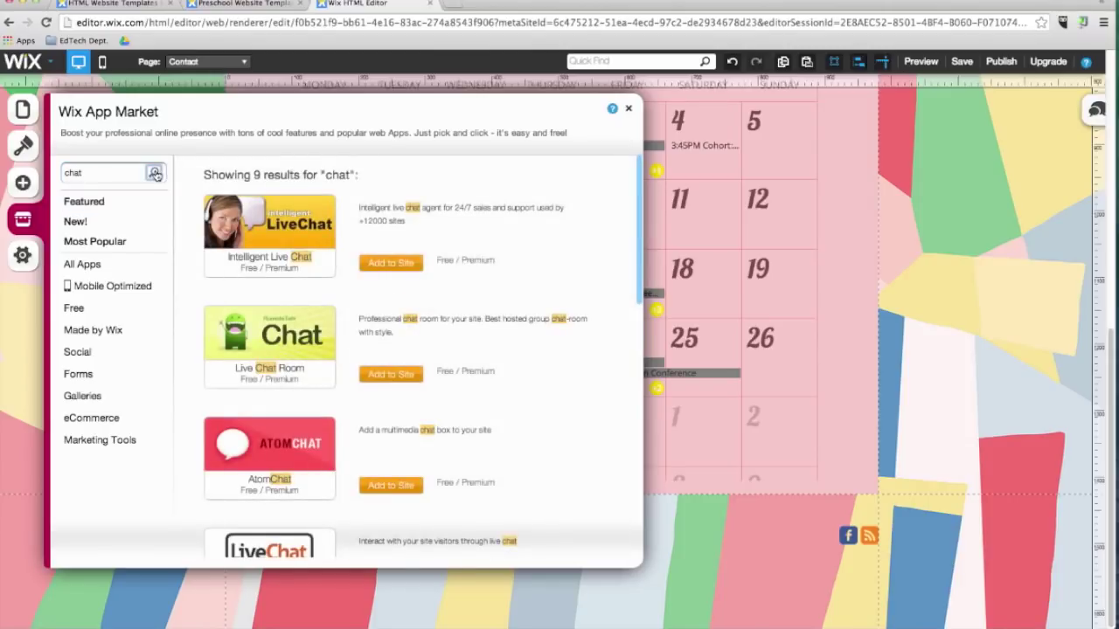
{"action": "left_click", "coordinate": [392, 261]}
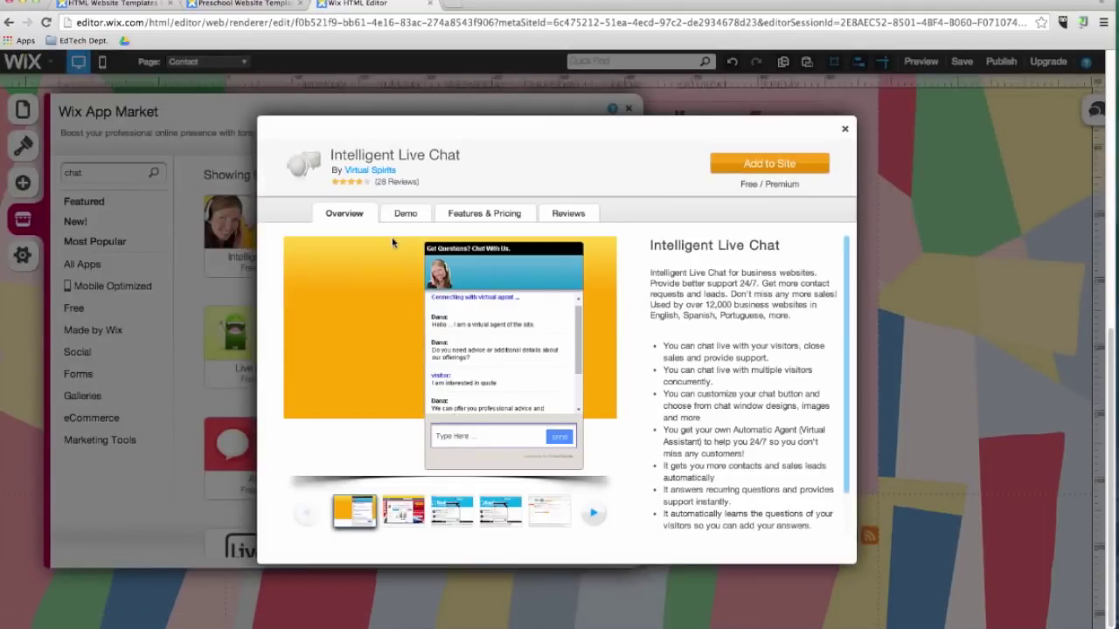
{"action": "left_click", "coordinate": [769, 164]}
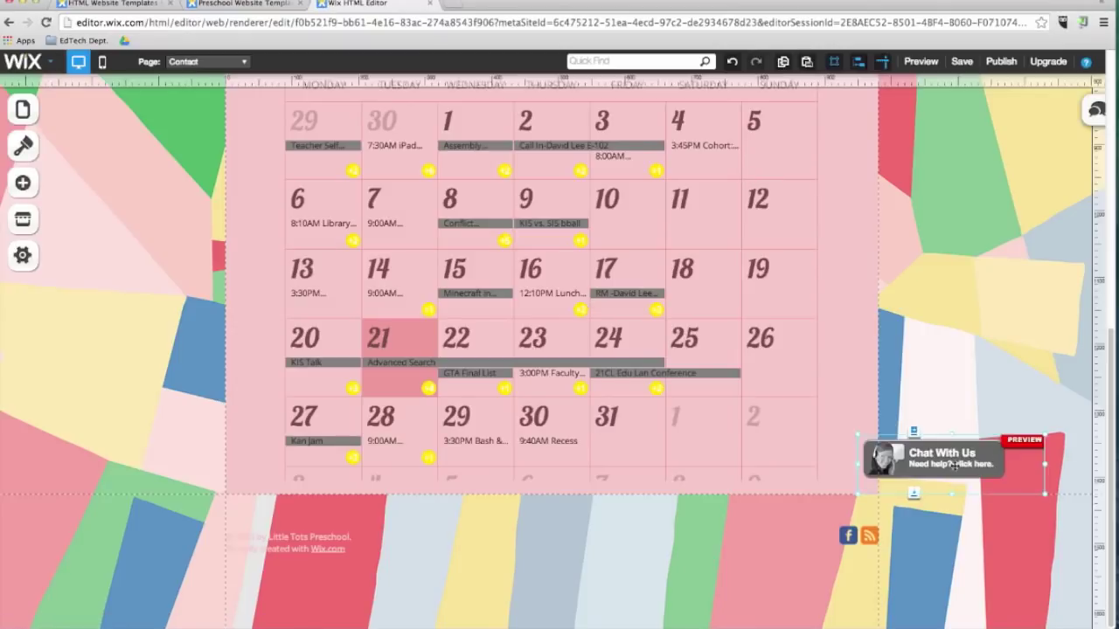
{"action": "left_click_drag", "start_coordinate": [766, 556], "coordinate": [810, 225]}
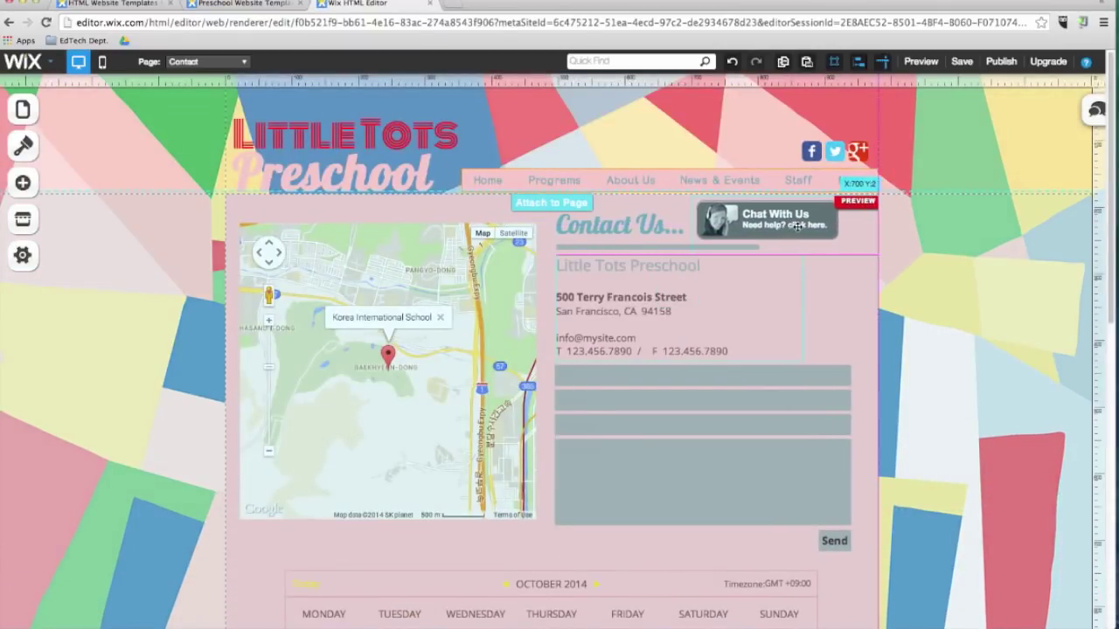
{"action": "left_click_drag", "start_coordinate": [810, 225], "coordinate": [795, 225]}
Dismiss the live chat widget's quick options and close its account dialog
{"action": "left_click", "coordinate": [880, 248]}
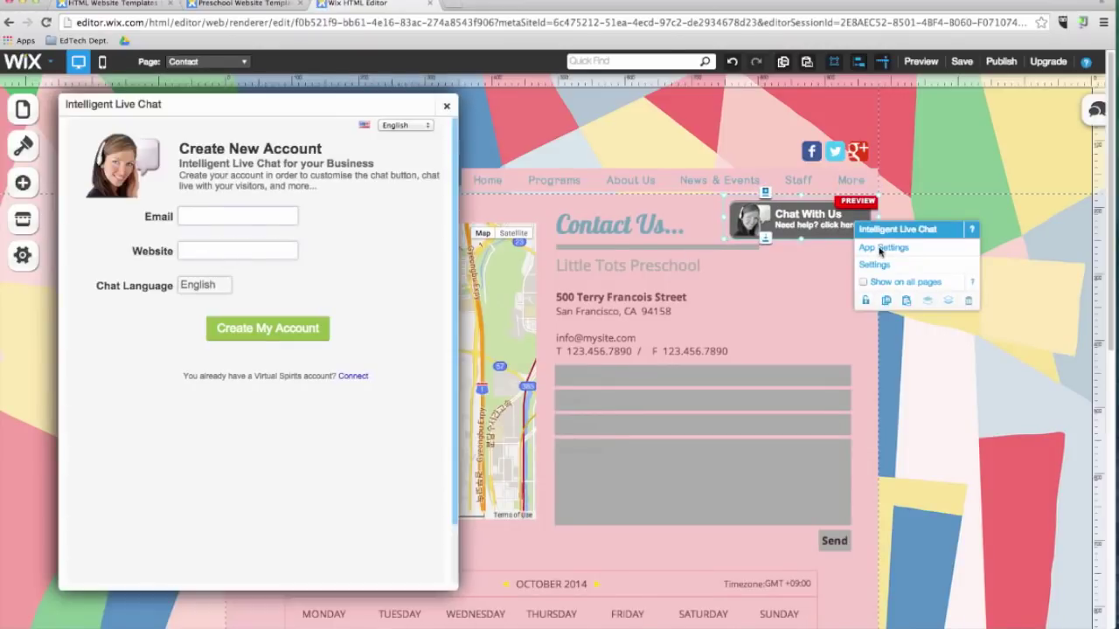
{"action": "left_click", "coordinate": [372, 310]}
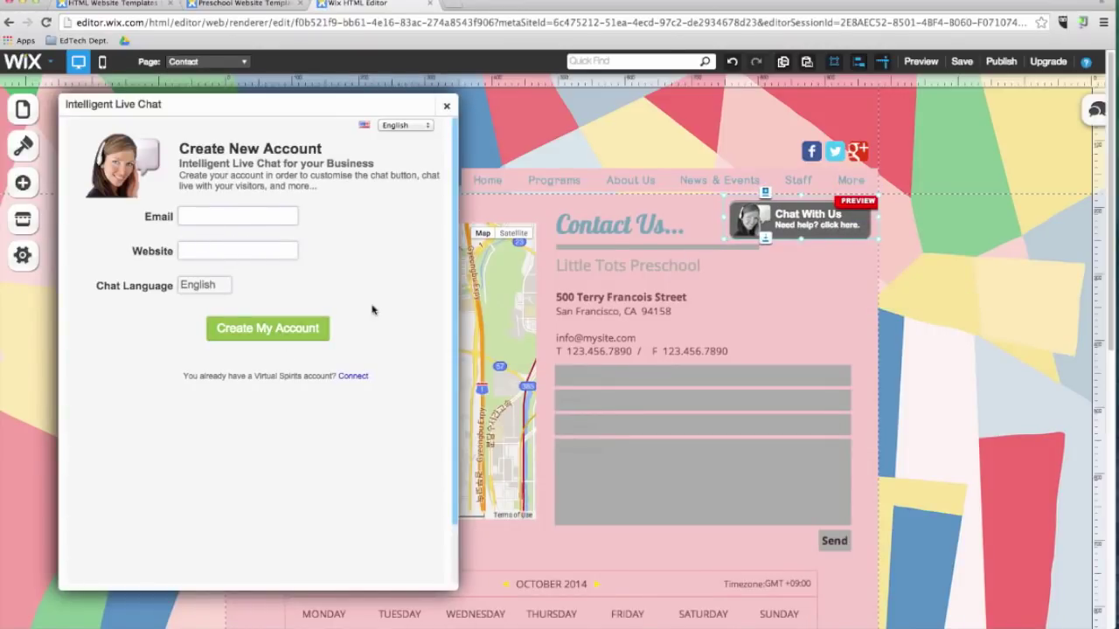
{"action": "left_click", "coordinate": [446, 106]}
{"action": "left_click", "coordinate": [24, 258]}
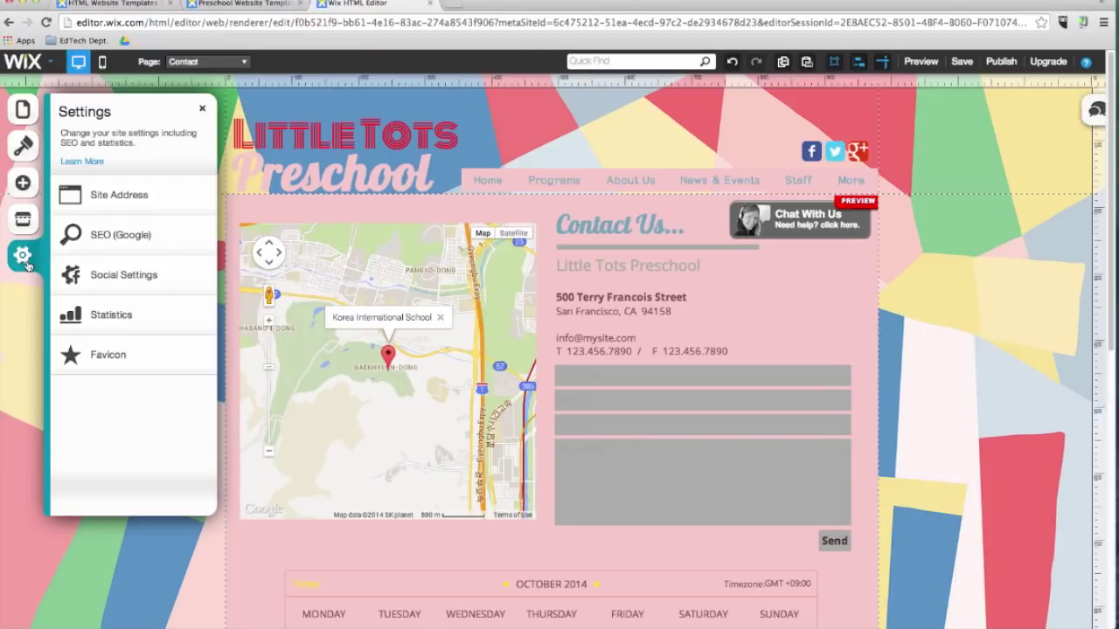
Review the Site Address, SEO, Social, Statistics and Favicon settings in turn
{"action": "left_click", "coordinate": [100, 206]}
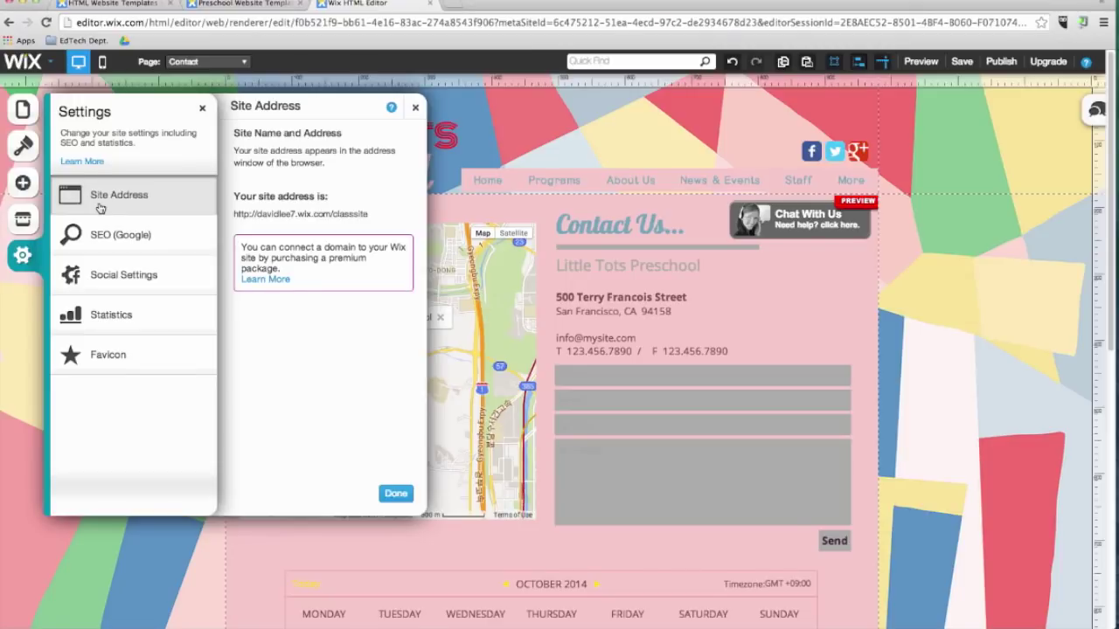
{"action": "left_click", "coordinate": [109, 244]}
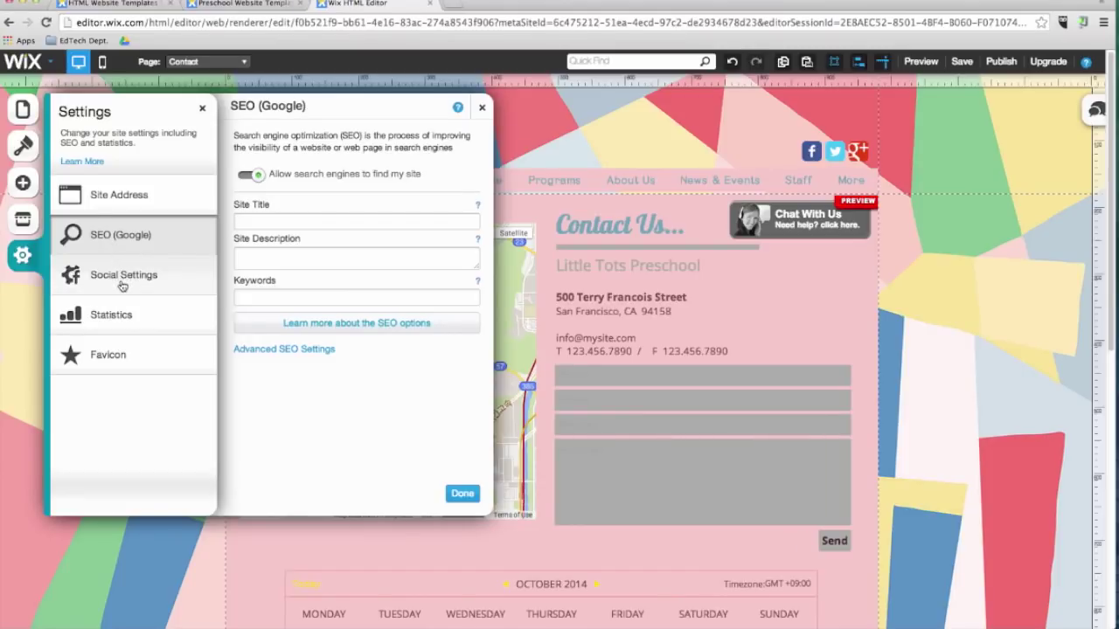
{"action": "left_click", "coordinate": [123, 276]}
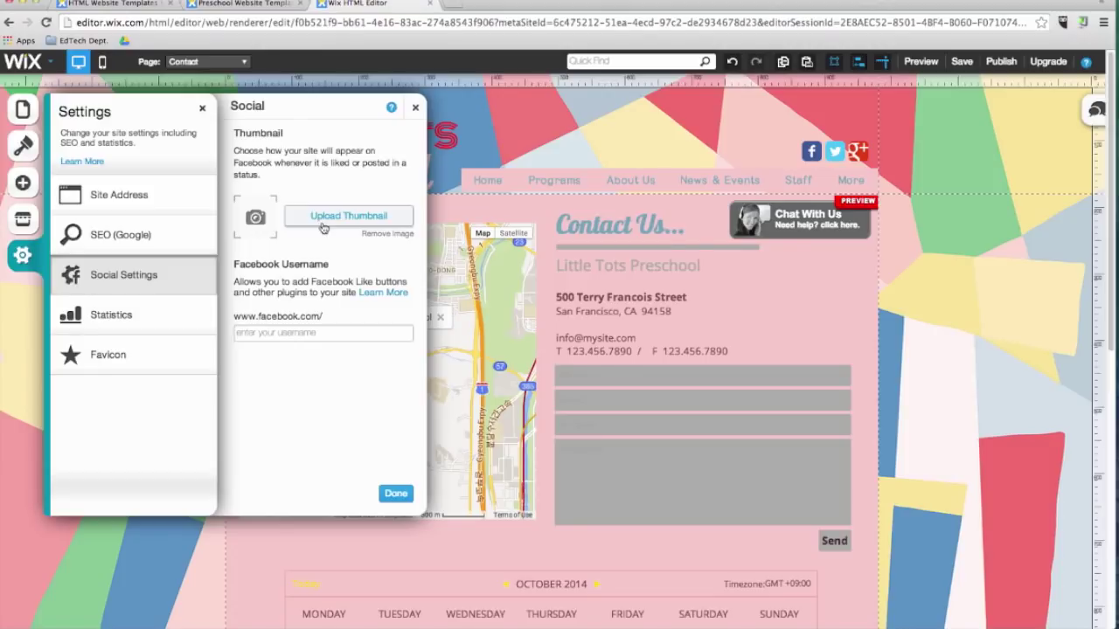
{"action": "left_click", "coordinate": [161, 322]}
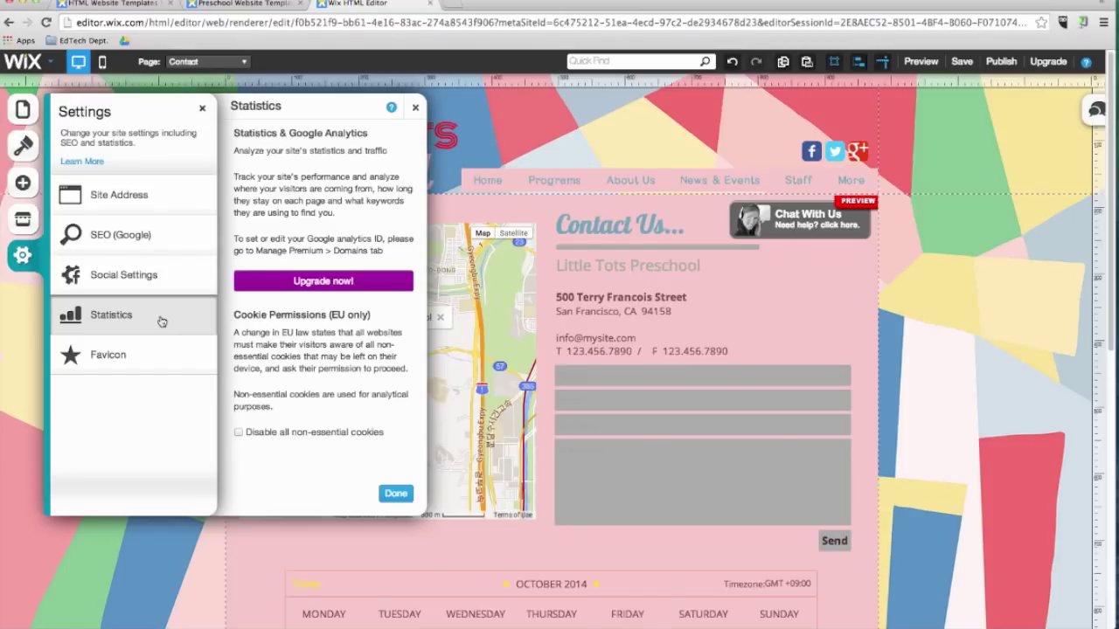
{"action": "left_click", "coordinate": [162, 358]}
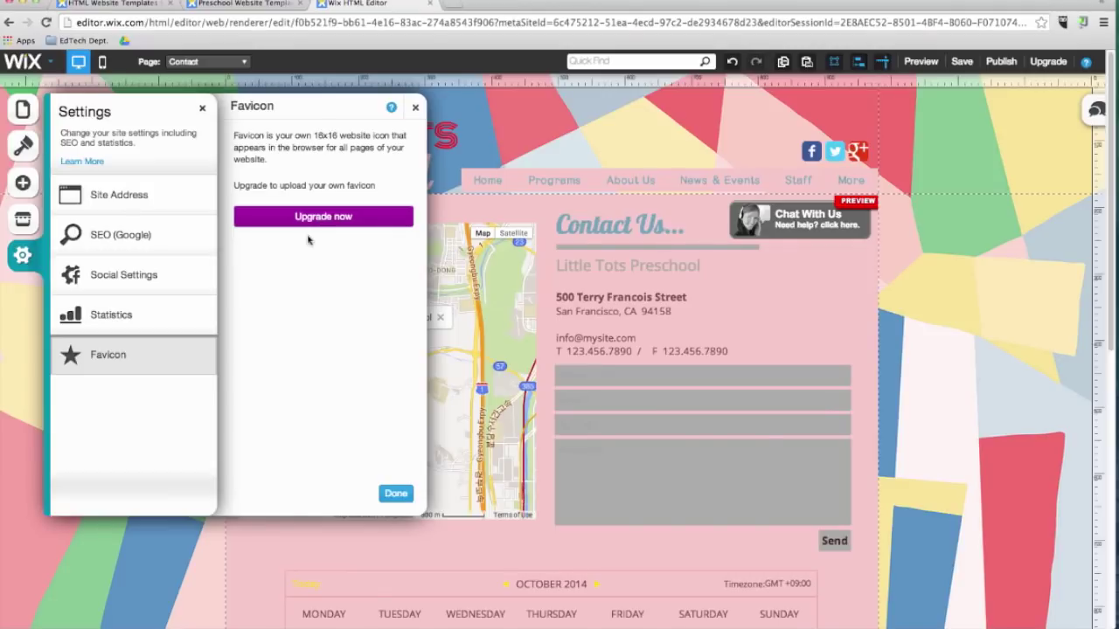
Retitle the Little Tots Preschool heading to "Mr.Lee's ClassSite"
{"action": "left_click", "coordinate": [396, 493]}
{"action": "double_click", "coordinate": [328, 131]}
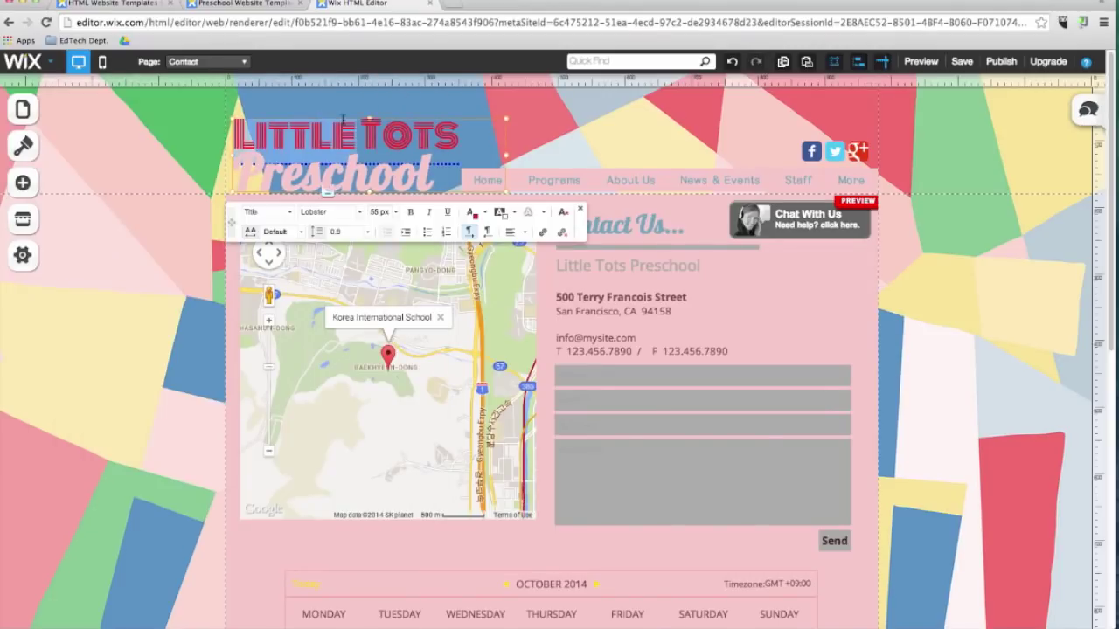
{"action": "type", "text": "Mr.Le"}
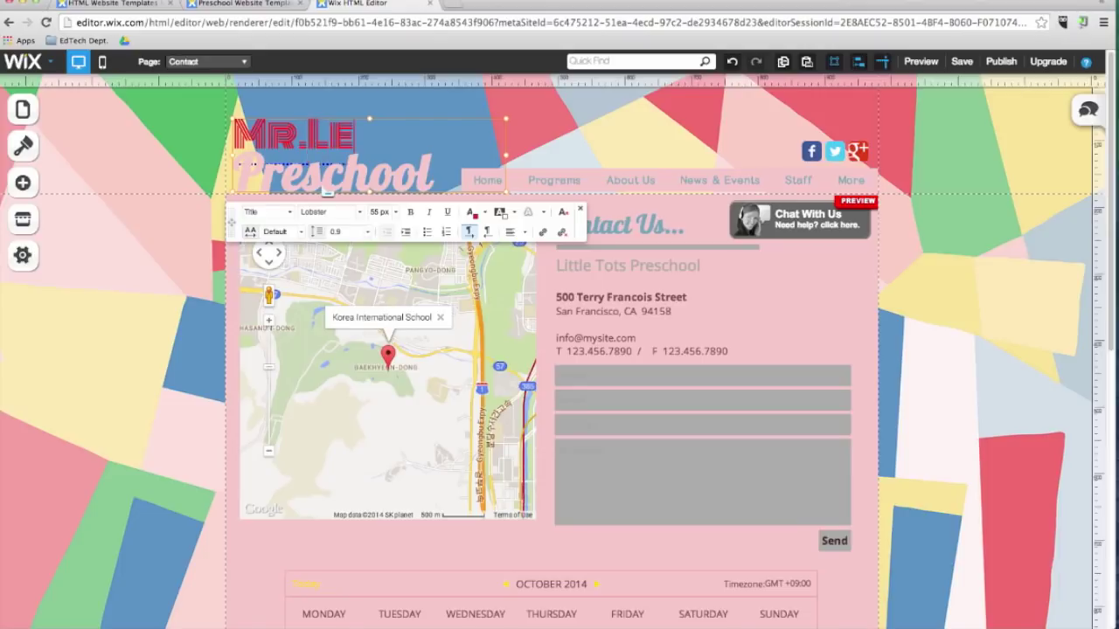
{"action": "type", "text": "e's"}
{"action": "key", "text": "shift+End"}
{"action": "type", "text": "Clas"}
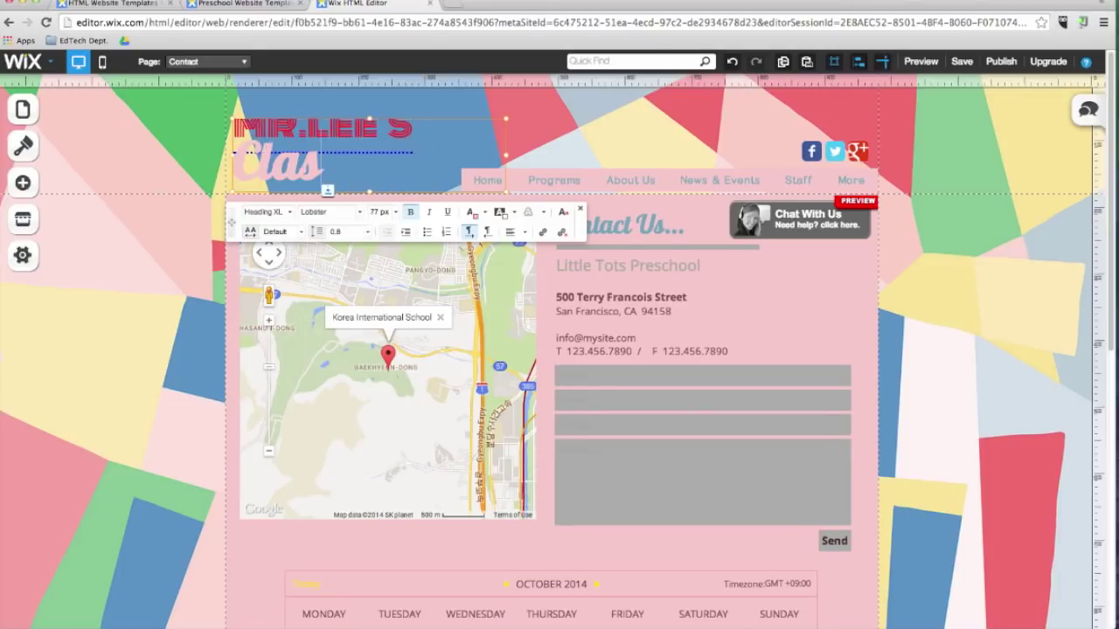
{"action": "type", "text": "sSite"}
{"action": "left_click", "coordinate": [150, 288]}
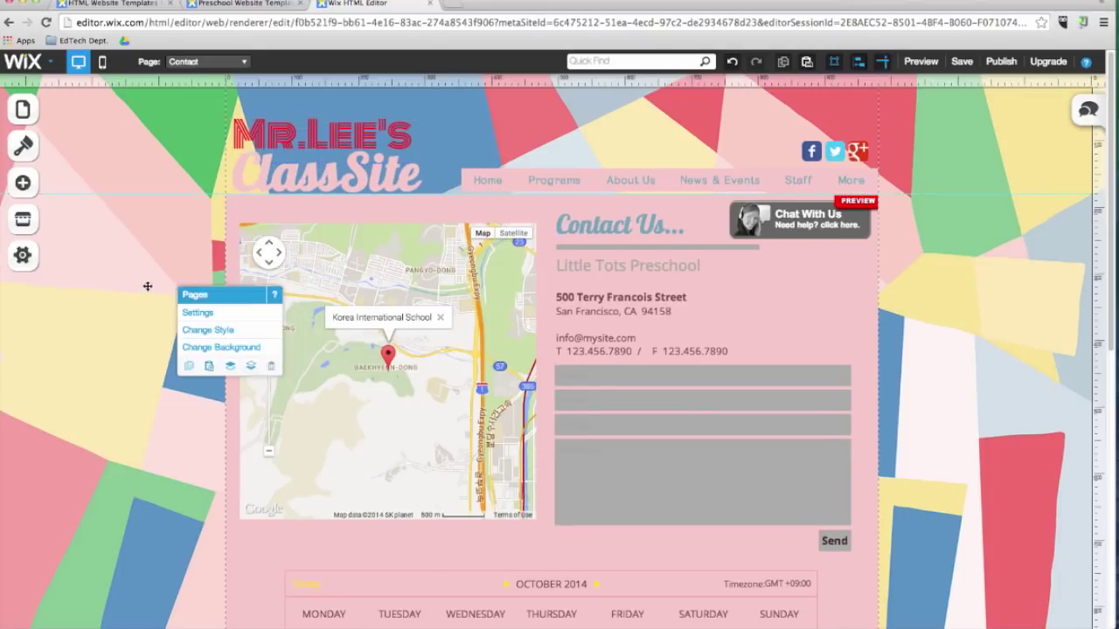
Save the site, dismiss the saved notice, and publish it live
{"action": "left_click", "coordinate": [961, 63]}
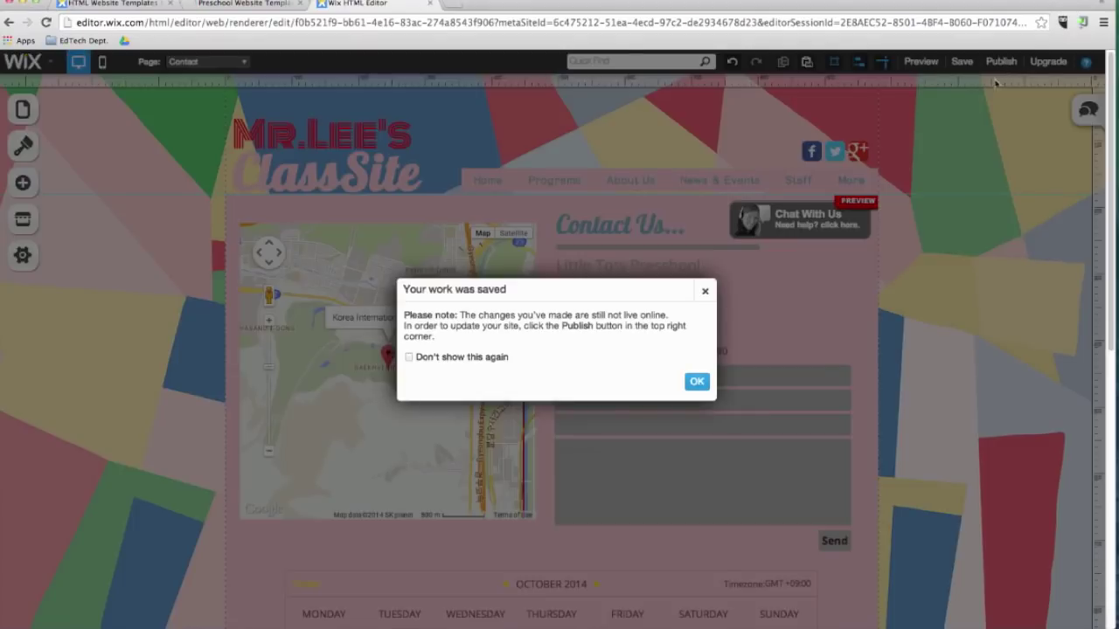
{"action": "left_click", "coordinate": [697, 381]}
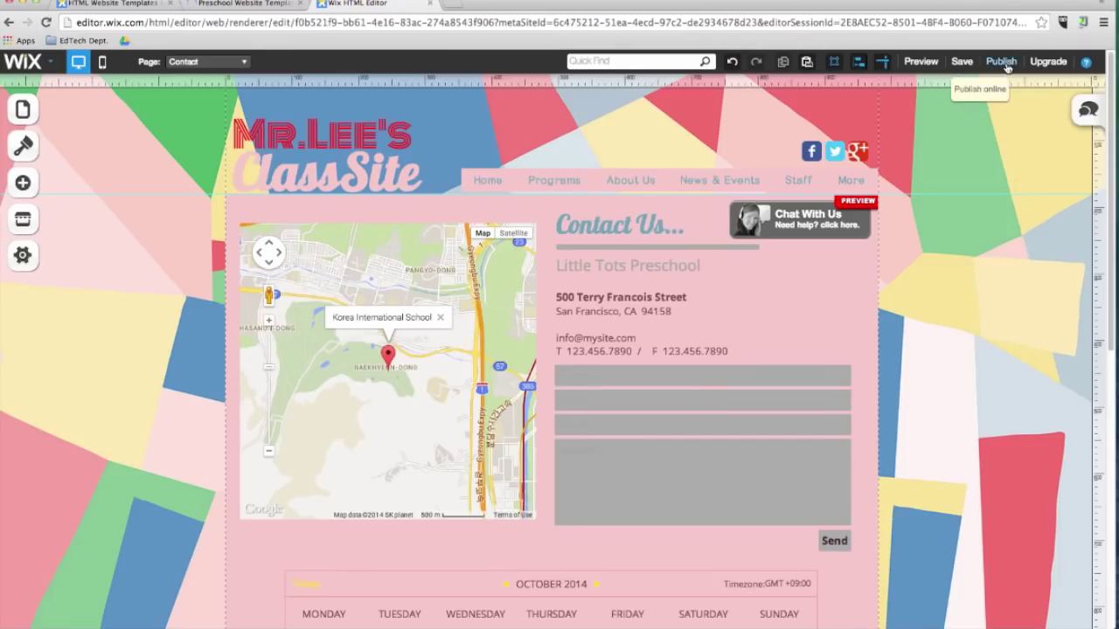
{"action": "left_click", "coordinate": [1001, 61]}
{"action": "left_click", "coordinate": [547, 288]}
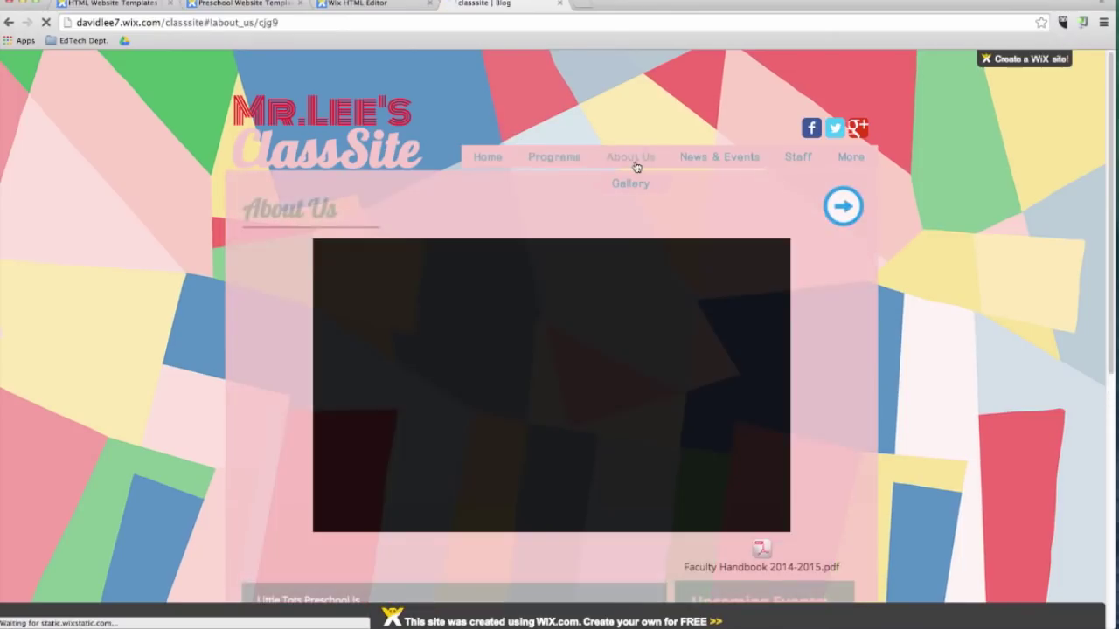
Open the live Gallery page, then load the site at davidleeedtech.org
{"action": "left_click", "coordinate": [629, 185]}
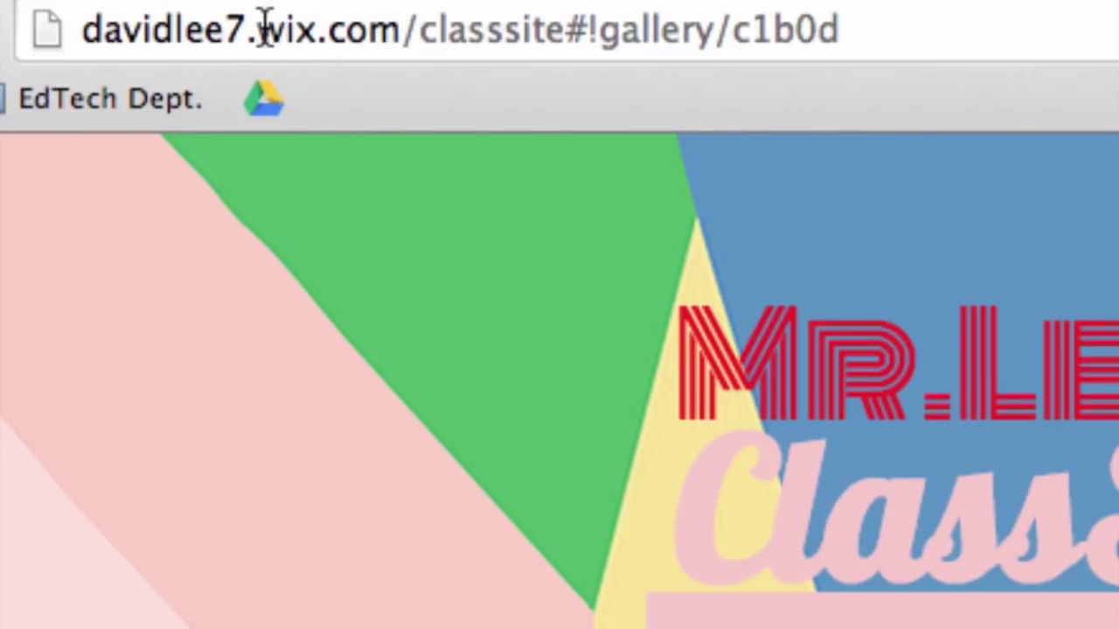
{"action": "left_click_drag", "start_coordinate": [257, 30], "coordinate": [384, 33]}
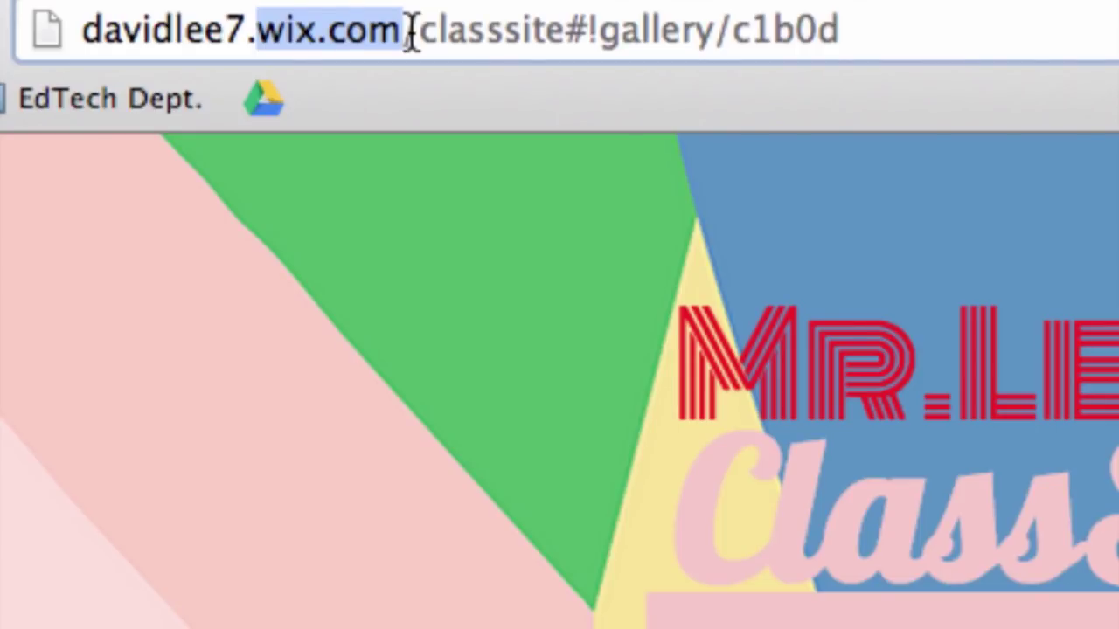
{"action": "triple_click", "coordinate": [411, 33]}
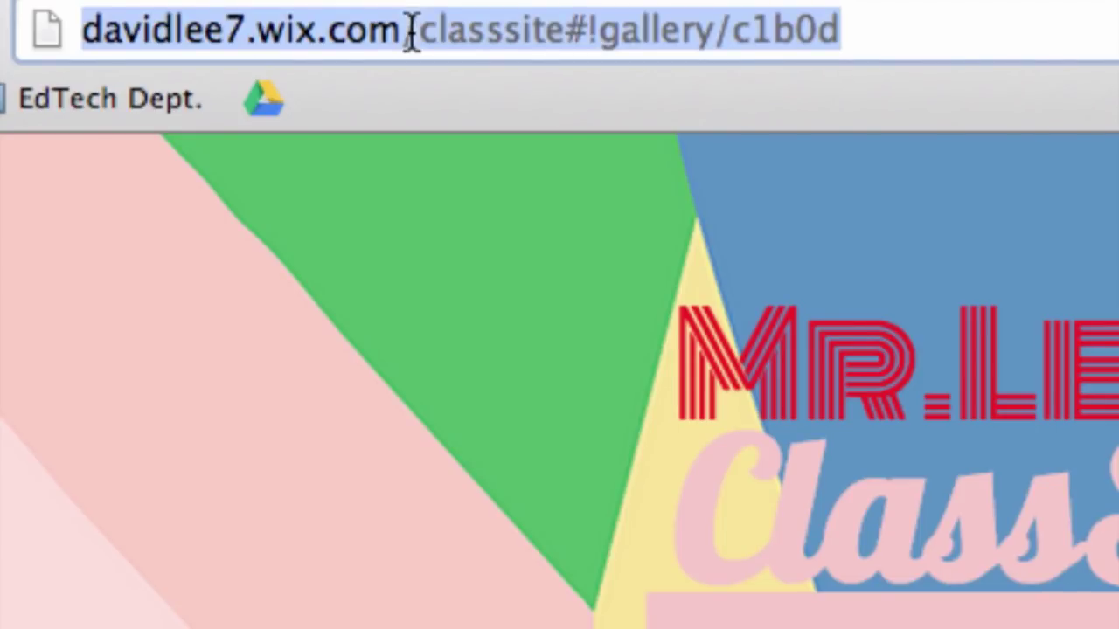
{"action": "type", "text": "davidleeedte"}
{"action": "key", "text": "BackSpace"}
{"action": "type", "text": "dtech."}
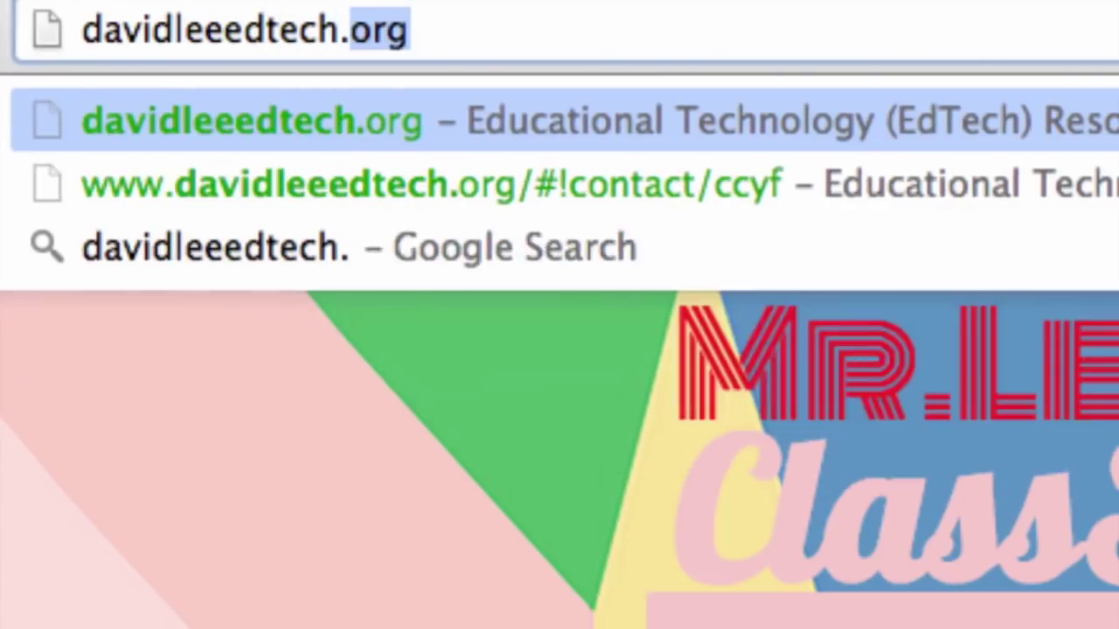
{"action": "type", "text": "org"}
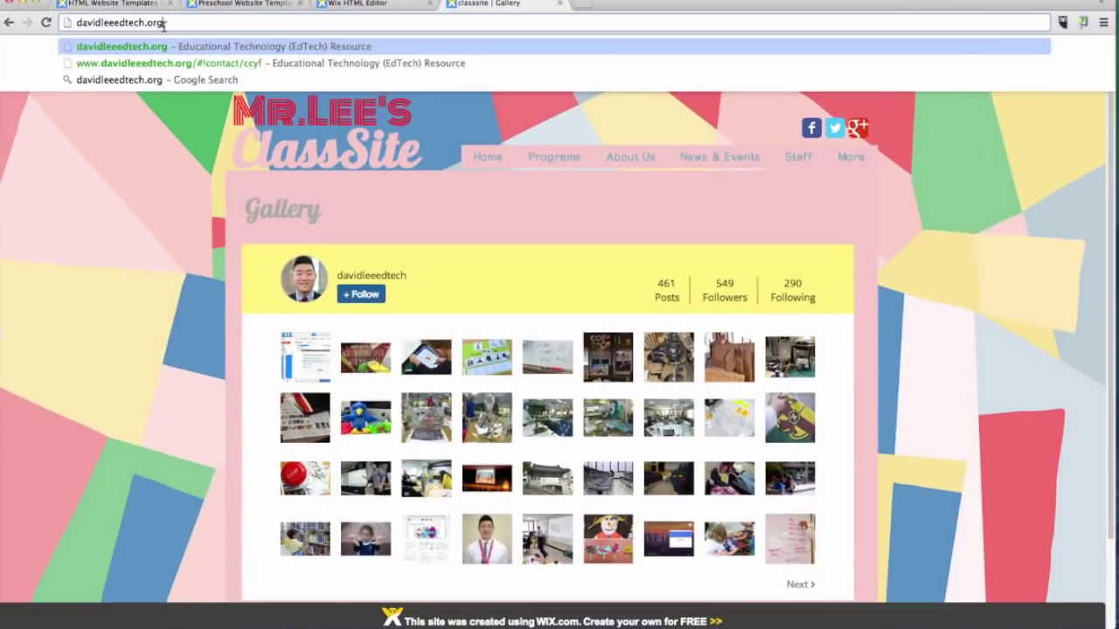
{"action": "left_click", "coordinate": [113, 145]}
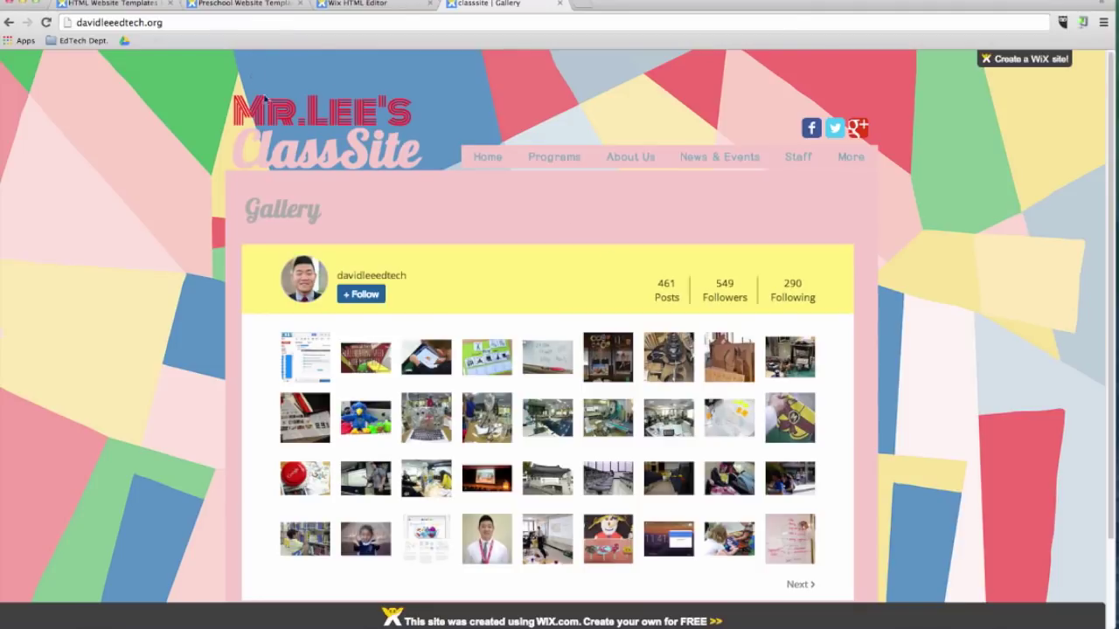
{"action": "left_click", "coordinate": [400, 6]}
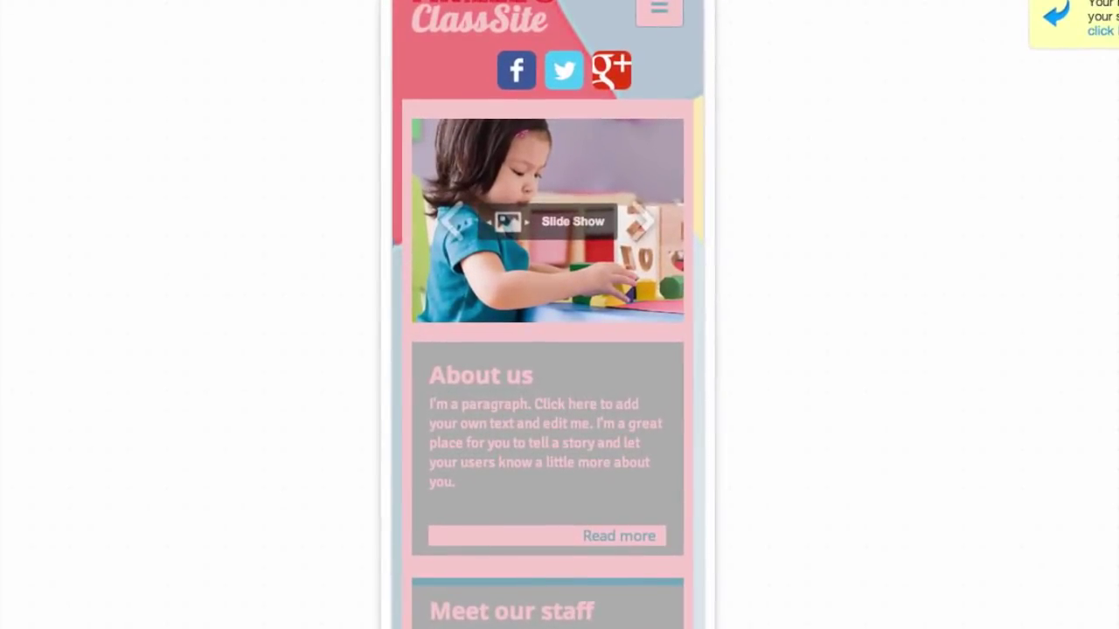
Move the mobile social icons right, then hide and restore the slideshow
{"action": "left_click", "coordinate": [609, 73]}
{"action": "left_click_drag", "start_coordinate": [609, 73], "coordinate": [663, 71]}
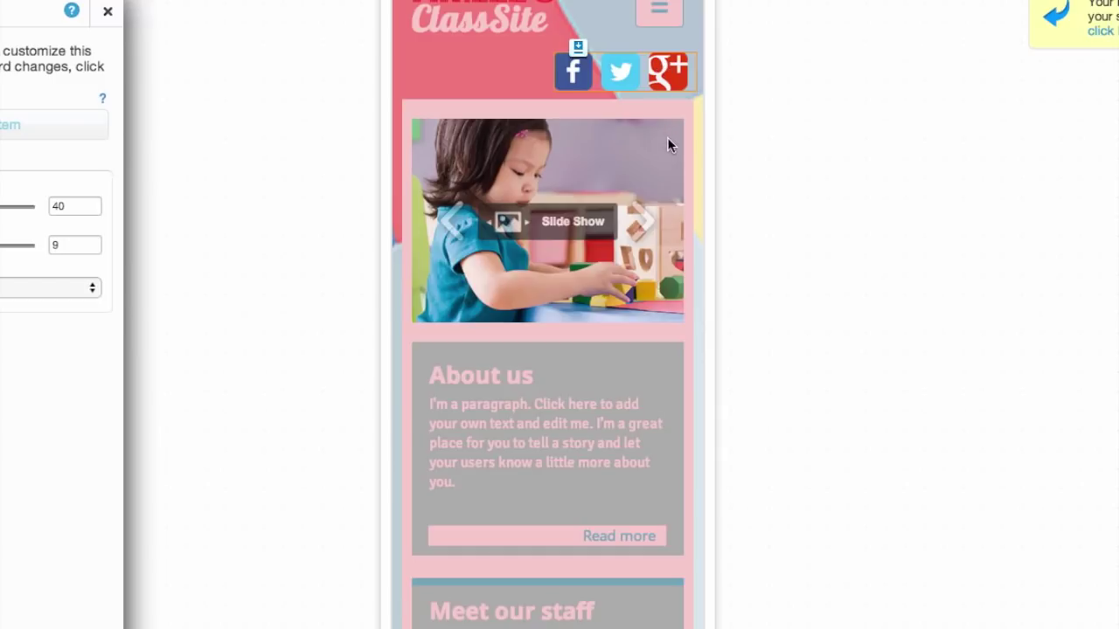
{"action": "left_click", "coordinate": [558, 289]}
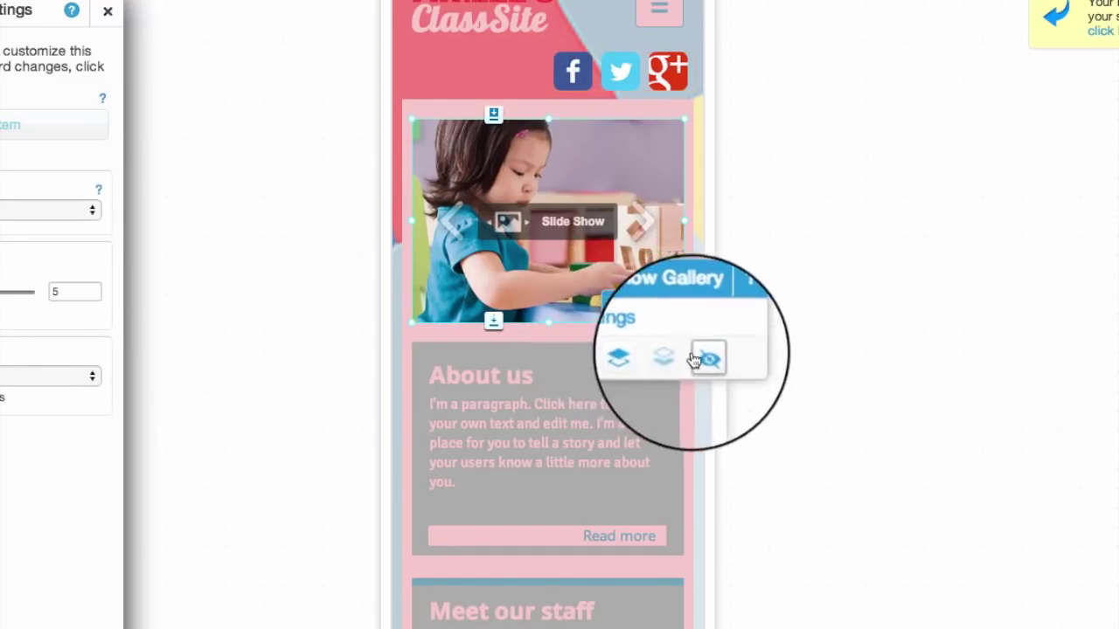
{"action": "left_click", "coordinate": [703, 361]}
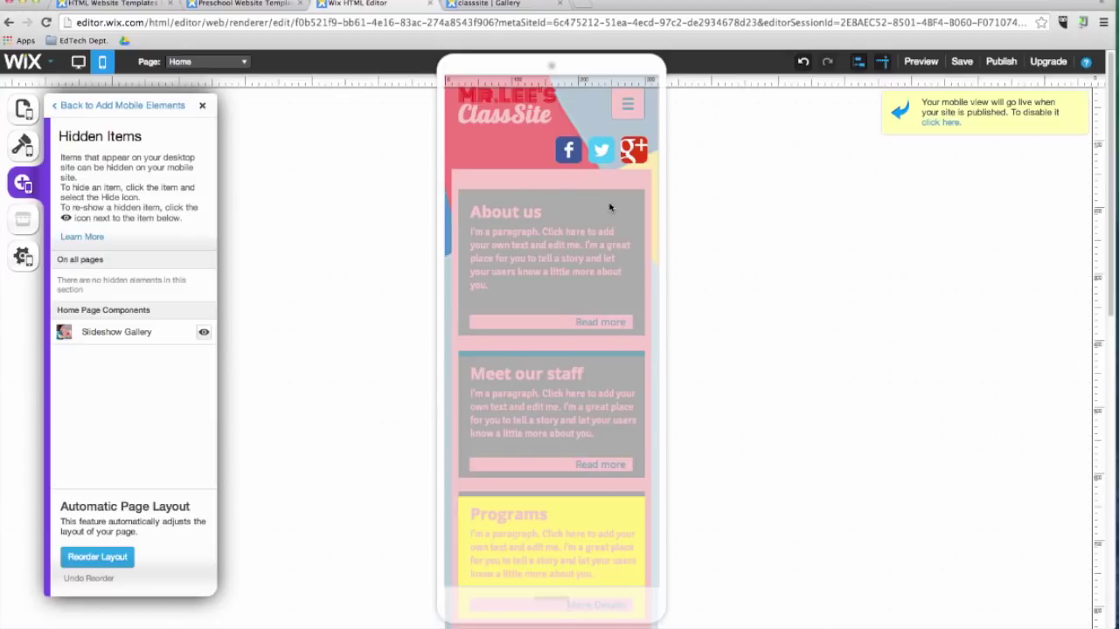
{"action": "left_click", "coordinate": [202, 338]}
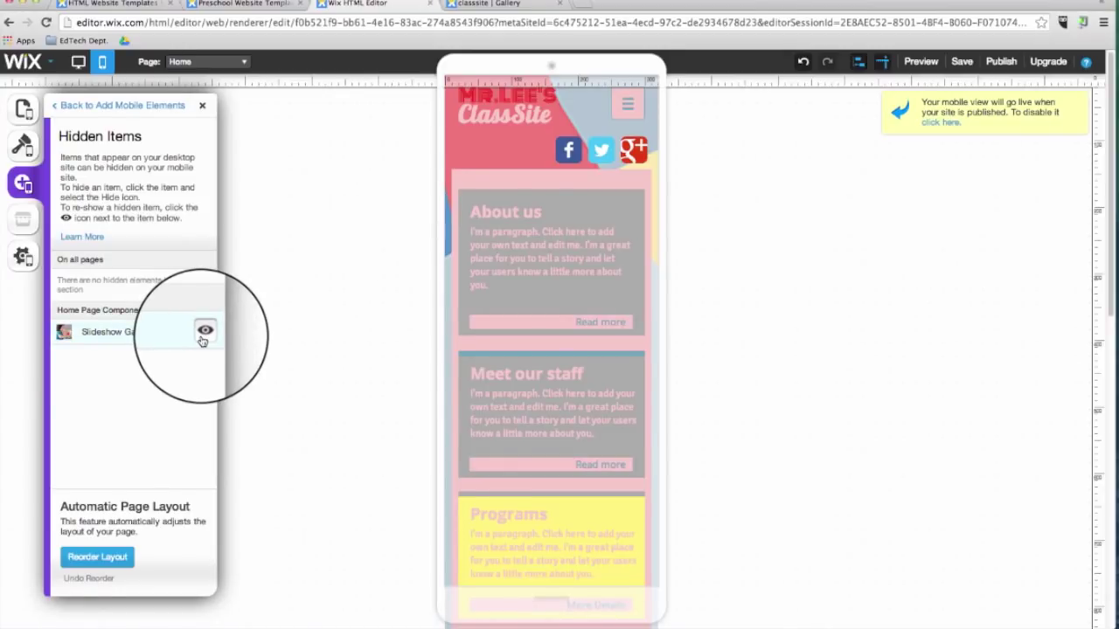
{"action": "left_click", "coordinate": [203, 333]}
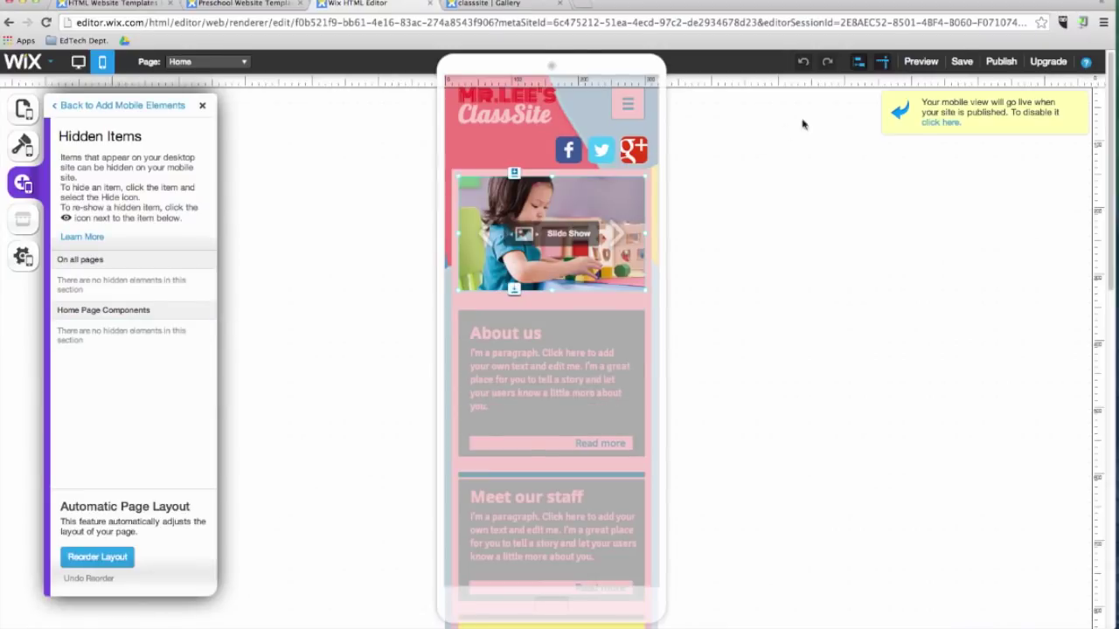
Preview the mobile site and open Gallery through Menu > About Us
{"action": "left_click", "coordinate": [920, 62]}
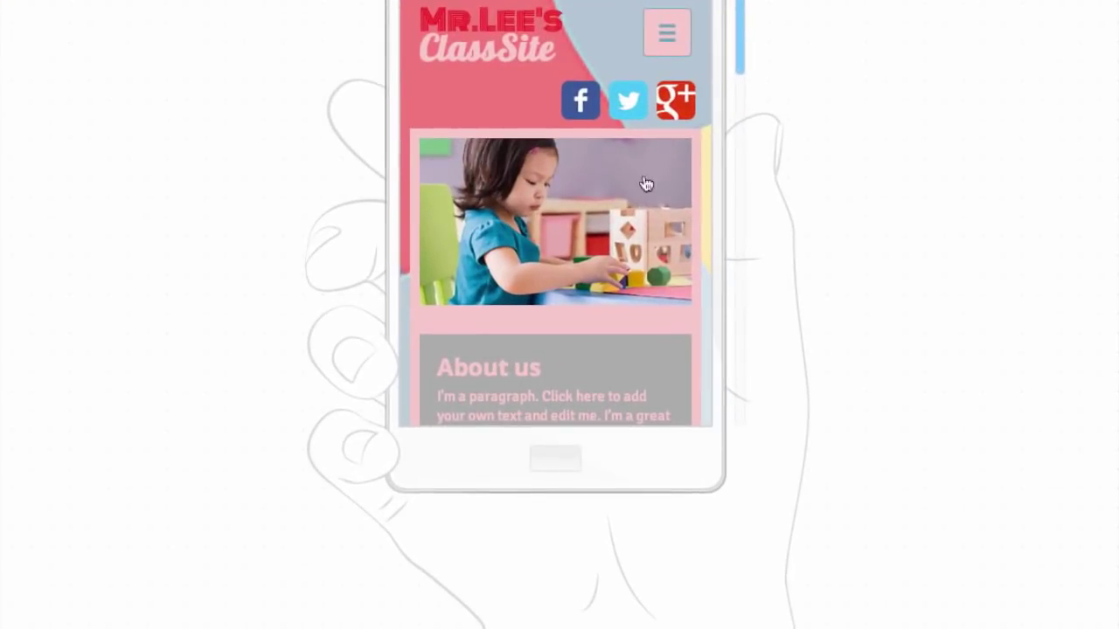
{"action": "scroll", "coordinate": [649, 133], "scroll_direction": "down", "scroll_amount": 3}
{"action": "scroll", "coordinate": [649, 133], "scroll_direction": "down", "scroll_amount": 3}
{"action": "scroll", "coordinate": [691, 114], "scroll_direction": "up", "scroll_amount": 5}
{"action": "scroll", "coordinate": [740, 80], "scroll_direction": "down", "scroll_amount": 4}
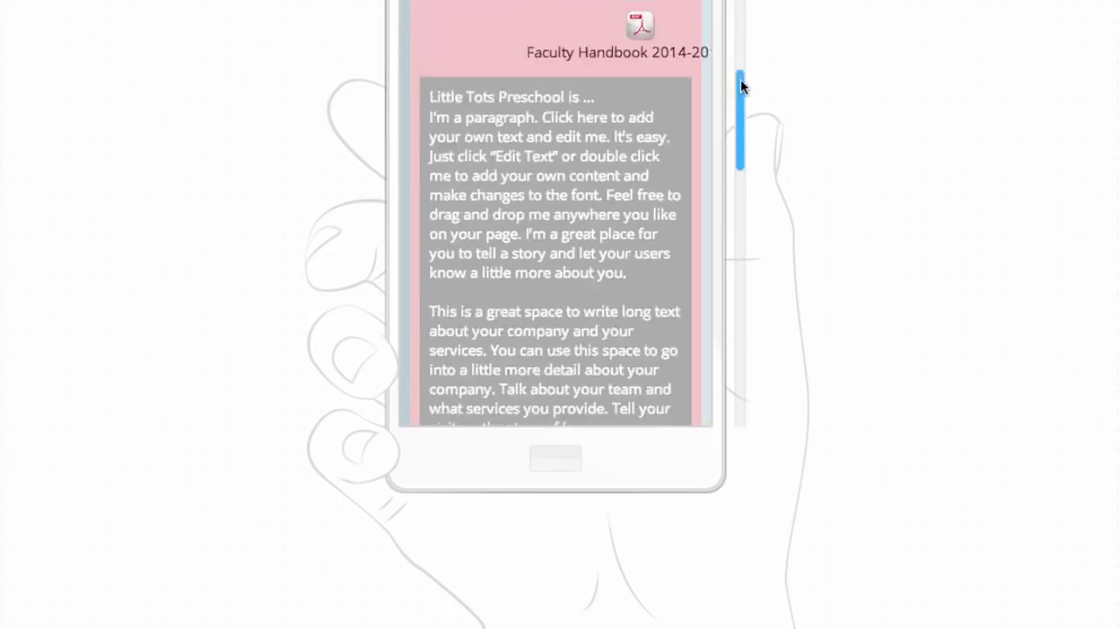
{"action": "scroll", "coordinate": [742, 120], "scroll_direction": "up", "scroll_amount": 1}
{"action": "scroll", "coordinate": [732, 46], "scroll_direction": "up", "scroll_amount": 1}
{"action": "left_click", "coordinate": [670, 30]}
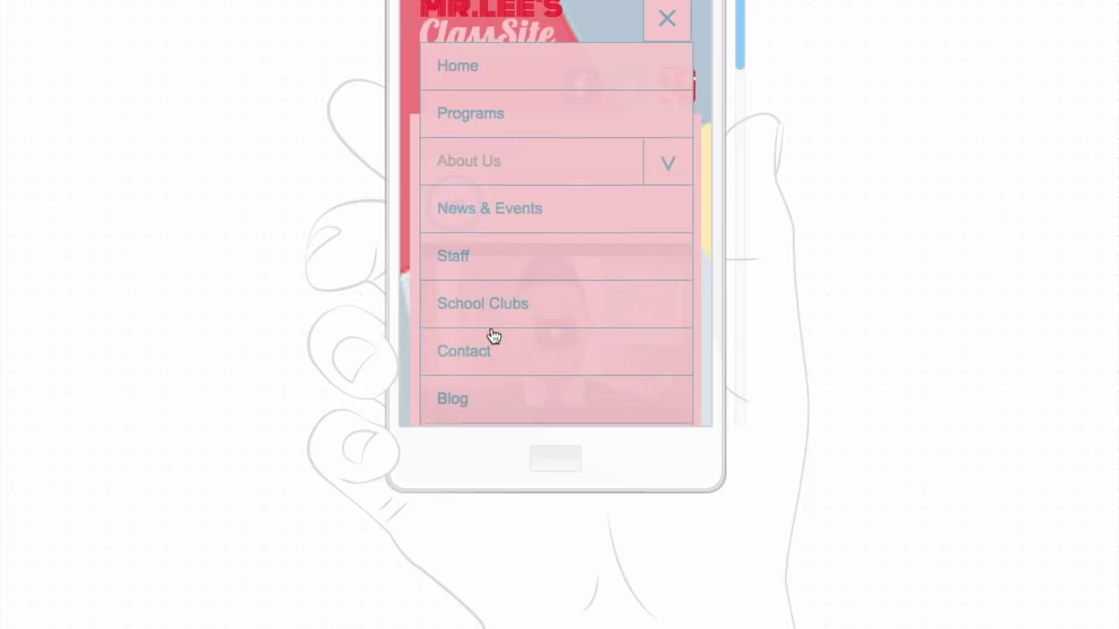
{"action": "scroll", "coordinate": [492, 337], "scroll_direction": "down", "scroll_amount": 2}
{"action": "scroll", "coordinate": [524, 247], "scroll_direction": "down", "scroll_amount": 2}
{"action": "scroll", "coordinate": [525, 240], "scroll_direction": "up", "scroll_amount": 1}
{"action": "scroll", "coordinate": [529, 244], "scroll_direction": "up", "scroll_amount": 2}
{"action": "left_click", "coordinate": [664, 157]}
{"action": "left_click", "coordinate": [472, 192]}
{"action": "mouse_move", "coordinate": [727, 42]}
{"action": "left_mouse_down"}
{"action": "mouse_move", "coordinate": [732, 285]}
{"action": "mouse_move", "coordinate": [743, 25]}
{"action": "left_mouse_up"}
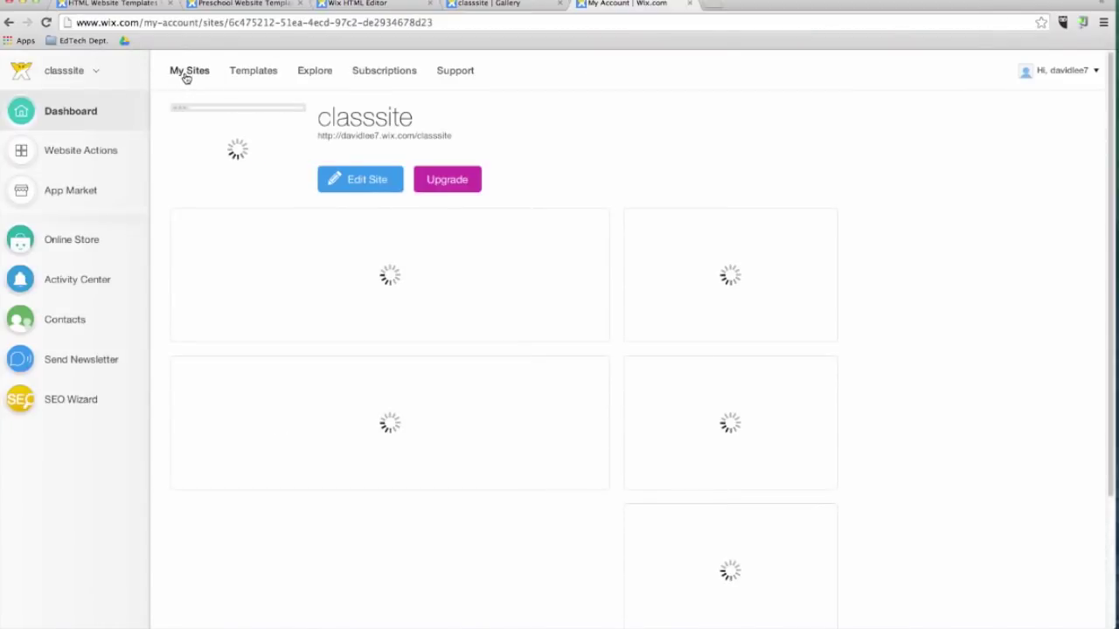
Go to My Sites, open the classsite dashboard, then the Premium upgrade plans page
{"action": "left_click", "coordinate": [186, 75]}
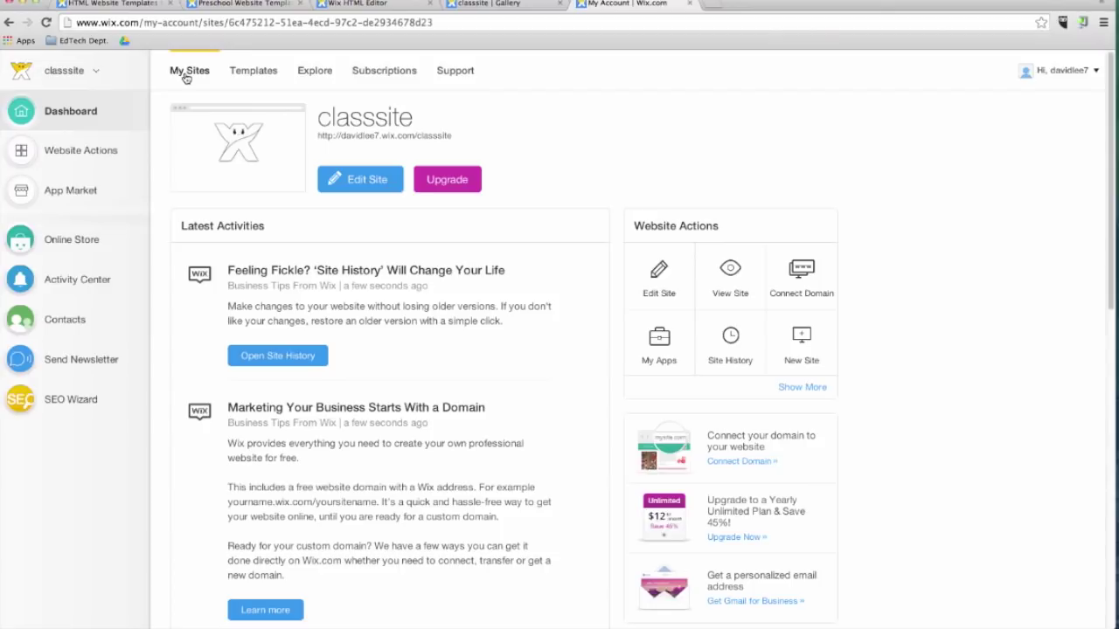
{"action": "left_click", "coordinate": [89, 202]}
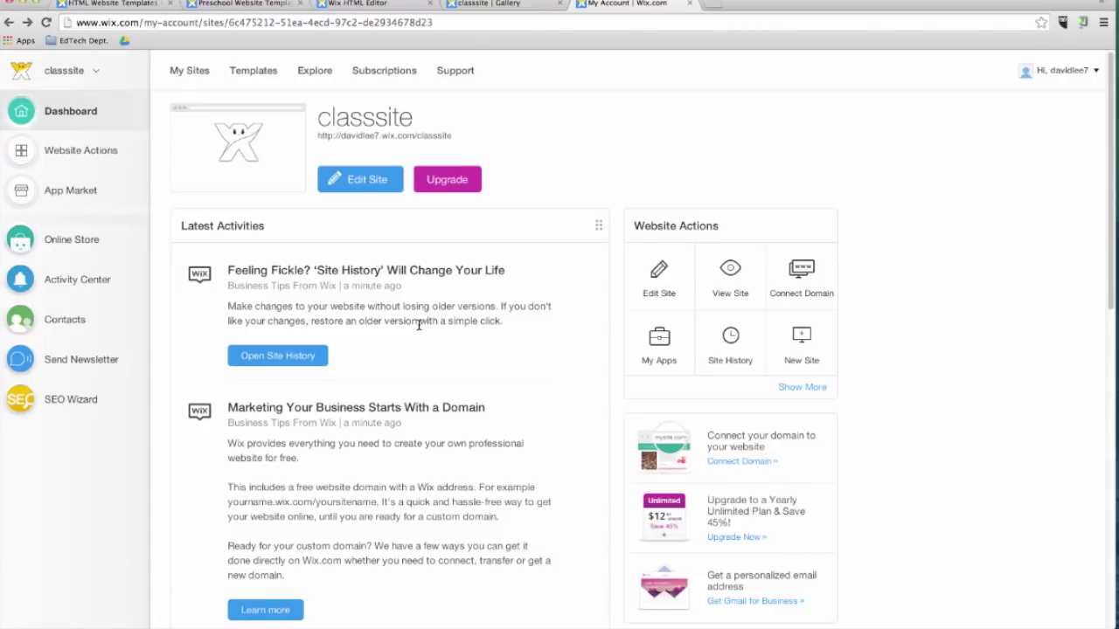
{"action": "left_click", "coordinate": [462, 191]}
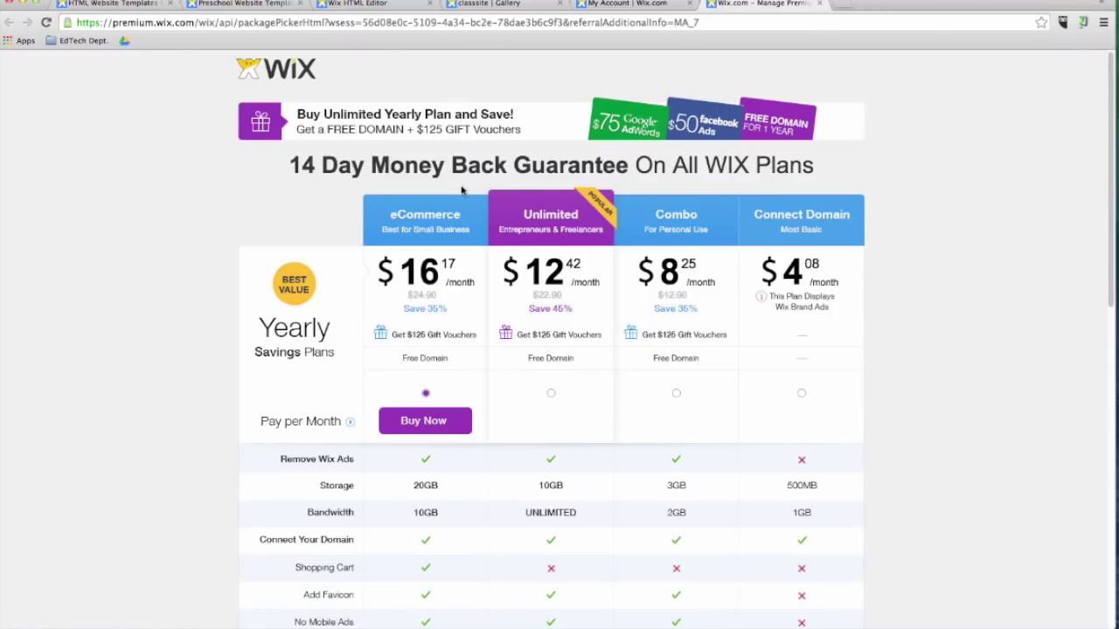
Select the Unlimited yearly plan, then return to the classsite dashboard
{"action": "left_click", "coordinate": [549, 389]}
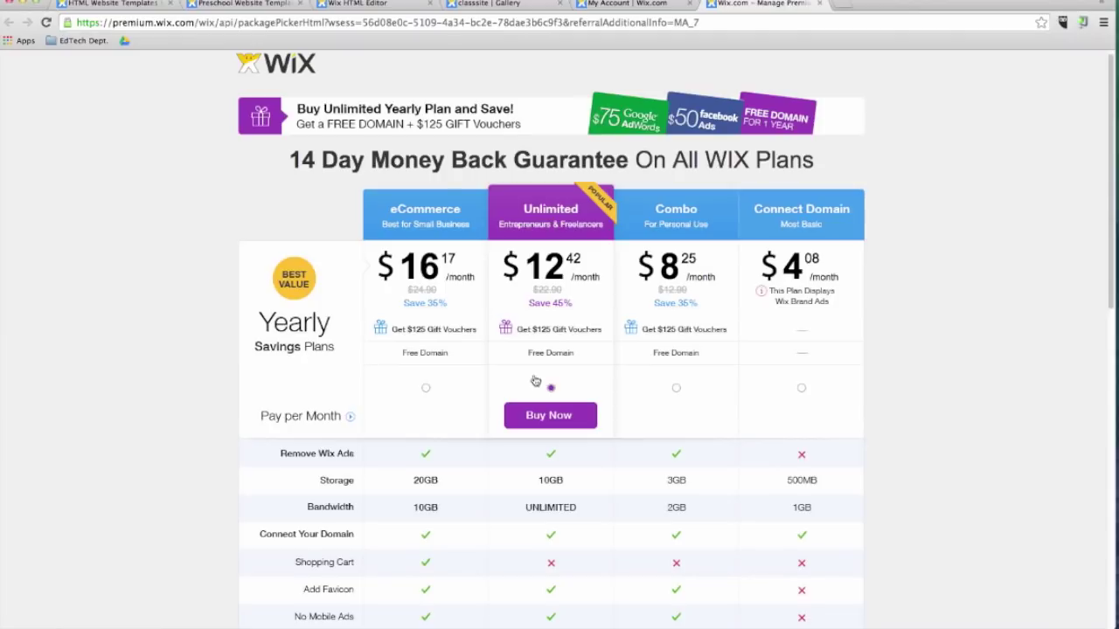
{"action": "left_click", "coordinate": [633, 4]}
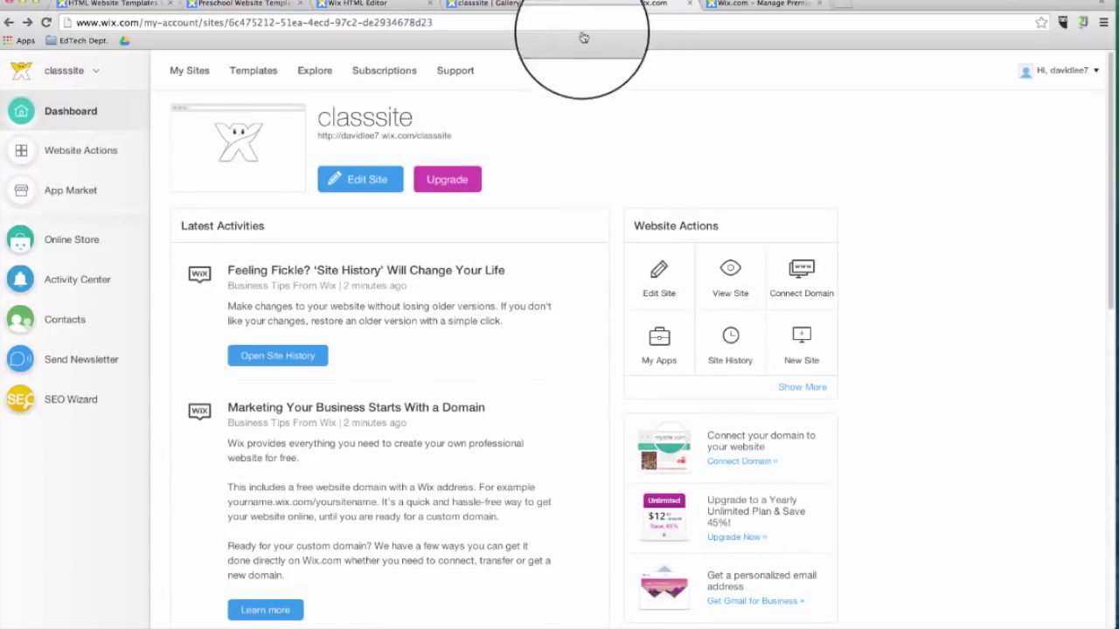
Search Help Center for 'how to add animation to my site' and play the FAQ video
{"action": "left_click", "coordinate": [473, 80]}
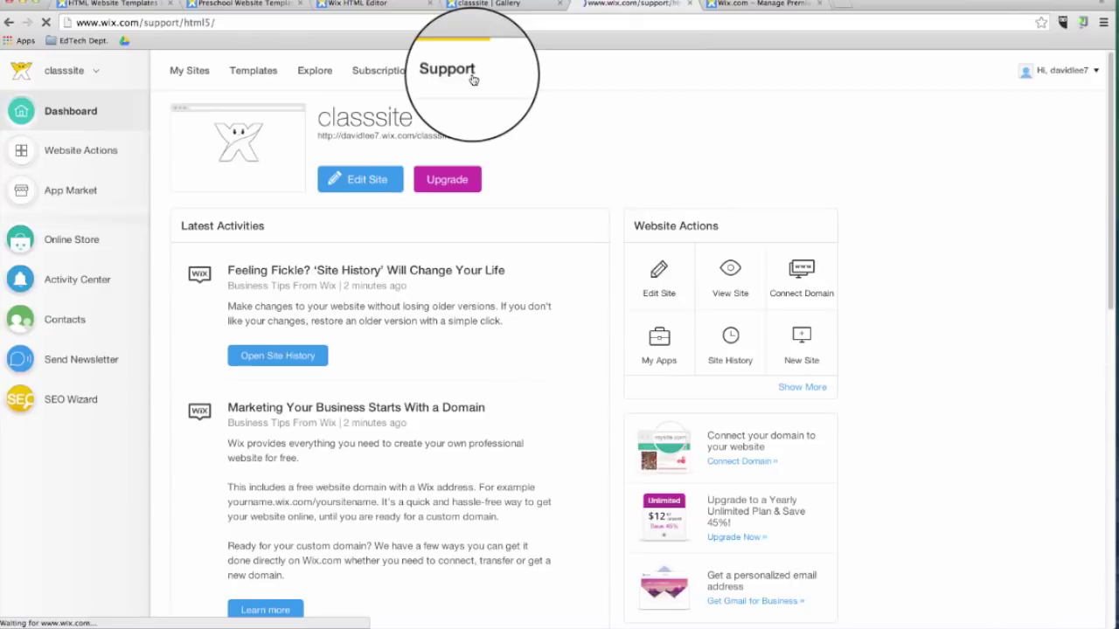
{"action": "type", "text": "how to add animation to my si"}
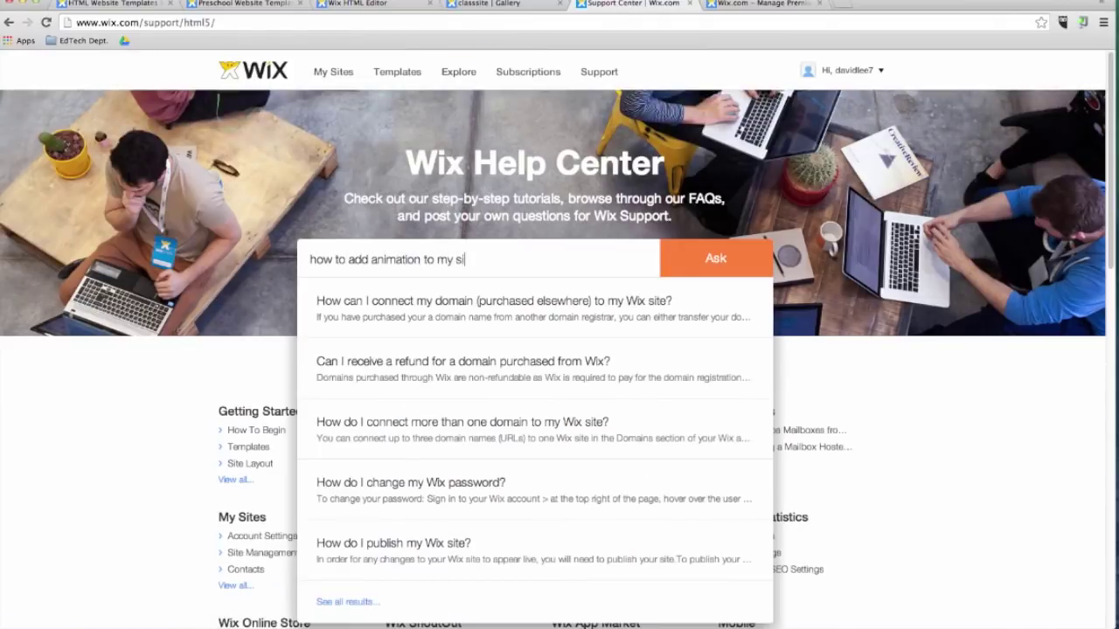
{"action": "type", "text": "te"}
{"action": "left_click", "coordinate": [499, 364]}
{"action": "scroll", "coordinate": [439, 291], "scroll_direction": "down", "scroll_amount": 5}
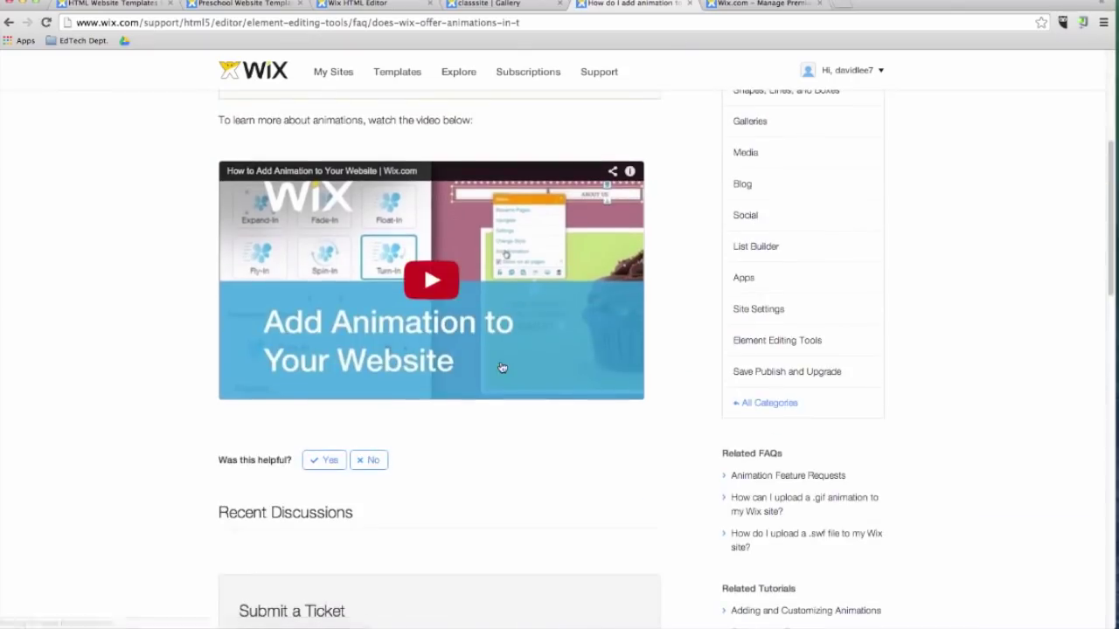
{"action": "left_click", "coordinate": [440, 292]}
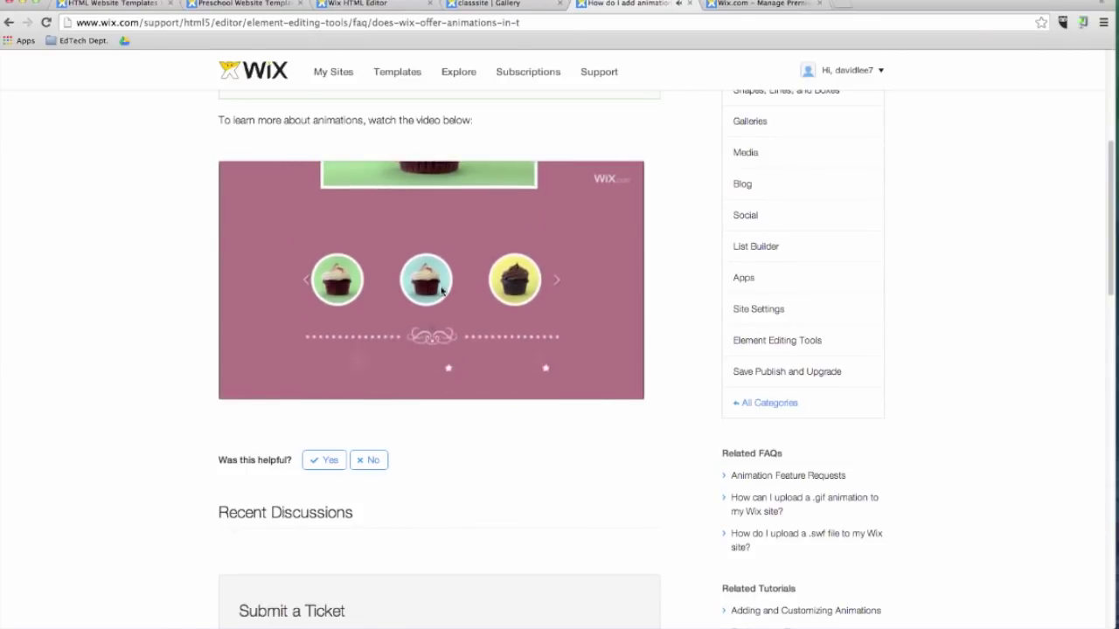
Open the Wix Blog from the Help Center footer and browse its recent posts
{"action": "scroll", "coordinate": [441, 291], "scroll_direction": "down", "scroll_amount": 5}
{"action": "scroll", "coordinate": [440, 291], "scroll_direction": "down", "scroll_amount": 10}
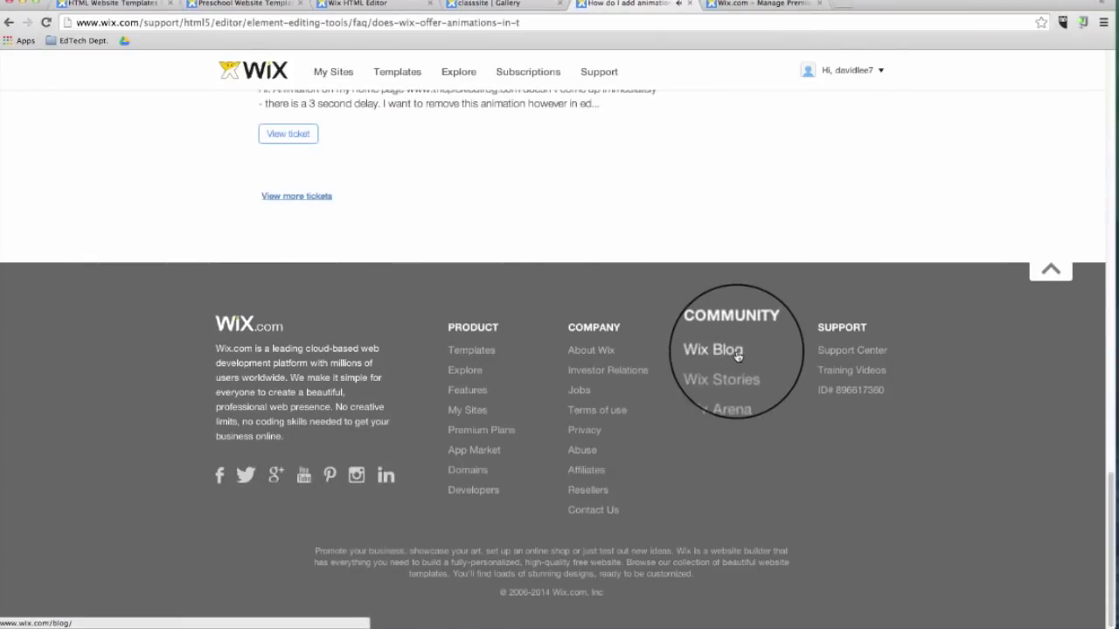
{"action": "left_click", "coordinate": [720, 350]}
{"action": "scroll", "coordinate": [722, 420], "scroll_direction": "down", "scroll_amount": 4}
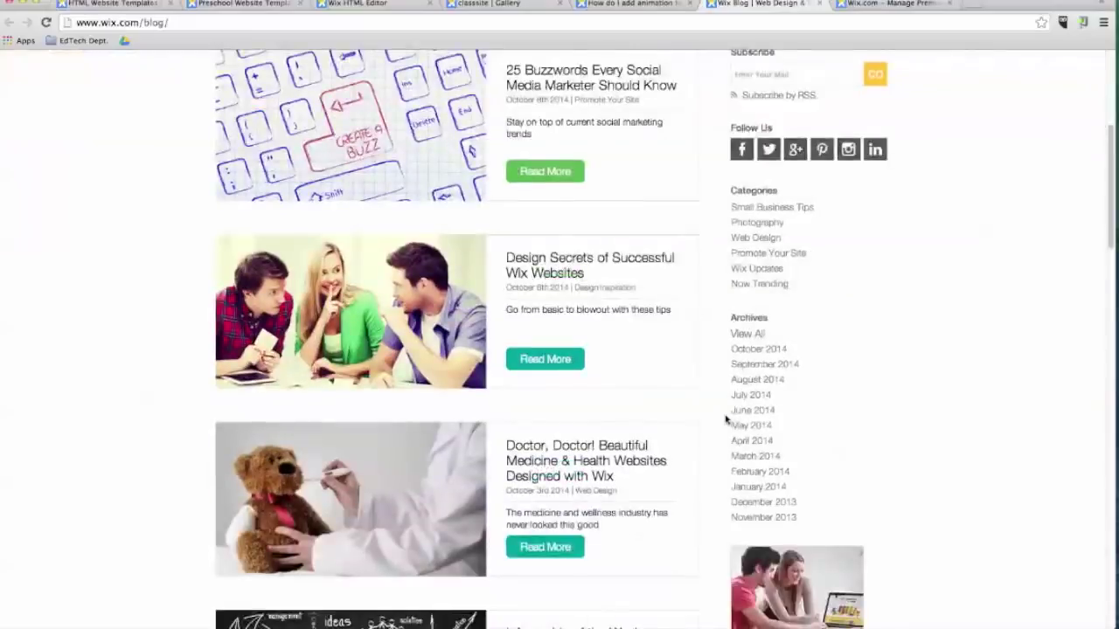